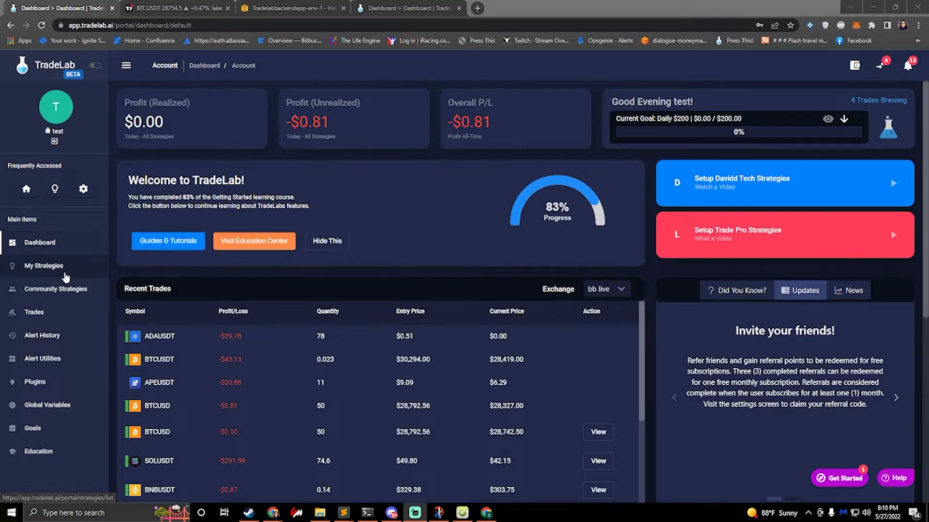
# Step: Copy the Generic TradingView Template from the community strategies and open the copy for editing, skipping the guided strategy setup
pyautogui.click(67, 295)
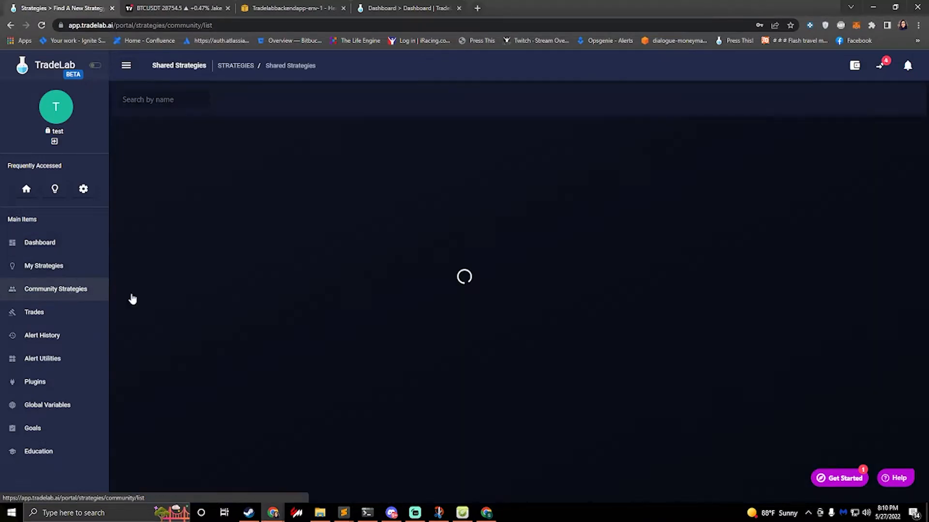
pyautogui.scroll(-15, 251, 328)
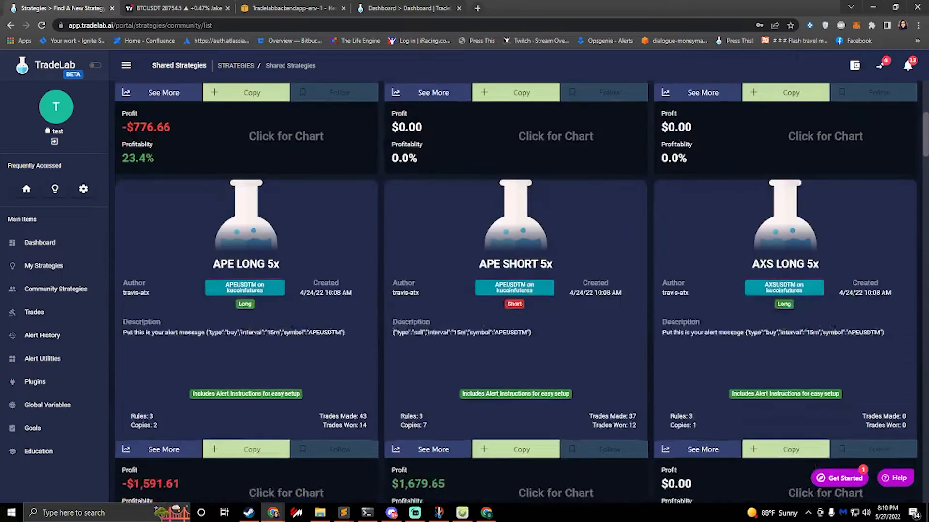
pyautogui.scroll(-20, 251, 321)
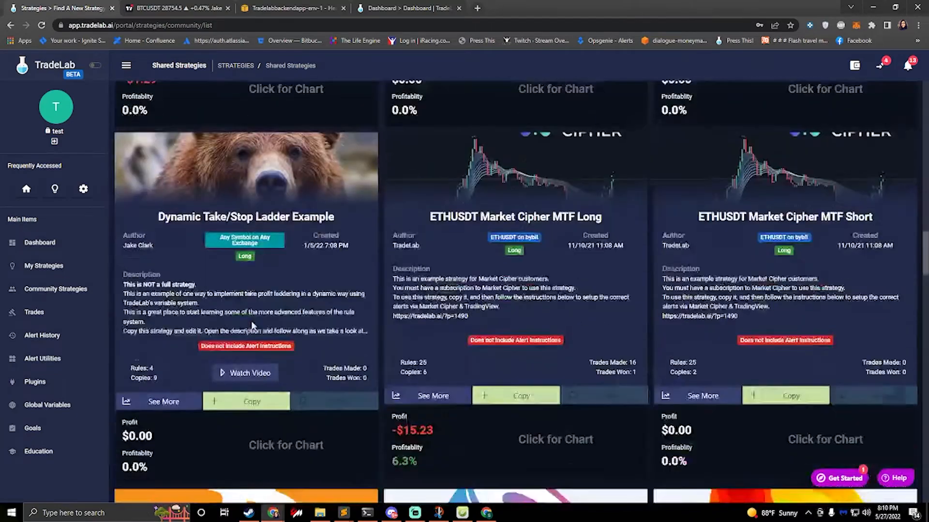
pyautogui.scroll(7, 250, 319)
pyautogui.scroll(1, 250, 319)
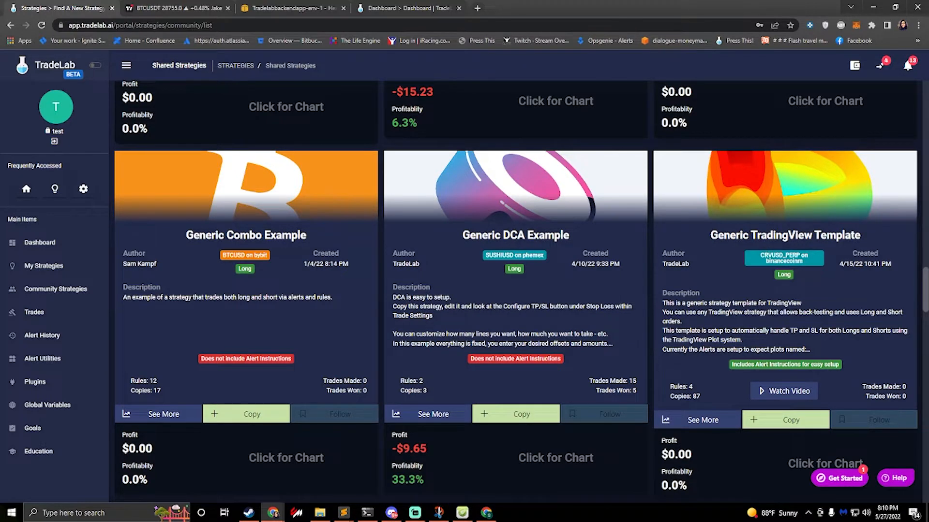
pyautogui.click(773, 421)
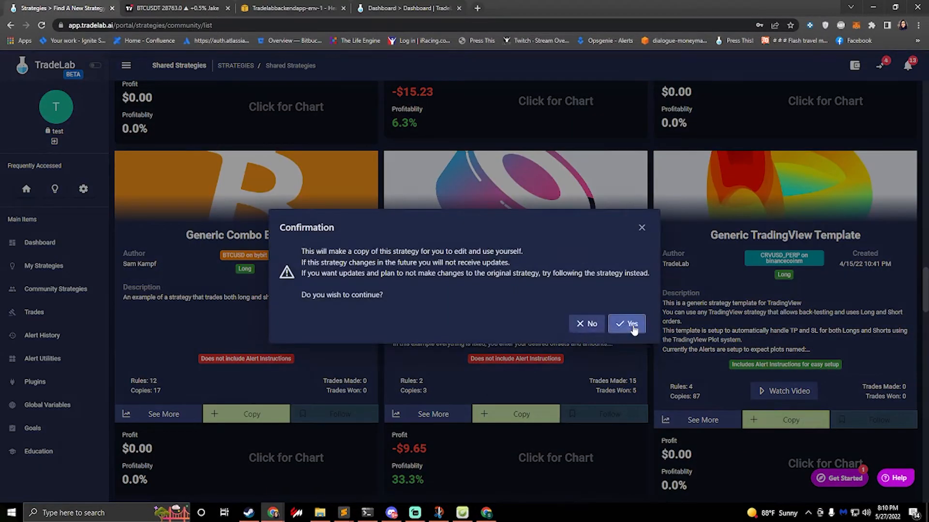
pyautogui.click(633, 327)
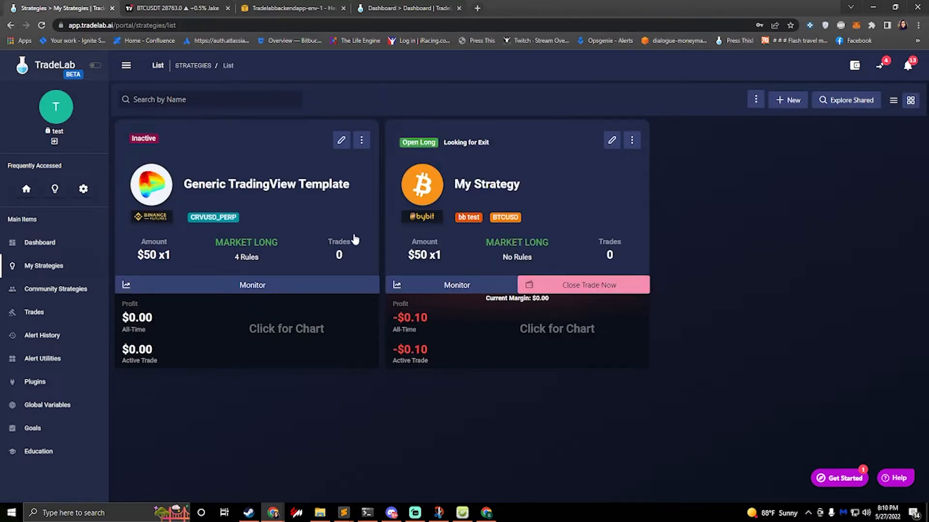
pyautogui.click(340, 141)
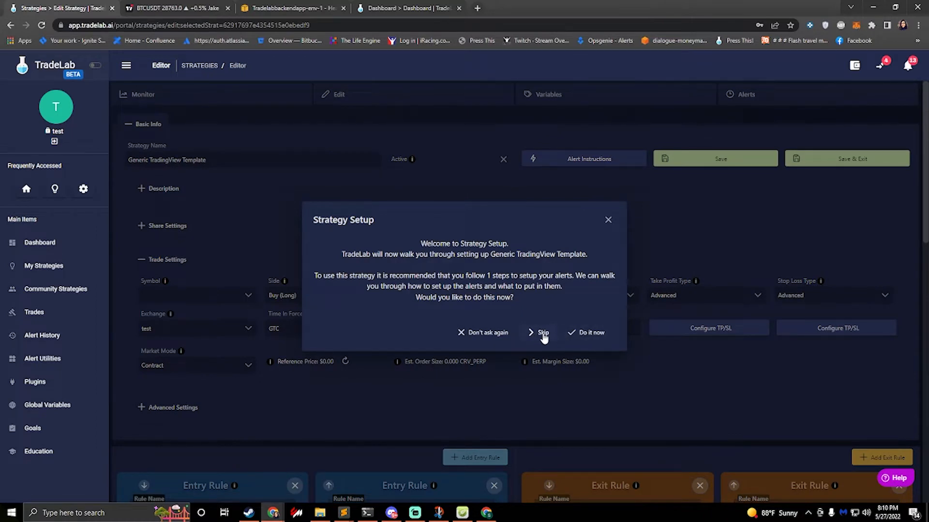
pyautogui.click(543, 333)
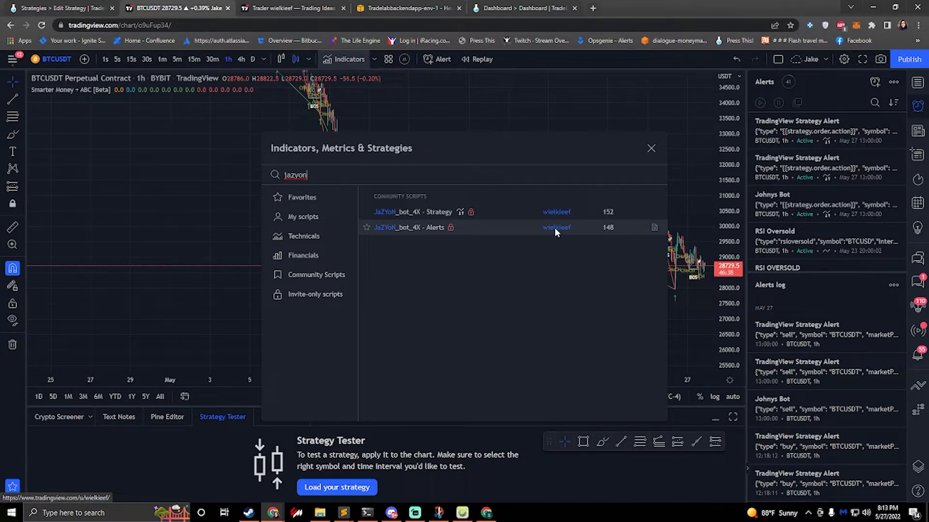
# Step: On TradingView, review the JaZYoN script author's profile and access instructions, and add JaZYoN_bot_4X - Alerts to the BTCUSDT chart
pyautogui.click(275, 7)
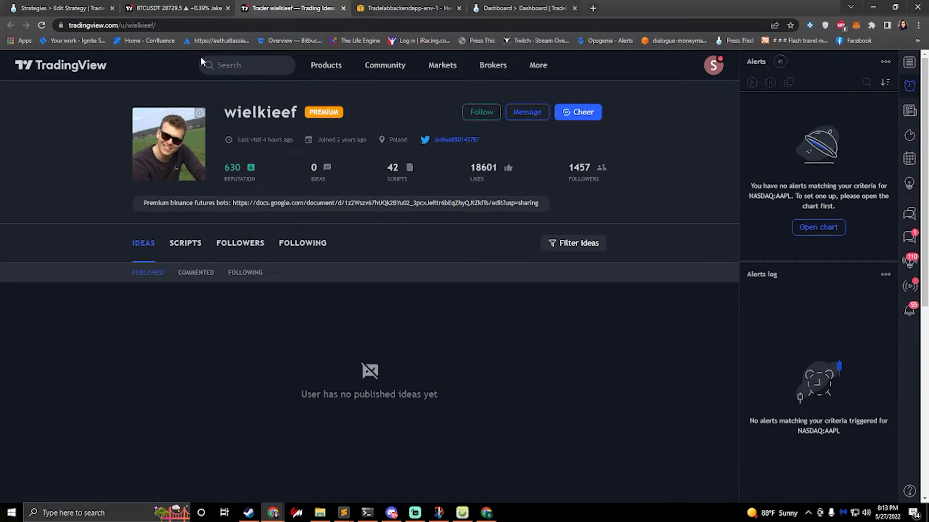
pyautogui.click(176, 8)
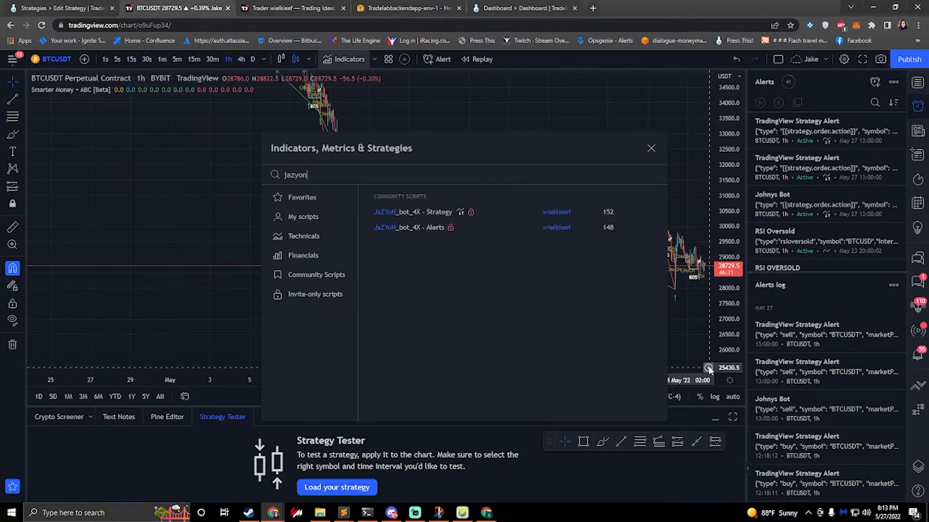
pyautogui.click(640, 228)
pyautogui.scroll(-20, 376, 251)
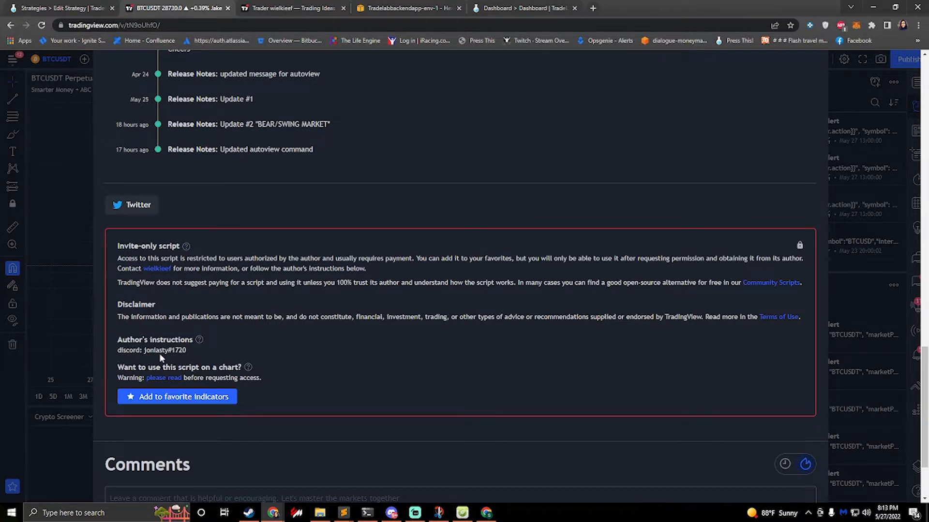
pyautogui.click(840, 270)
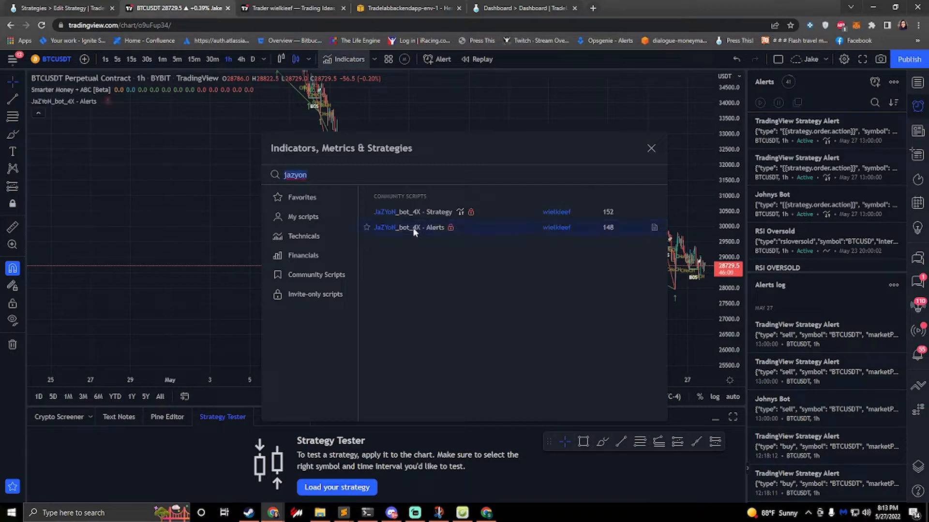
pyautogui.click(413, 228)
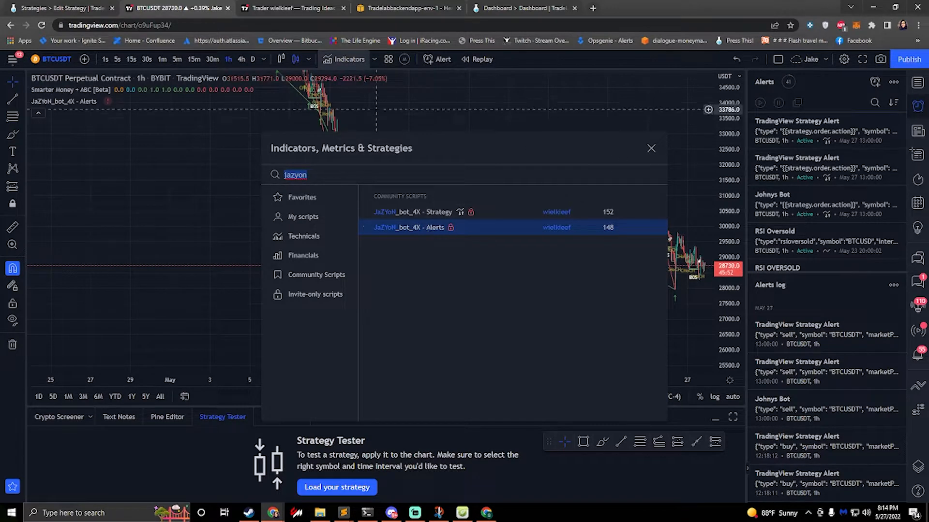
# Step: Switch to TradeLab, open the template strategy's alerts, and check the image of the bot's alert conditions in Discord
pyautogui.click(66, 8)
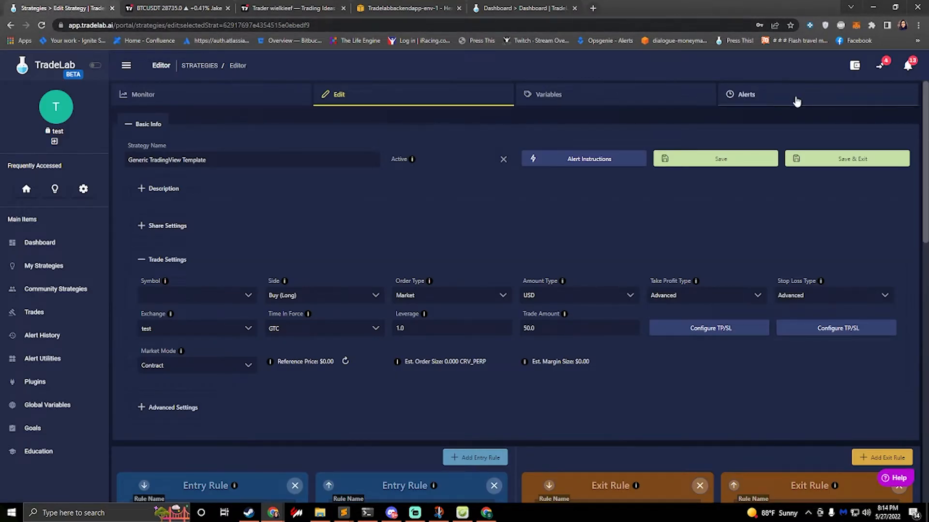
pyautogui.click(796, 100)
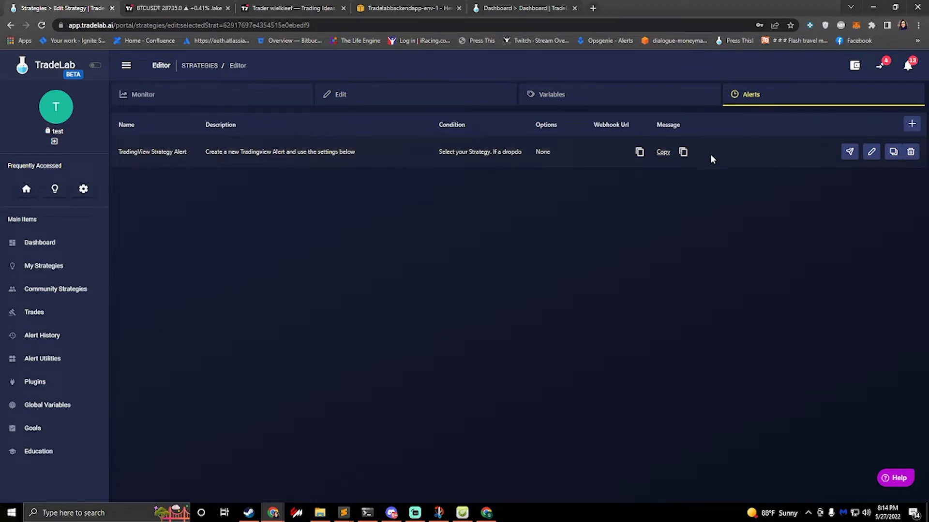
pyautogui.click(390, 513)
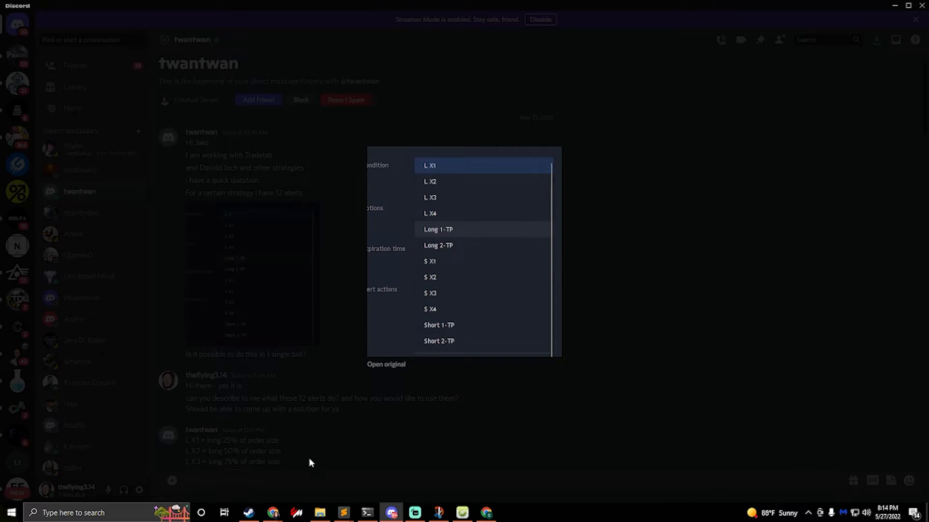
pyautogui.moveTo(274, 513)
pyautogui.click(312, 477)
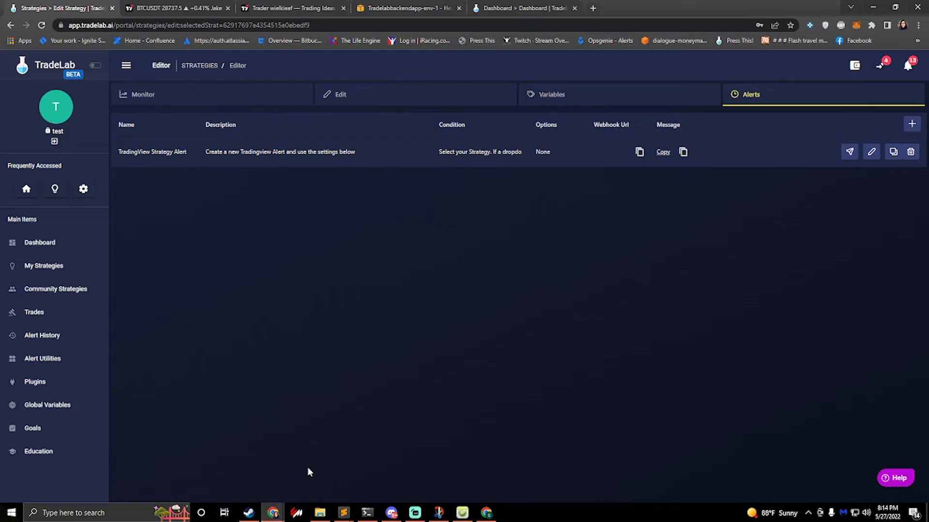
# Step: Edit the TradingView Strategy Alert, naming it JaZYoN Bot, and add a new alert template with the same name
pyautogui.click(871, 152)
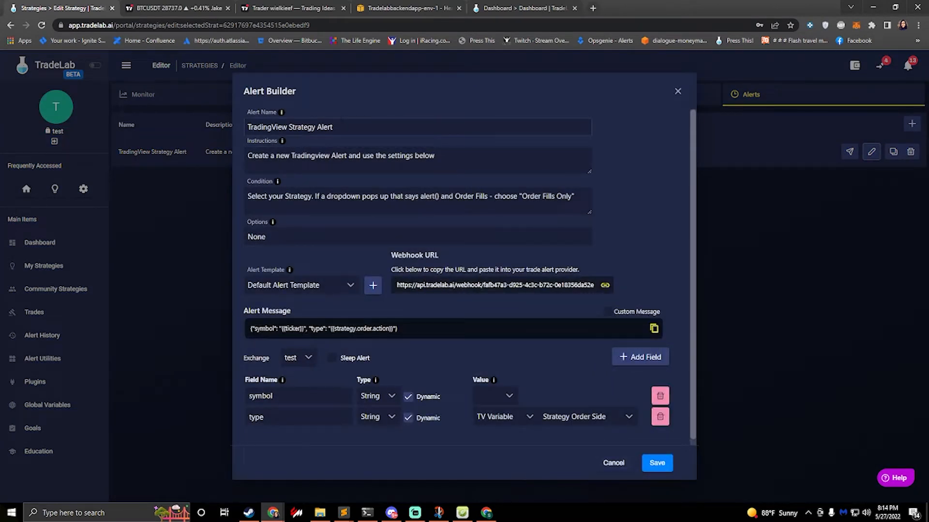
pyautogui.moveTo(333, 127); pyautogui.dragTo(185, 128)
pyautogui.write('J')
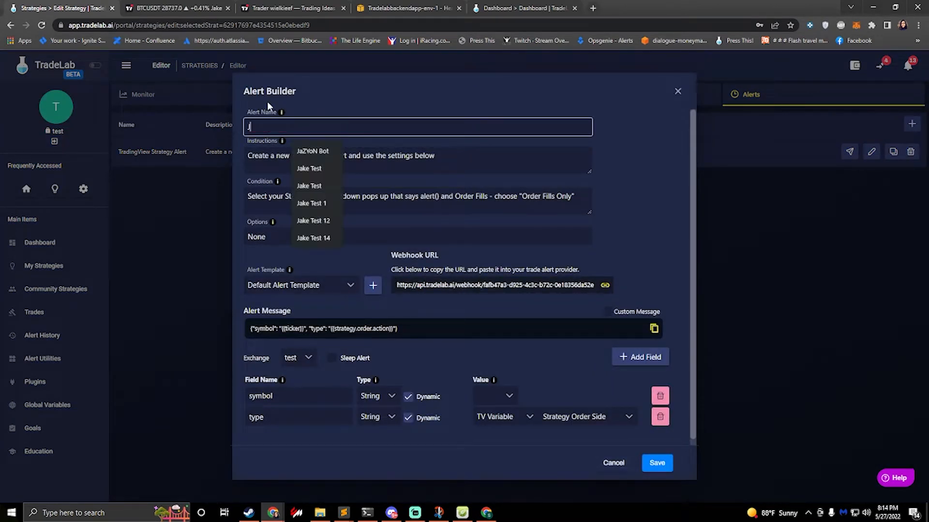
pyautogui.write('a')
pyautogui.press('Down')
pyautogui.press('Return')
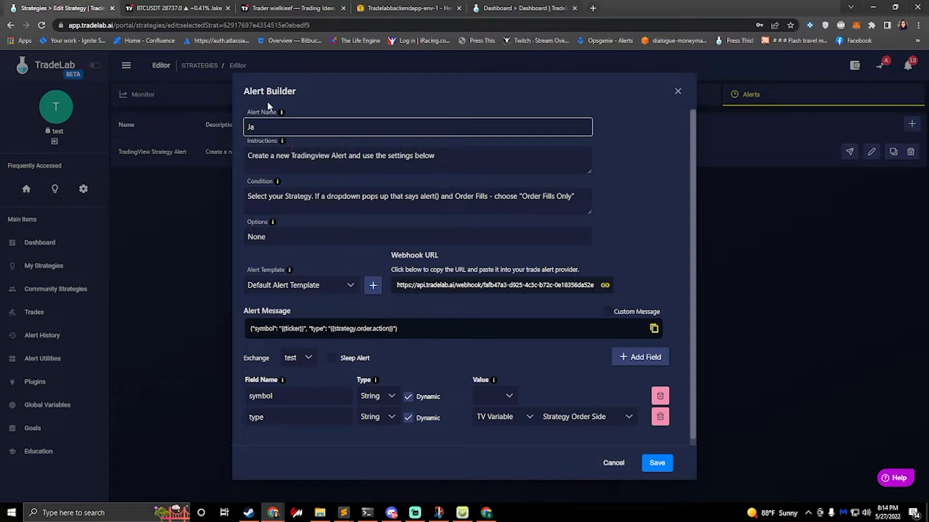
pyautogui.click(373, 286)
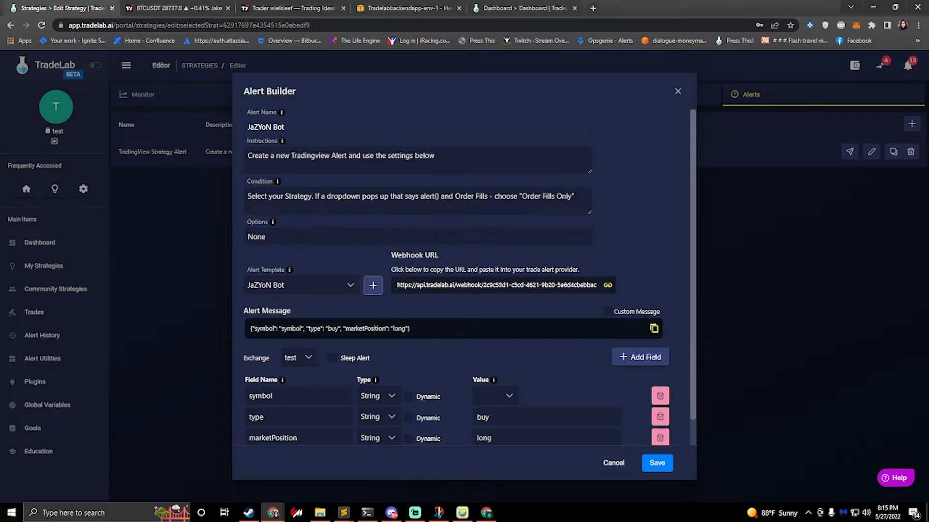
# Step: Rename the alert to L X1 and set its condition to "Select the JaZYoN Alert indicator, and then select the L X1"
pyautogui.moveTo(290, 127); pyautogui.dragTo(201, 122)
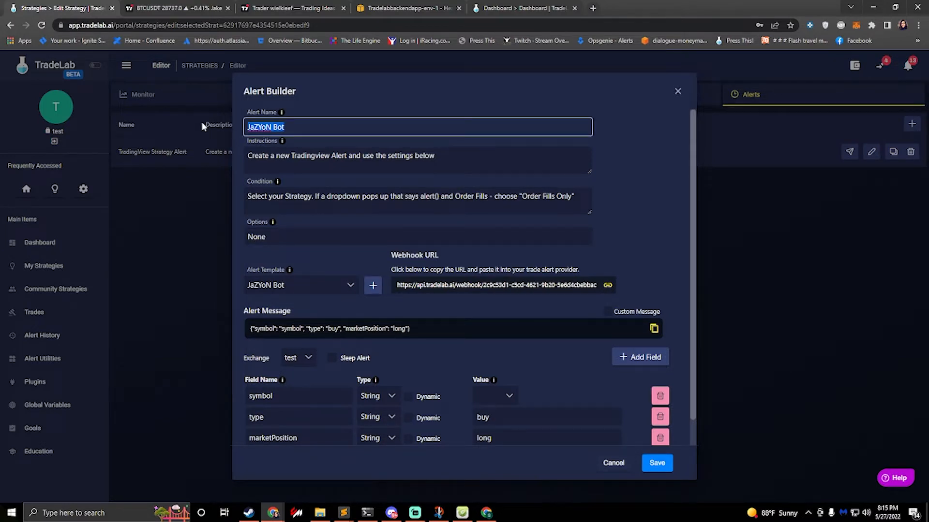
pyautogui.write('L X1')
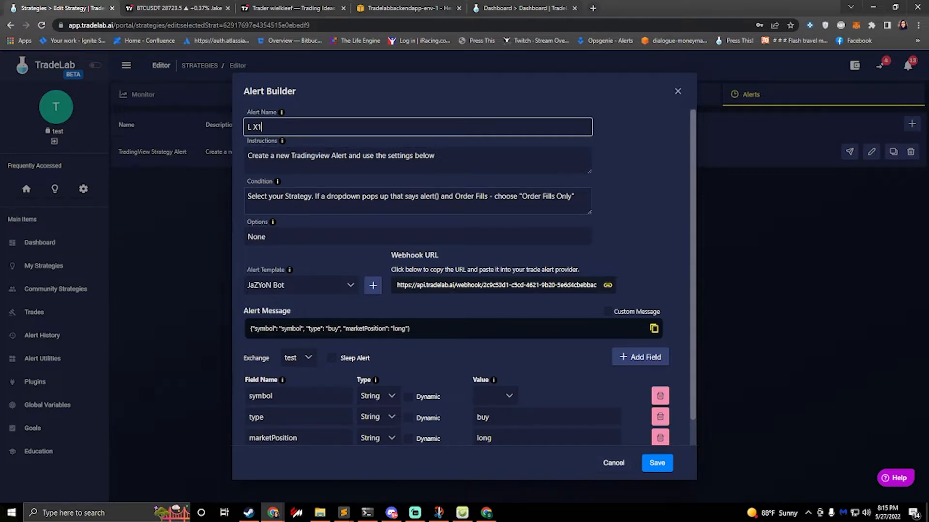
pyautogui.moveTo(285, 196); pyautogui.dragTo(627, 197)
pyautogui.press('BackSpace')
pyautogui.press('BackSpace')
pyautogui.press('BackSpace')
pyautogui.press('BackSpace')
pyautogui.press('BackSpace')
pyautogui.press('BackSpace')
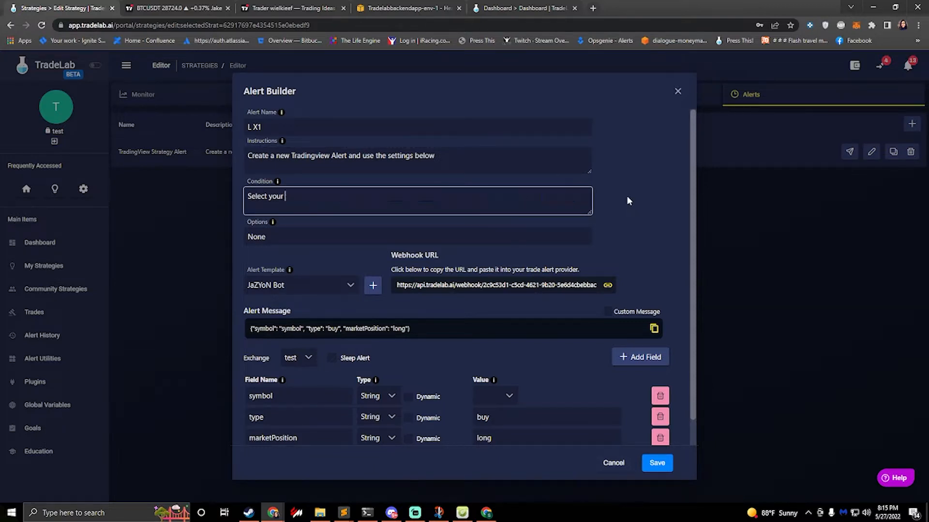
pyautogui.write('JA')
pyautogui.press('BackSpace')
pyautogui.press('BackSpace')
pyautogui.write('the JaZYoN bot')
pyautogui.press('BackSpace')
pyautogui.press('BackSpace')
pyautogui.press('BackSpace')
pyautogui.write('Alert indicator')
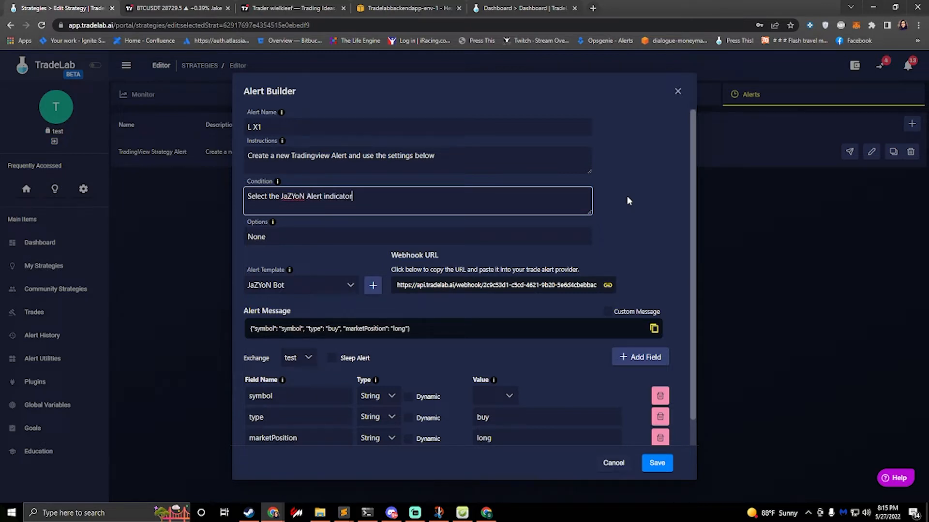
pyautogui.write(', and then select the L X1')
# Step: Replace the L X1 alert's options text with Once Per Bar
pyautogui.press('Tab')
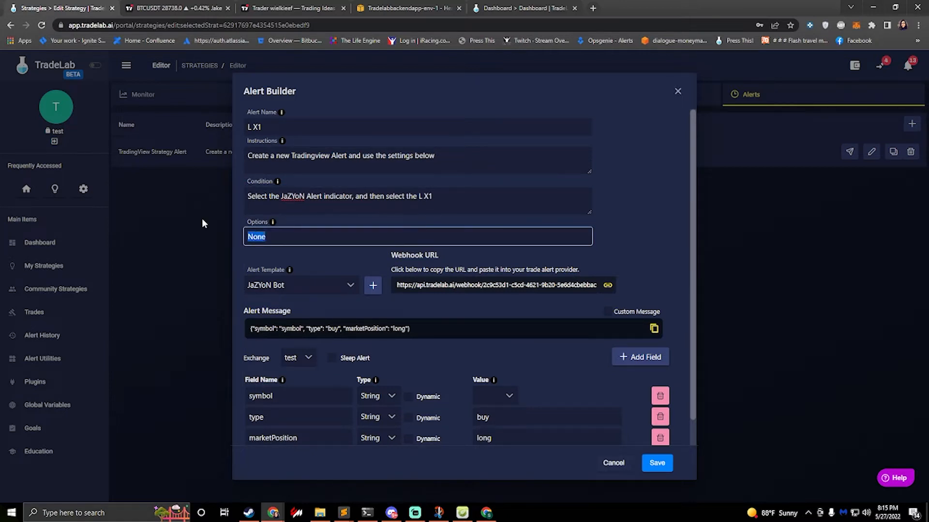
pyautogui.press('BackSpace')
pyautogui.write('Once Per Bar')
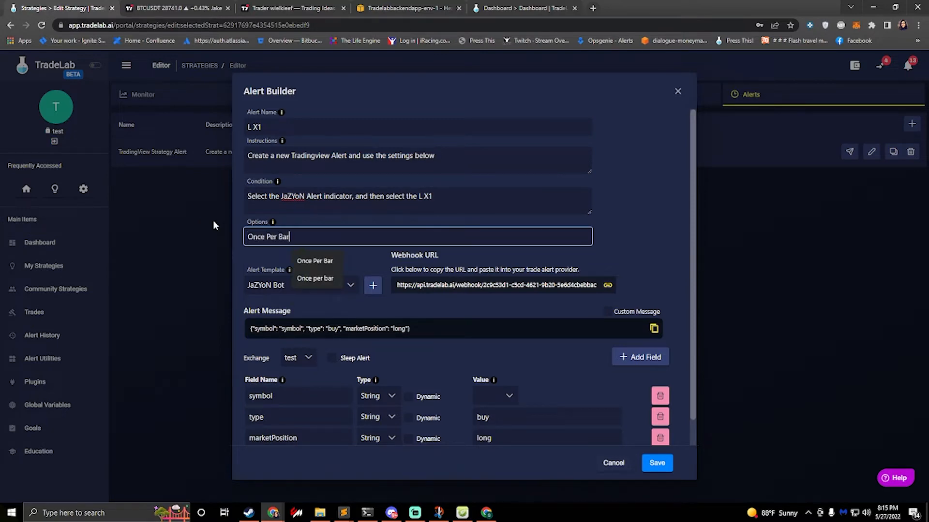
# Step: In TradingView, start a BTCUSDT alert with the Smarter Money indicator as condition to examine the Once Per Bar option, and return to TradeLab
pyautogui.click(524, 8)
pyautogui.click(179, 7)
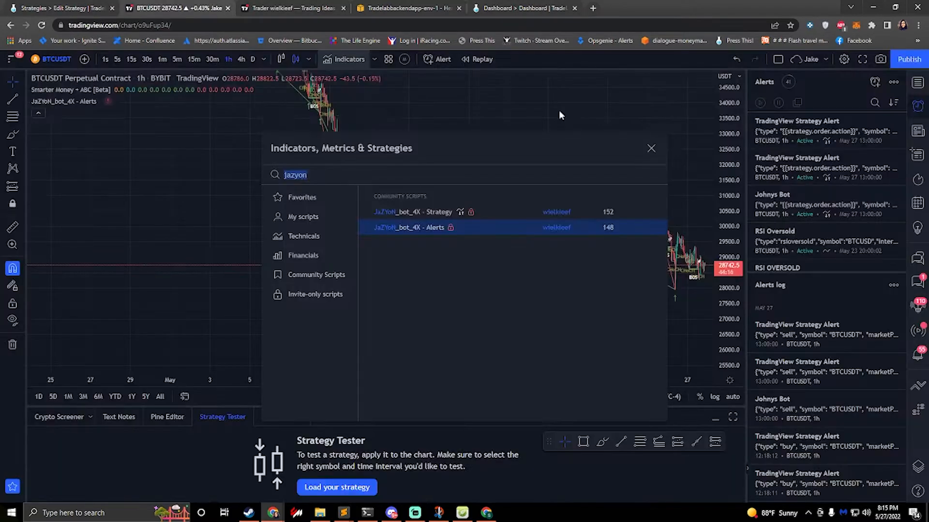
pyautogui.click(875, 81)
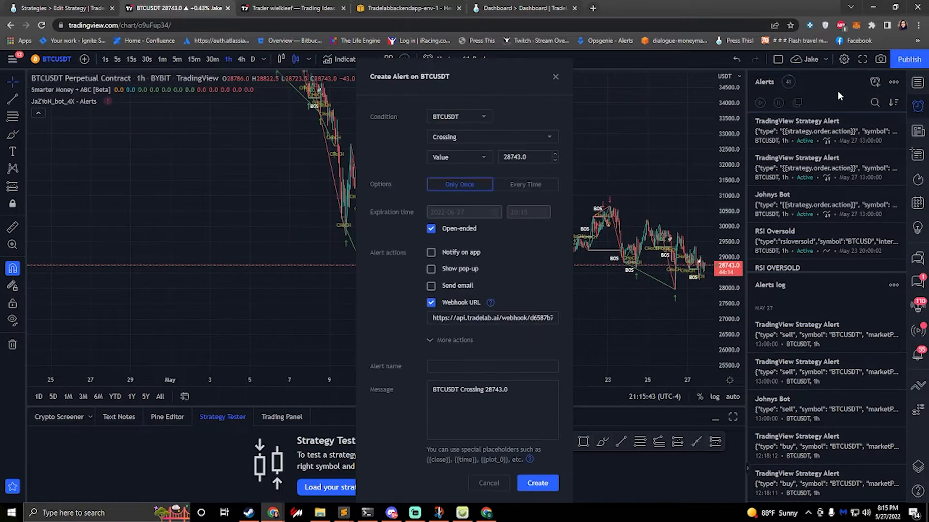
pyautogui.click(459, 121)
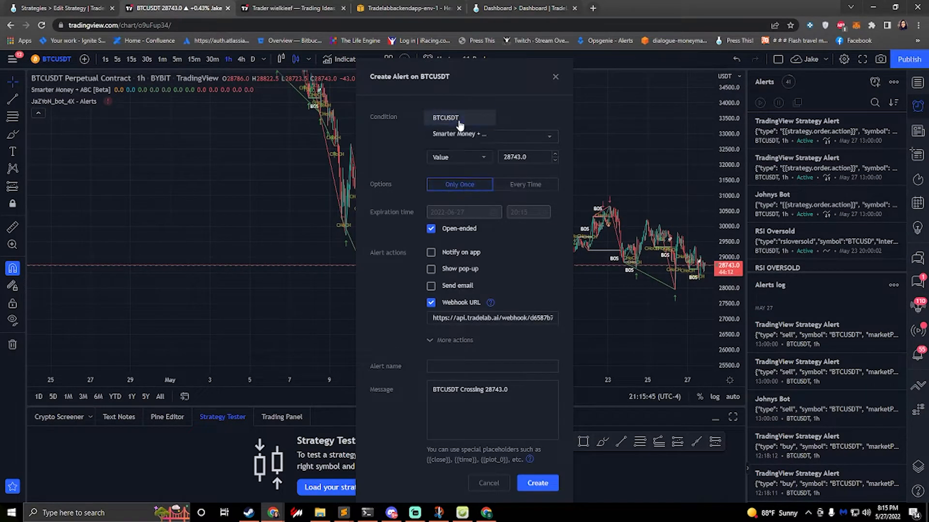
pyautogui.click(455, 133)
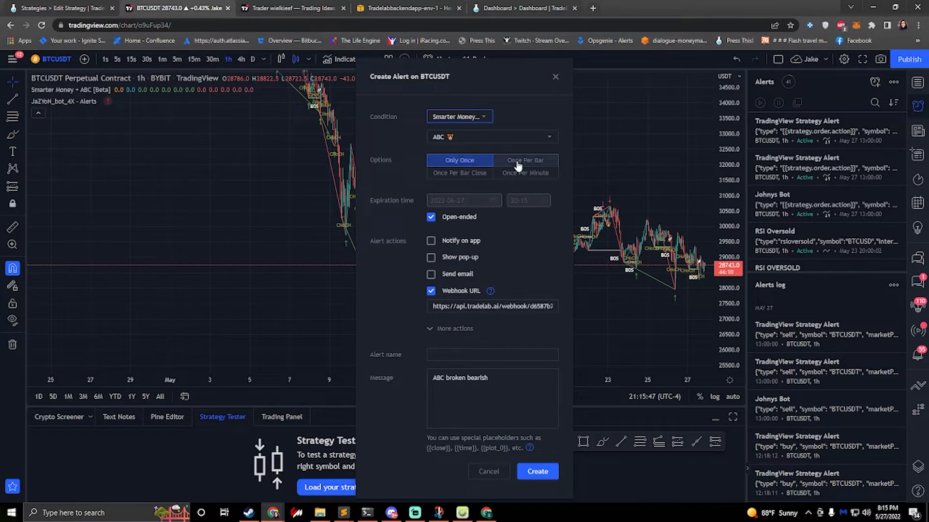
pyautogui.click(518, 163)
pyautogui.click(54, 8)
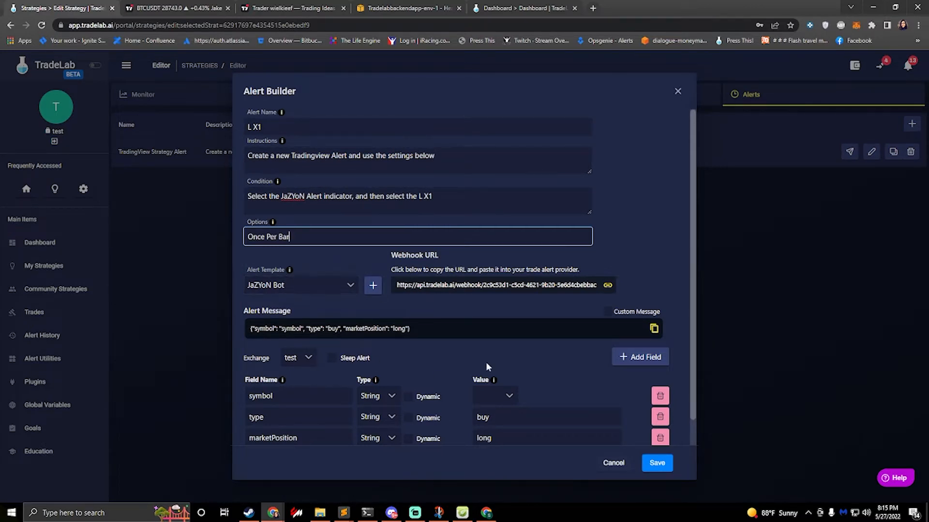
# Step: Remove the marketPosition field from the alert message and set the type field's value to lx1
pyautogui.scroll(-1, 452, 370)
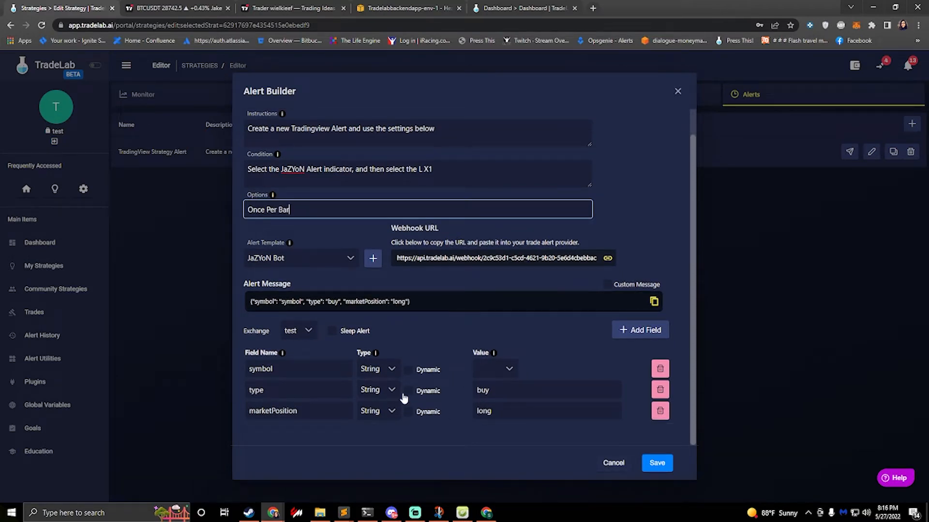
pyautogui.click(661, 412)
pyautogui.click(541, 307)
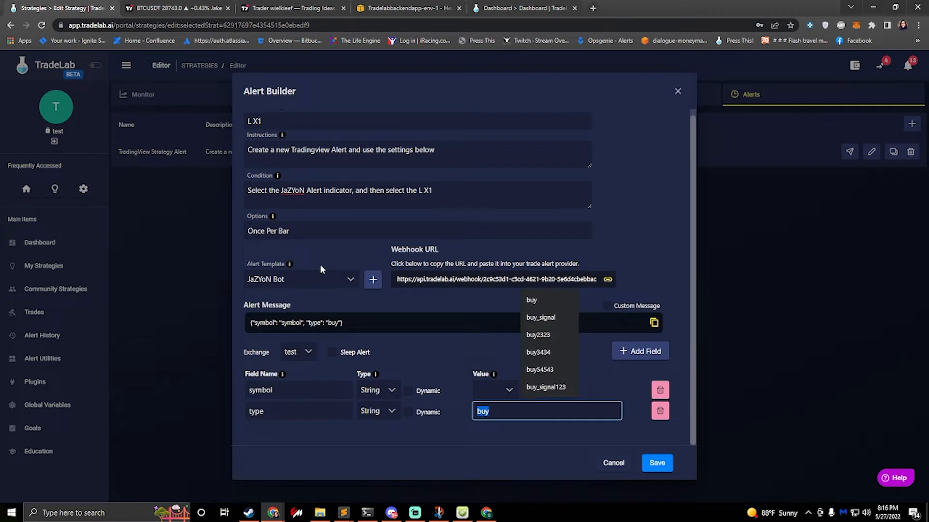
pyautogui.write('lx1')
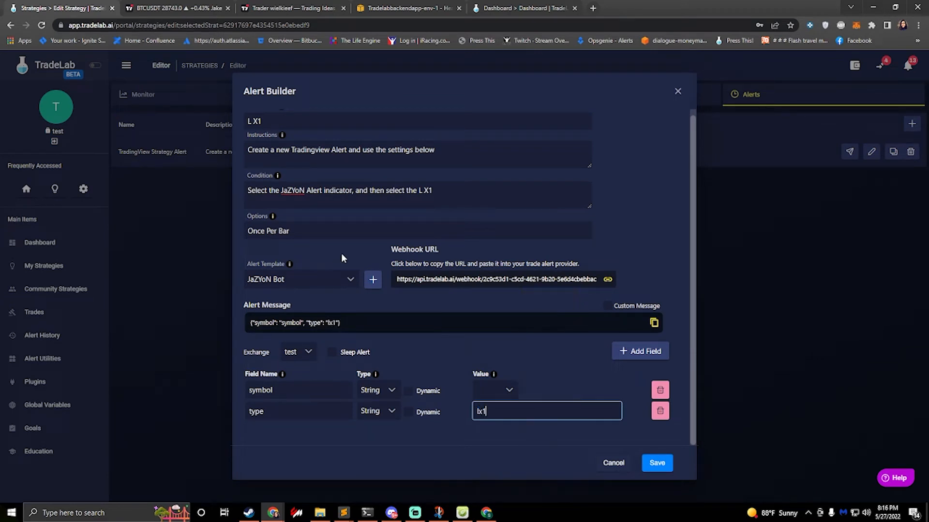
# Step: Make the symbol field dynamic in the L X1 alert, save it, and create three duplicates of the alert
pyautogui.click(407, 391)
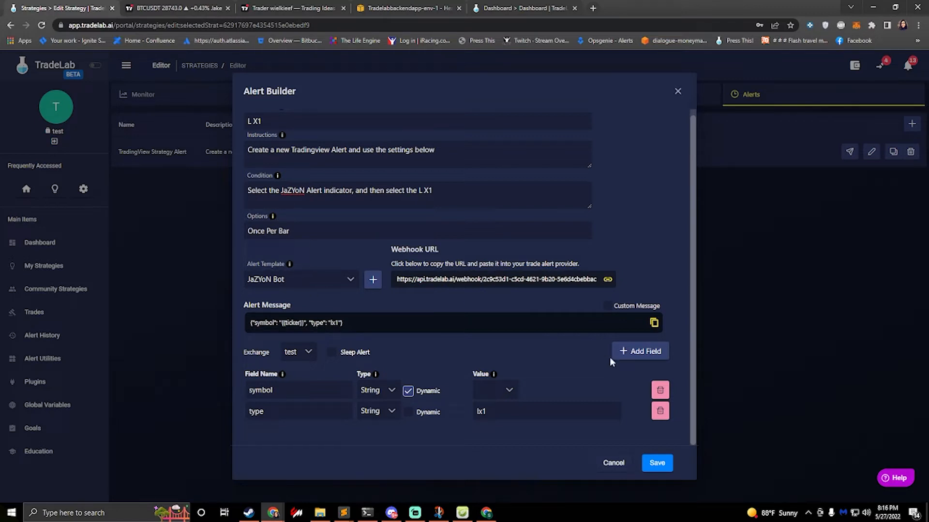
pyautogui.click(658, 463)
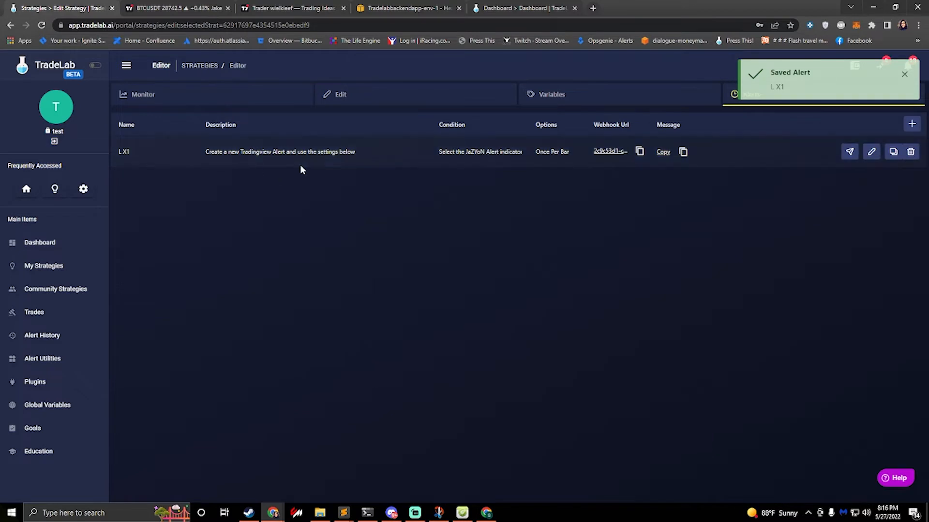
pyautogui.click(893, 154)
pyautogui.click(893, 153)
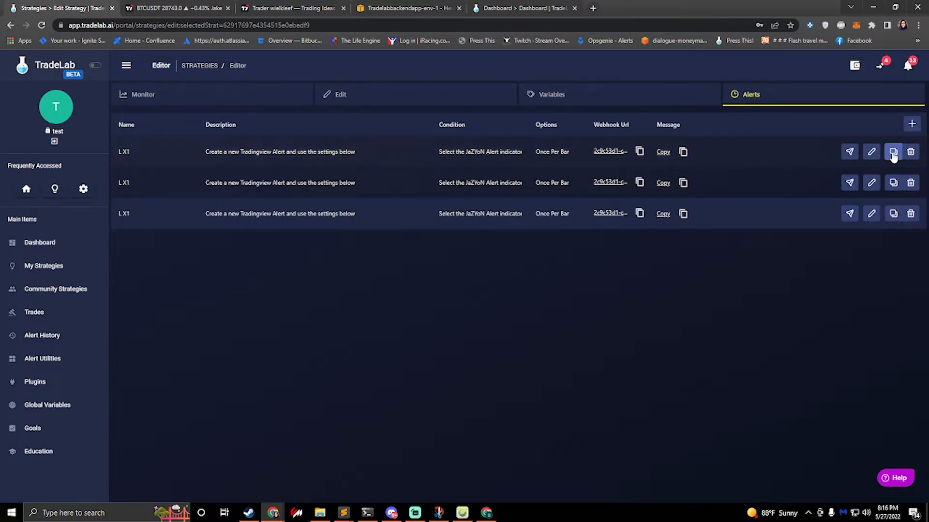
pyautogui.click(894, 154)
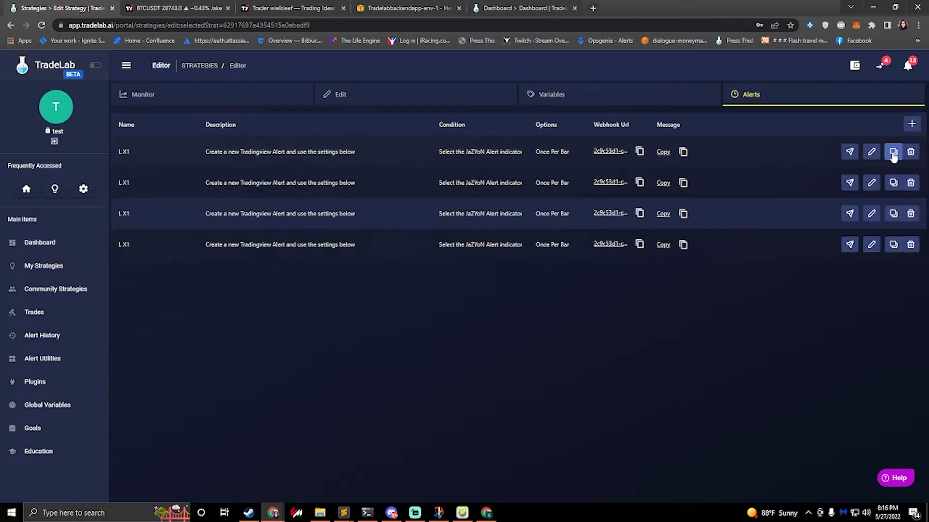
# Step: Change the second alert's name and condition reference to L X2, set its type value to lx2, and save it
pyautogui.click(871, 184)
pyautogui.moveTo(283, 115)
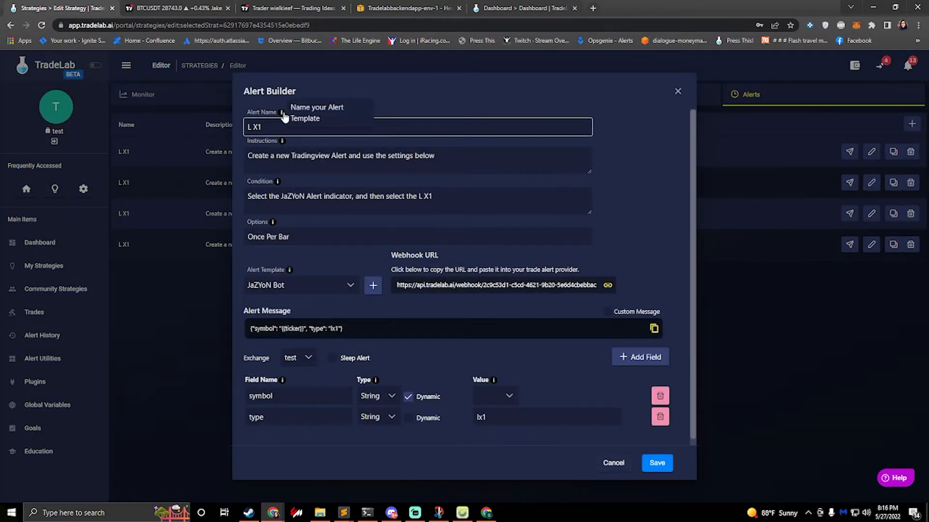
pyautogui.press('BackSpace')
pyautogui.write('2')
pyautogui.press('Tab')
pyautogui.press('Tab')
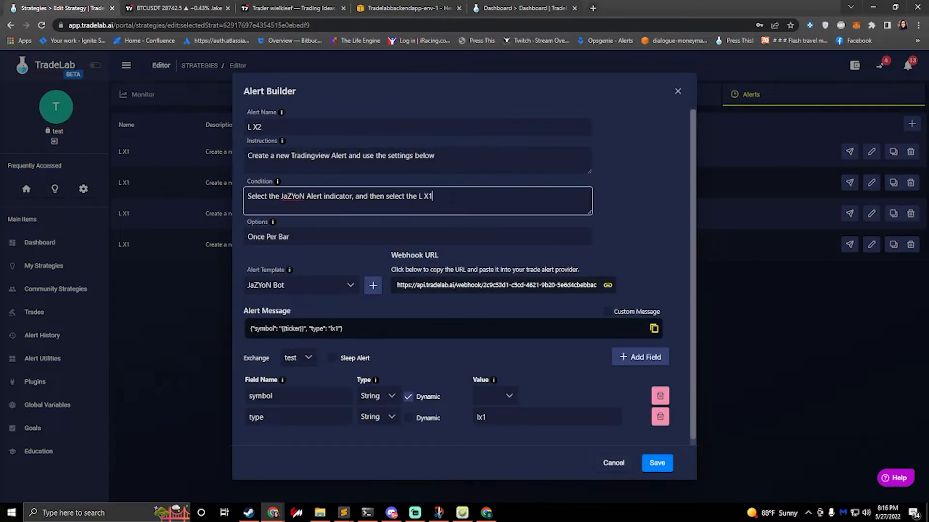
pyautogui.scroll(-1, 526, 366)
pyautogui.click(503, 411)
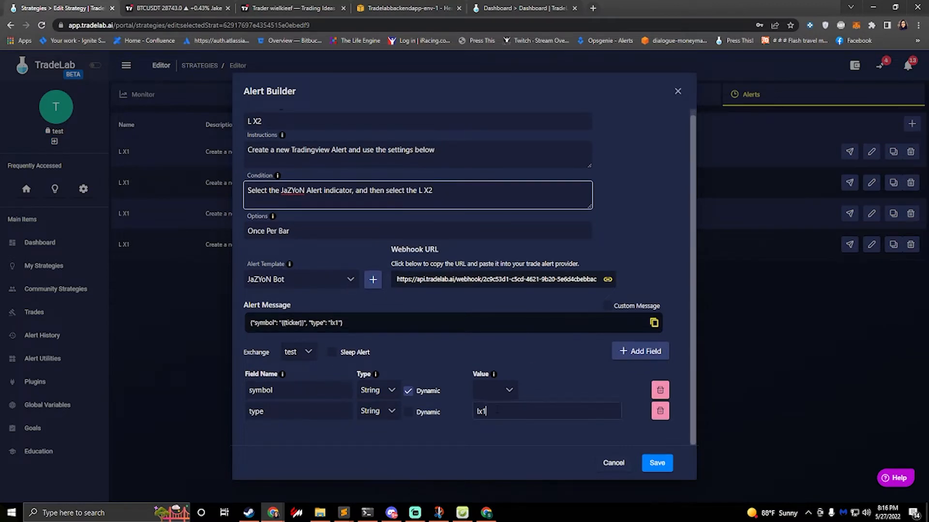
pyautogui.press('BackSpace')
pyautogui.write('2')
pyautogui.click(656, 460)
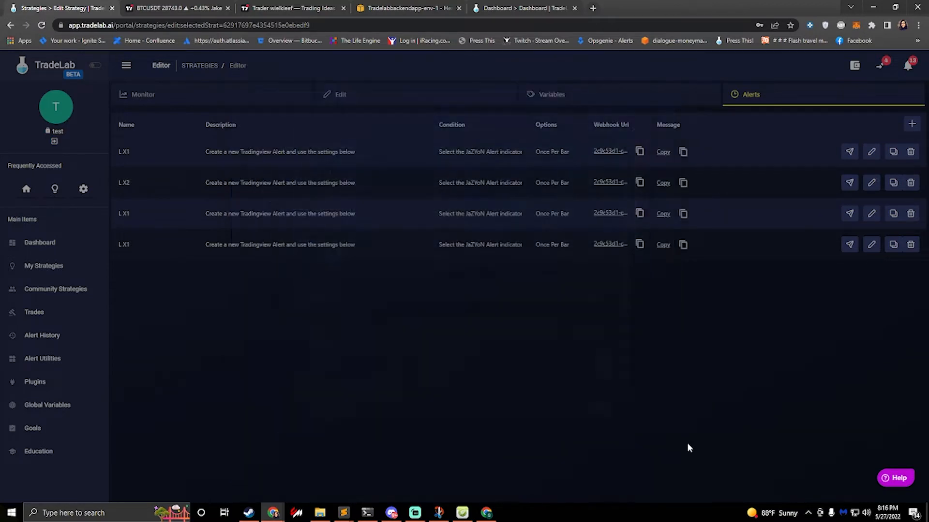
# Step: Change the third alert's name and condition reference to L X3, set its type value to lx3, and save it
pyautogui.click(865, 213)
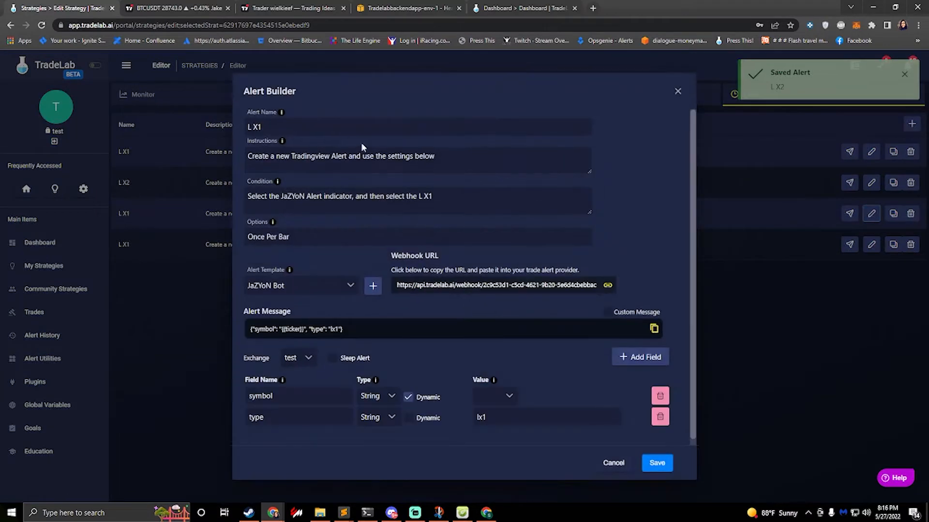
pyautogui.click(340, 127)
pyautogui.press('BackSpace')
pyautogui.write('3')
pyautogui.click(458, 197)
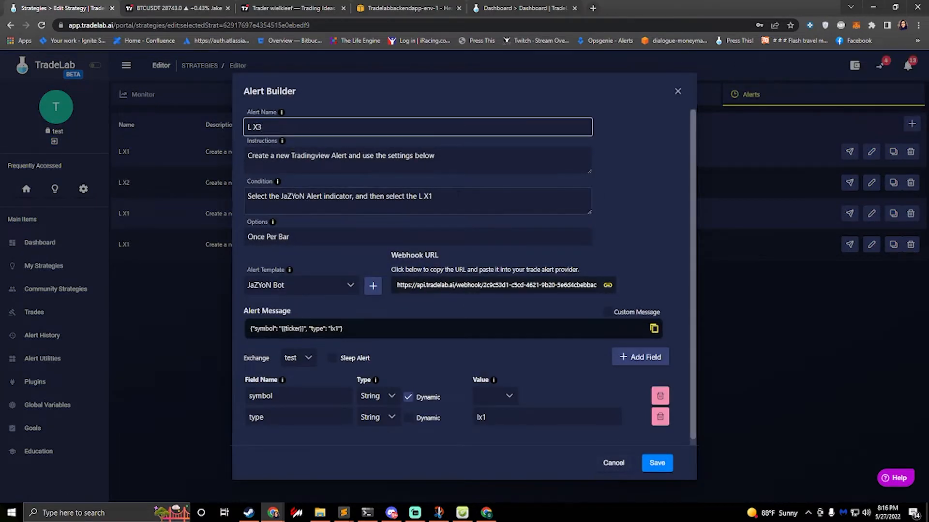
pyautogui.click(514, 417)
pyautogui.click(657, 463)
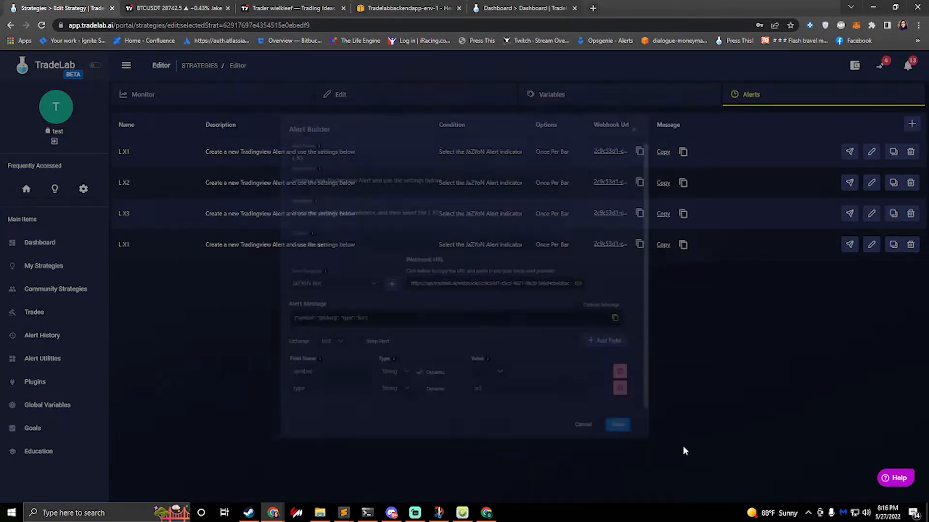
# Step: Change the fourth alert's name and condition reference to L X3, set its type value to lx3, and save it
pyautogui.click(871, 244)
pyautogui.click(292, 126)
pyautogui.press('BackSpace')
pyautogui.write('3')
pyautogui.click(458, 196)
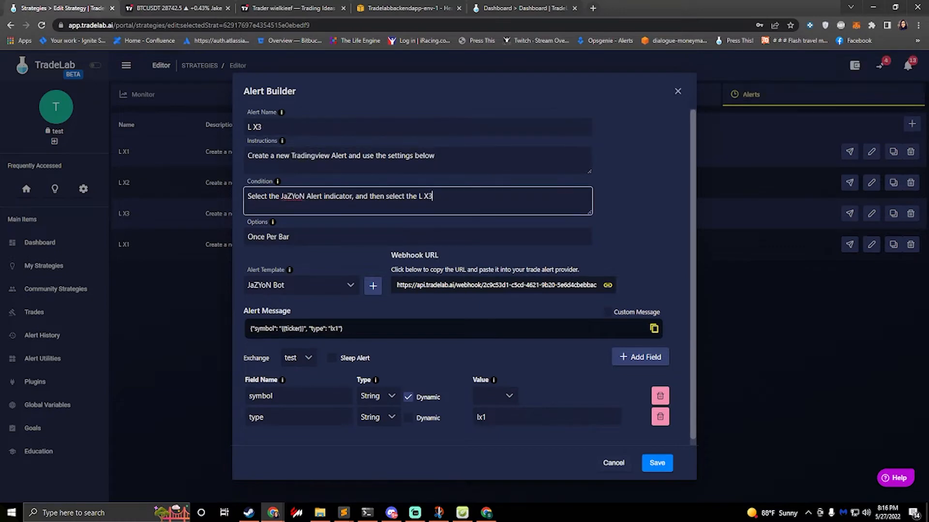
pyautogui.press('BackSpace')
pyautogui.write('3')
pyautogui.click(513, 417)
pyautogui.press('BackSpace')
pyautogui.write('3')
pyautogui.click(657, 463)
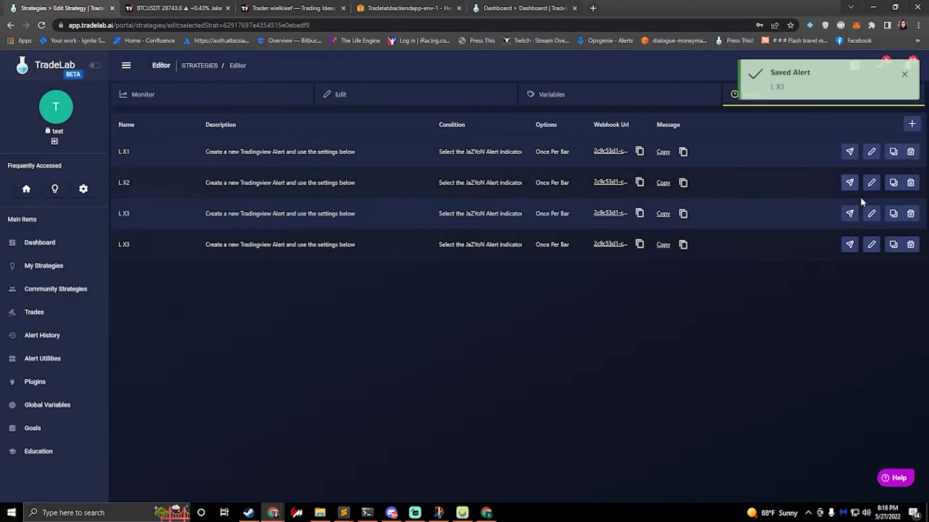
# Step: Change the fourth alert's name and condition reference to L X4, set its type value to lx4, and save it
pyautogui.click(871, 244)
pyautogui.click(292, 127)
pyautogui.press('BackSpace')
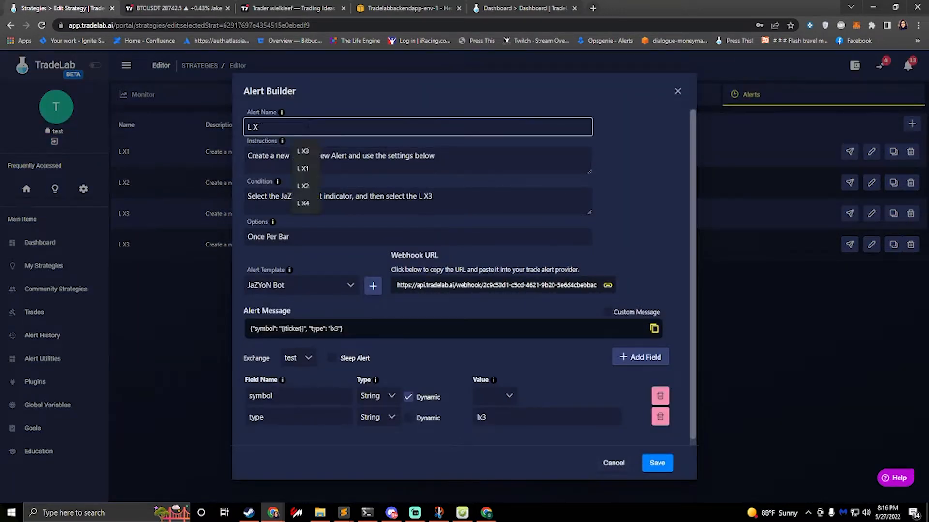
pyautogui.write('4')
pyautogui.click(444, 194)
pyautogui.click(513, 417)
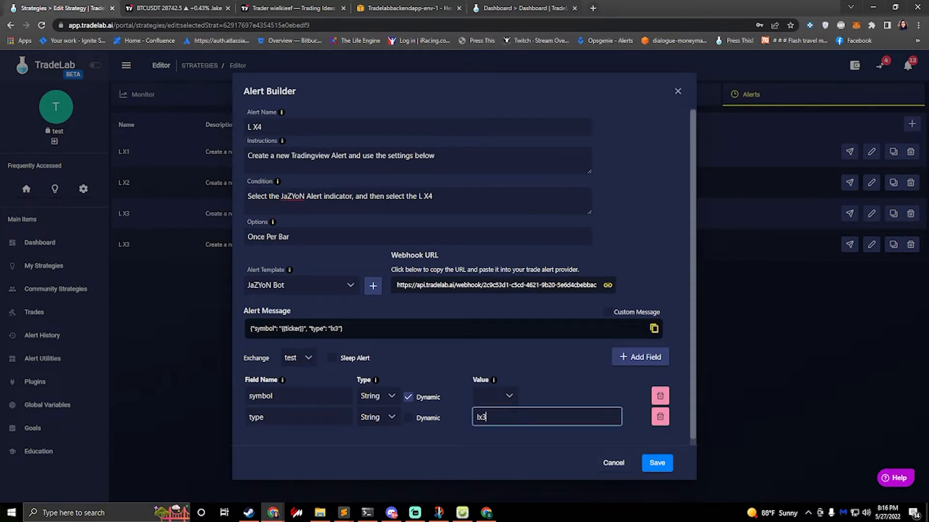
pyautogui.write('4')
pyautogui.click(643, 459)
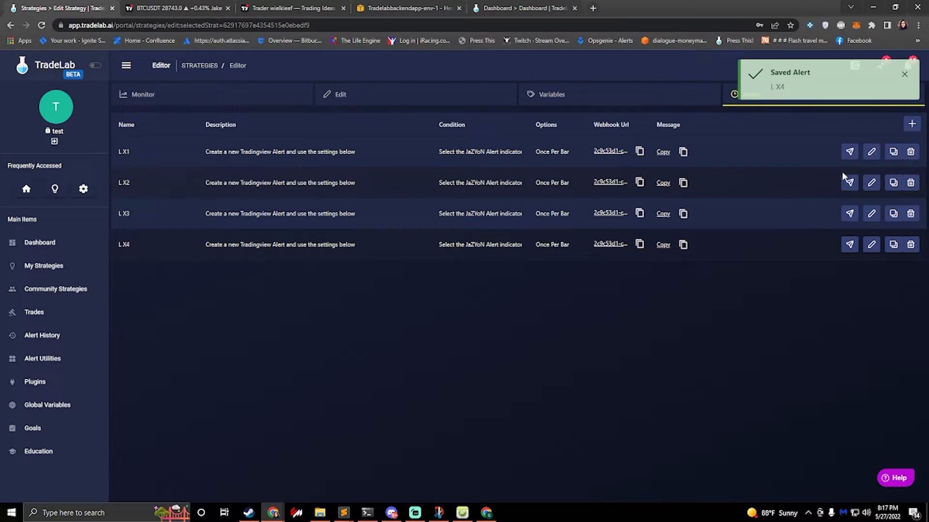
# Step: Duplicate the L X1 alert and save the copy with name and condition reference S X1 and type value sx1
pyautogui.click(894, 152)
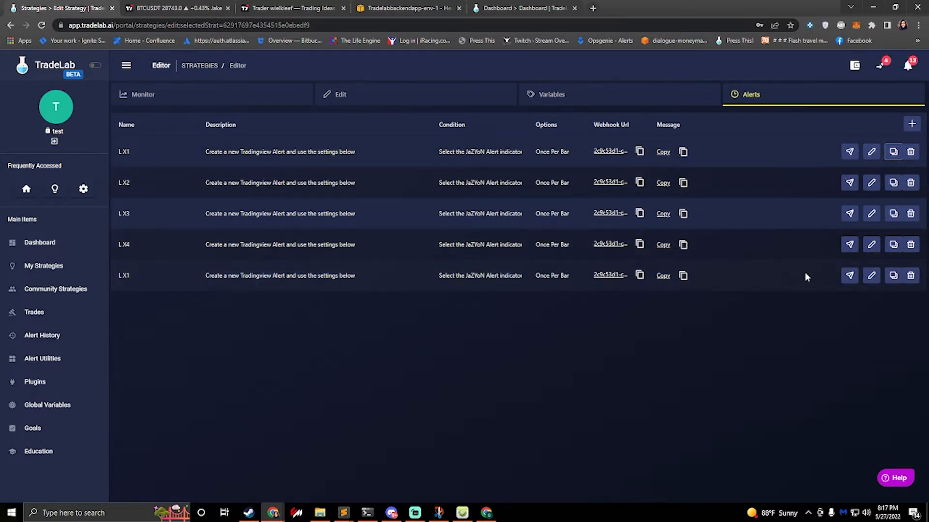
pyautogui.click(871, 275)
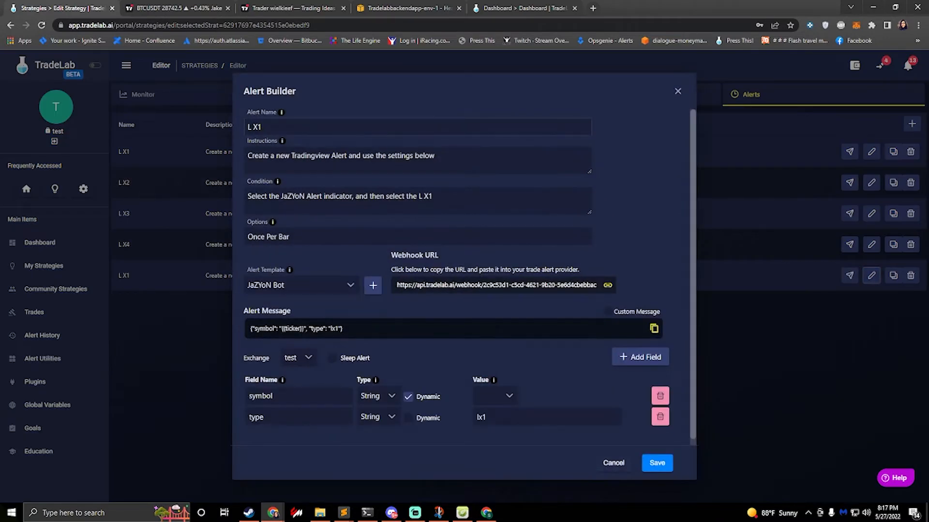
pyautogui.click(253, 125)
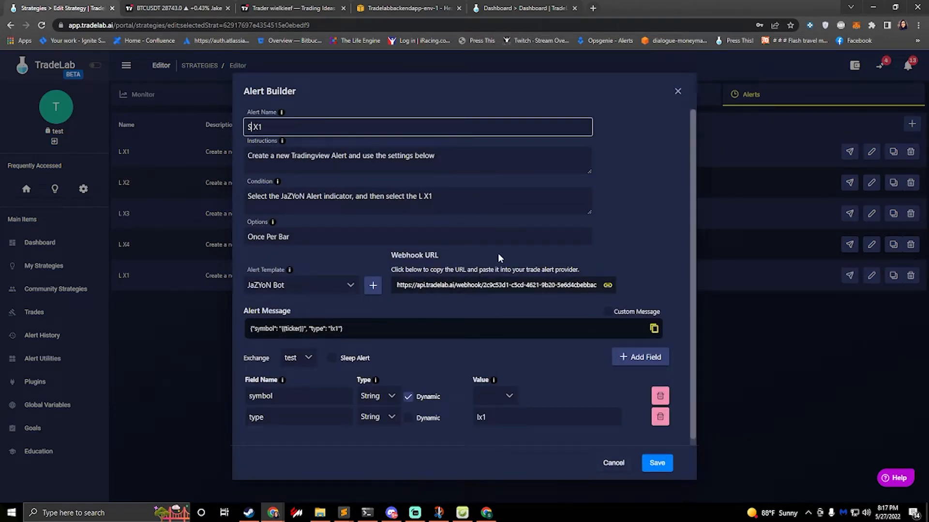
pyautogui.click(422, 196)
pyautogui.press('BackSpace')
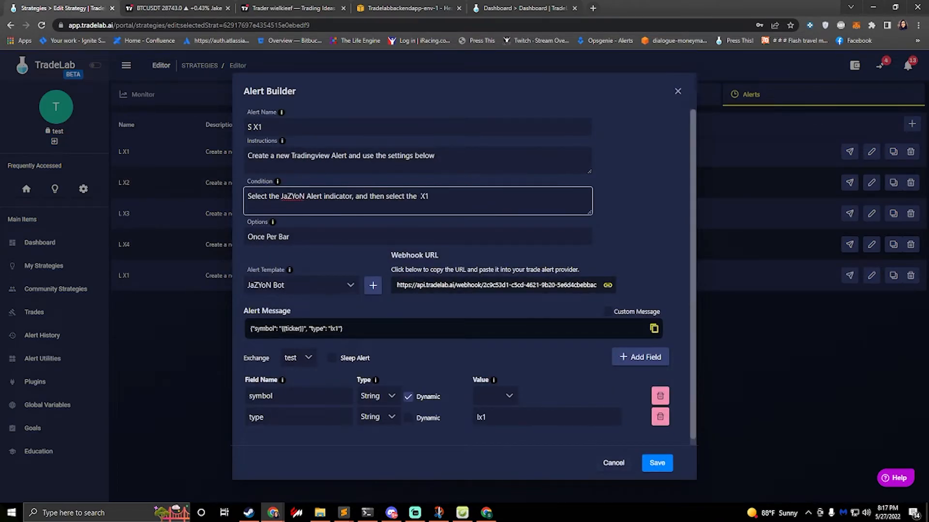
pyautogui.write('S')
pyautogui.click(479, 417)
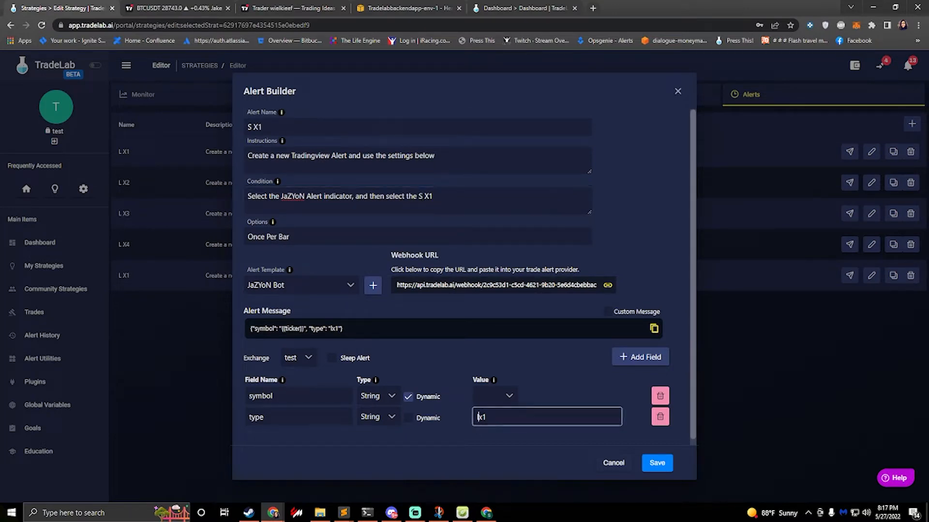
pyautogui.press('BackSpace')
pyautogui.write('s')
pyautogui.click(661, 462)
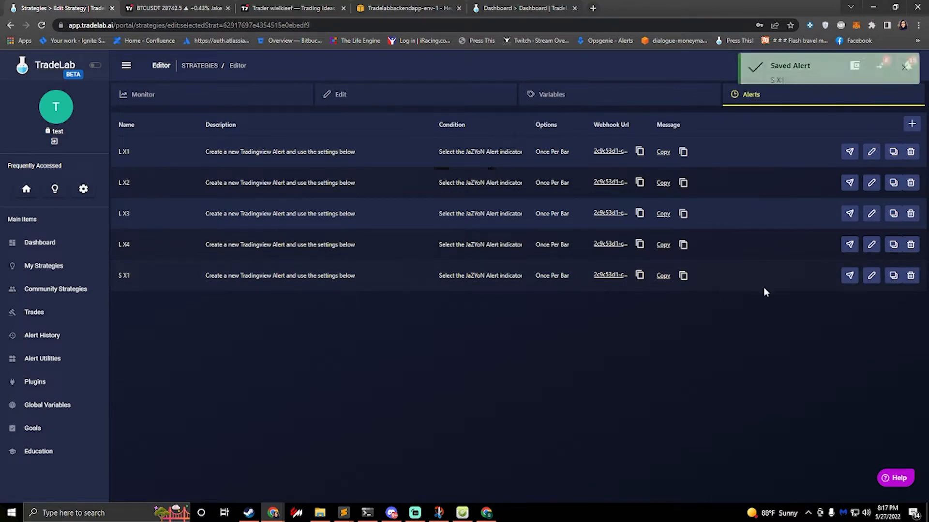
# Step: Create three duplicates of the S X1 alert
pyautogui.click(893, 277)
pyautogui.click(893, 277)
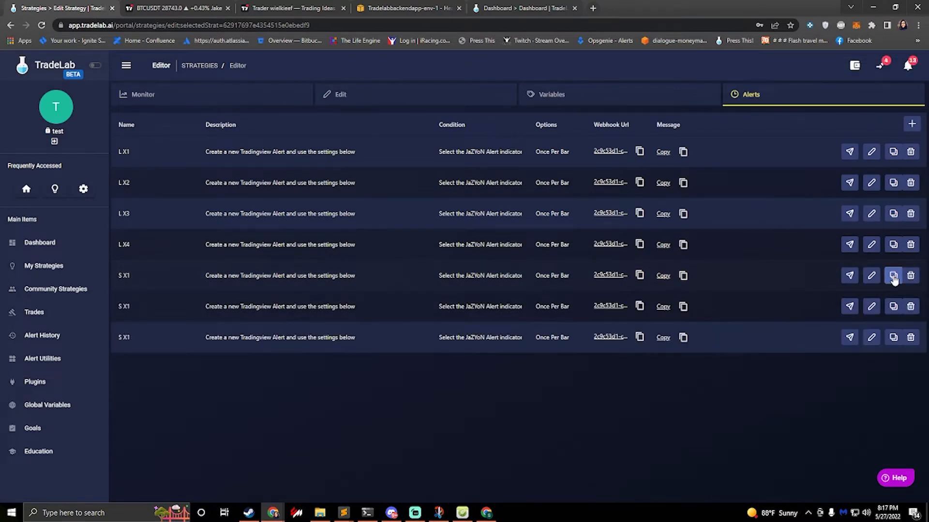
pyautogui.click(893, 276)
# Step: Change the first S X1 copy's name and condition reference to S X2, set its type value to sx2, and save it
pyautogui.click(871, 306)
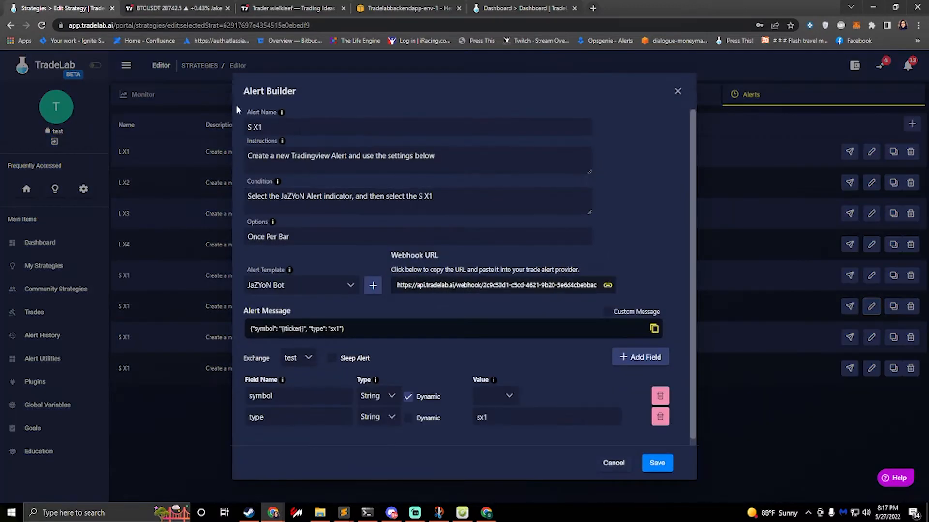
pyautogui.click(278, 127)
pyautogui.press('BackSpace')
pyautogui.write('2')
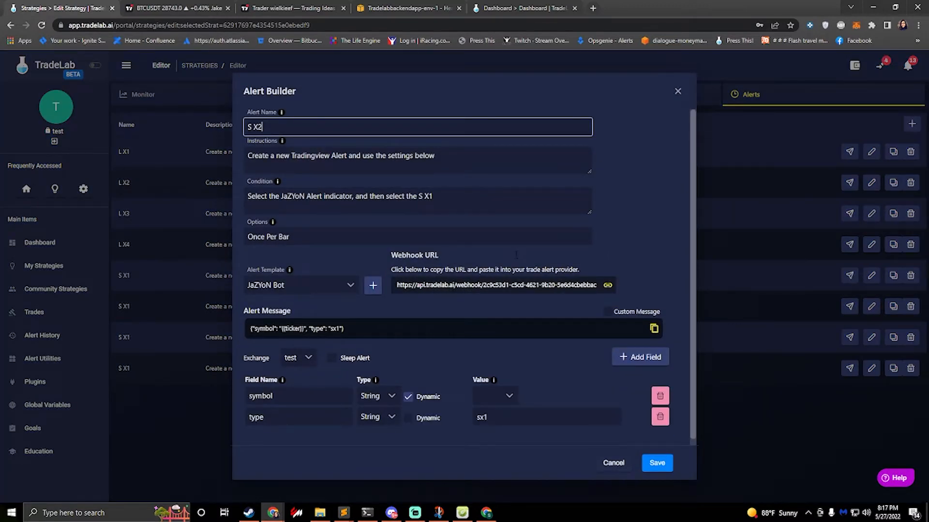
pyautogui.click(459, 196)
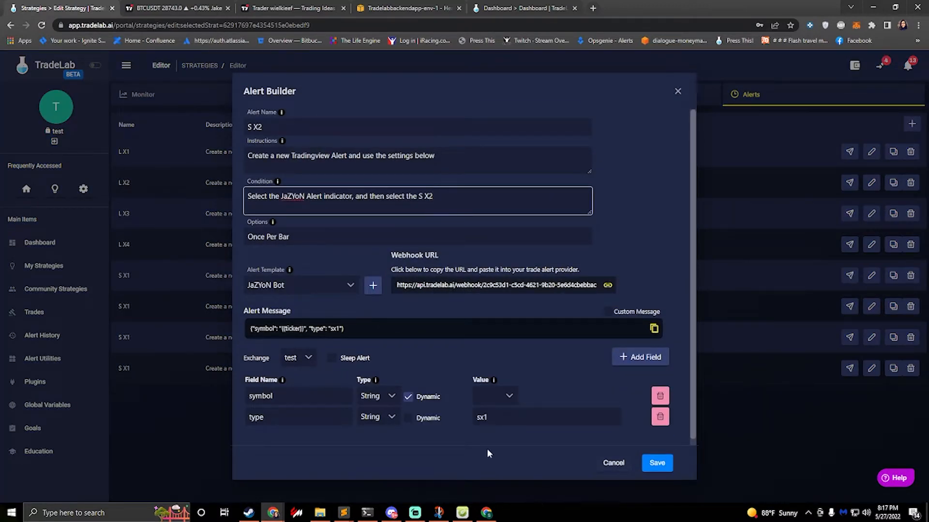
pyautogui.click(498, 418)
pyautogui.press('BackSpace')
pyautogui.write('2')
pyautogui.click(659, 463)
# Step: Change the next S X1 copy's name and condition reference to S X3, set its type value to sx3, and save it
pyautogui.click(891, 340)
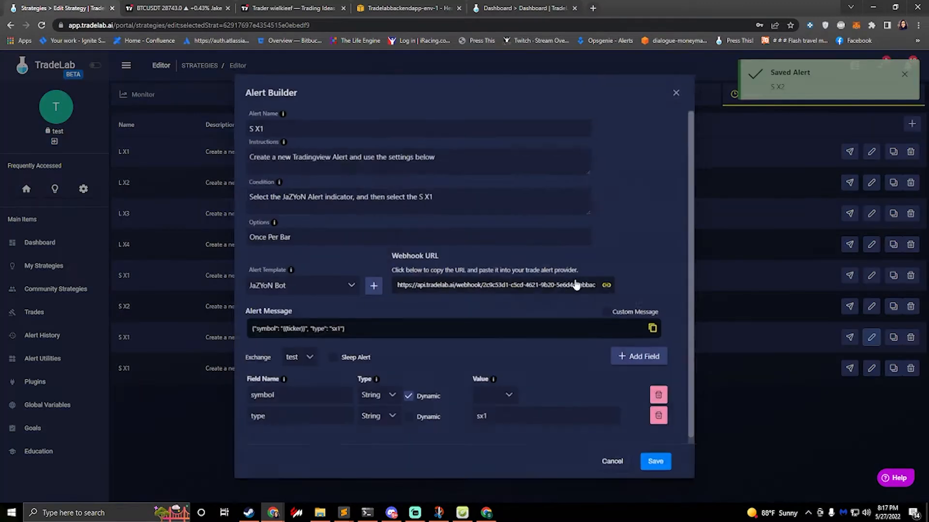
pyautogui.press('BackSpace')
pyautogui.write('3')
pyautogui.click(439, 196)
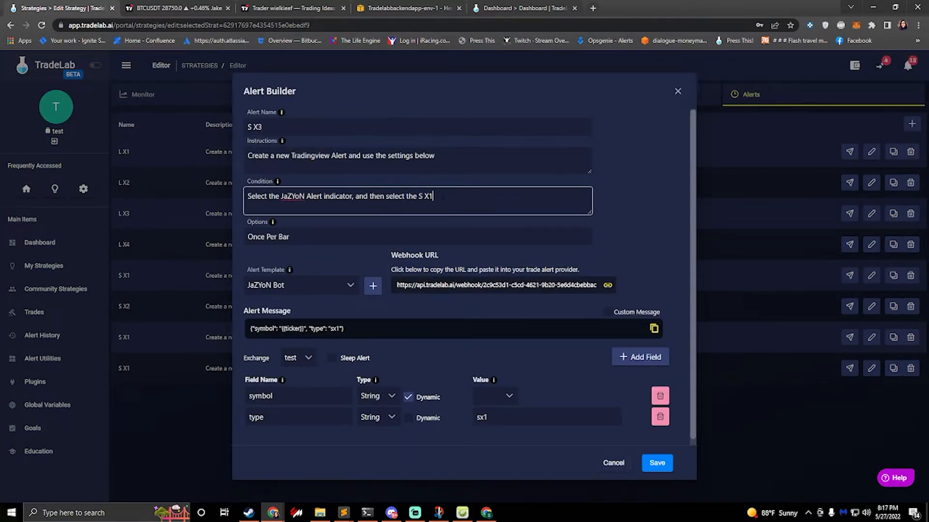
pyautogui.click(533, 417)
pyautogui.press('BackSpace')
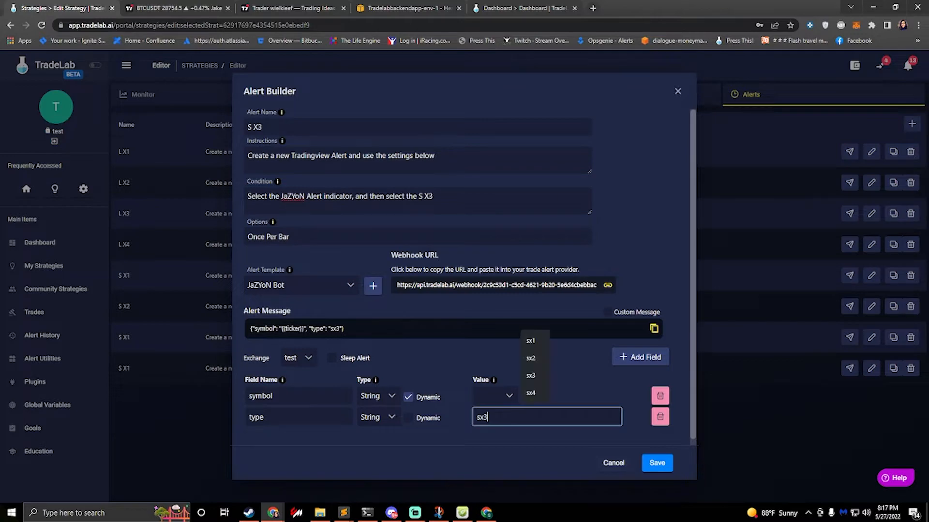
pyautogui.write('3')
pyautogui.click(658, 464)
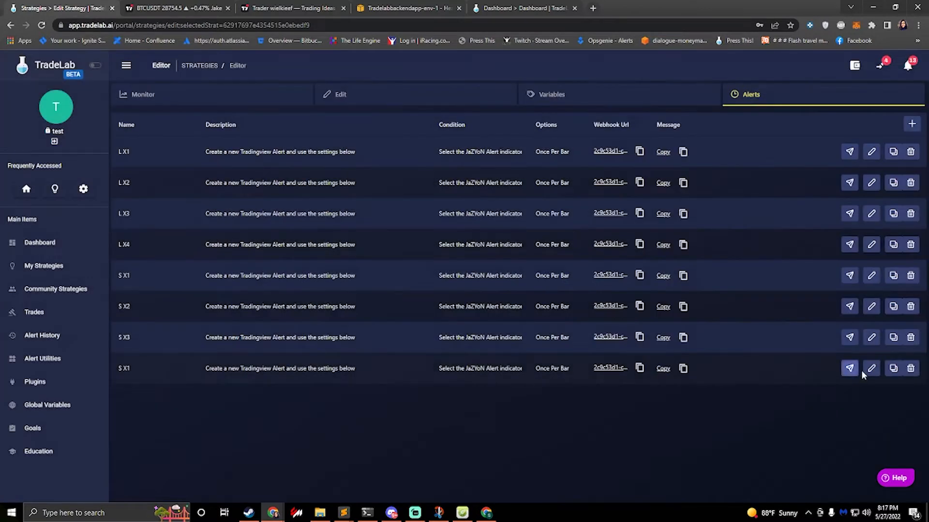
# Step: Change the last alert in the list to name and condition reference S X3, set its type value to sx3, and save it
pyautogui.click(871, 368)
pyautogui.click(304, 131)
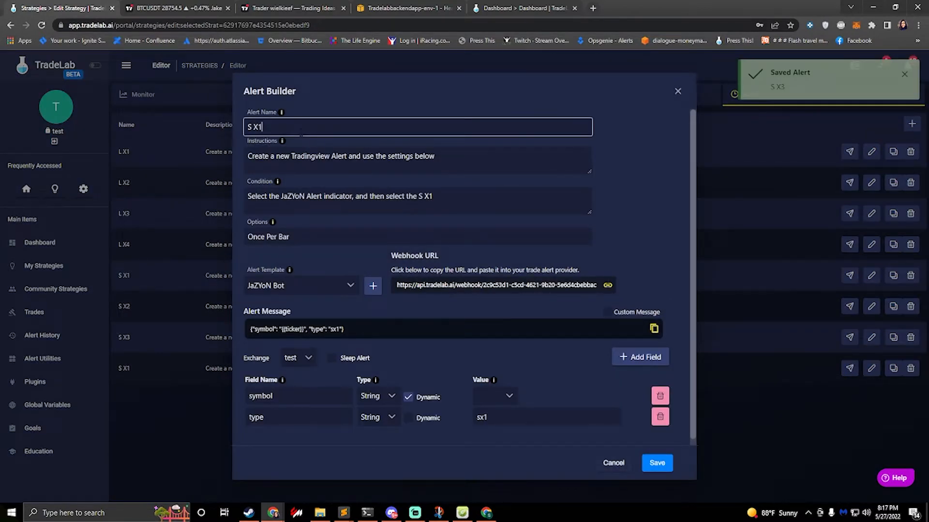
pyautogui.press('BackSpace')
pyautogui.write('3')
pyautogui.click(434, 196)
pyautogui.press('BackSpace')
pyautogui.write('3')
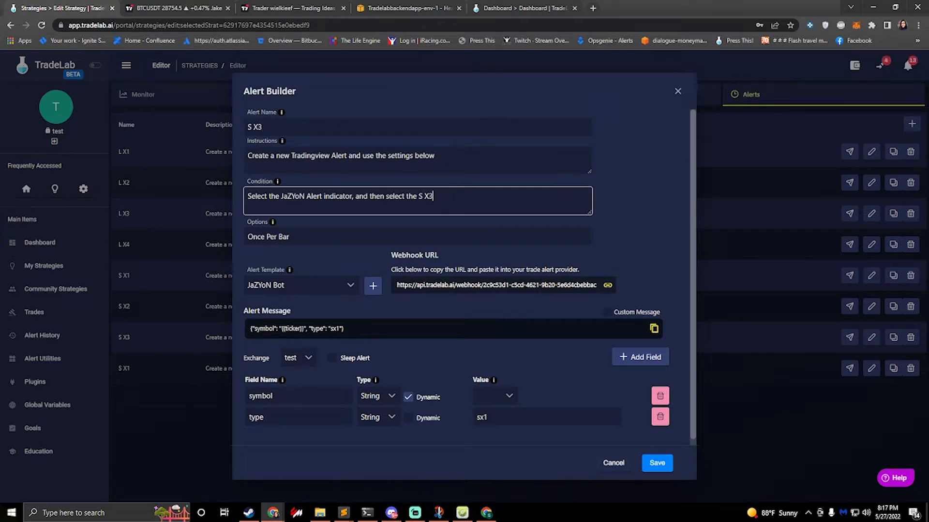
pyautogui.click(532, 417)
pyautogui.press('BackSpace')
pyautogui.write('3')
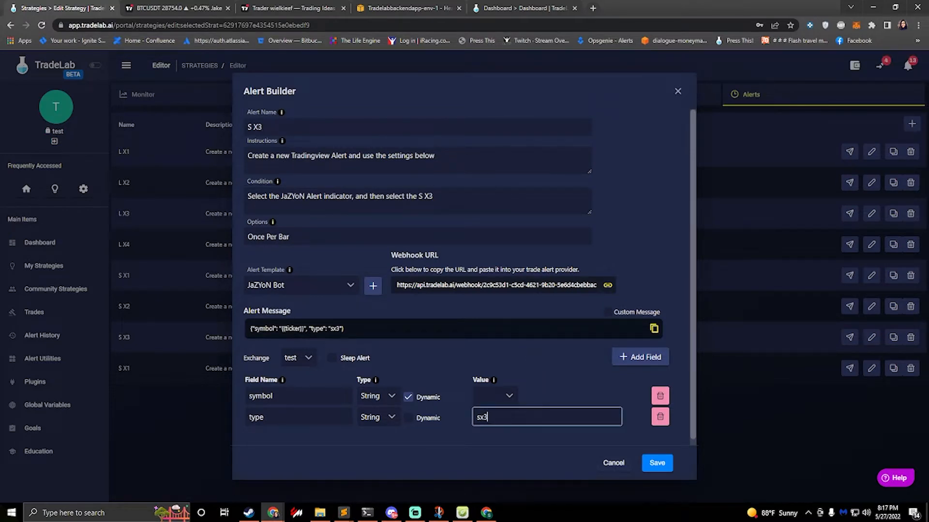
pyautogui.click(650, 464)
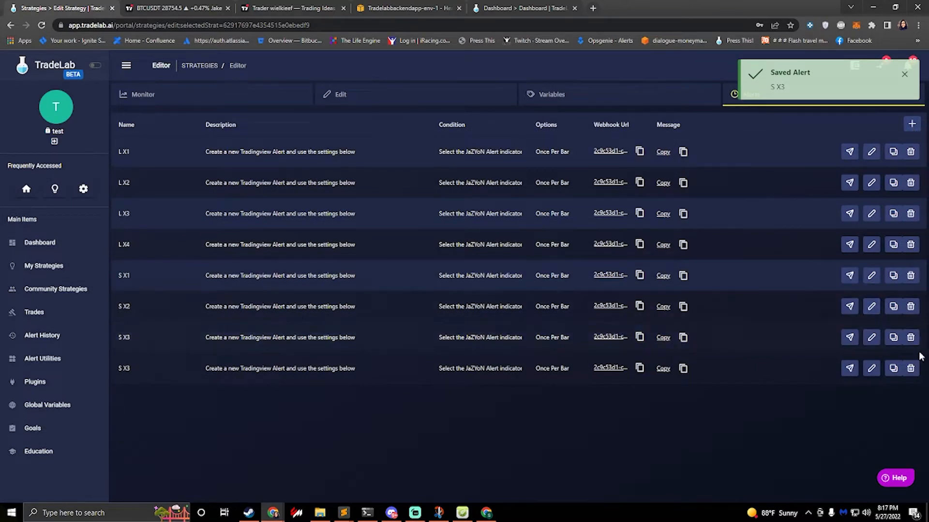
# Step: Duplicate the last S X3 alert and rename the copy Long TP 1
pyautogui.click(894, 368)
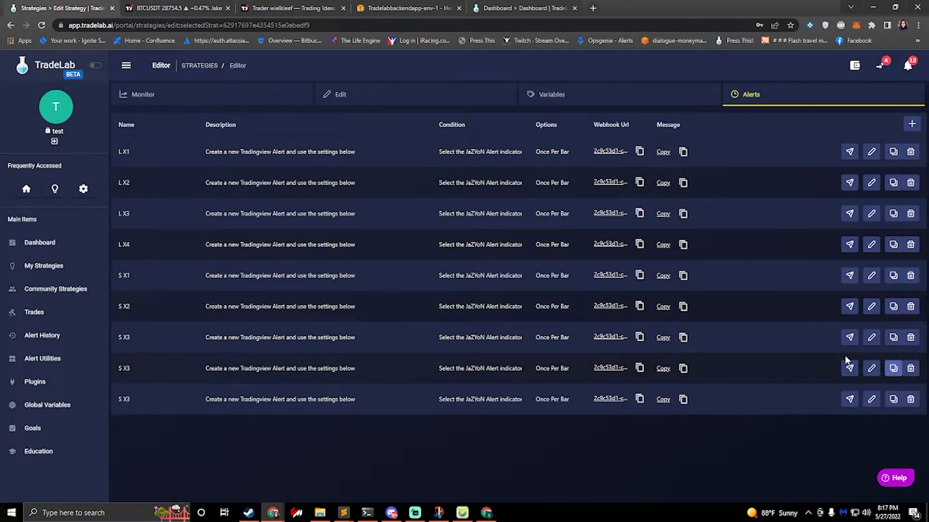
pyautogui.click(871, 400)
pyautogui.moveTo(264, 127); pyautogui.dragTo(209, 126)
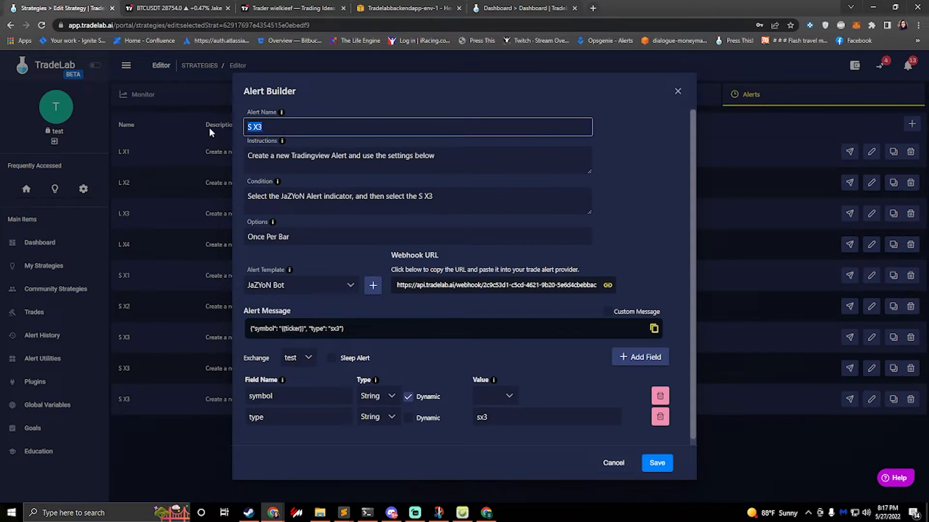
pyautogui.write('L')
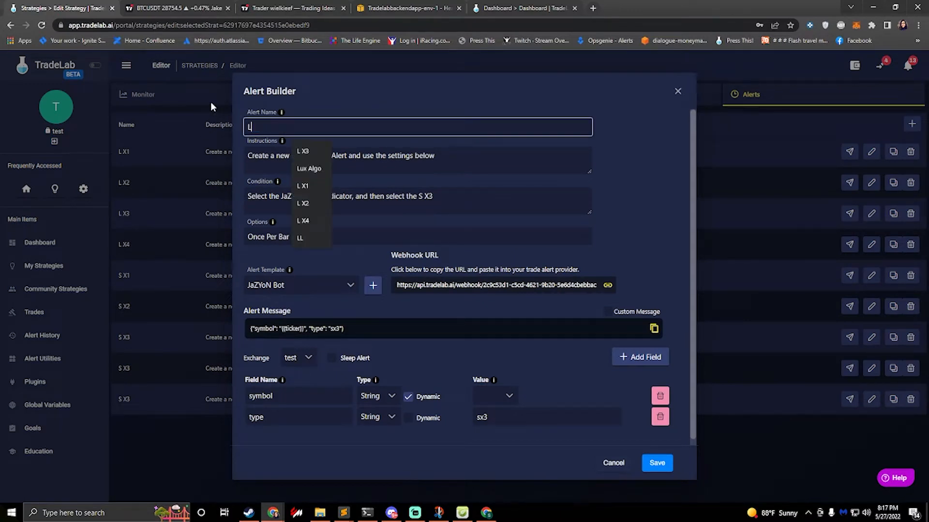
pyautogui.write('ong TP 1')
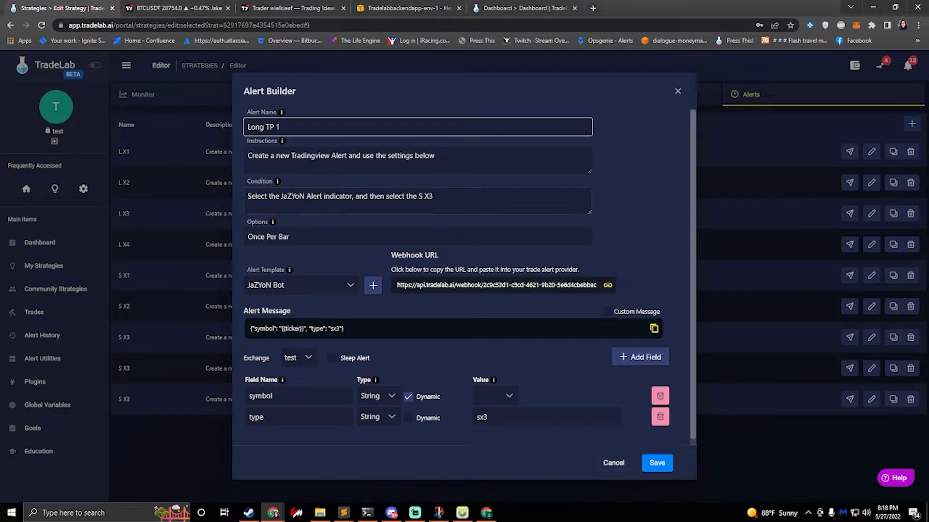
# Step: Check the condition names in the Discord image and change the Long TP 1 alert's condition reference to Long 1 - TP
pyautogui.click(457, 191)
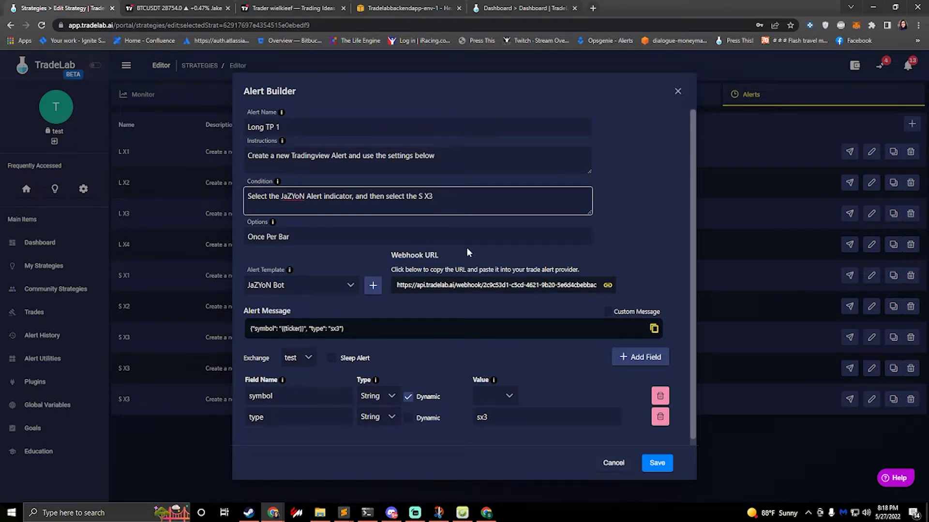
pyautogui.click(393, 511)
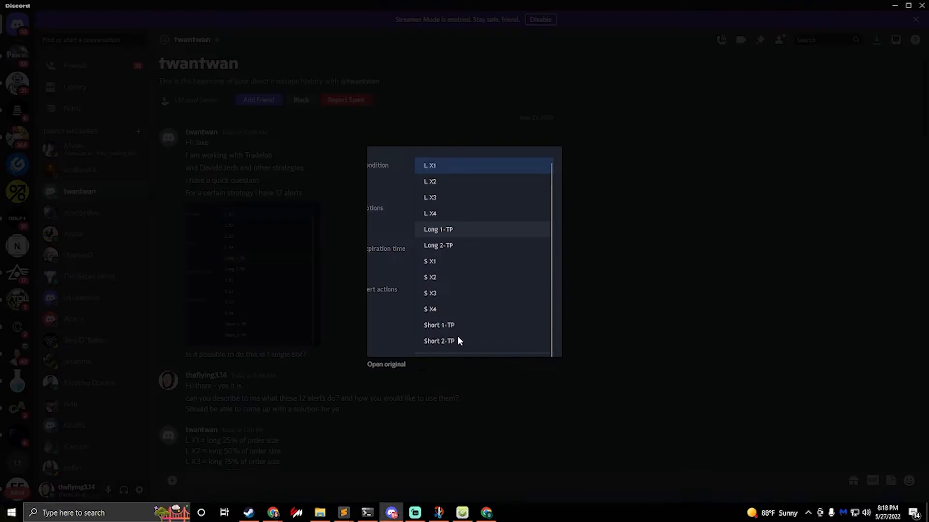
pyautogui.hotkey('alt', 'Tab')
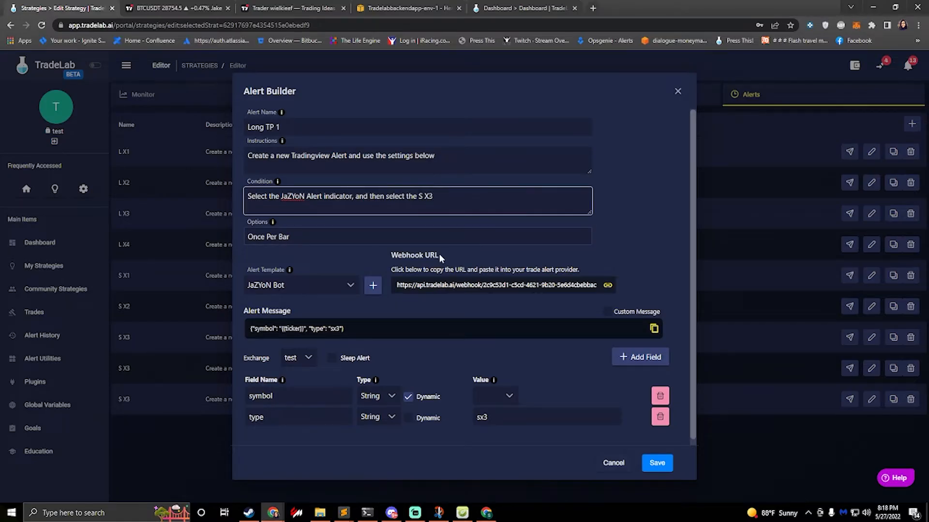
pyautogui.press('BackSpace')
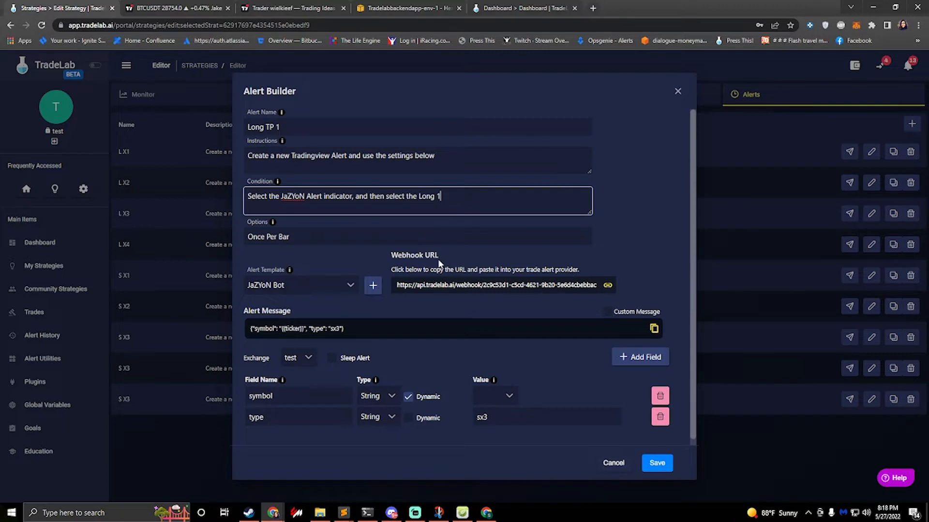
pyautogui.write('TP')
pyautogui.press('BackSpace')
# Step: Set the Long TP 1 alert's type value to ltp1 and save the alert
pyautogui.click(503, 417)
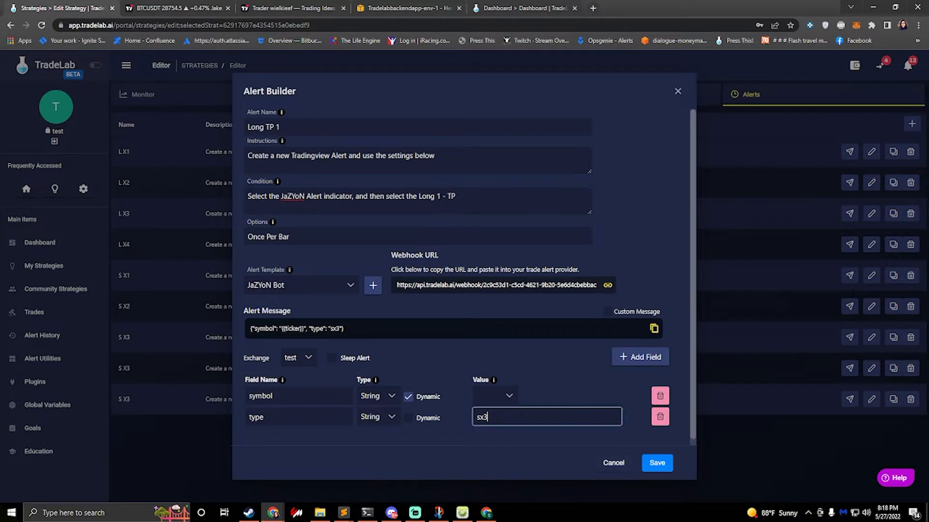
pyautogui.press('BackSpace')
pyautogui.press('BackSpace')
pyautogui.press('BackSpace')
pyautogui.write('ltp1')
pyautogui.moveTo(505, 417); pyautogui.dragTo(441, 410)
pyautogui.click(489, 417)
pyautogui.hotkey('ctrl', 'a')
pyautogui.click(515, 417)
pyautogui.click(658, 463)
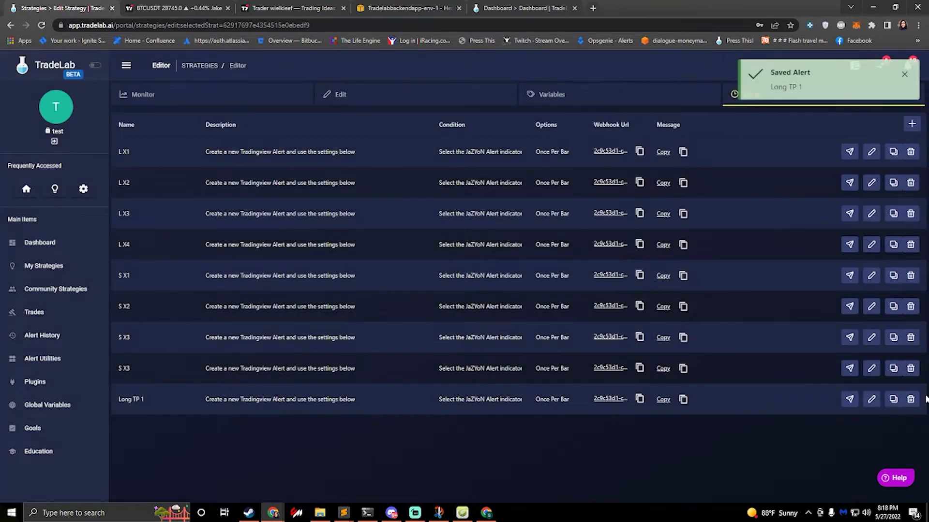
# Step: Duplicate the Long TP 1 alert and rename the copy Long TP 2
pyautogui.click(894, 401)
pyautogui.click(871, 430)
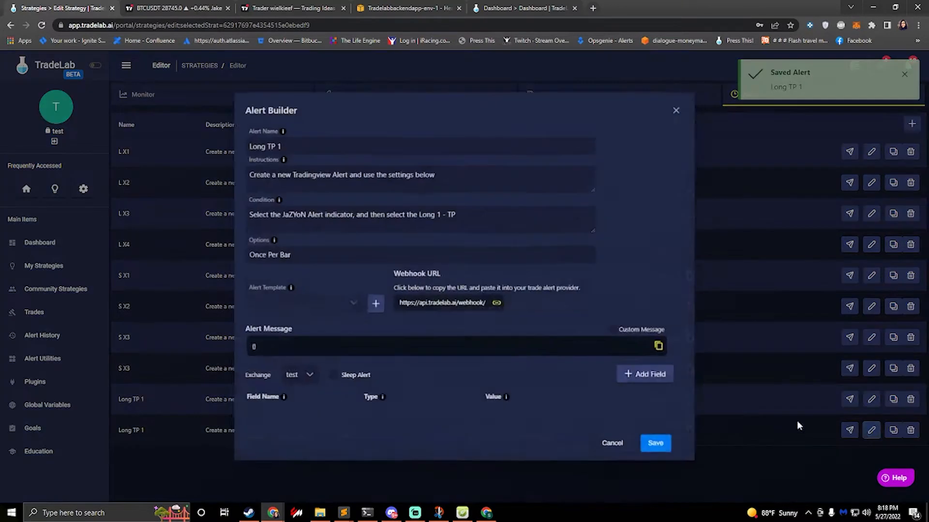
pyautogui.click(282, 127)
pyautogui.press('BackSpace')
pyautogui.write('2')
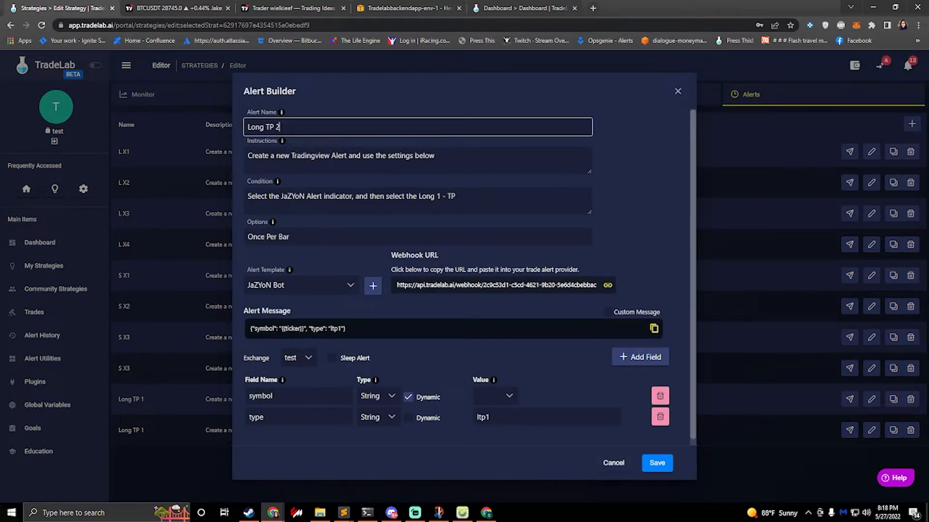
# Step: Change the Long TP 2 alert's condition reference to Long 2 - TP, set its type value to ltp2, and save it
pyautogui.click(441, 197)
pyautogui.press('BackSpace')
pyautogui.write('2')
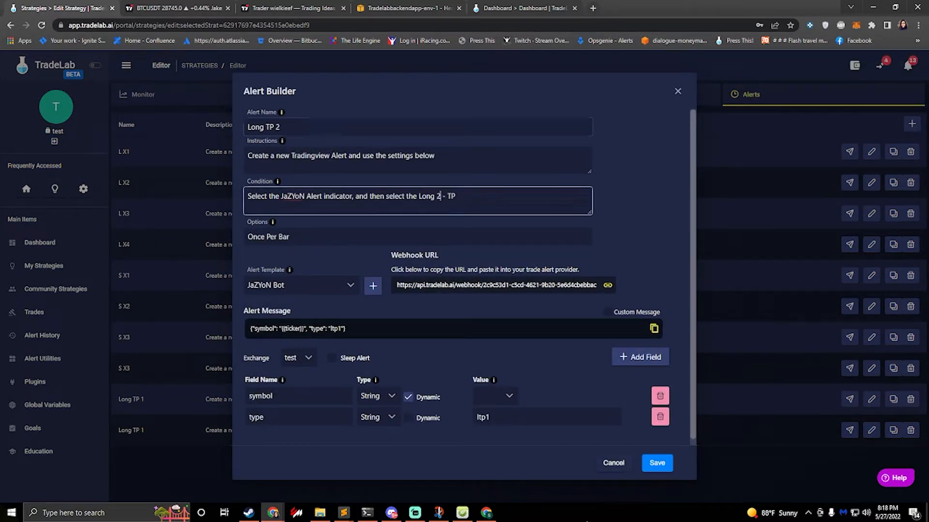
pyautogui.click(514, 413)
pyautogui.press('BackSpace')
pyautogui.write('2')
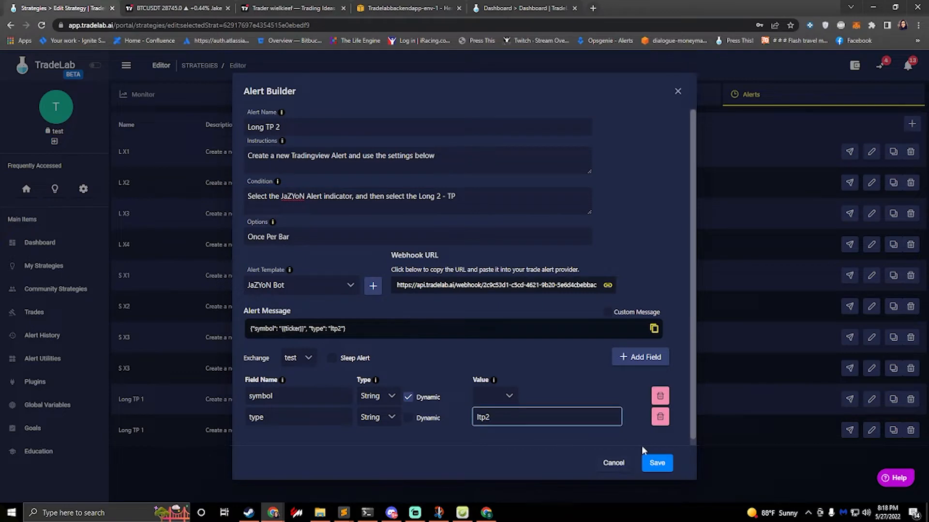
pyautogui.click(657, 460)
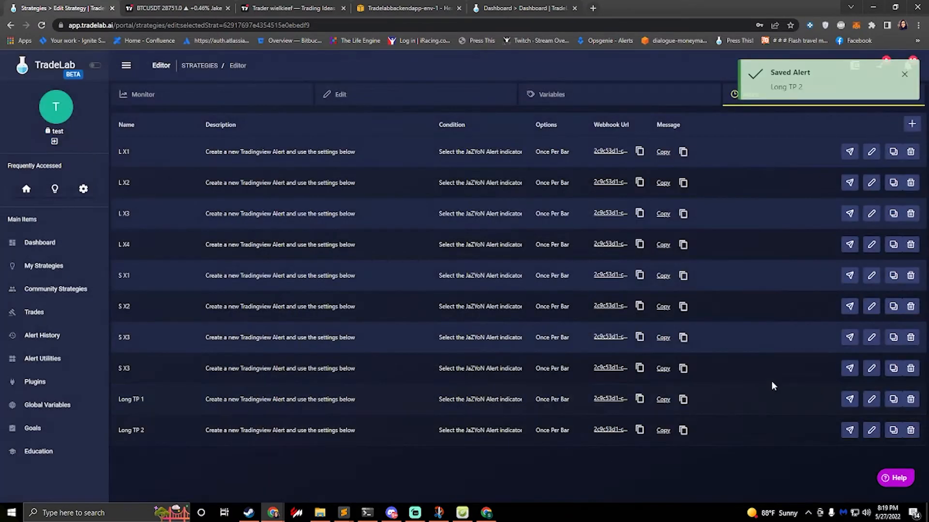
# Step: Duplicate the Long TP 1 alert and rename the new copy Short TP 1
pyautogui.click(893, 400)
pyautogui.click(871, 461)
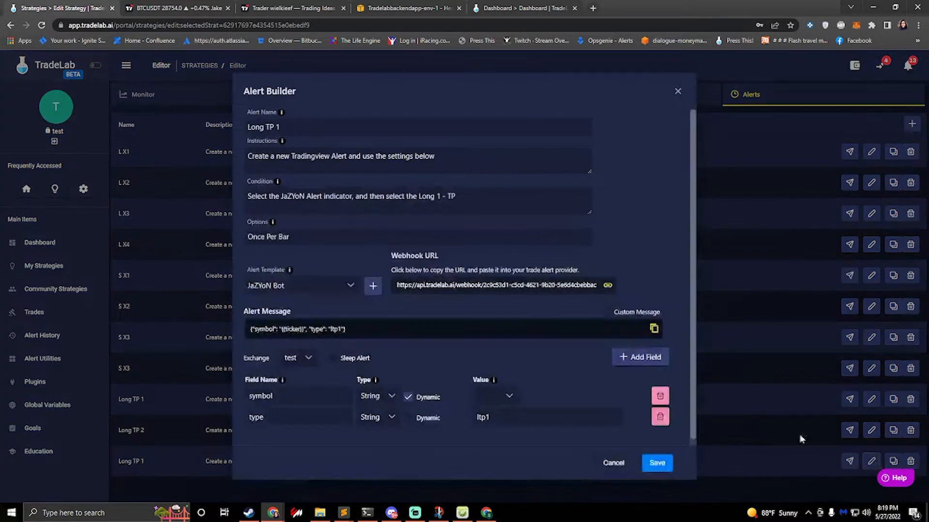
pyautogui.moveTo(264, 126); pyautogui.dragTo(240, 133)
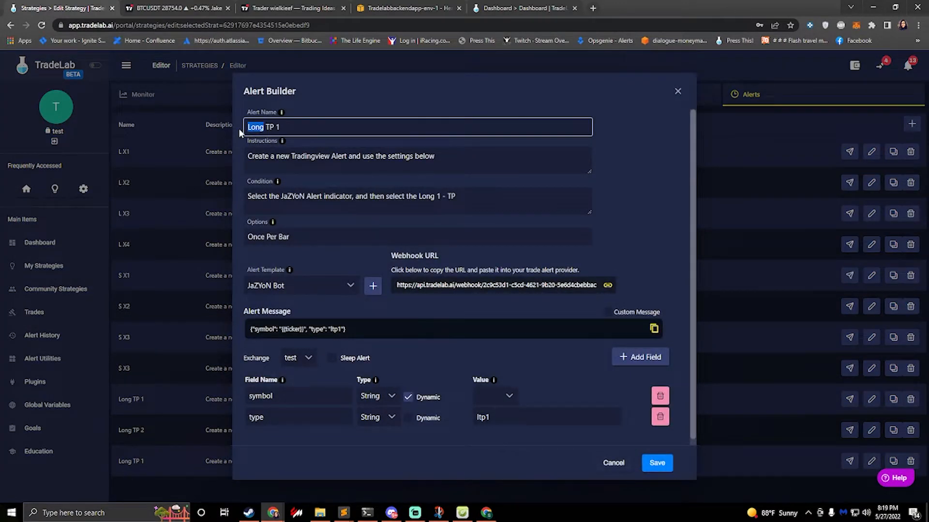
pyautogui.write('Short')
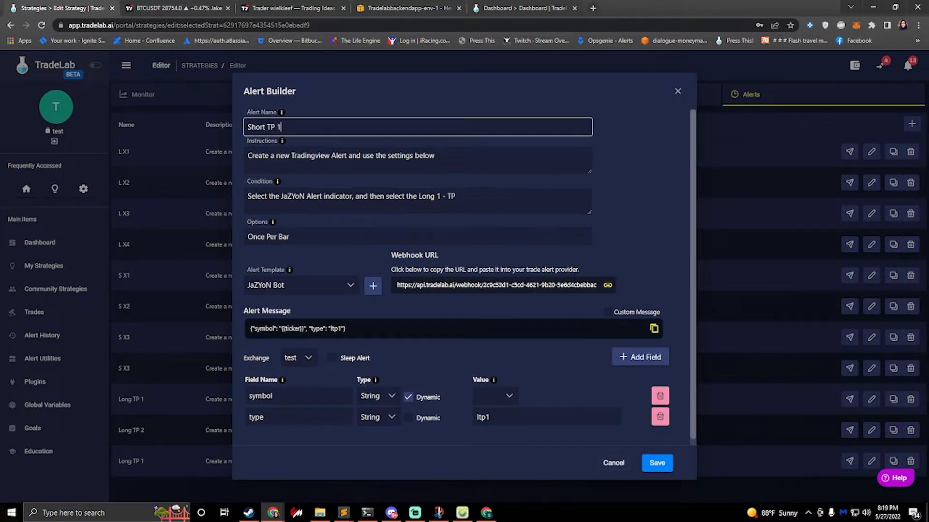
# Step: Change the Short TP 1 alert's condition reference to Short 1 - TP, set its type value to stp1, and save it
pyautogui.doubleClick(426, 196)
pyautogui.write('Shor')
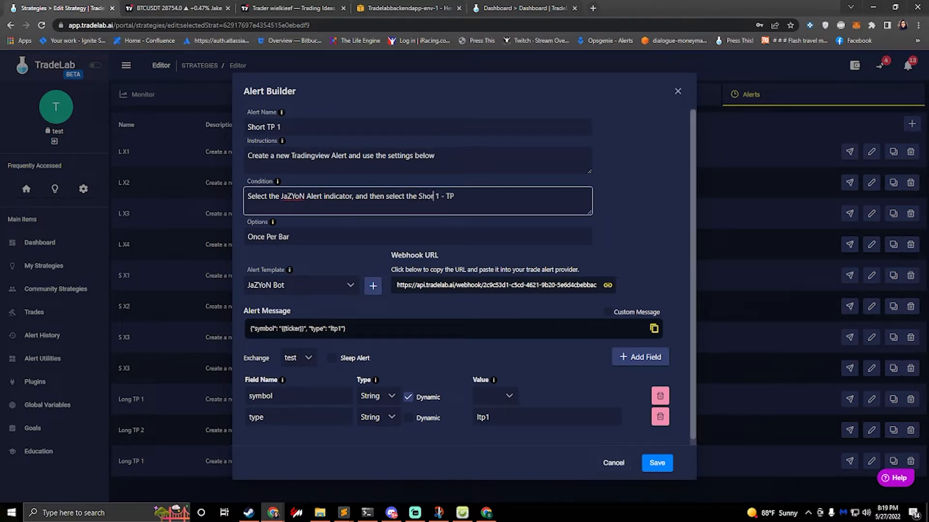
pyautogui.write('t')
pyautogui.click(478, 417)
pyautogui.press('Delete')
pyautogui.write('s')
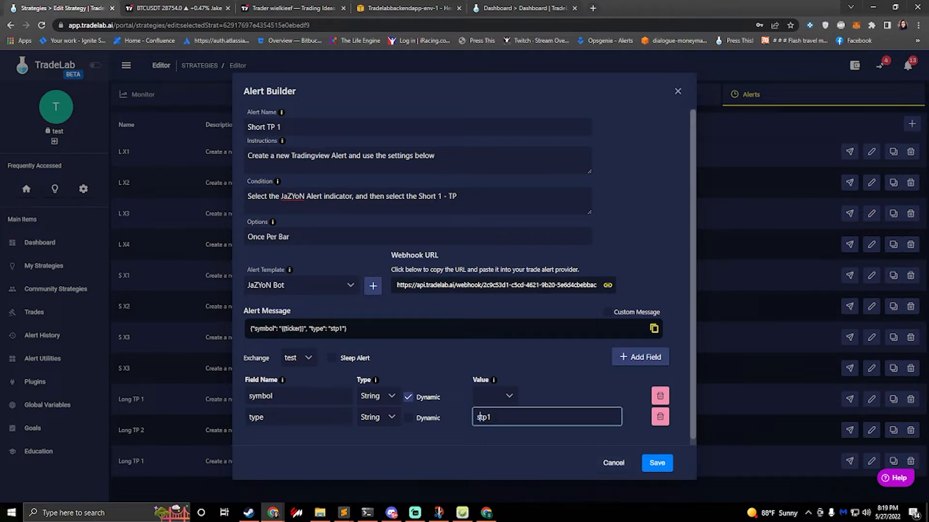
pyautogui.click(656, 462)
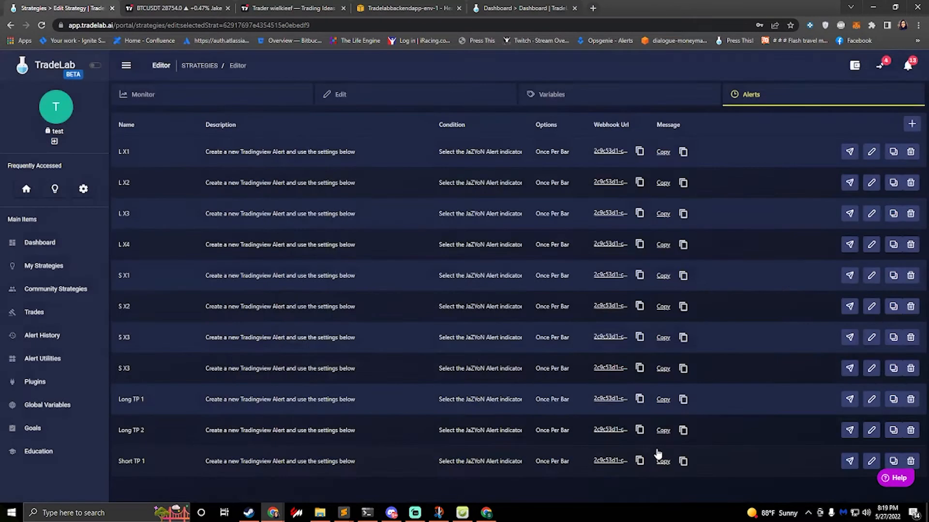
# Step: Duplicate the Short TP 1 alert and rename the first copy Short TP 2
pyautogui.click(893, 462)
pyautogui.scroll(-1, 725, 375)
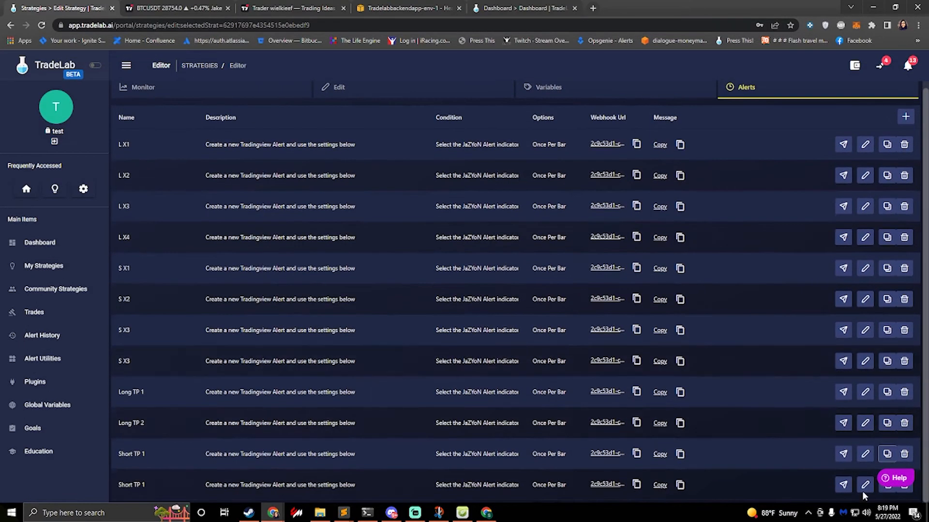
pyautogui.scroll(-1, 861, 486)
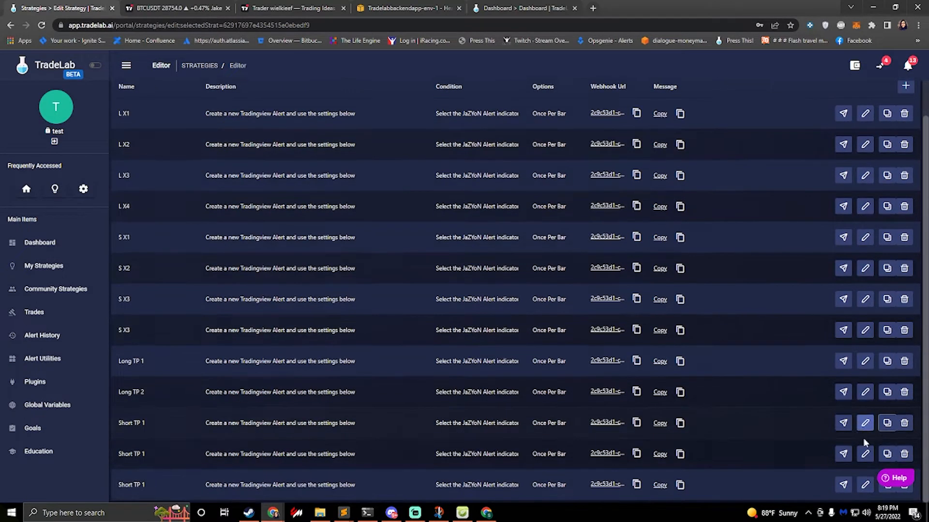
pyautogui.click(865, 454)
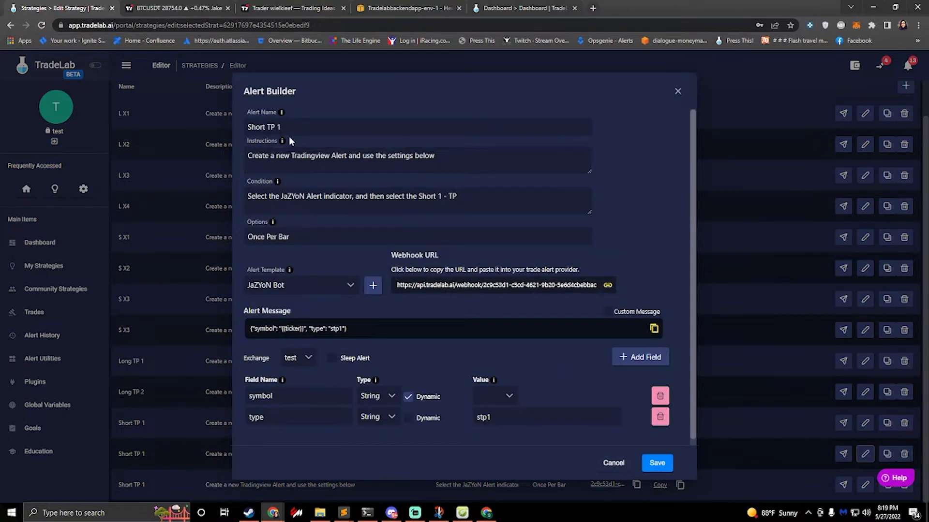
pyautogui.moveTo(288, 130); pyautogui.dragTo(159, 109)
pyautogui.press('Right')
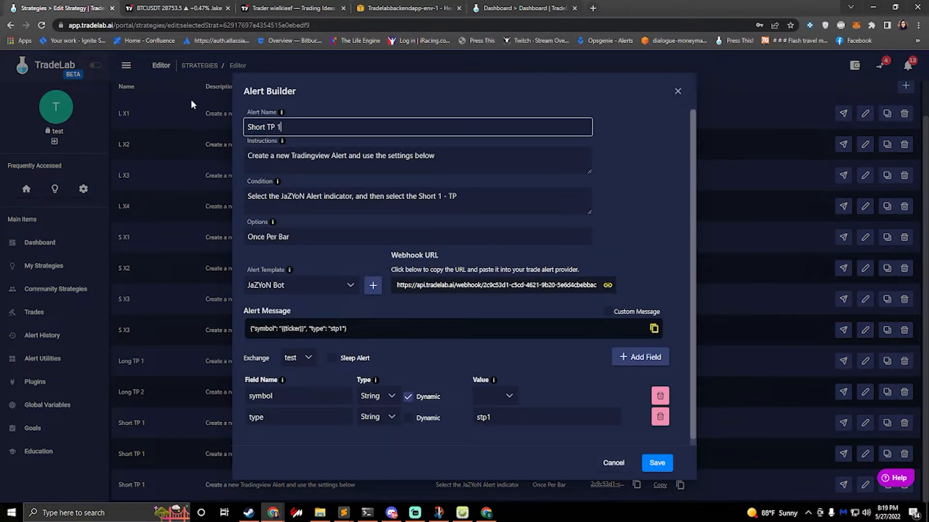
pyautogui.press('BackSpace')
pyautogui.write('2')
# Step: Change the Short TP 2 alert's condition reference to Short 2 - TP, set its type value to stp2, and save it
pyautogui.click(442, 196)
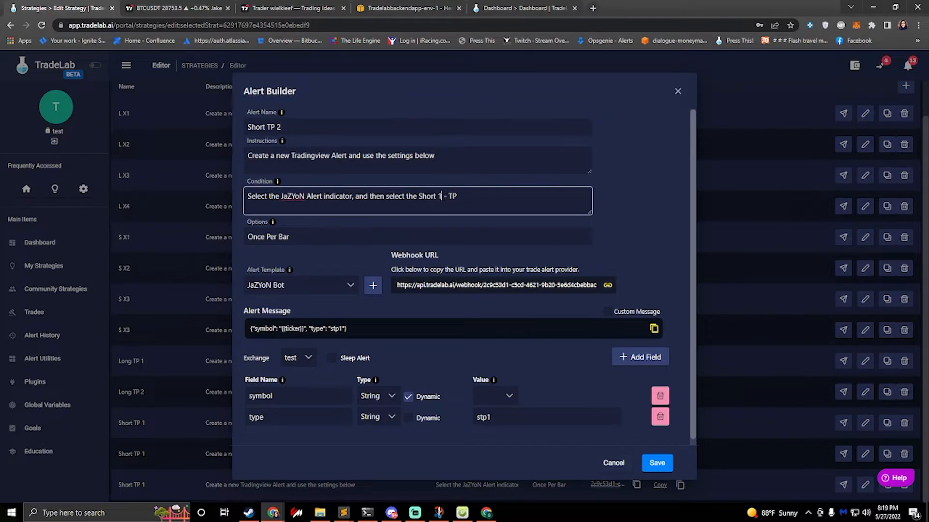
pyautogui.press('BackSpace')
pyautogui.write('2')
pyautogui.click(503, 417)
pyautogui.press('BackSpace')
pyautogui.write('2')
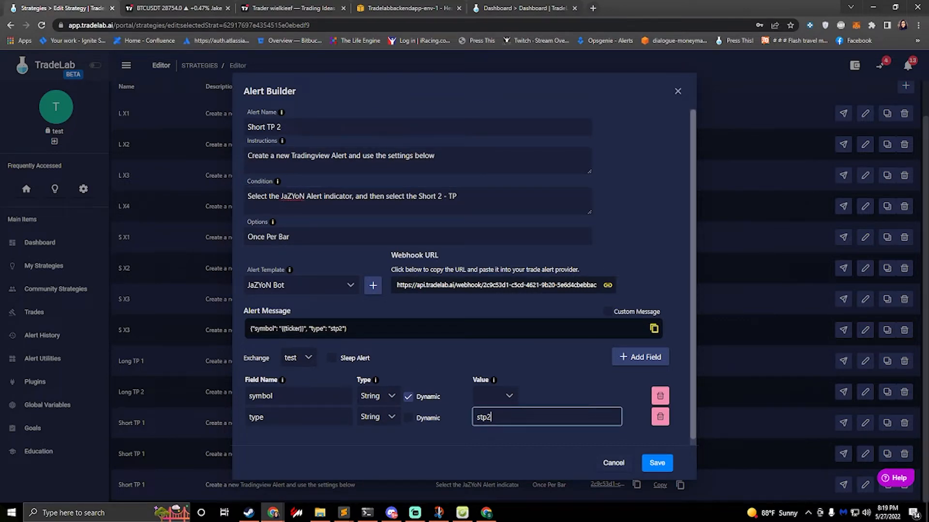
pyautogui.click(657, 463)
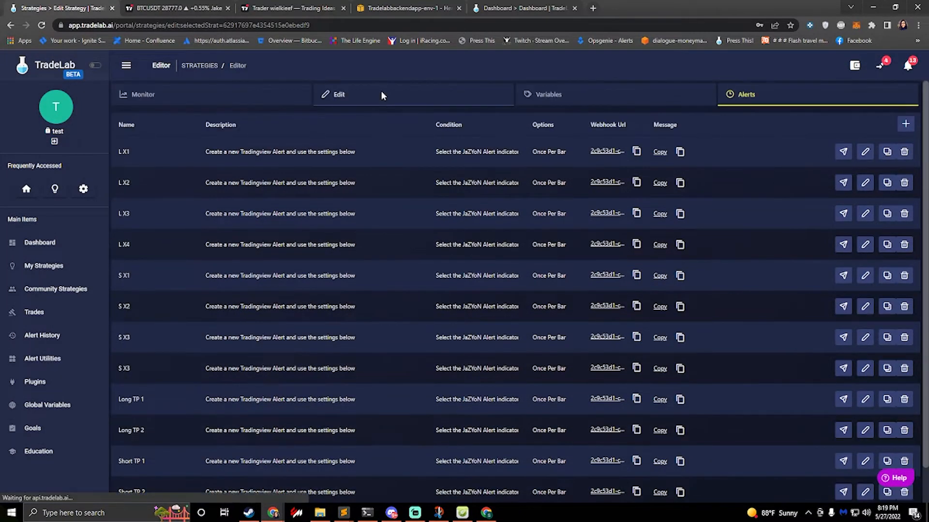
# Step: Open the strategy's rule editor and rename the Long Enter entry rule to L X1
pyautogui.click(381, 95)
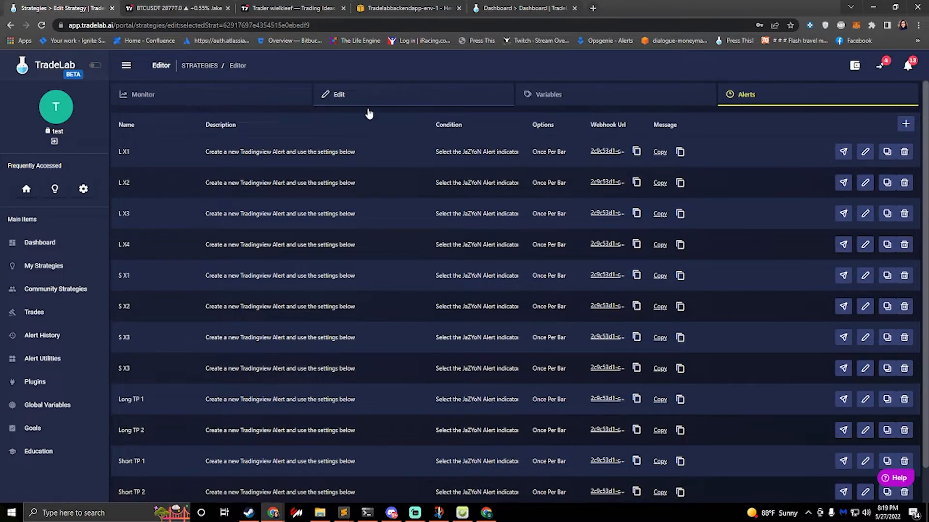
pyautogui.scroll(-4, 389, 286)
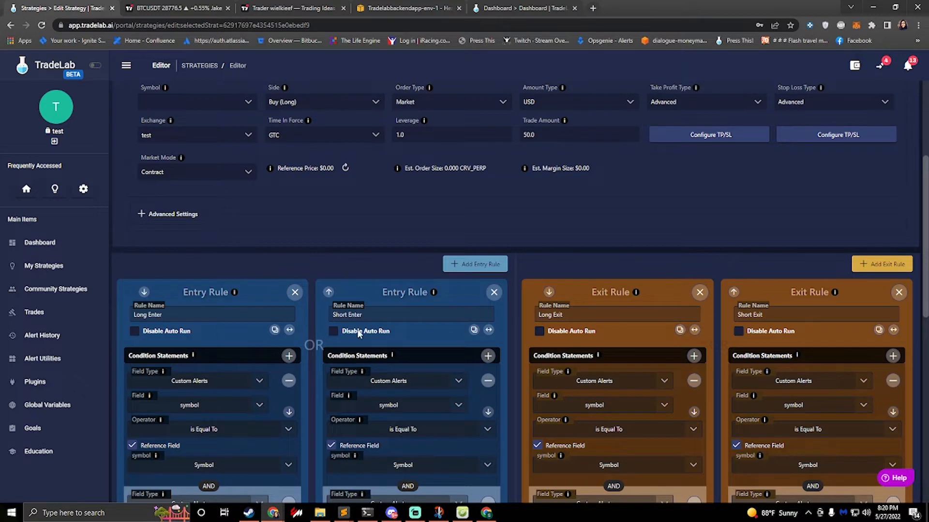
pyautogui.scroll(-7, 309, 339)
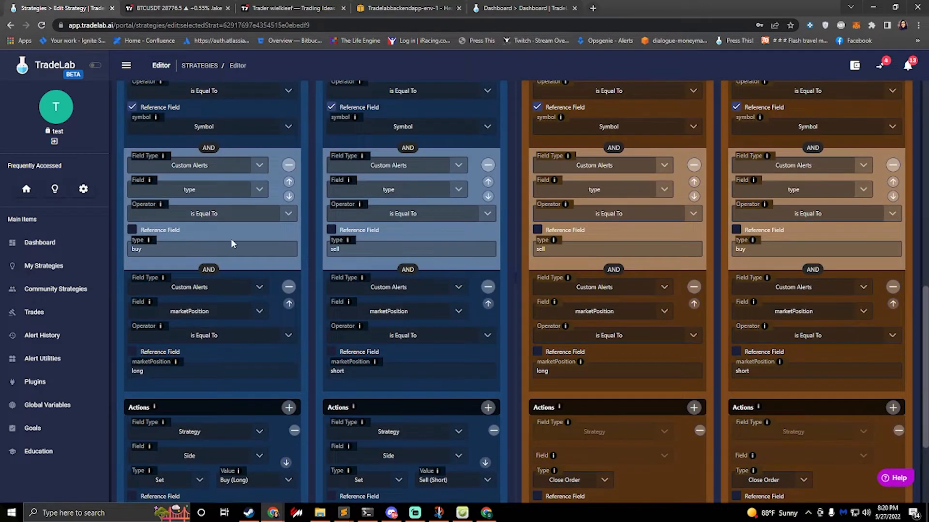
pyautogui.scroll(7, 206, 256)
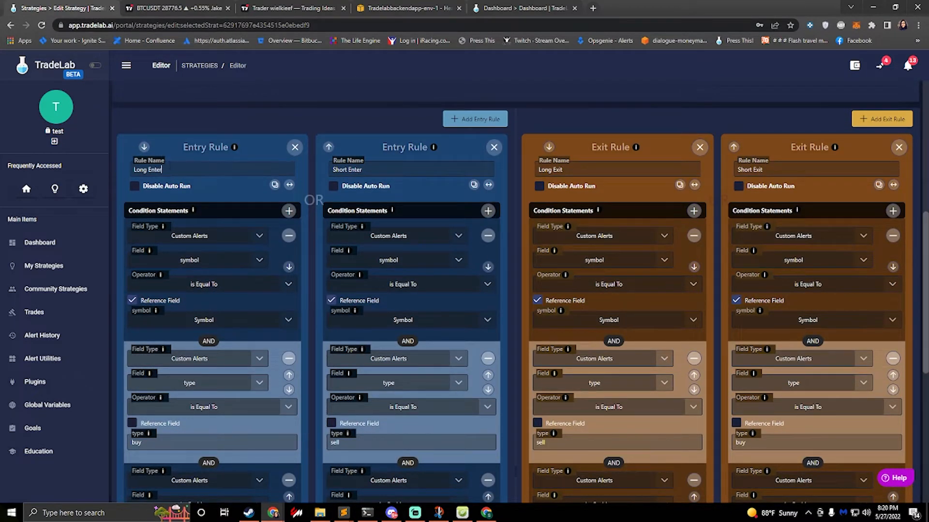
pyautogui.moveTo(165, 170); pyautogui.dragTo(67, 151)
pyautogui.write('L X1')
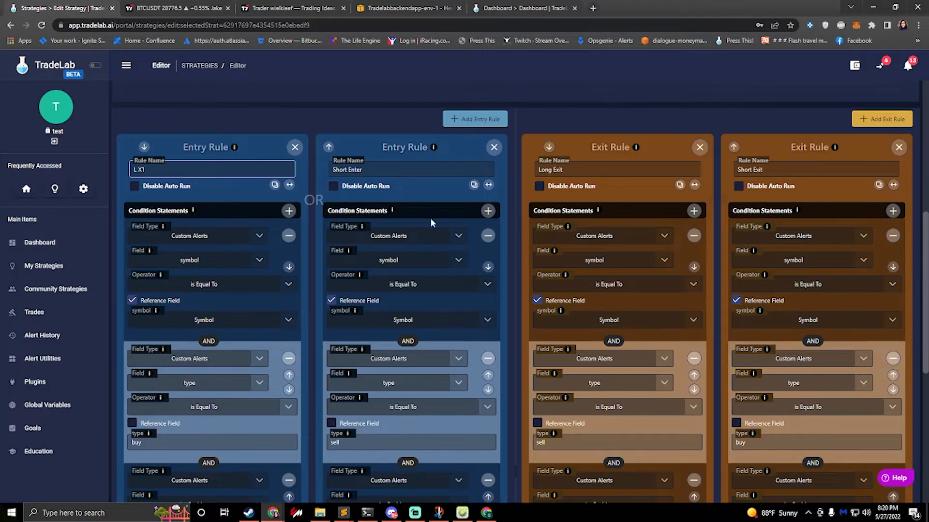
# Step: Set the type condition value of the L X1 entry rule to lx1 and save the strategy
pyautogui.scroll(-3, 182, 278)
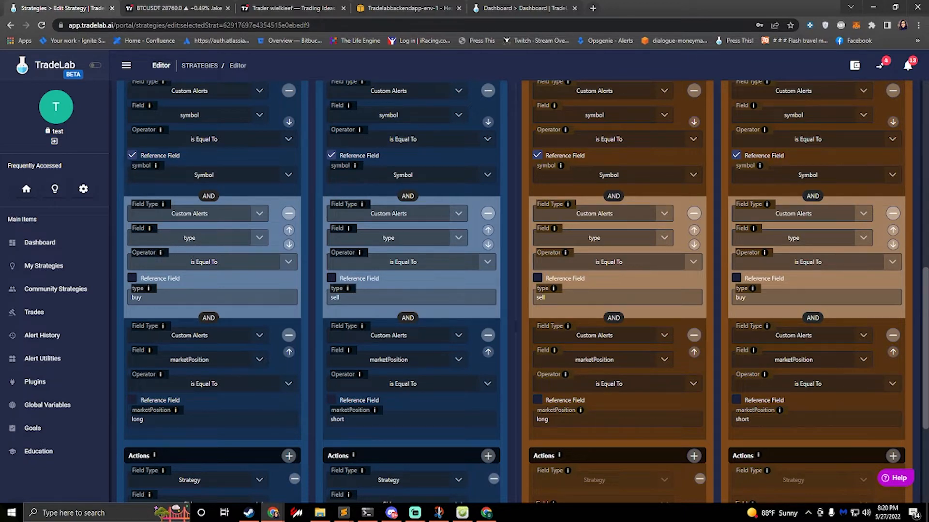
pyautogui.moveTo(146, 297); pyautogui.dragTo(115, 292)
pyautogui.write('l')
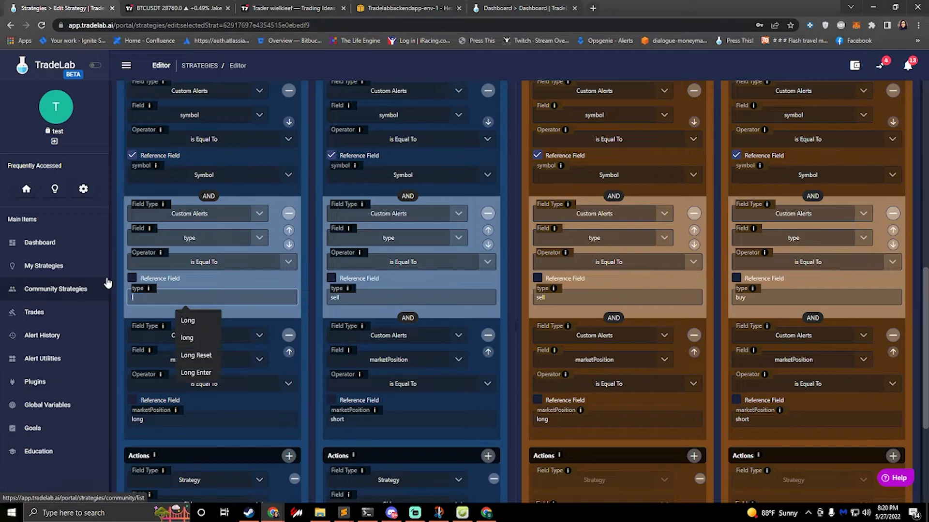
pyautogui.write('x1')
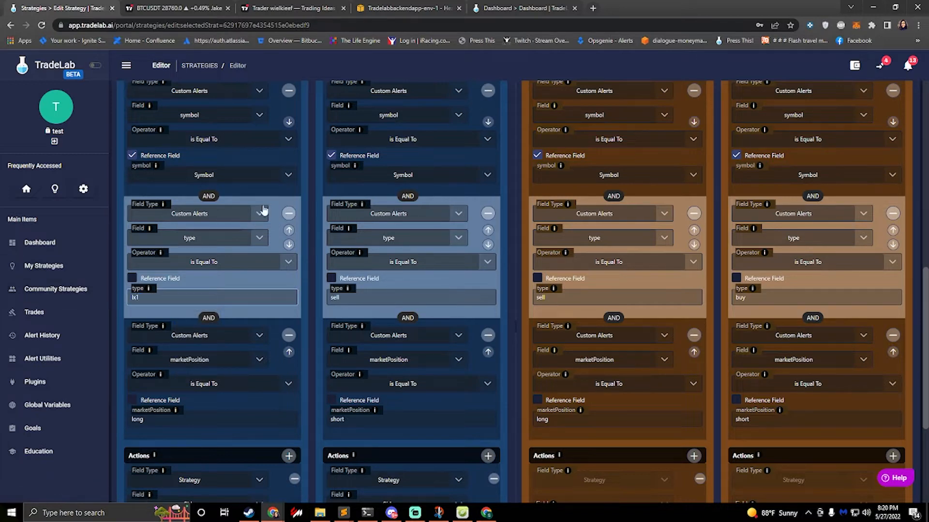
pyautogui.scroll(10, 390, 178)
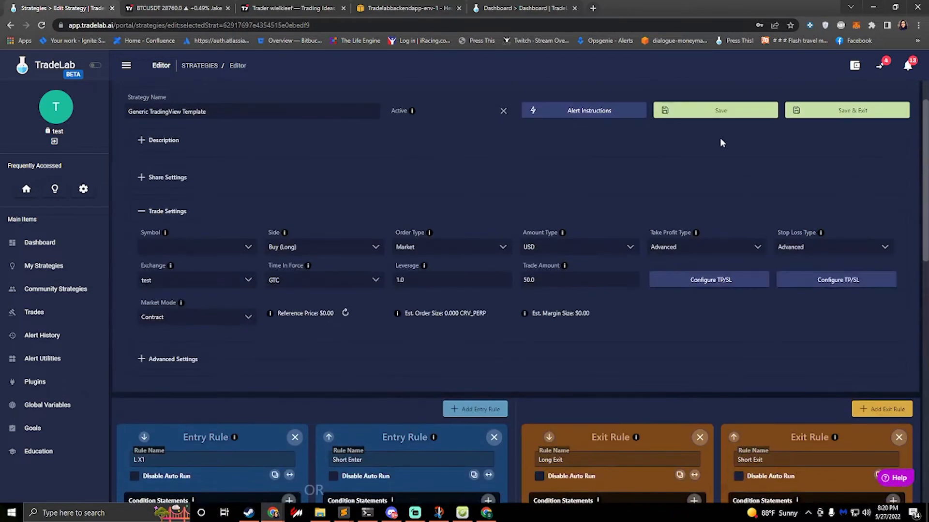
pyautogui.scroll(2, 720, 137)
pyautogui.click(721, 158)
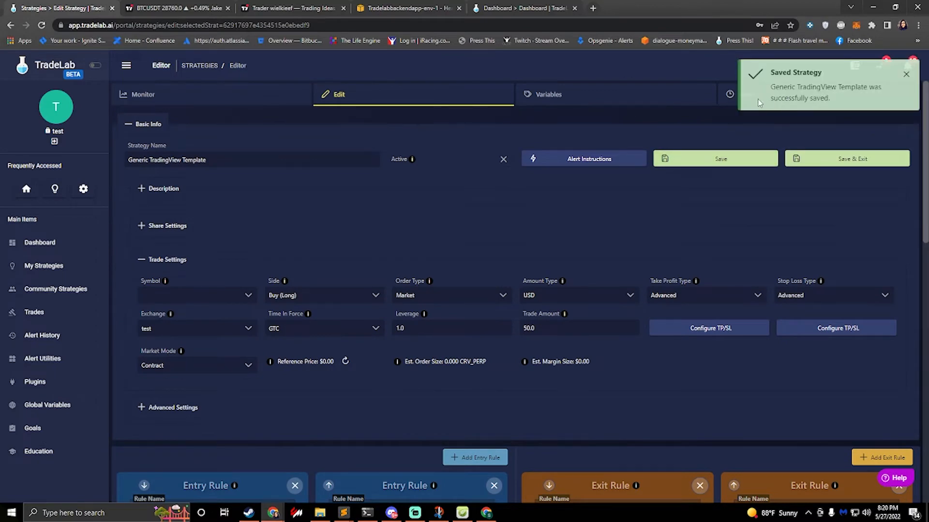
# Step: Check the fields of the L X1 alert's message, leave them as they are, and return to the strategy's rule editor
pyautogui.click(730, 94)
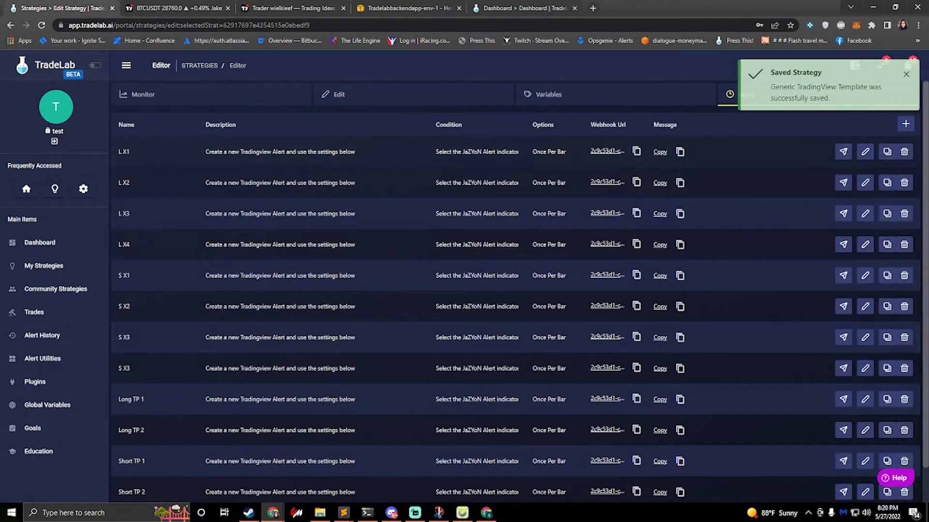
pyautogui.click(865, 152)
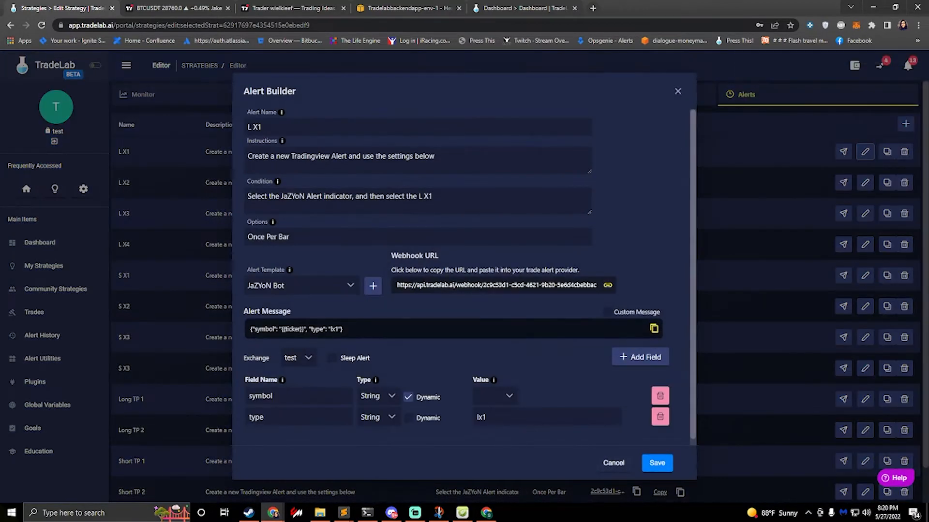
pyautogui.click(617, 466)
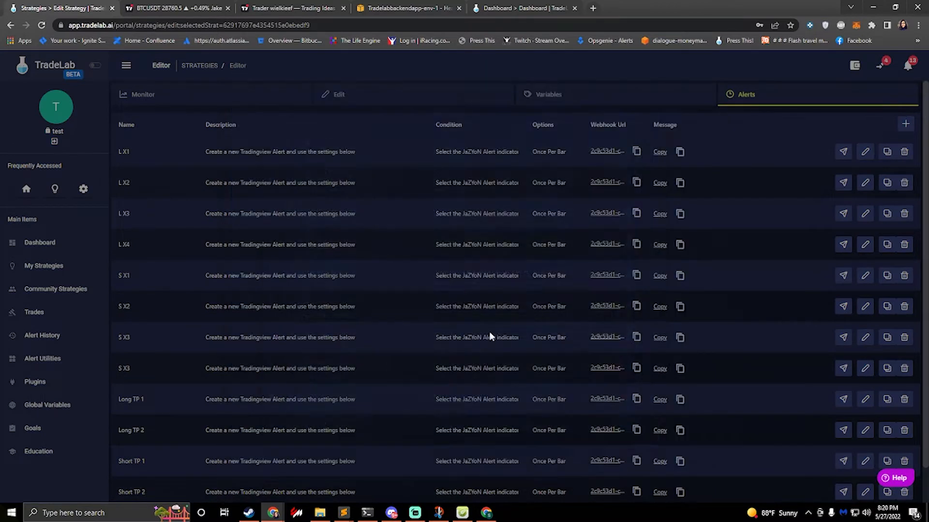
pyautogui.click(337, 103)
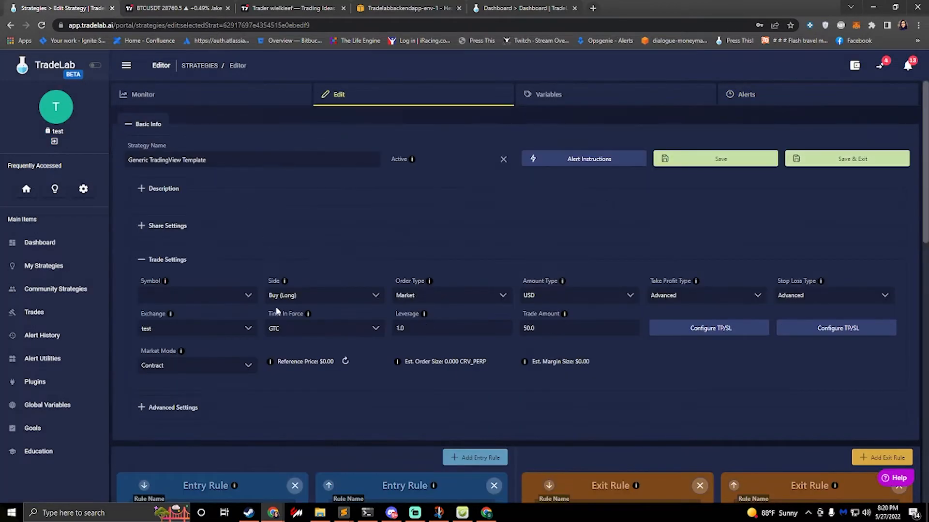
# Step: Remove the marketPosition condition from the L X1 entry rule and review the rule's actions
pyautogui.scroll(-6, 275, 307)
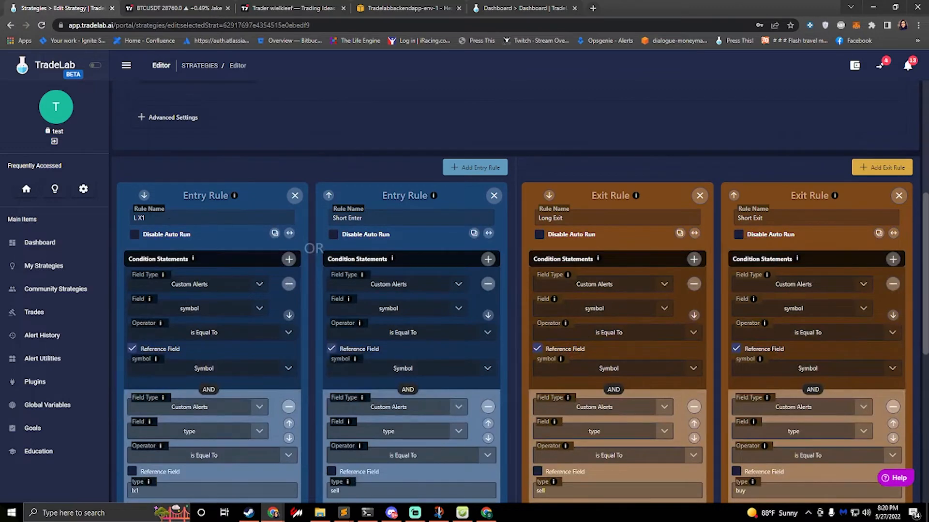
pyautogui.scroll(-4, 195, 277)
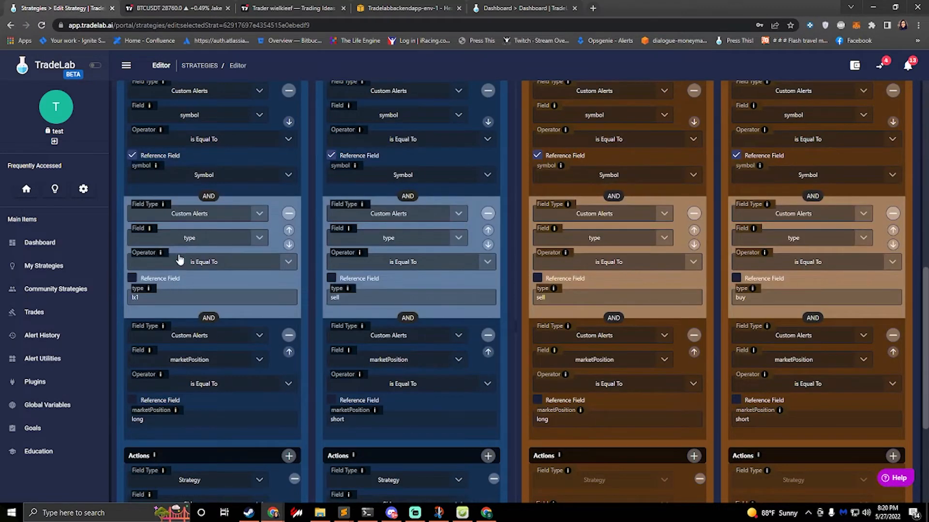
pyautogui.click(289, 335)
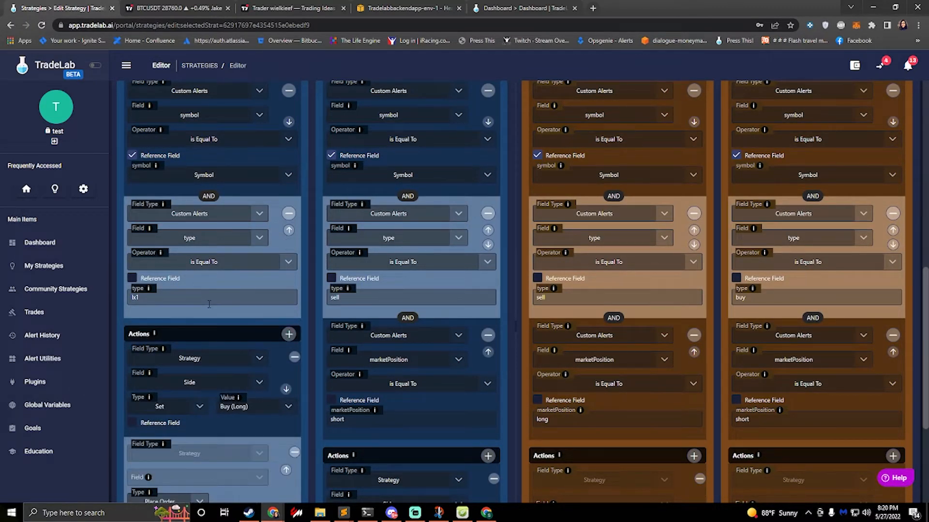
pyautogui.scroll(-3, 207, 305)
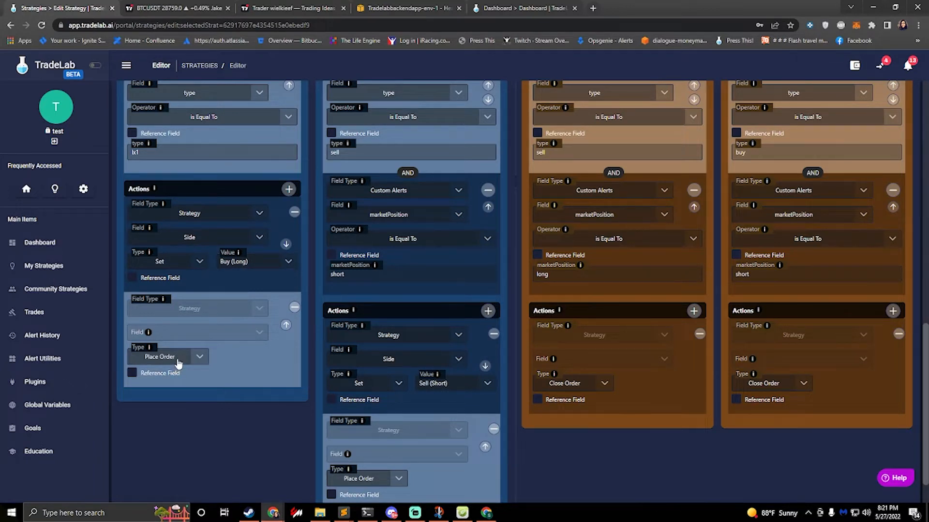
# Step: Set the strategy's Trade Amount to 100 in the trade settings
pyautogui.scroll(2, 222, 294)
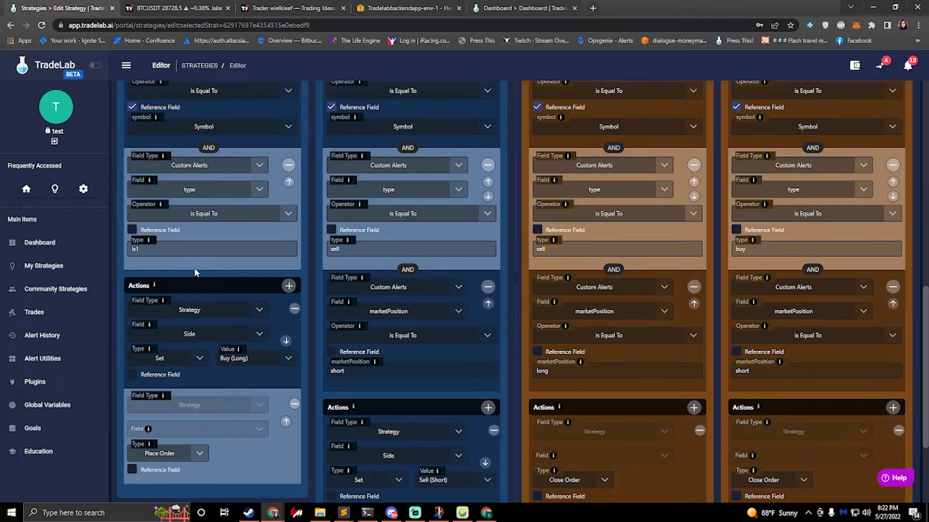
pyautogui.scroll(15, 209, 271)
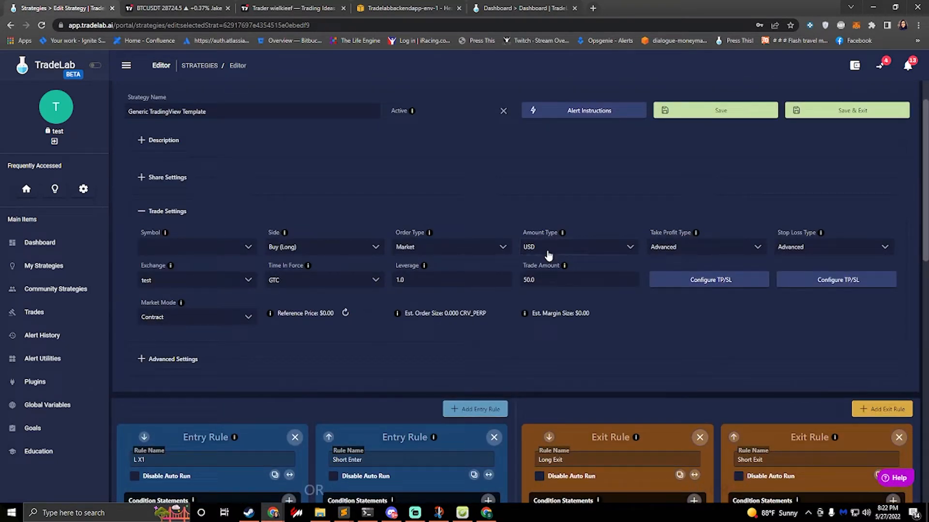
pyautogui.click(552, 279)
pyautogui.moveTo(540, 280); pyautogui.dragTo(458, 258)
pyautogui.write('100')
pyautogui.scroll(1, 528, 118)
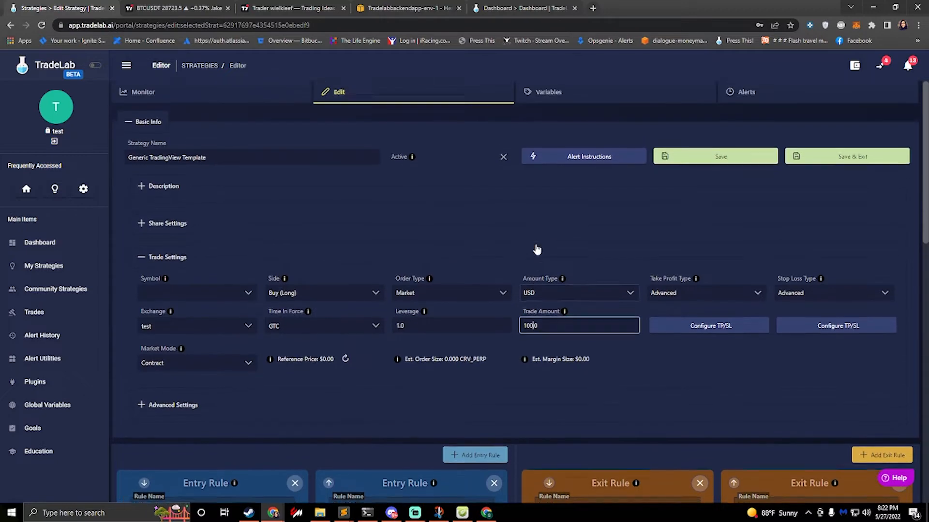
# Step: Add a new strategy variable and name it Total Amount
pyautogui.click(566, 96)
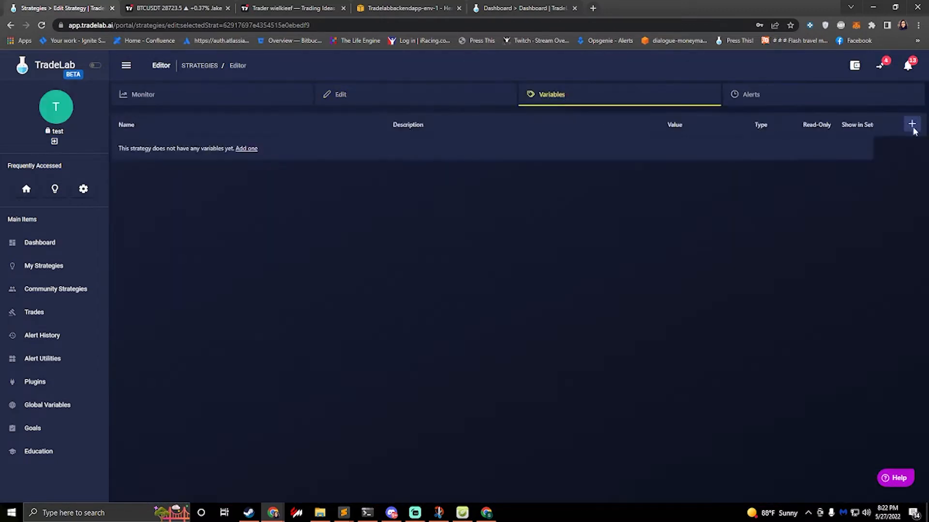
pyautogui.click(913, 128)
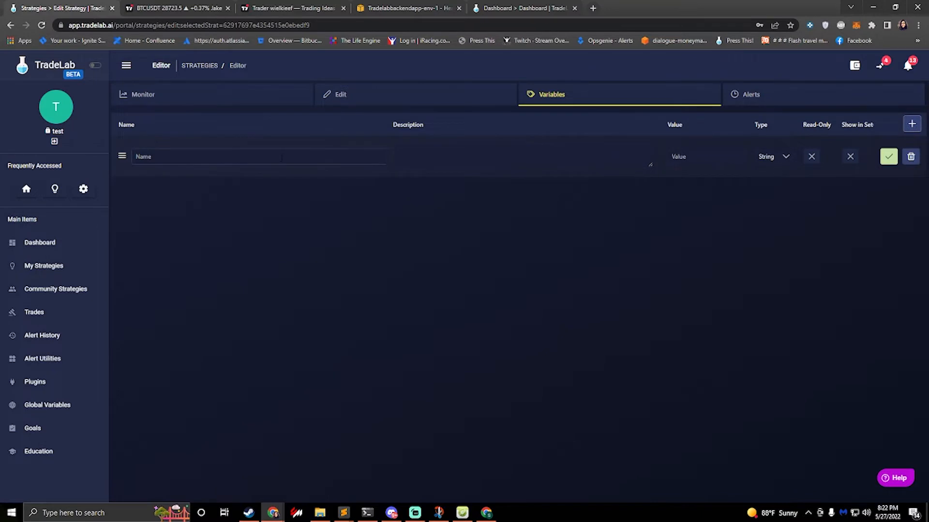
pyautogui.click(283, 153)
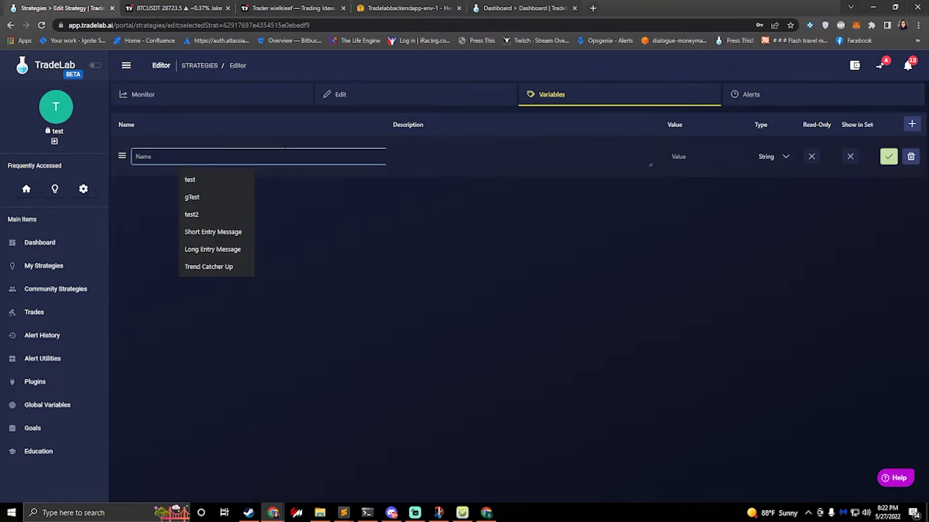
pyautogui.write('Toal')
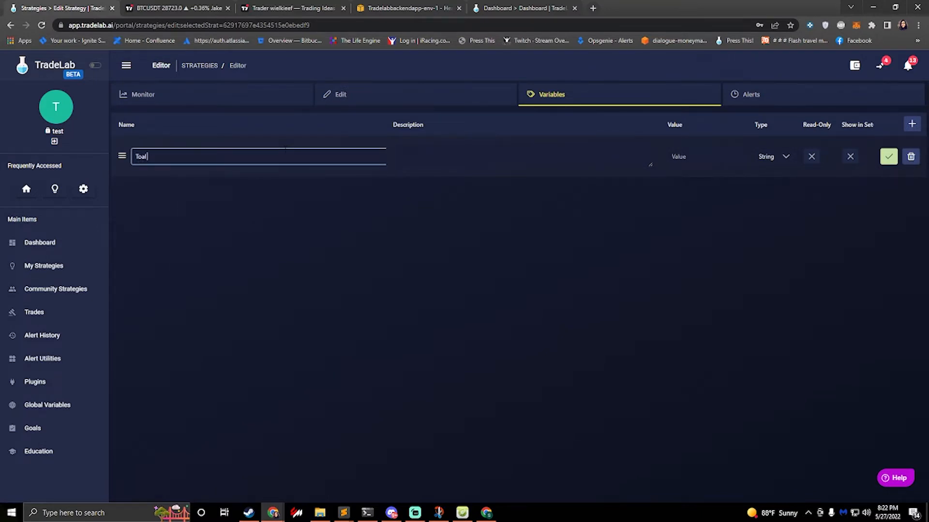
pyautogui.write(' Amount')
pyautogui.write('t')
# Step: Make the Total Amount variable a Number with the value 5 and save it
pyautogui.click(780, 162)
pyautogui.click(774, 195)
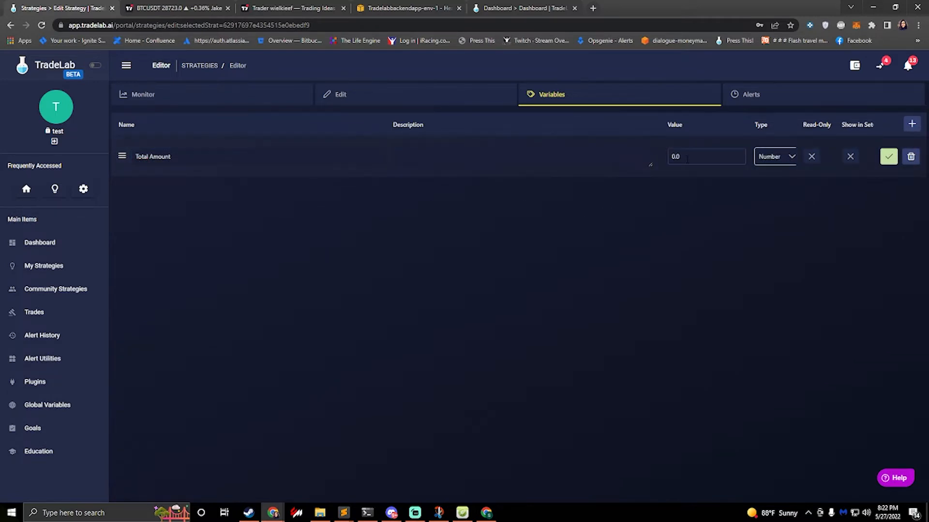
pyautogui.click(699, 157)
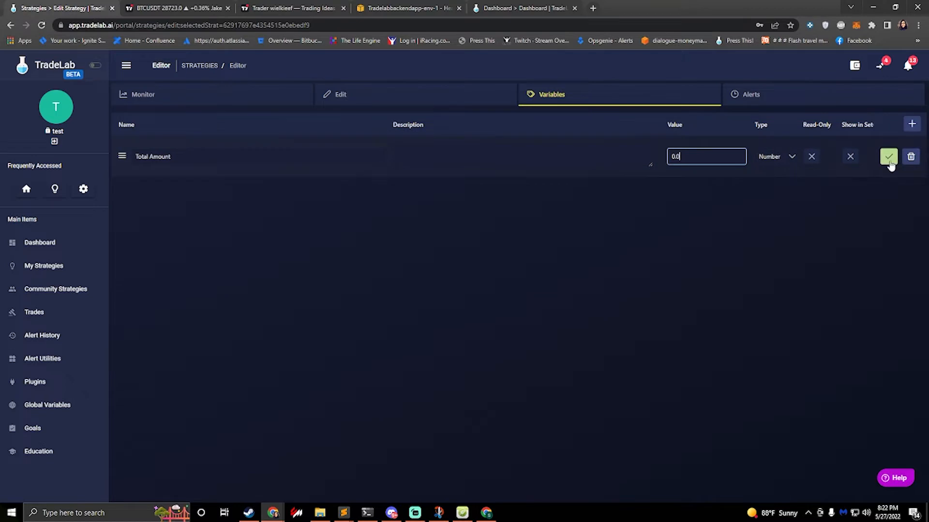
pyautogui.moveTo(696, 158); pyautogui.dragTo(633, 154)
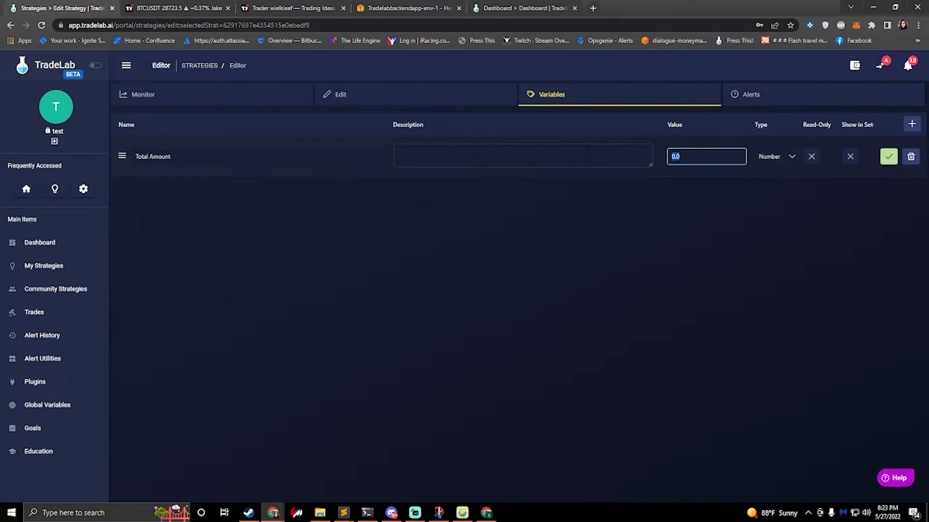
pyautogui.write('5')
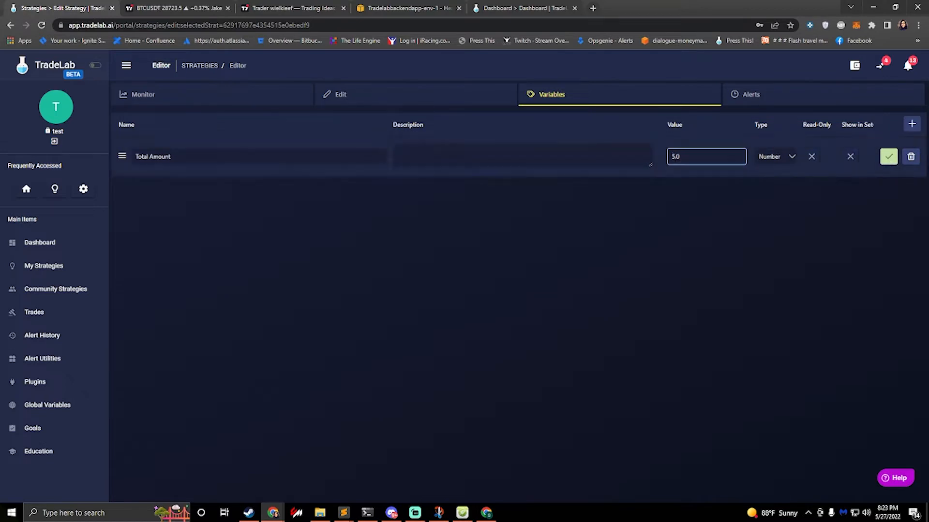
pyautogui.click(888, 157)
# Step: Change the strategy's Amount Type to Percentage in the trade settings
pyautogui.click(364, 92)
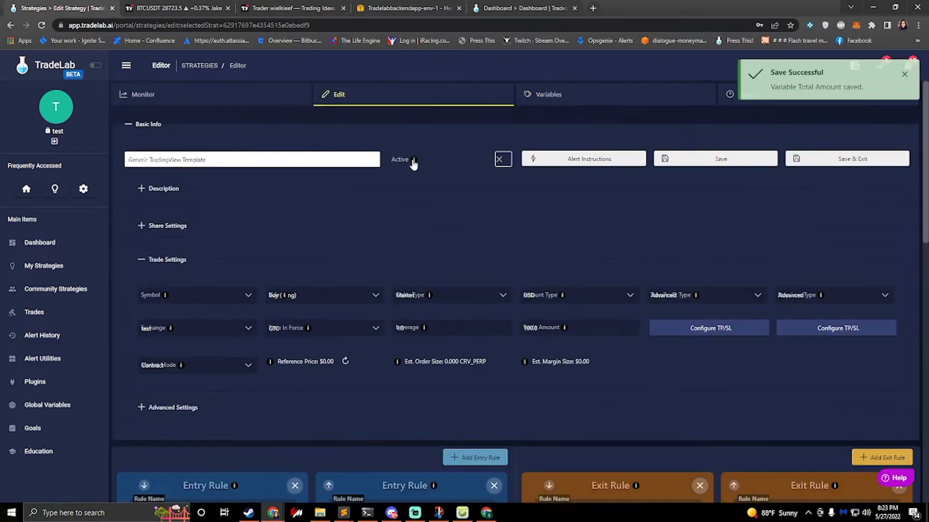
pyautogui.click(557, 302)
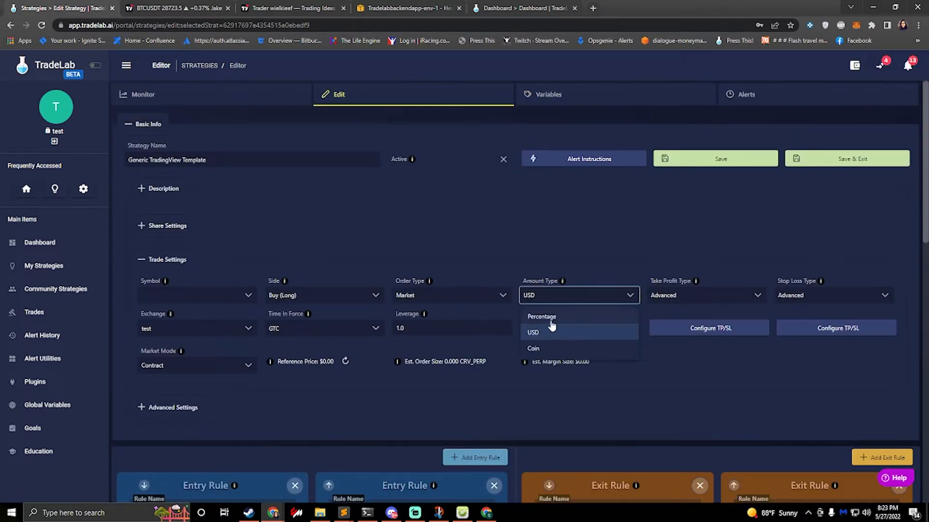
pyautogui.click(549, 317)
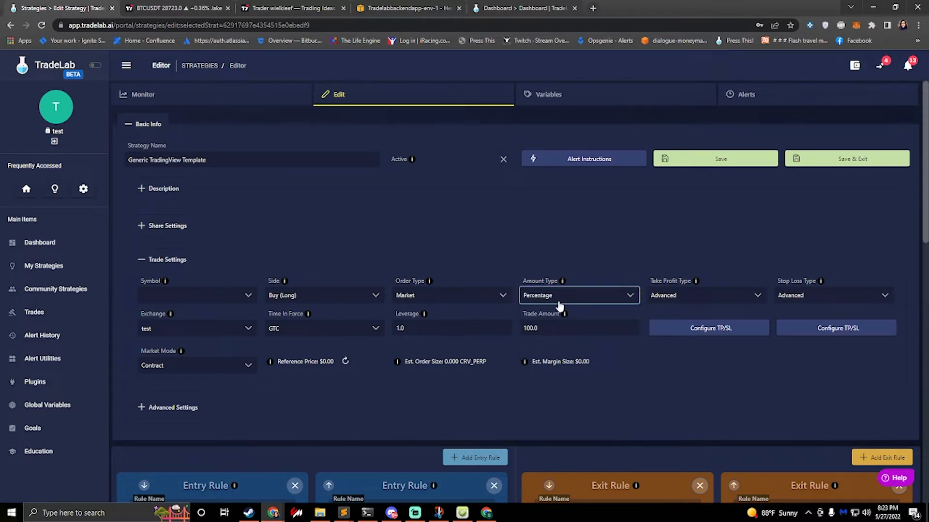
# Step: Edit the Total Amount variable, set its value to 4, and save it
pyautogui.click(550, 99)
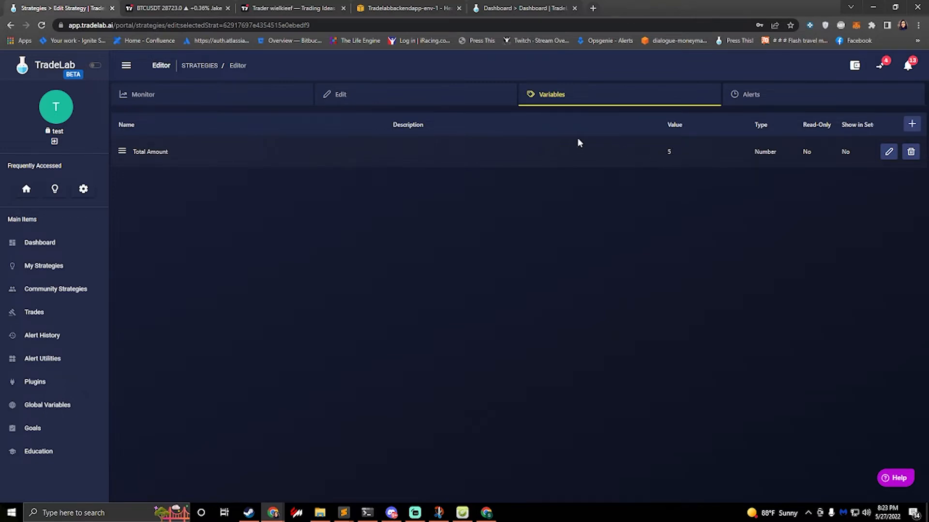
pyautogui.click(439, 99)
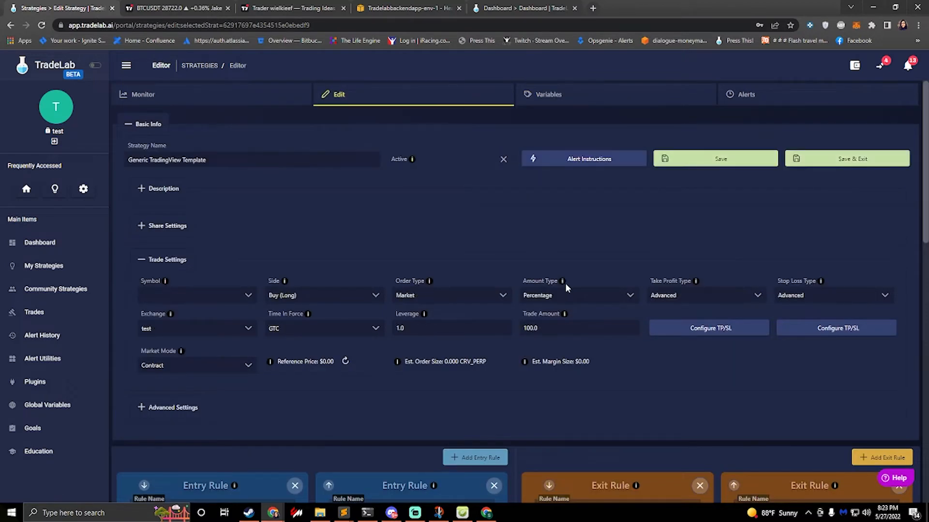
pyautogui.click(537, 94)
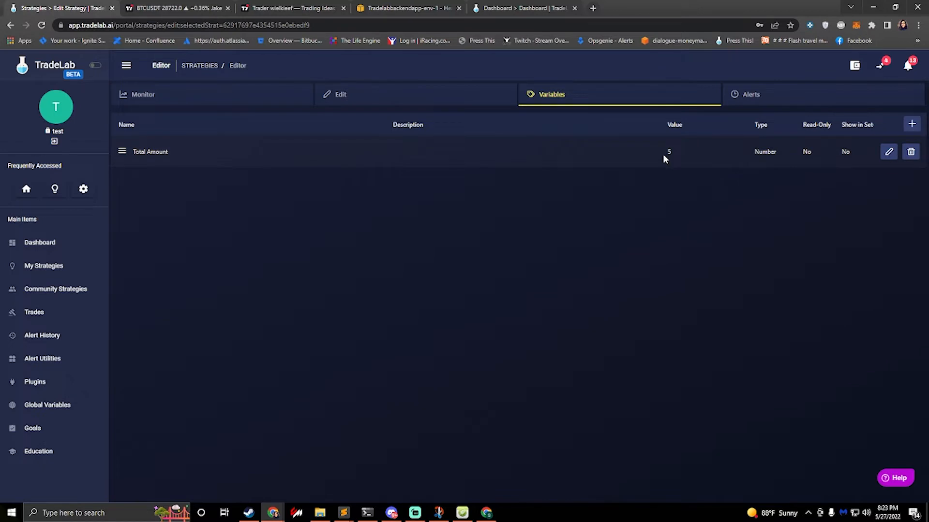
pyautogui.click(888, 151)
pyautogui.write('4.0')
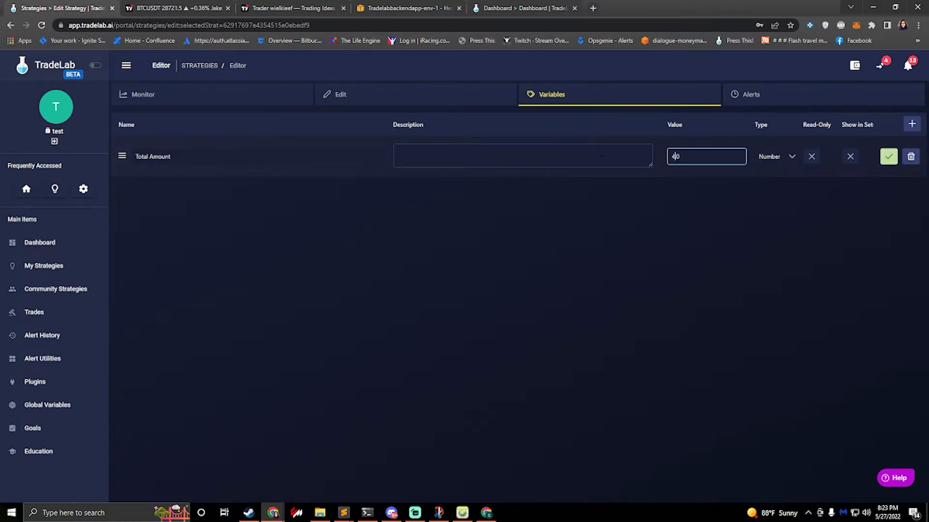
pyautogui.click(629, 220)
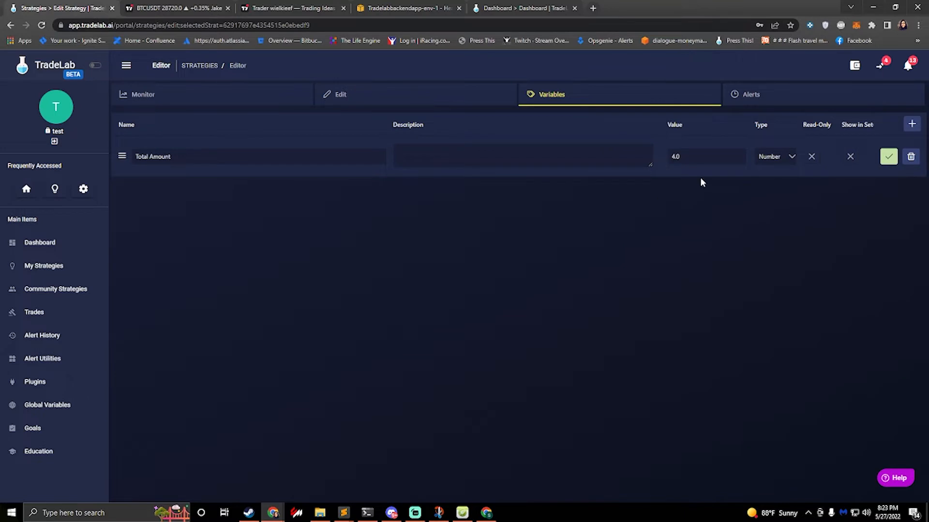
pyautogui.click(889, 156)
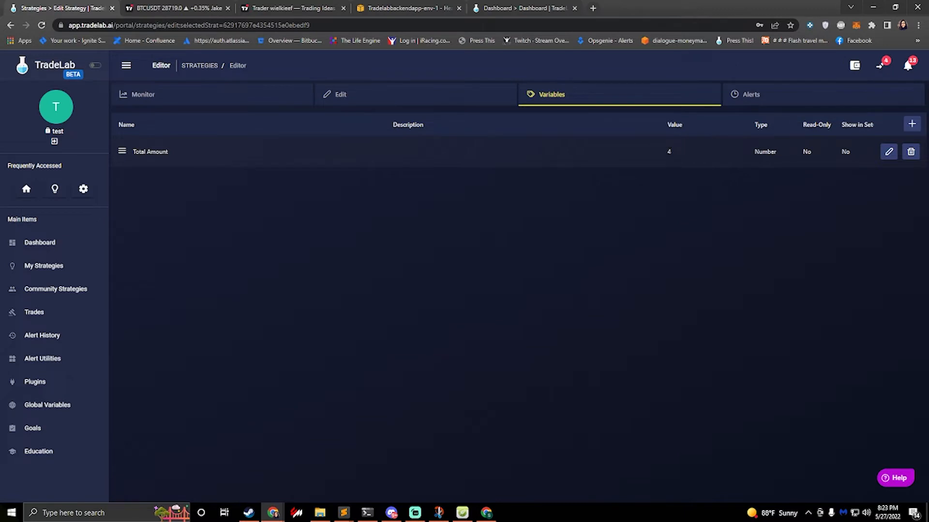
# Step: Review the strategy's trade settings and trade amount alongside the conditions and actions of the L X1 entry rule
pyautogui.click(425, 99)
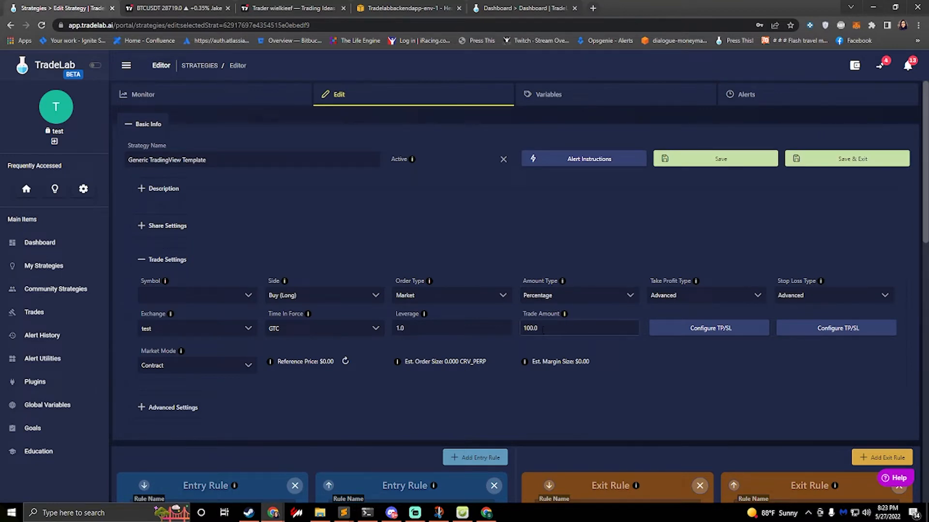
pyautogui.moveTo(544, 329); pyautogui.dragTo(508, 329)
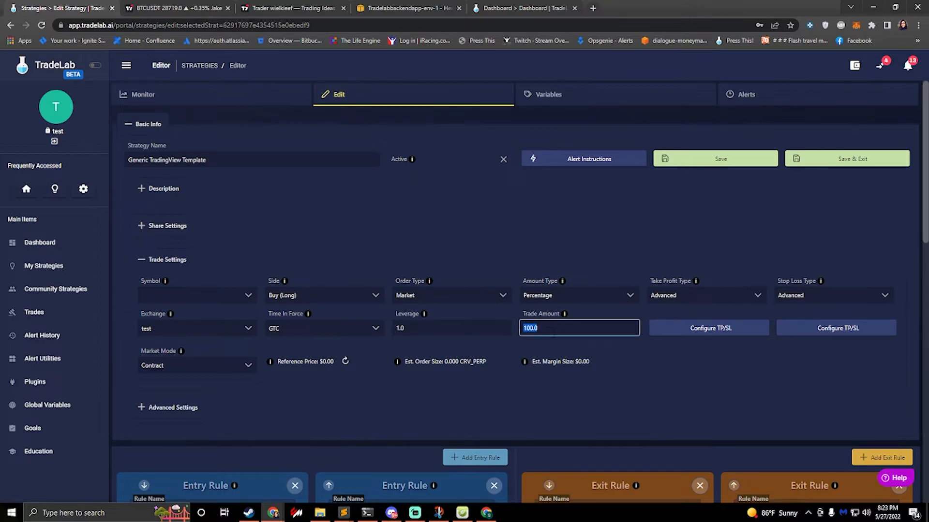
pyautogui.scroll(-4, 232, 380)
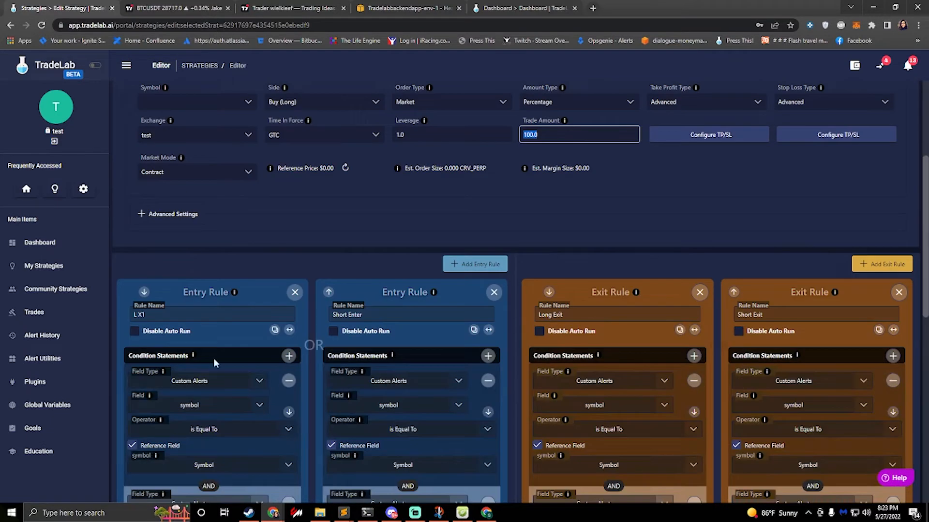
pyautogui.scroll(1, 235, 352)
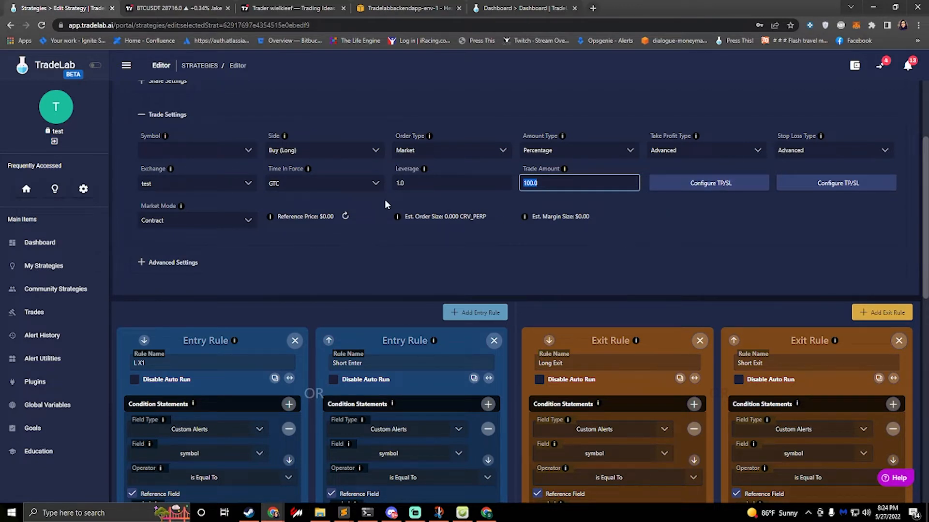
pyautogui.scroll(-4, 185, 356)
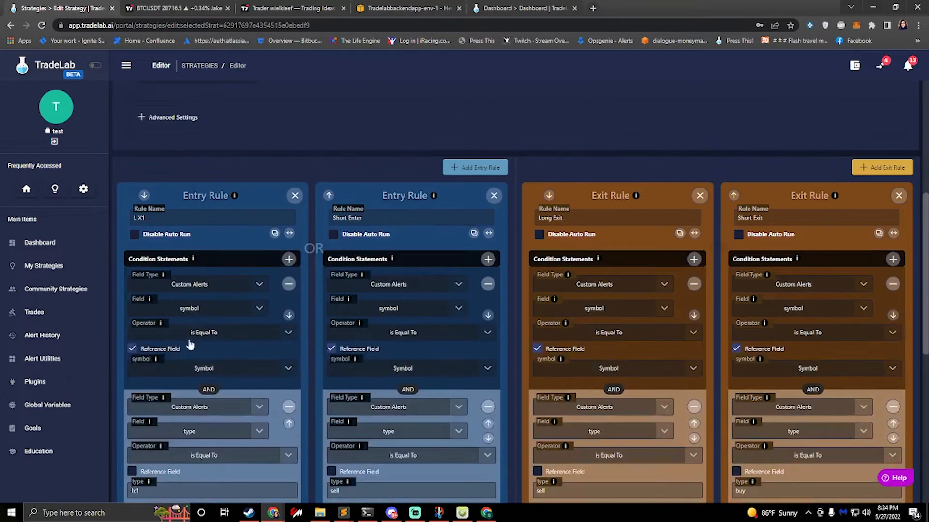
pyautogui.scroll(4, 184, 355)
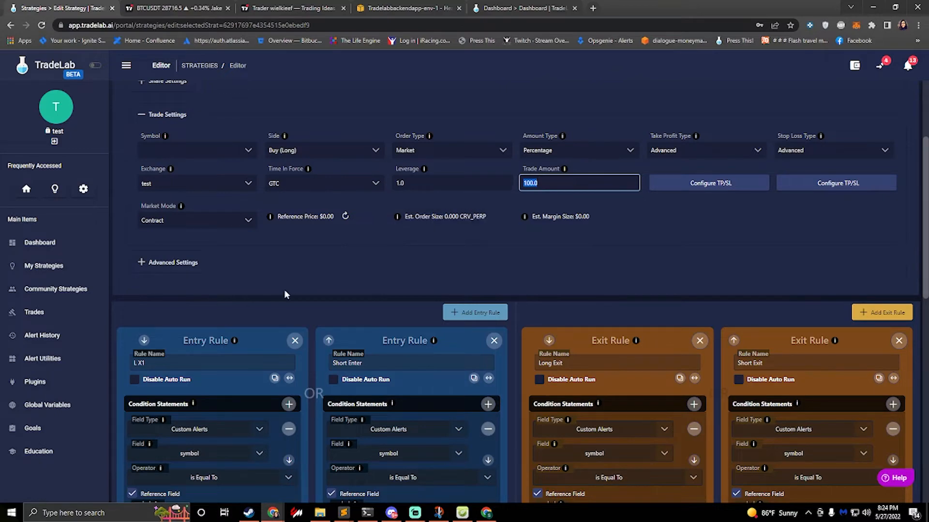
pyautogui.scroll(-10, 285, 289)
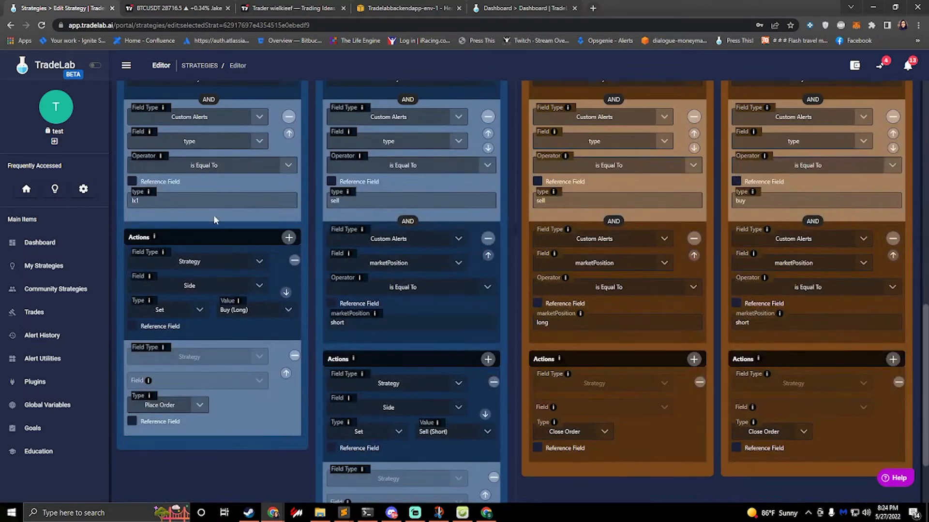
pyautogui.scroll(4, 214, 220)
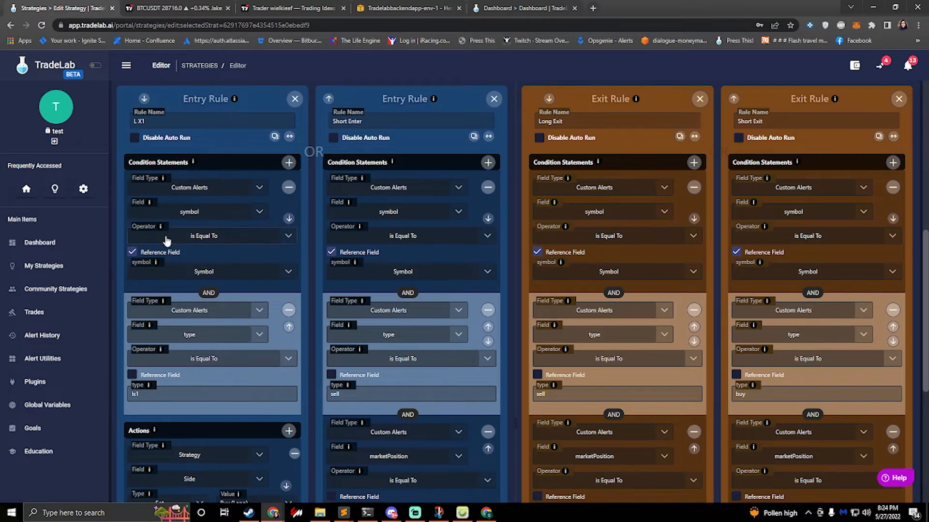
# Step: Set the strategy's trading symbol to ADAUSDT in the trade settings
pyautogui.scroll(8, 166, 241)
pyautogui.click(178, 303)
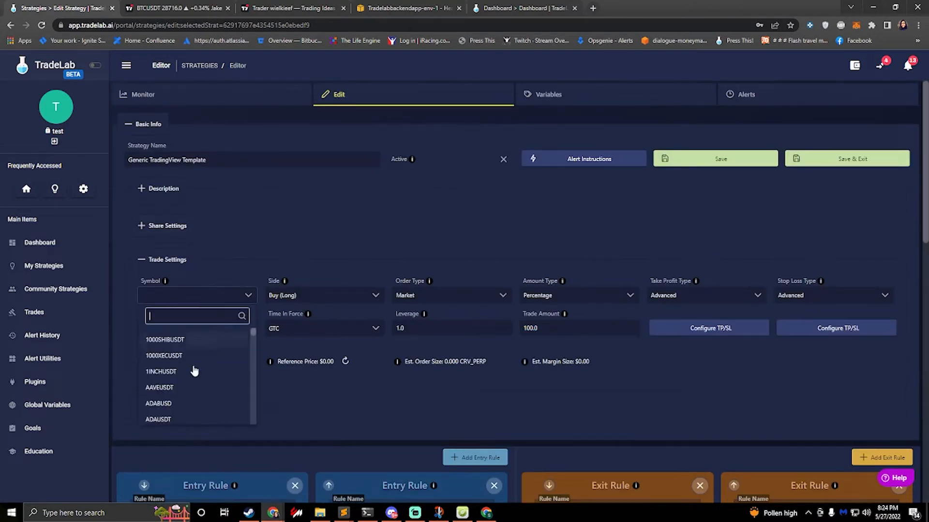
pyautogui.click(186, 420)
# Step: Add a Set action to the L X1 entry rule that targets the Strategy field Trade Amount
pyautogui.scroll(-6, 225, 331)
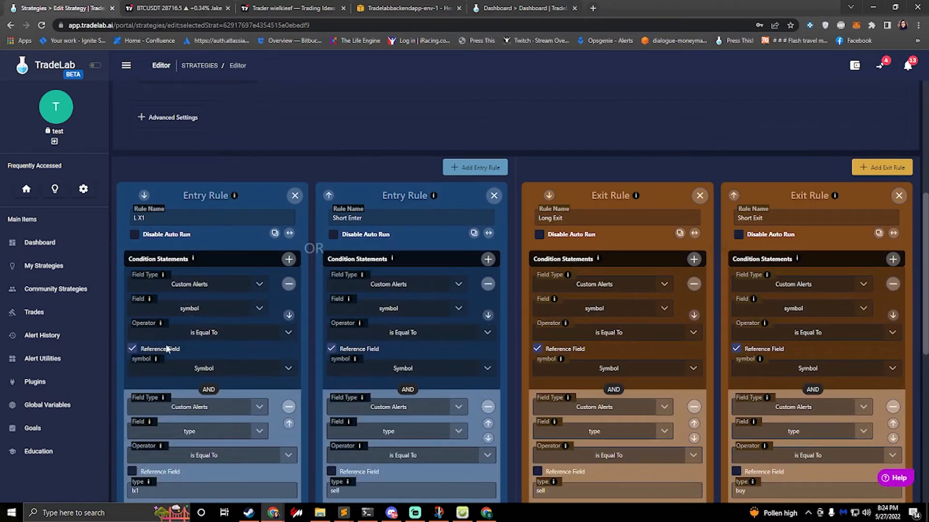
pyautogui.scroll(-4, 170, 347)
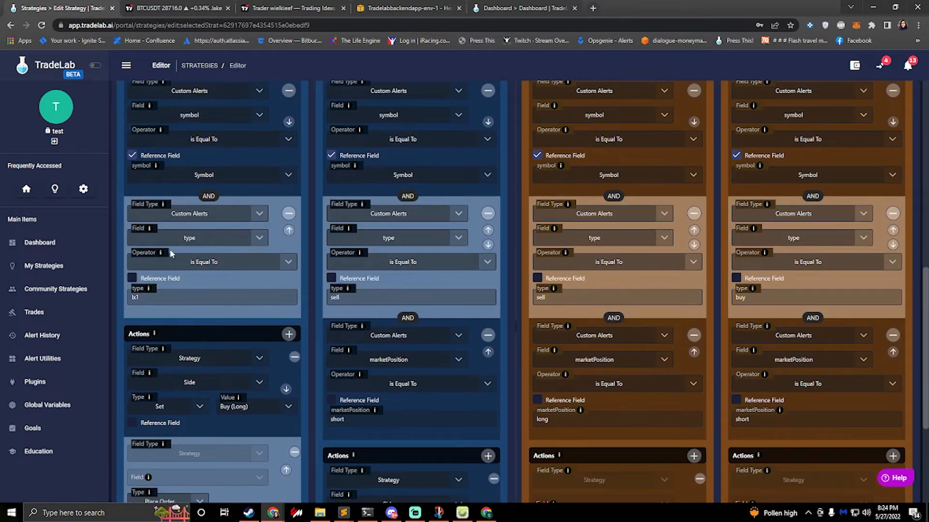
pyautogui.scroll(-3, 163, 237)
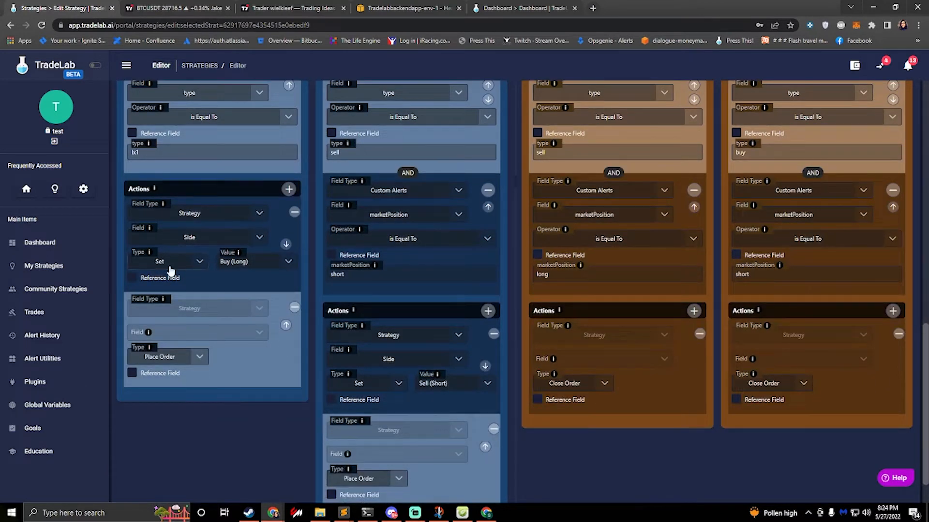
pyautogui.click(288, 189)
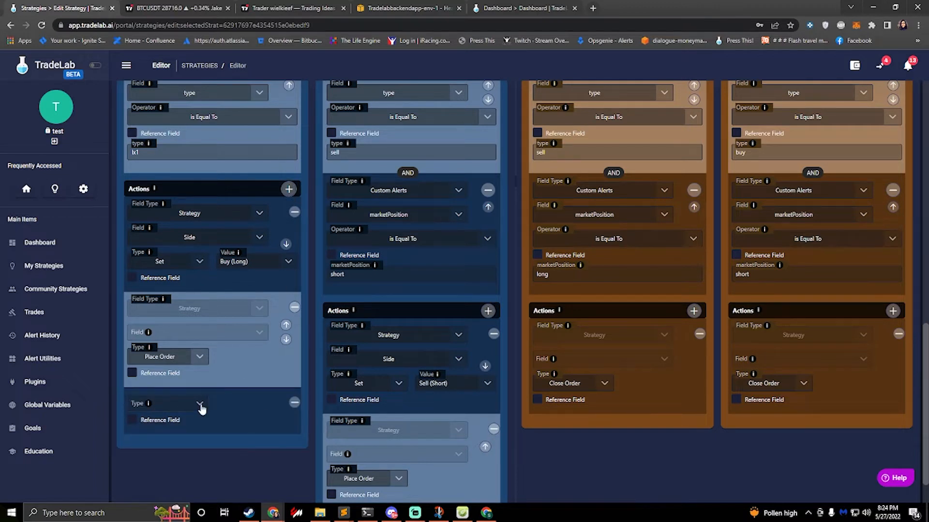
pyautogui.click(168, 409)
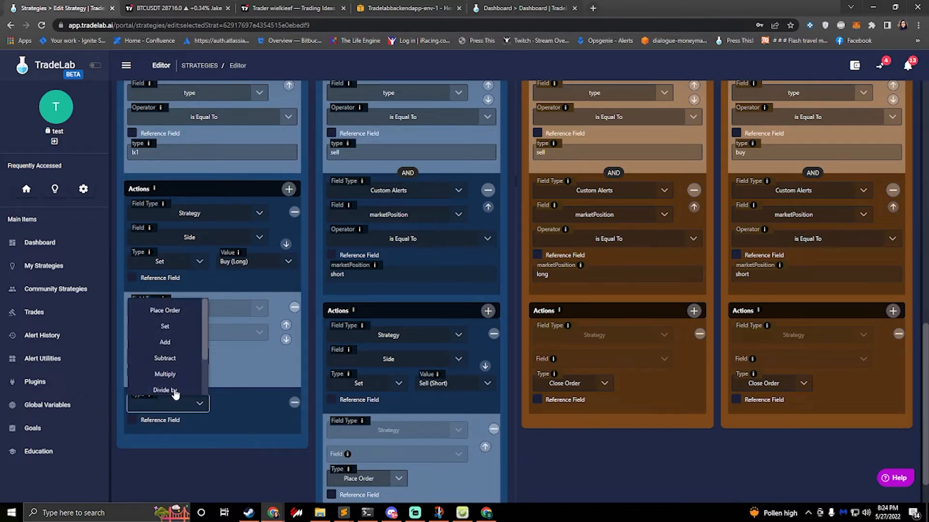
pyautogui.click(166, 327)
pyautogui.click(228, 406)
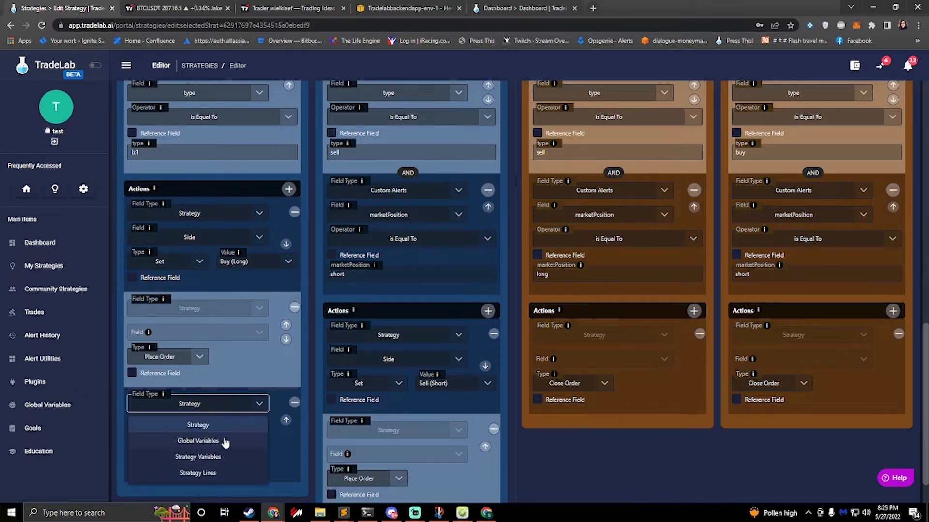
pyautogui.click(215, 427)
pyautogui.click(222, 427)
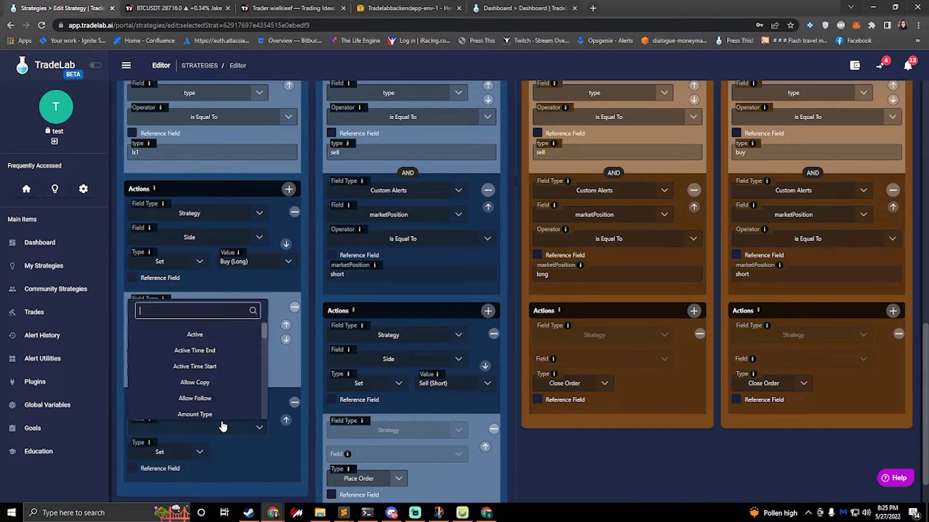
pyautogui.write('amou')
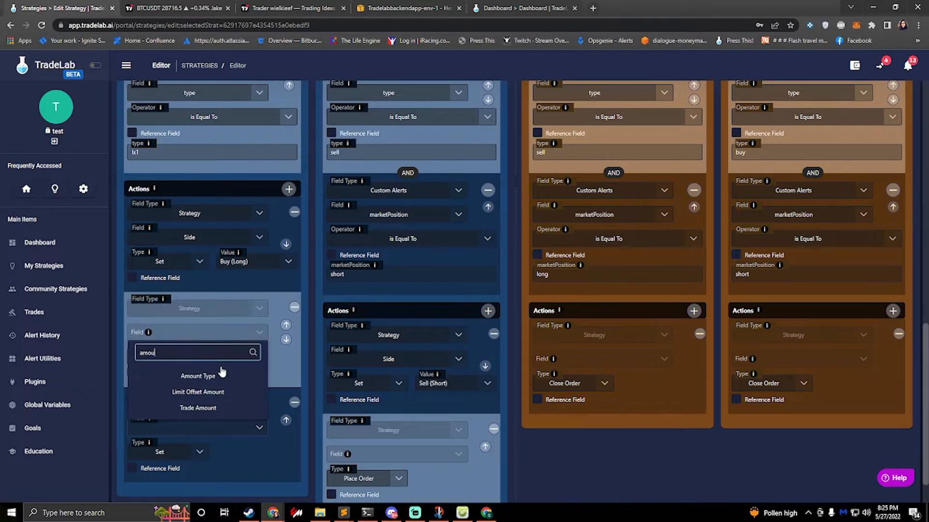
pyautogui.write('r')
pyautogui.click(208, 407)
# Step: Make the new Trade Amount action use a reference field and choose the Total Amount variable as its value
pyautogui.scroll(10, 345, 285)
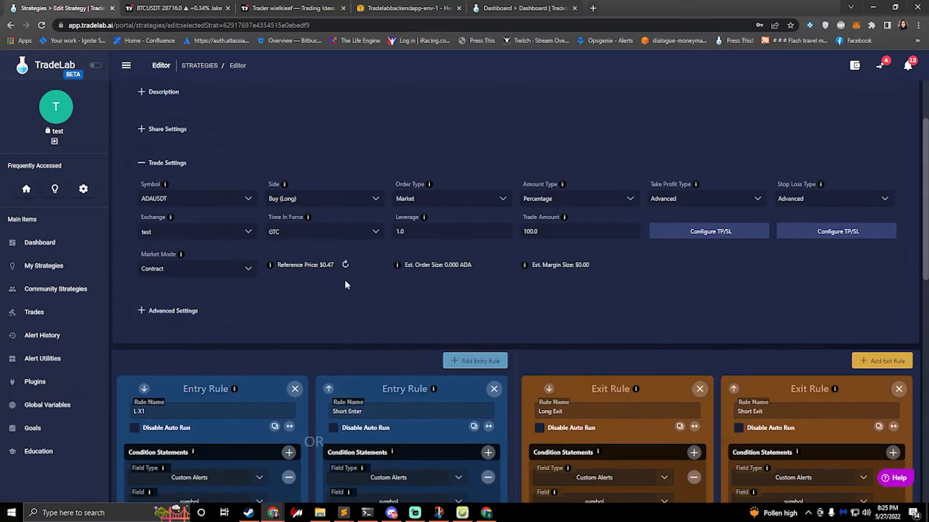
pyautogui.scroll(-10, 419, 266)
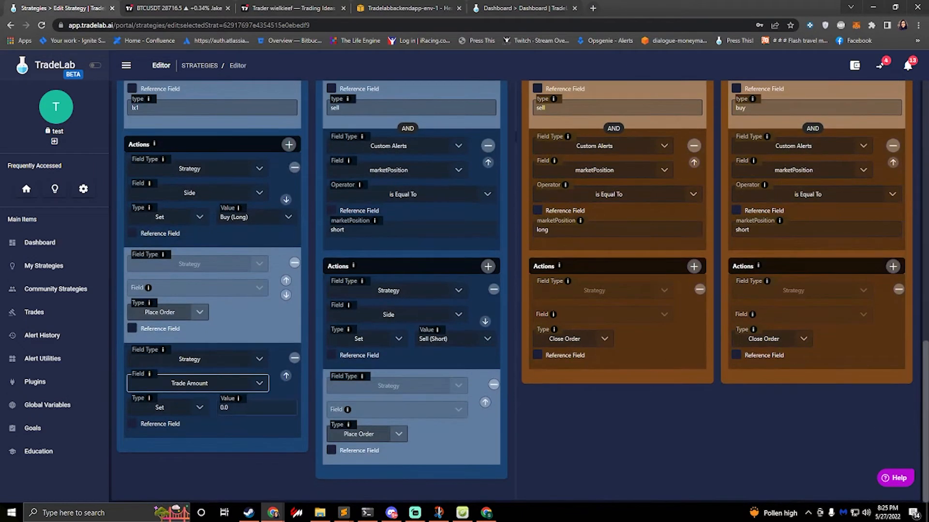
pyautogui.click(241, 408)
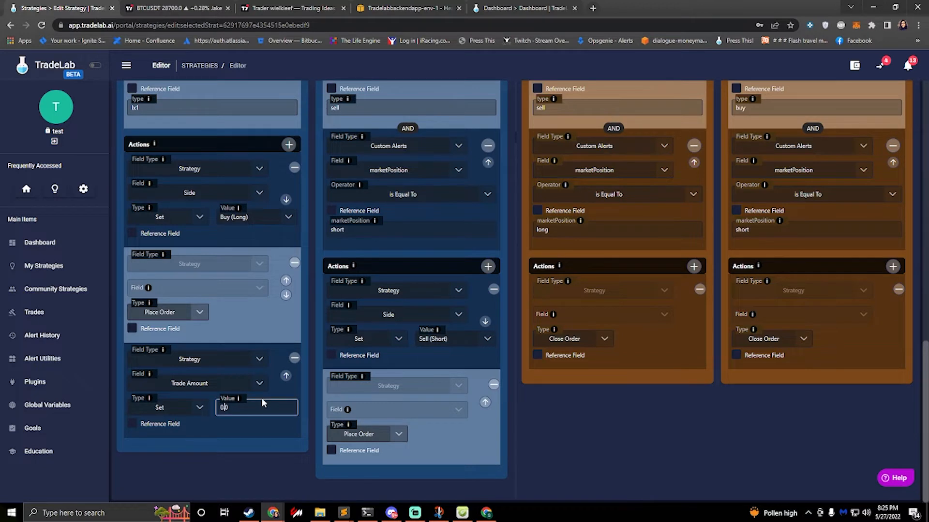
pyautogui.click(131, 424)
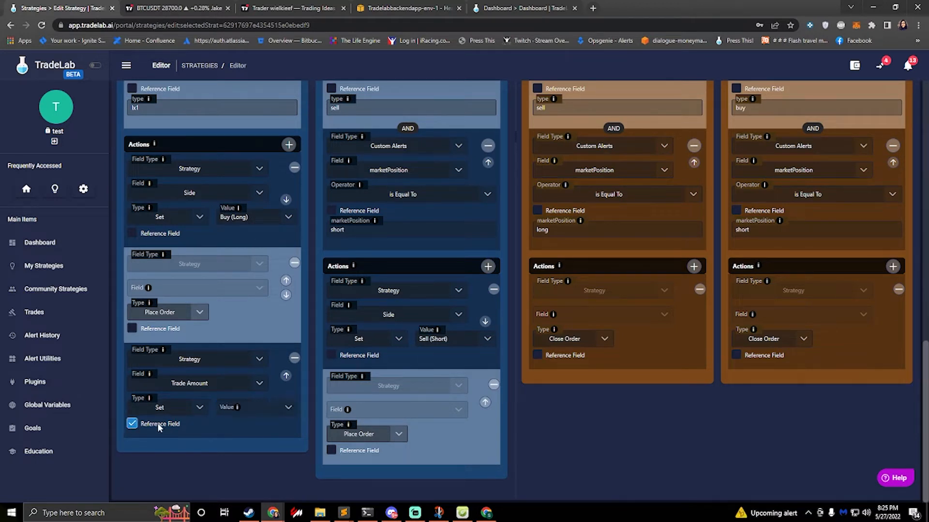
pyautogui.click(272, 410)
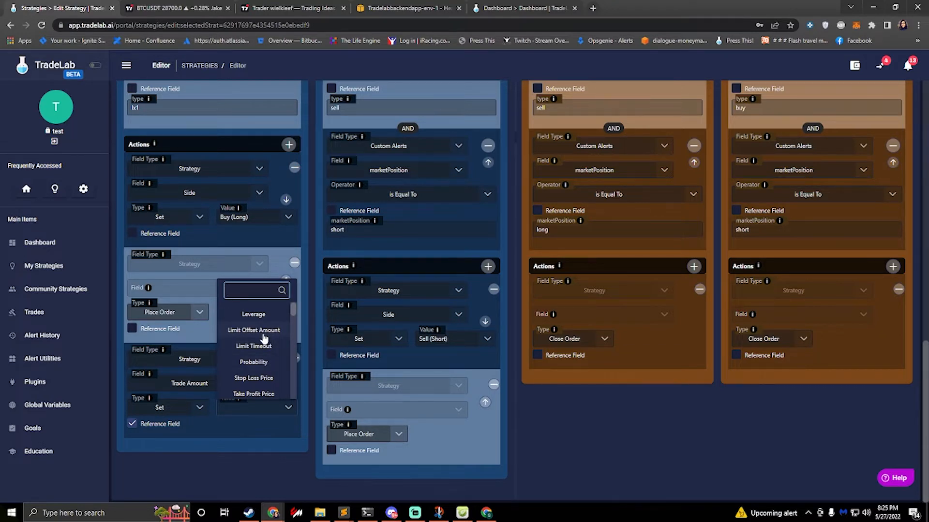
pyautogui.write('total')
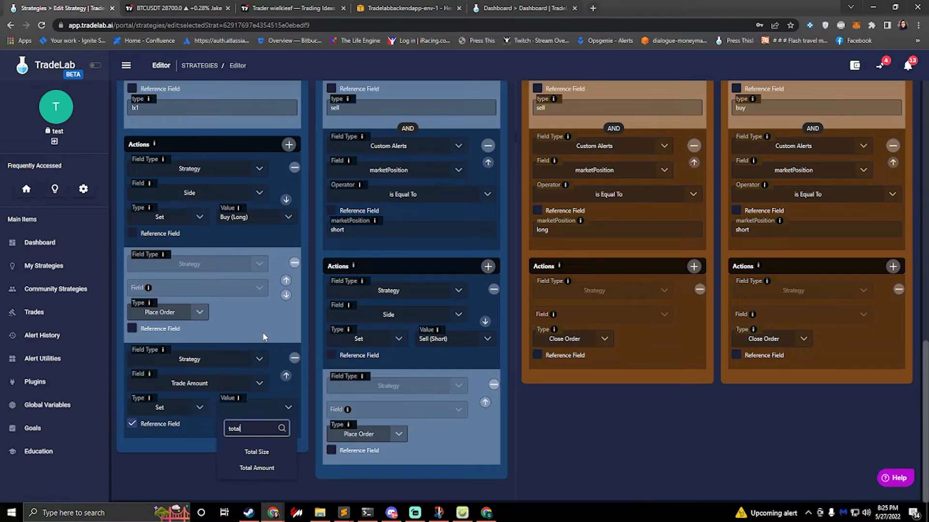
pyautogui.click(256, 469)
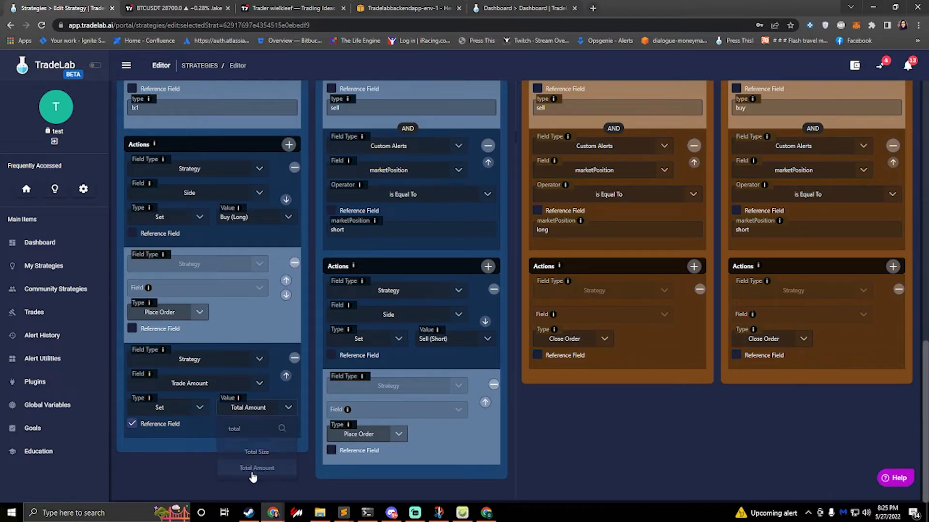
# Step: Add another action to the L X1 entry rule and set its type to Multiply
pyautogui.scroll(6, 341, 303)
pyautogui.scroll(8, 342, 302)
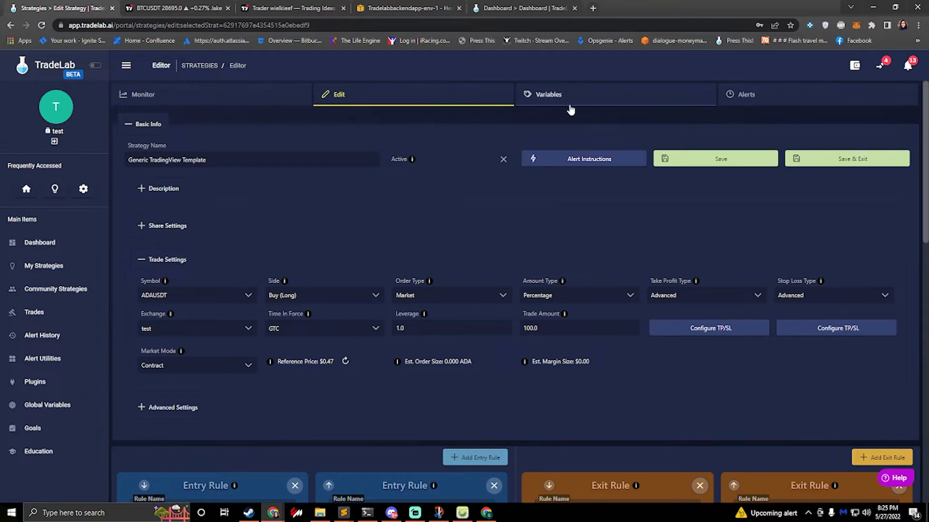
pyautogui.scroll(-7, 327, 211)
pyautogui.scroll(-6, 314, 223)
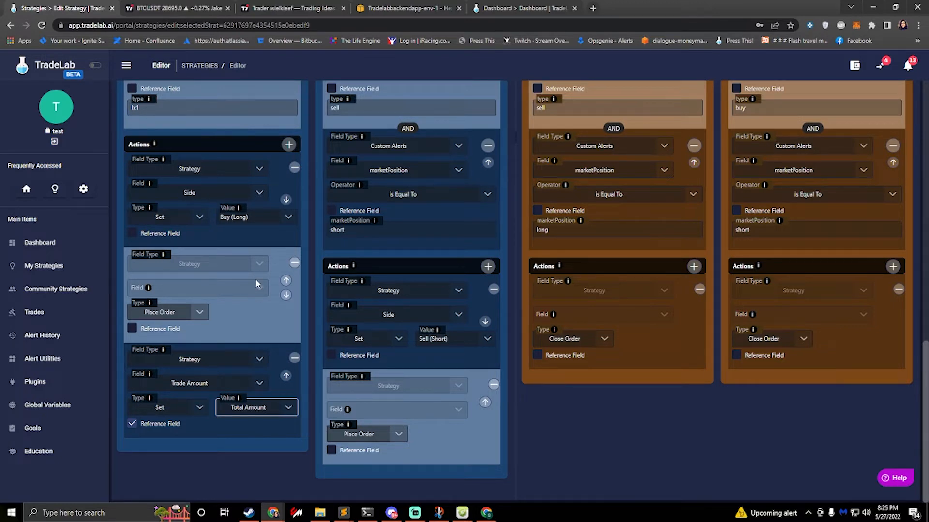
pyautogui.click(289, 144)
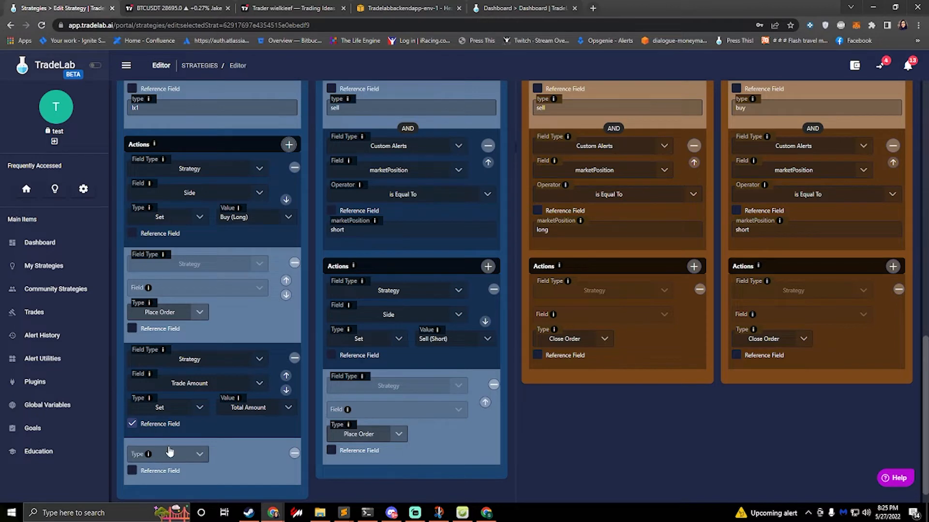
pyautogui.click(172, 455)
pyautogui.click(179, 428)
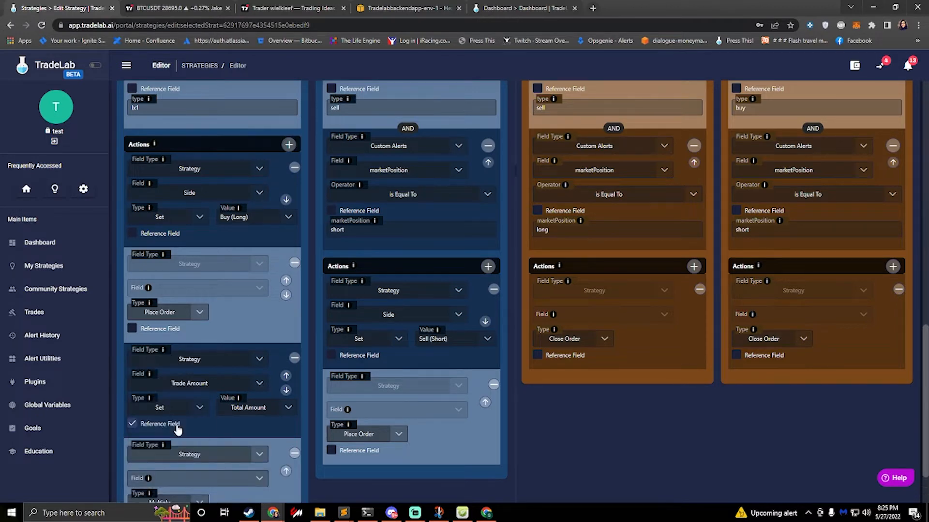
pyautogui.scroll(-3, 227, 435)
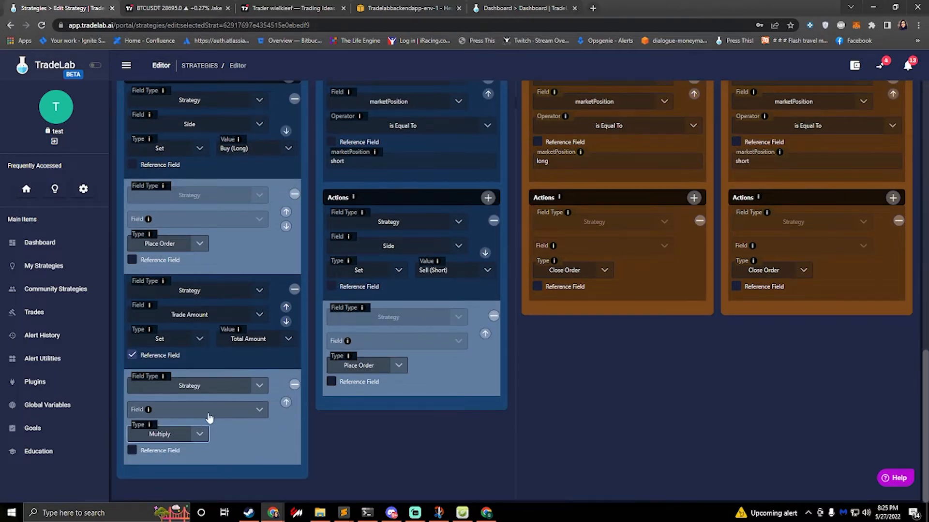
# Step: Apply the Multiply action to the Trade Amount field with a value of 0.25
pyautogui.click(205, 415)
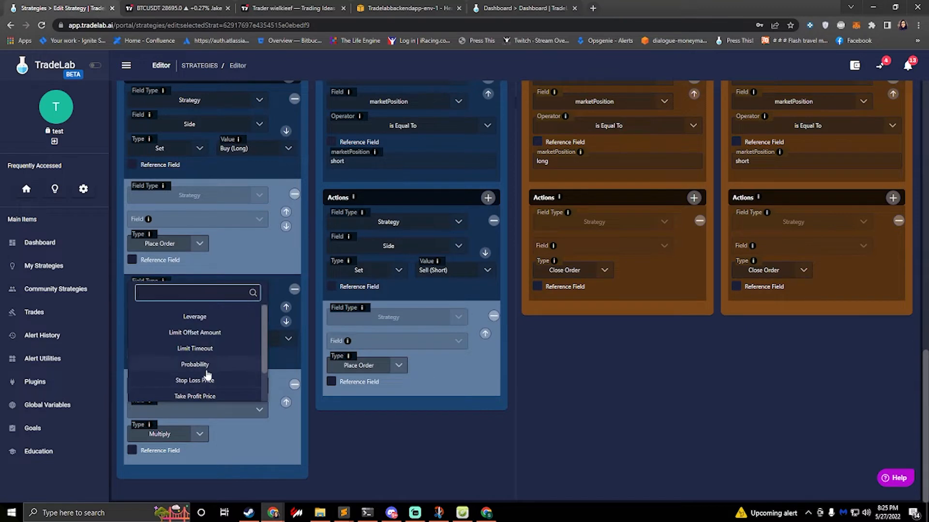
pyautogui.scroll(-1, 207, 375)
pyautogui.write('trade')
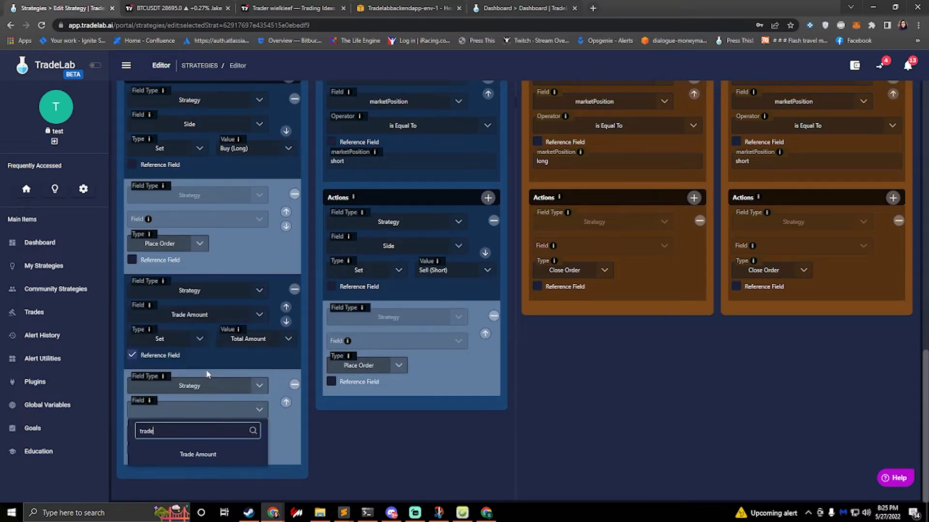
pyautogui.click(227, 455)
pyautogui.click(244, 435)
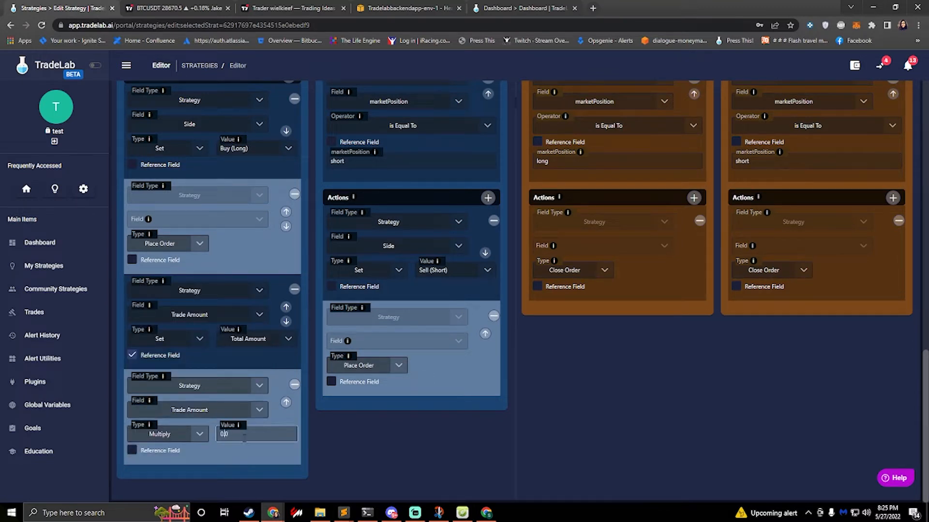
pyautogui.write('0.25')
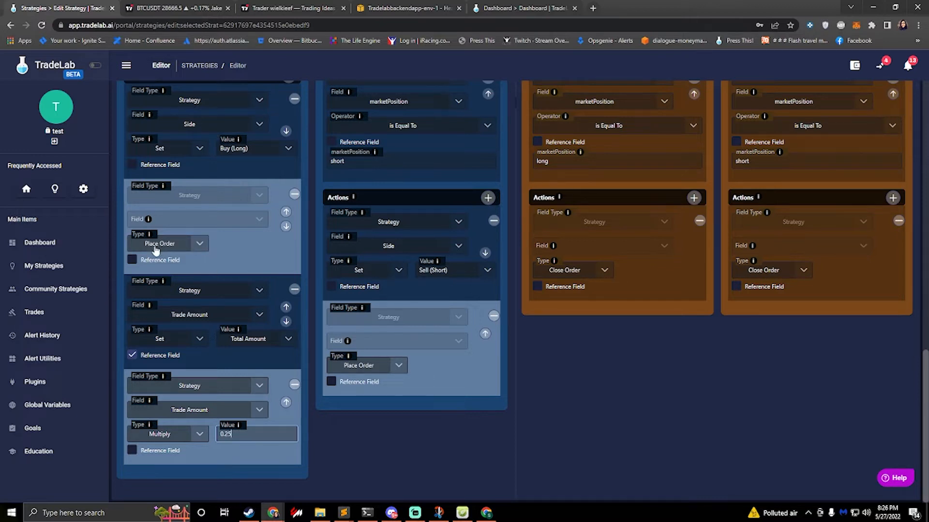
# Step: Reorder the L X1 rule's actions so that Place Order comes last, after both Trade Amount actions
pyautogui.click(286, 228)
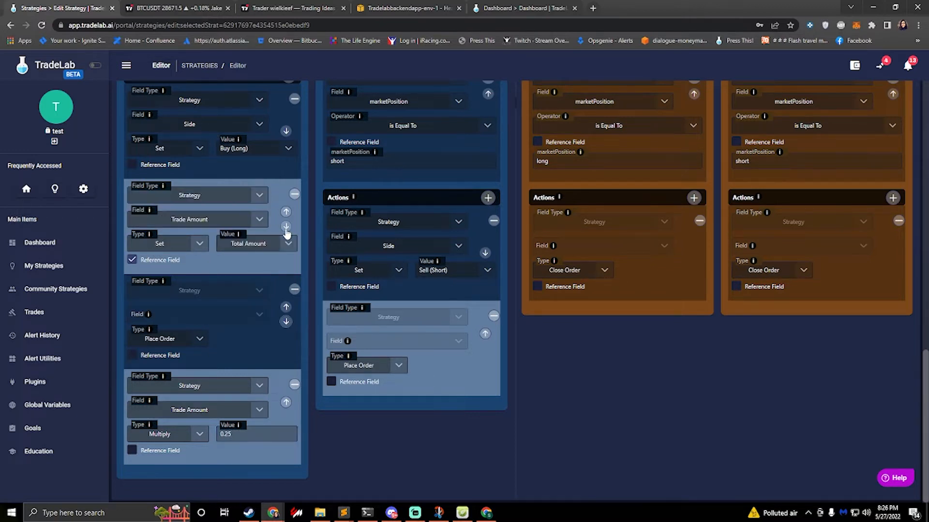
pyautogui.click(286, 322)
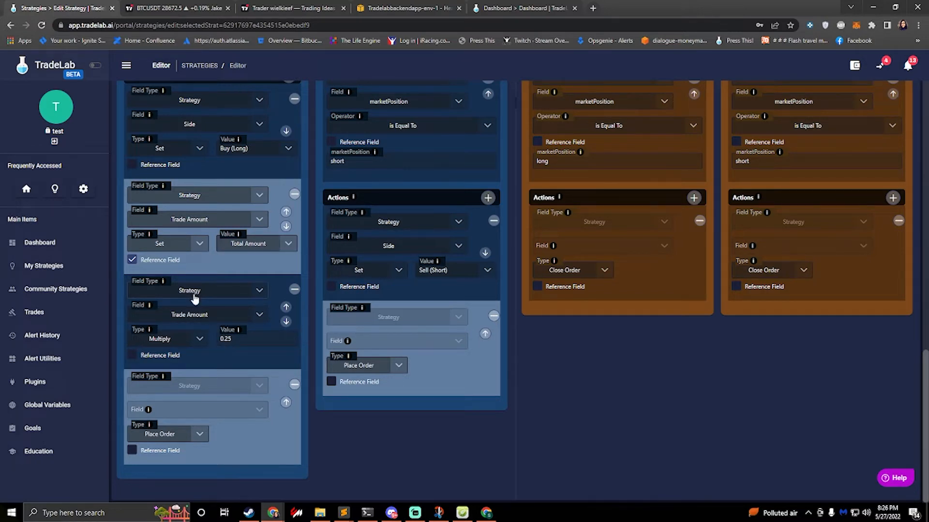
# Step: Delete the Short Enter entry rule and clone the L X1 entry rule in its place
pyautogui.scroll(2, 198, 293)
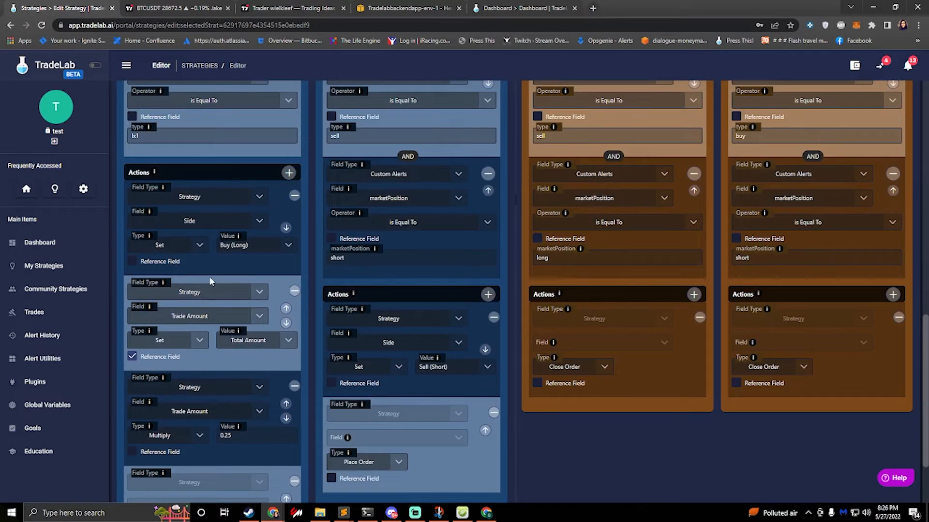
pyautogui.scroll(2, 196, 288)
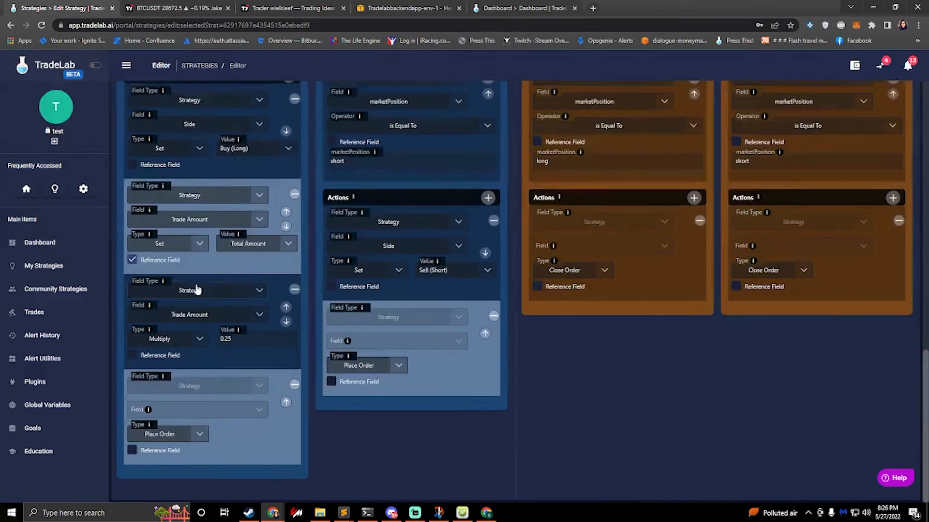
pyautogui.scroll(10, 197, 288)
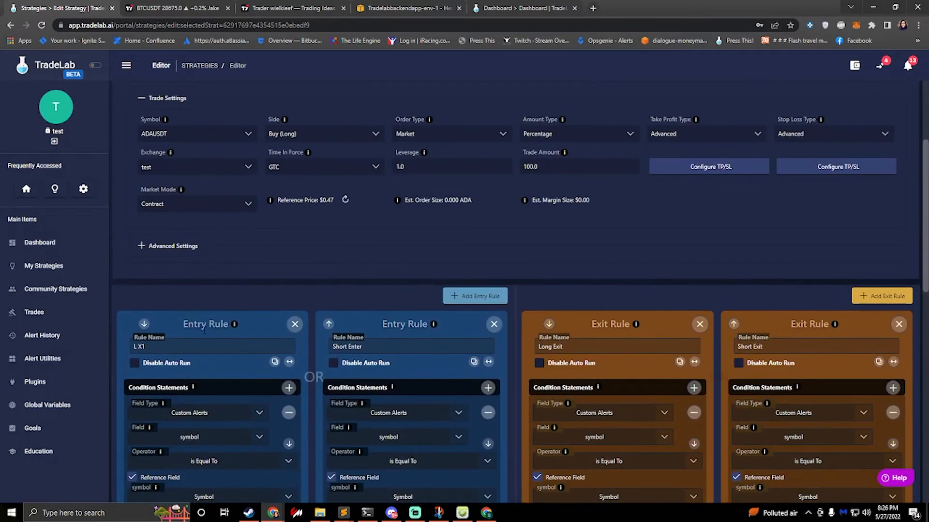
pyautogui.click(493, 325)
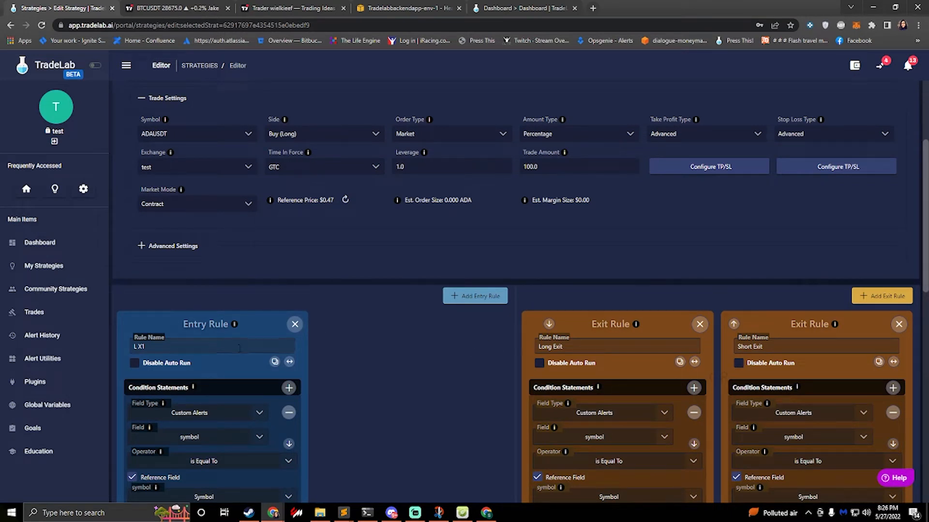
pyautogui.click(275, 364)
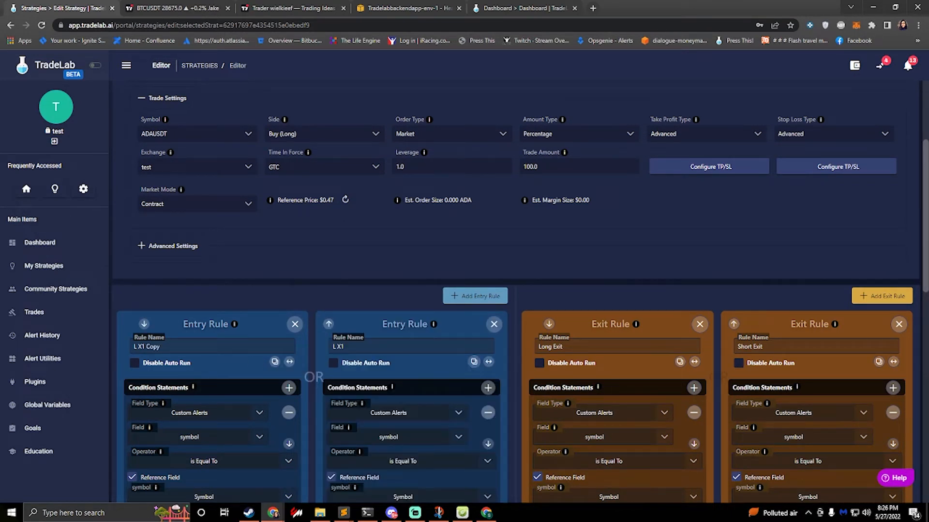
# Step: Rename the L X1 Copy entry rule as L X1 and the rule after it as L X2
pyautogui.click(196, 343)
pyautogui.write('Copy')
pyautogui.press('BackSpace')
pyautogui.press('BackSpace')
pyautogui.press('BackSpace')
pyautogui.press('BackSpace')
pyautogui.press('BackSpace')
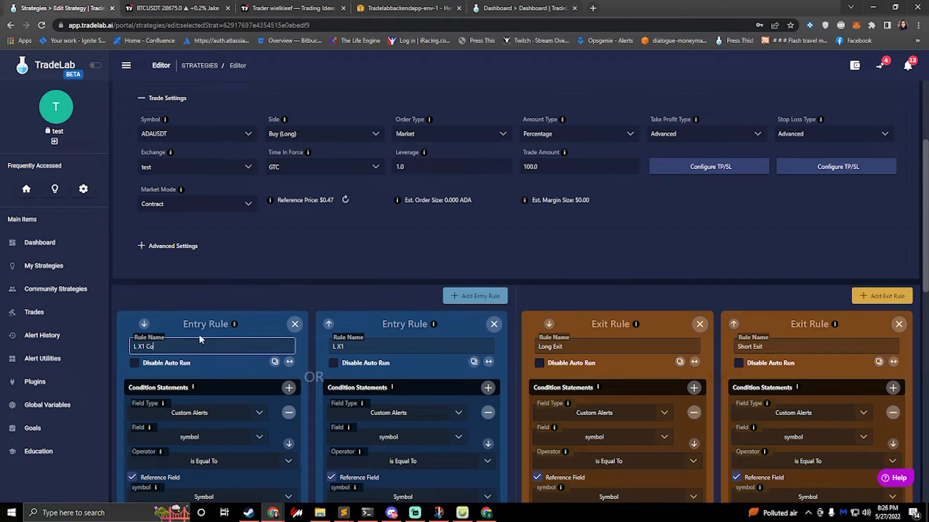
pyautogui.click(353, 347)
pyautogui.press('BackSpace')
pyautogui.write('2')
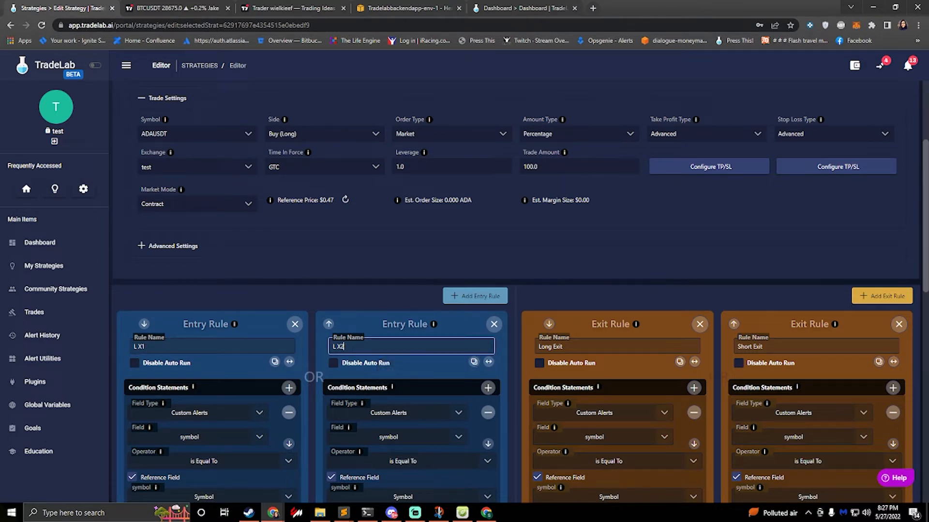
# Step: In the L X2 rule, set the alert type condition to lx2 and the Trade Amount multiplier to 0.5
pyautogui.scroll(-4, 407, 361)
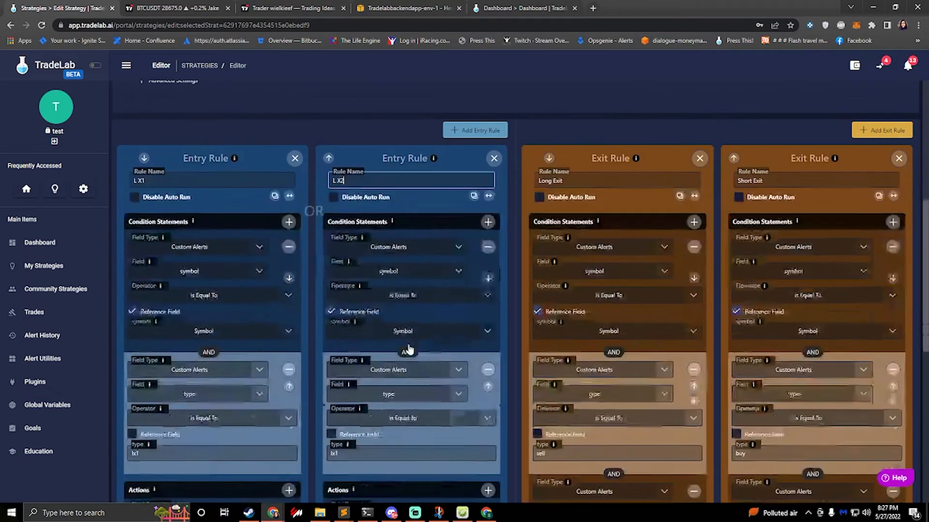
pyautogui.scroll(-3, 385, 320)
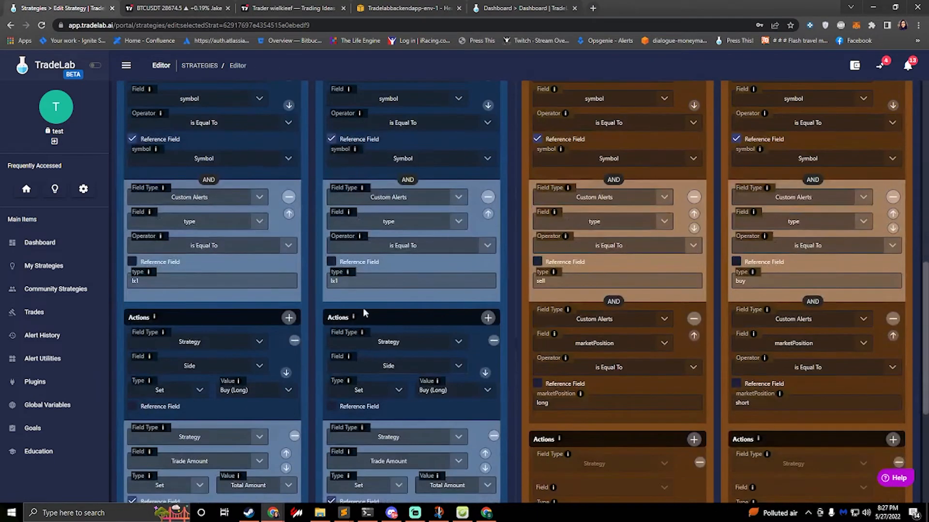
pyautogui.click(351, 281)
pyautogui.scroll(-4, 367, 282)
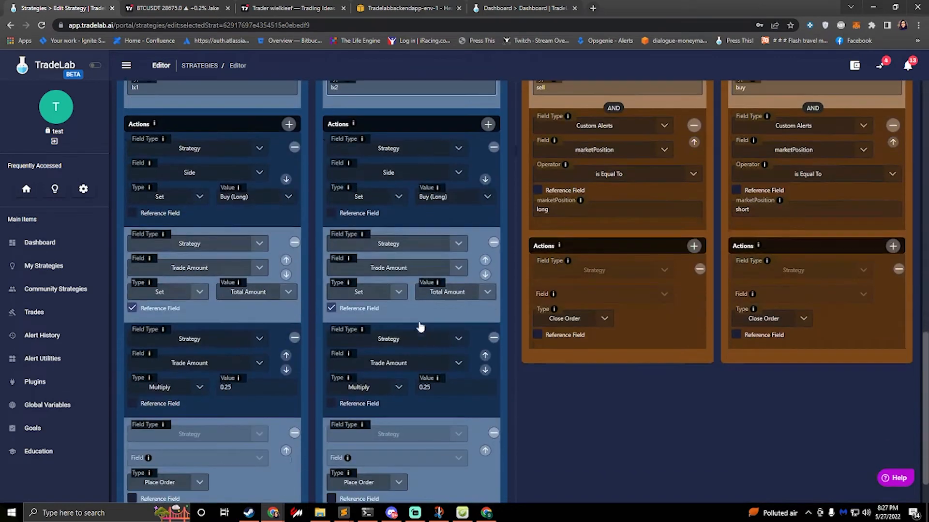
pyautogui.click(452, 387)
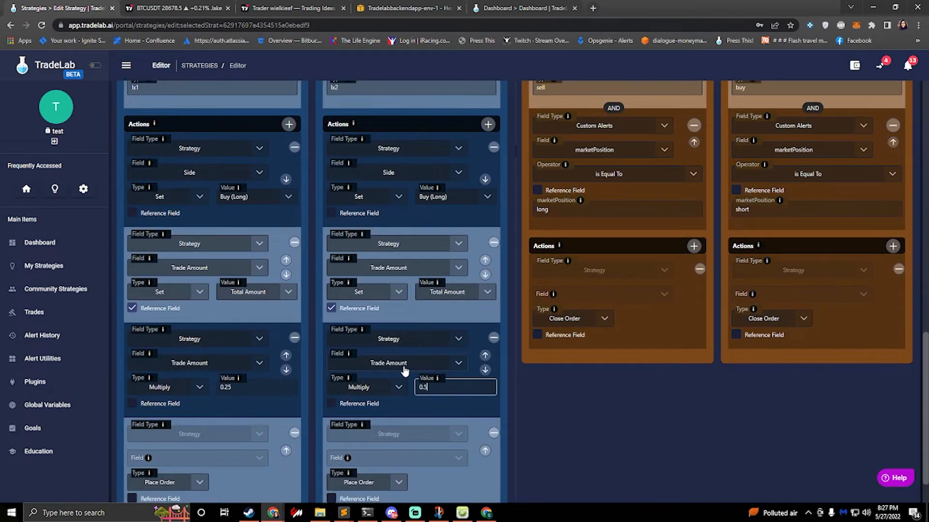
# Step: Clone the L X2 entry rule twice and rename the first copy in the sequence as L X2
pyautogui.scroll(-1, 406, 367)
pyautogui.scroll(12, 402, 358)
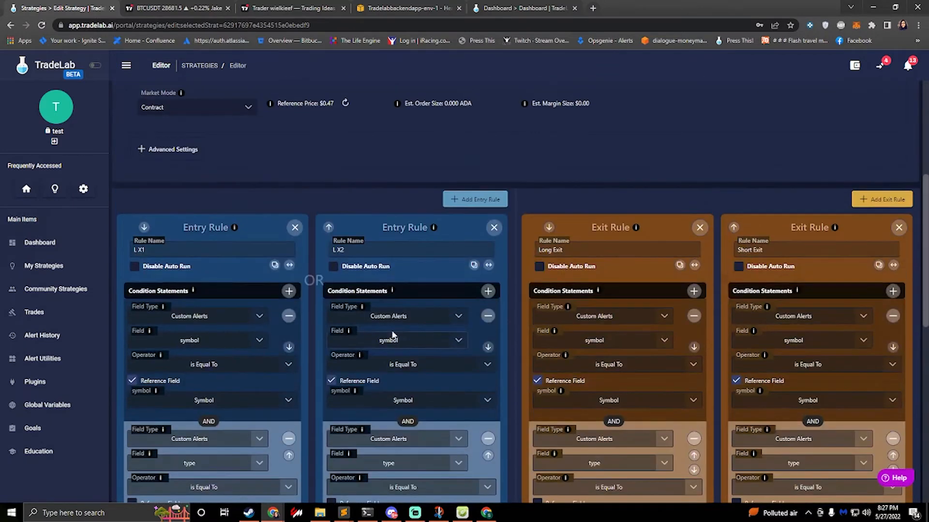
pyautogui.click(473, 266)
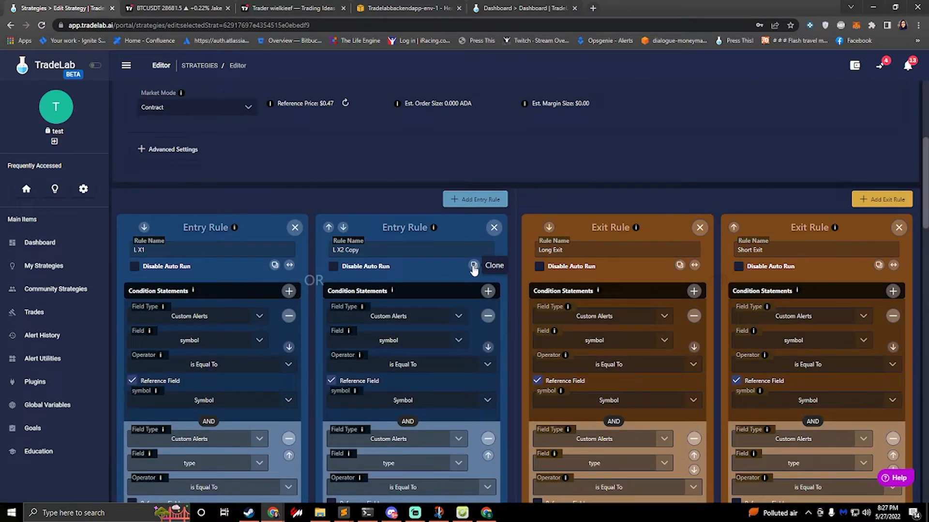
pyautogui.click(473, 266)
pyautogui.click(408, 249)
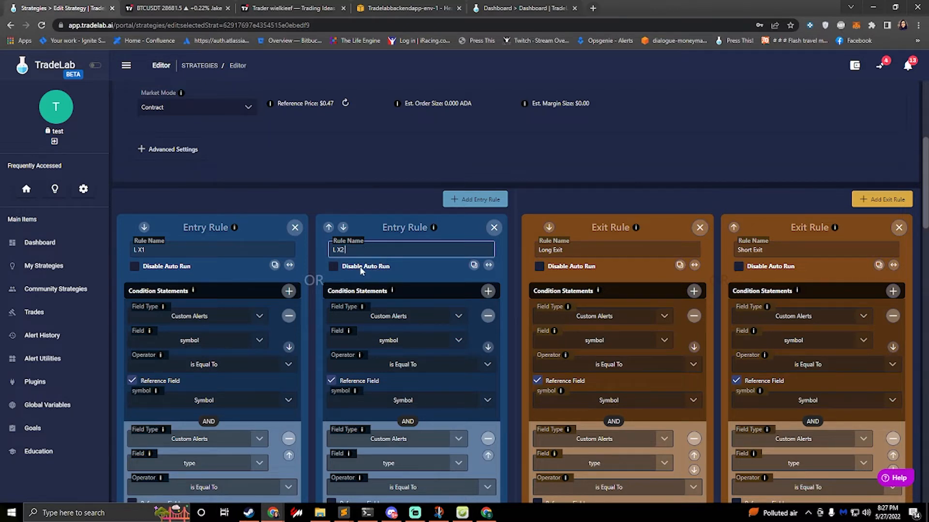
# Step: Rename the remaining two L X2 entry rules in the second row as L X3 and L X4
pyautogui.scroll(-10, 377, 280)
pyautogui.scroll(-4, 245, 311)
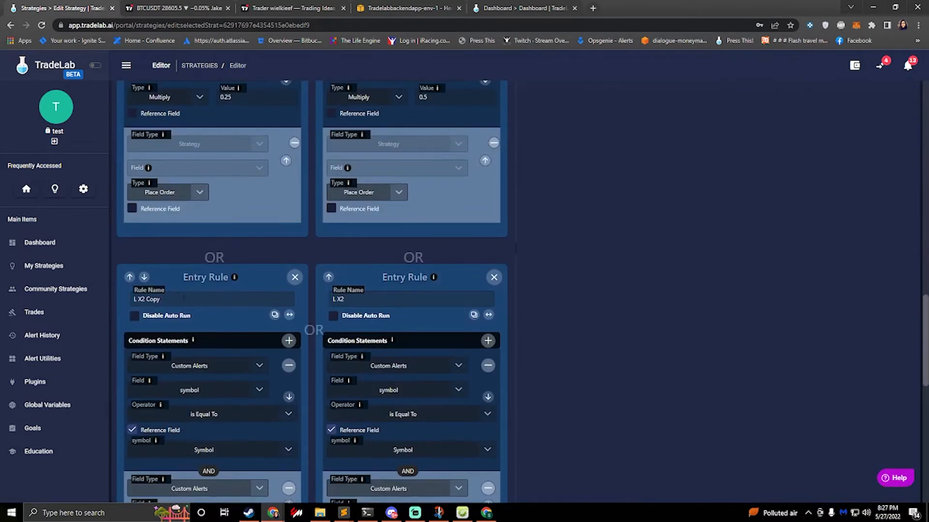
pyautogui.moveTo(158, 299); pyautogui.dragTo(143, 300)
pyautogui.write('X3')
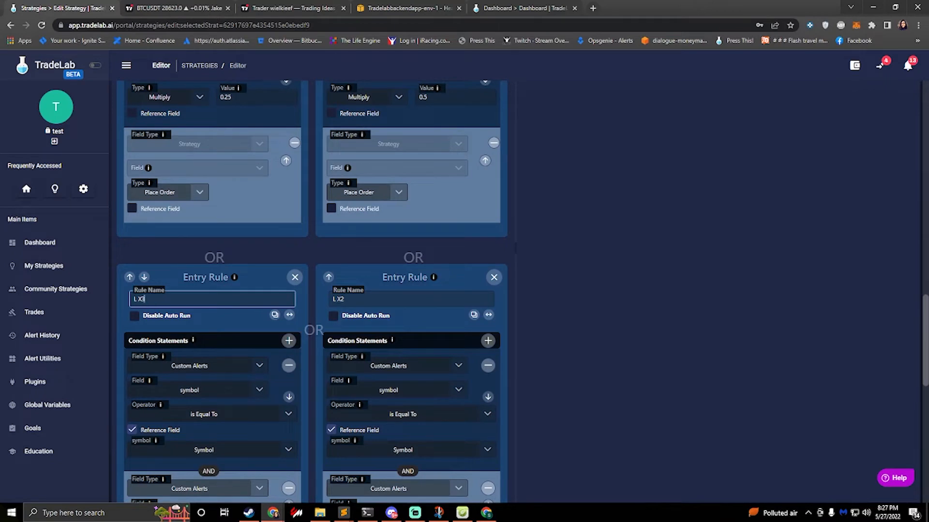
pyautogui.click(353, 298)
pyautogui.press('BackSpace')
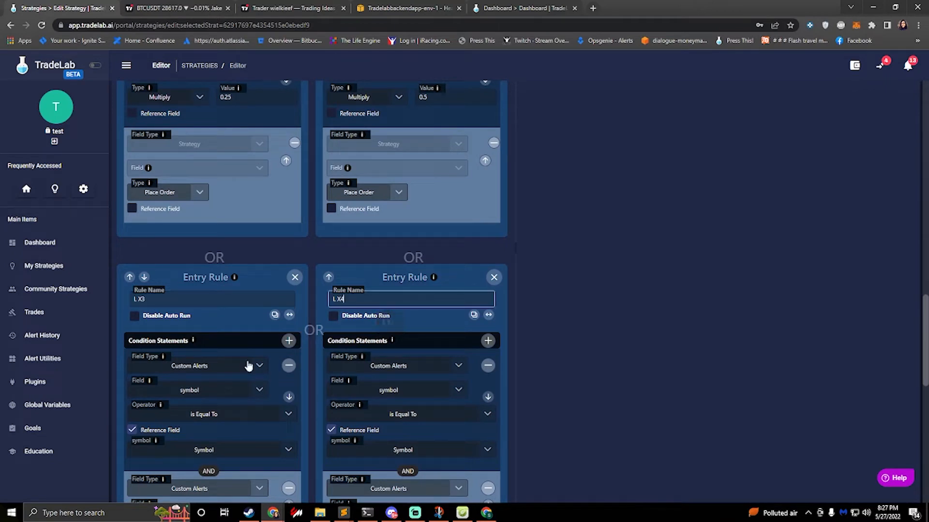
# Step: Set the Trade Amount multiplier in the L X3 rule to 0.75
pyautogui.scroll(-8, 244, 365)
pyautogui.scroll(-4, 177, 408)
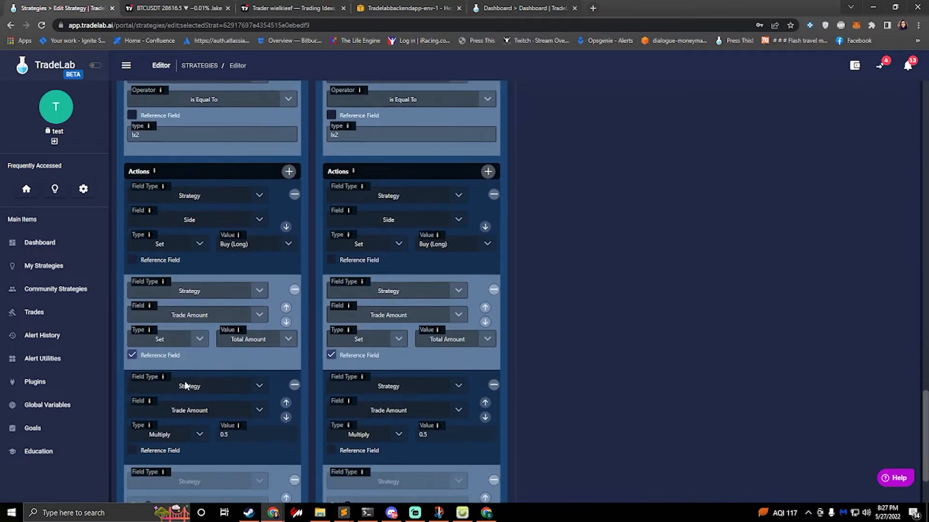
pyautogui.click(251, 341)
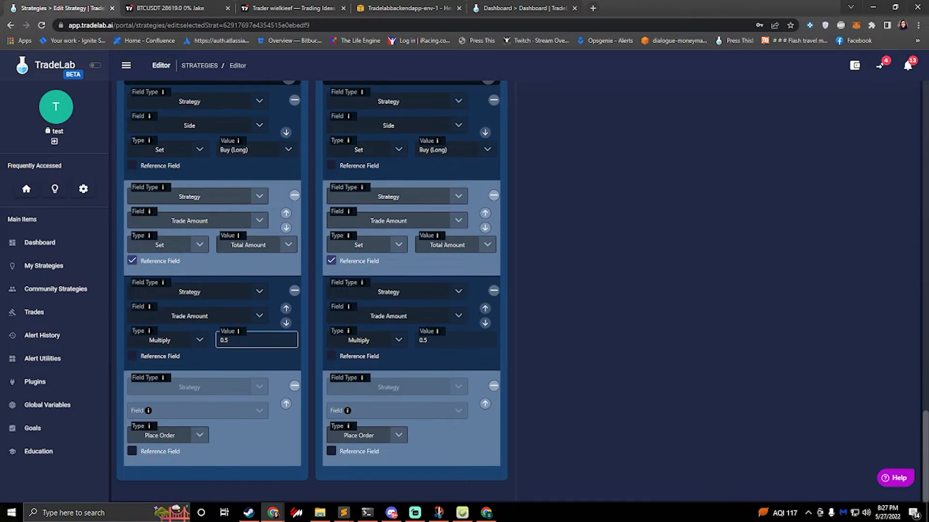
pyautogui.press('BackSpace')
pyautogui.write('75')
# Step: Set the alert type condition to lx3 in the L X3 rule and to lx4 in the L X4 rule
pyautogui.scroll(4, 219, 272)
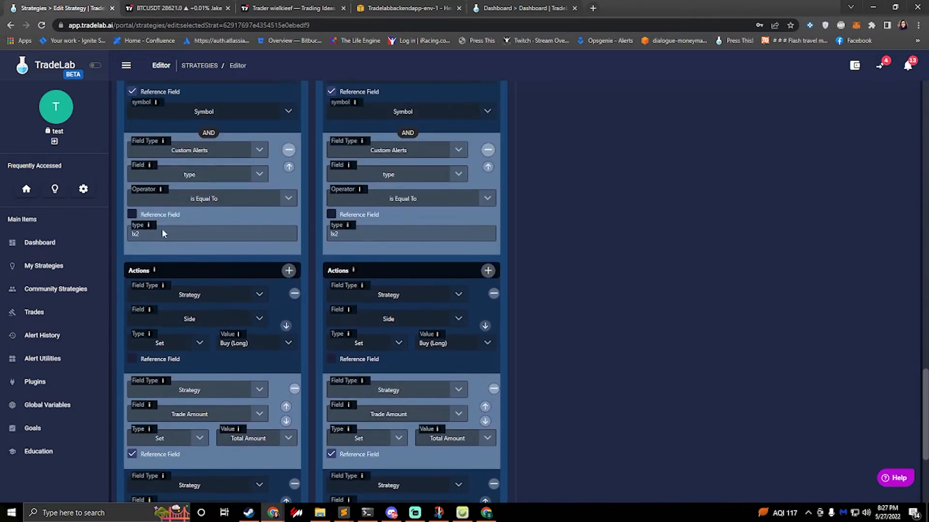
pyautogui.press('BackSpace')
pyautogui.write('3')
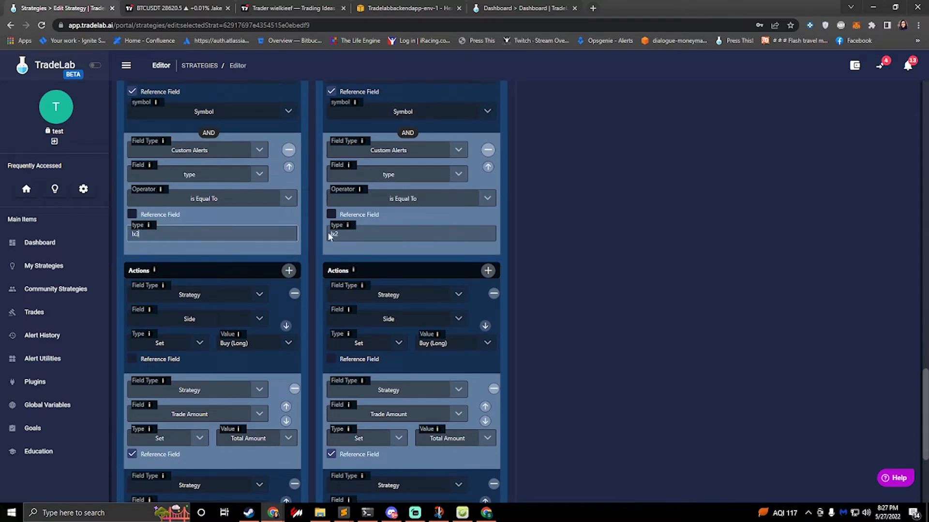
pyautogui.click(348, 234)
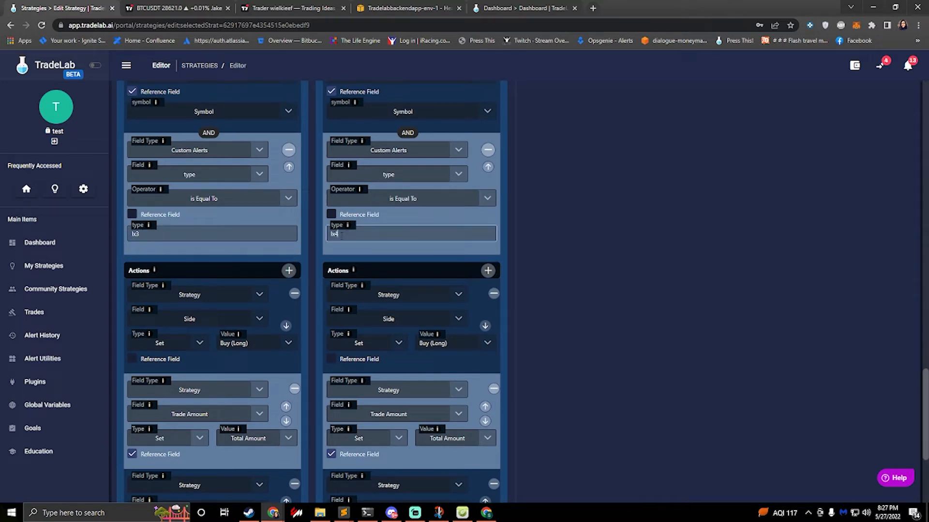
# Step: Remove the Multiply action from the L X4 rule, keeping the Total Amount and Place Order actions
pyautogui.scroll(-3, 341, 235)
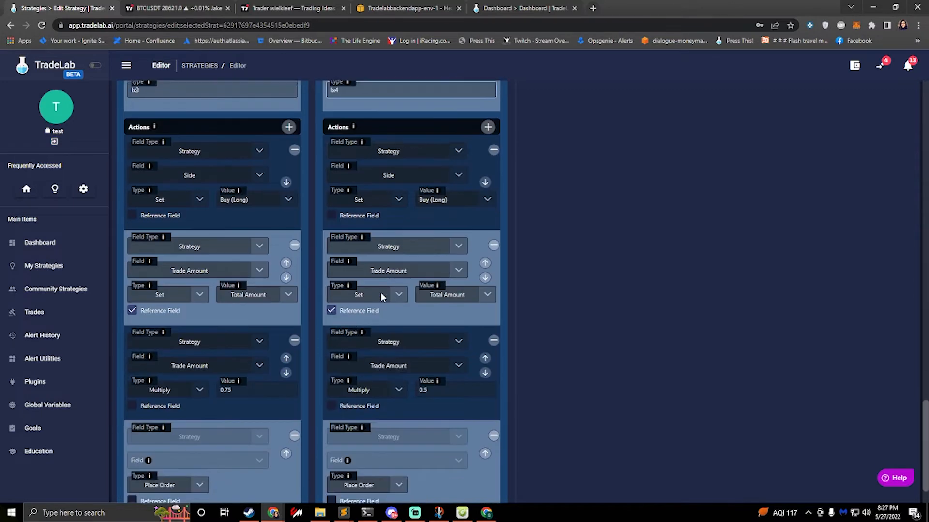
pyautogui.click(438, 388)
pyautogui.press('BackSpace')
pyautogui.press('BackSpace')
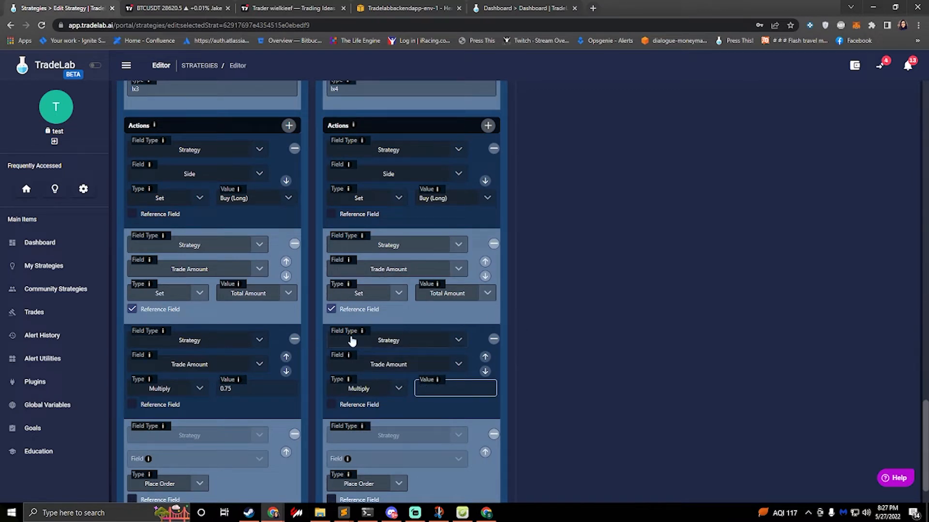
pyautogui.click(494, 340)
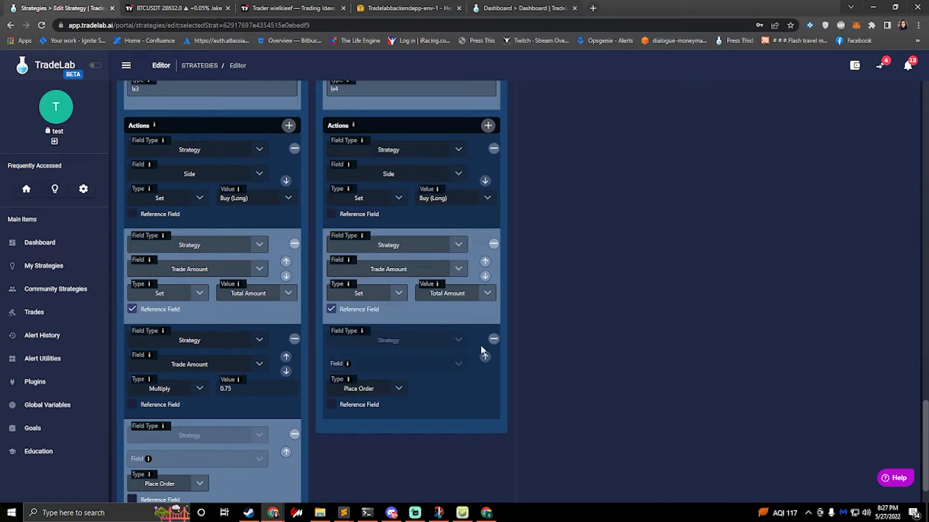
# Step: Clone the L X4 entry rule four times and rename the first copy in the sequence as L X4
pyautogui.scroll(8, 410, 329)
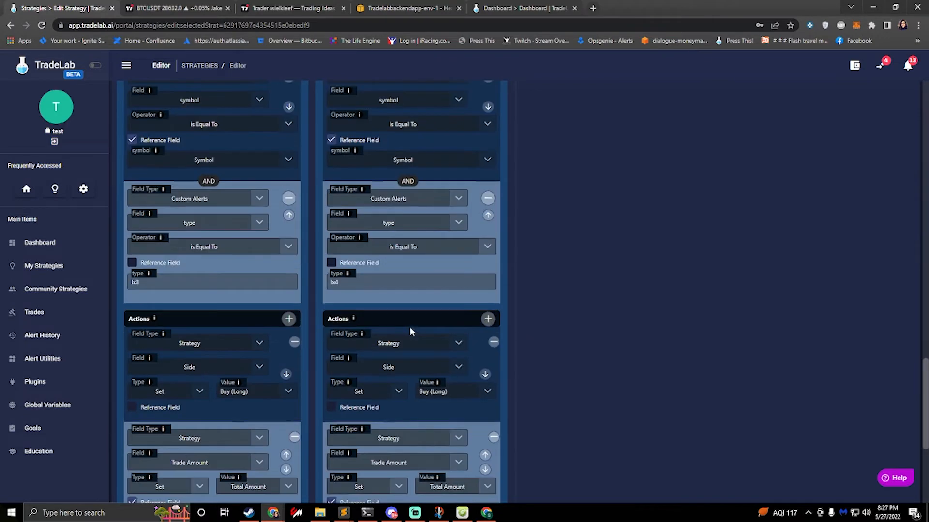
pyautogui.scroll(3, 411, 329)
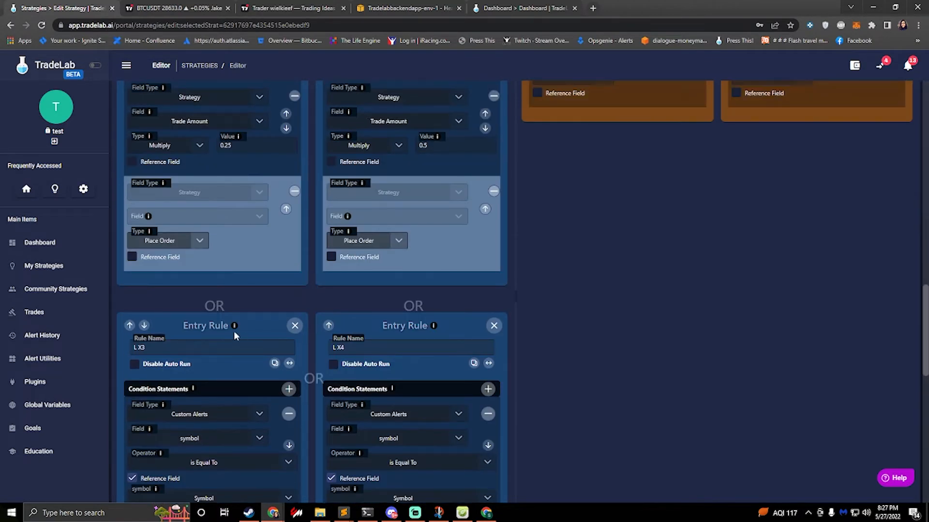
pyautogui.scroll(15, 230, 323)
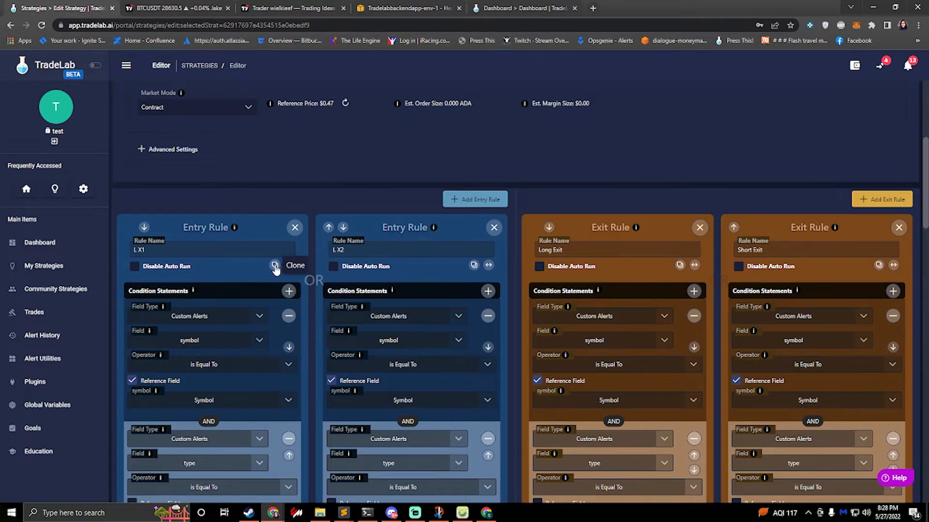
pyautogui.scroll(-15, 365, 307)
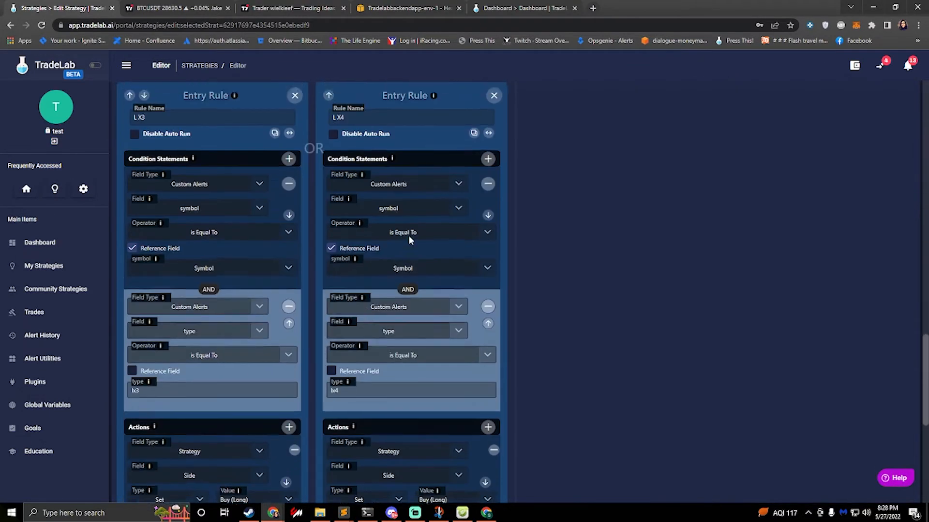
pyautogui.scroll(3, 408, 235)
pyautogui.click(473, 268)
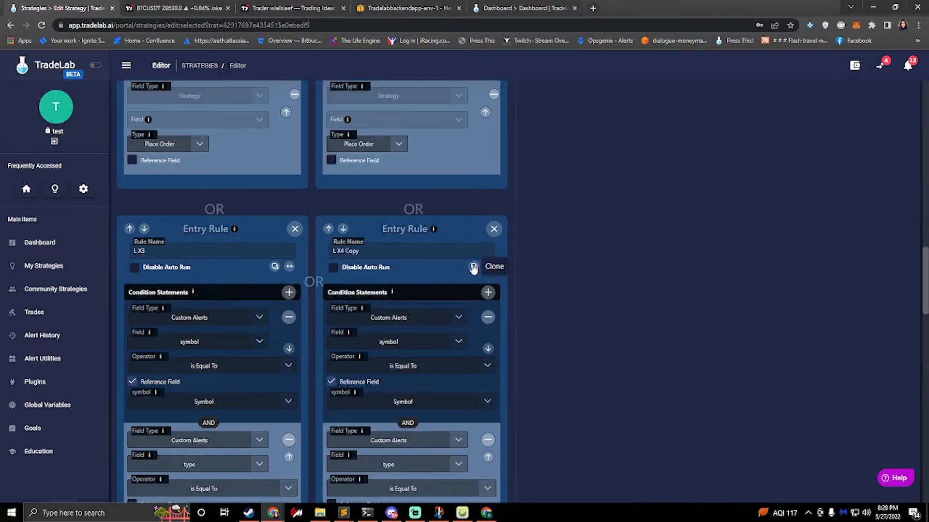
pyautogui.click(472, 268)
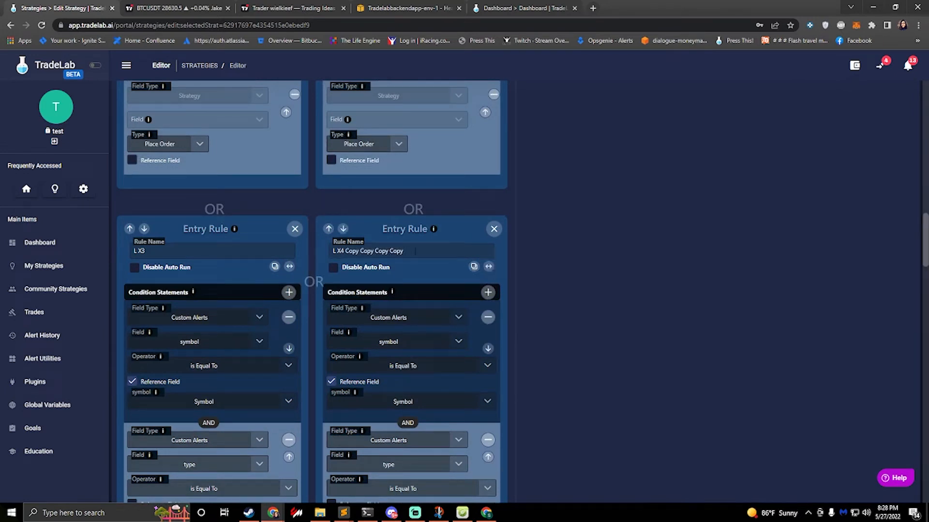
pyautogui.moveTo(401, 251); pyautogui.dragTo(345, 251)
pyautogui.press('BackSpace')
# Step: Rename the L X4 Copy Copy Copy entry rule as S X1
pyautogui.scroll(-15, 270, 299)
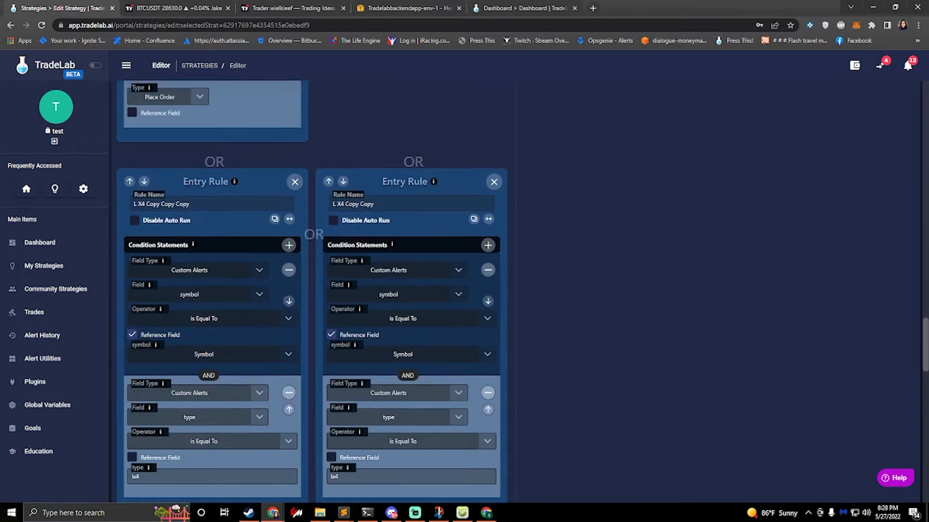
pyautogui.moveTo(191, 203); pyautogui.dragTo(137, 204)
pyautogui.write('X1')
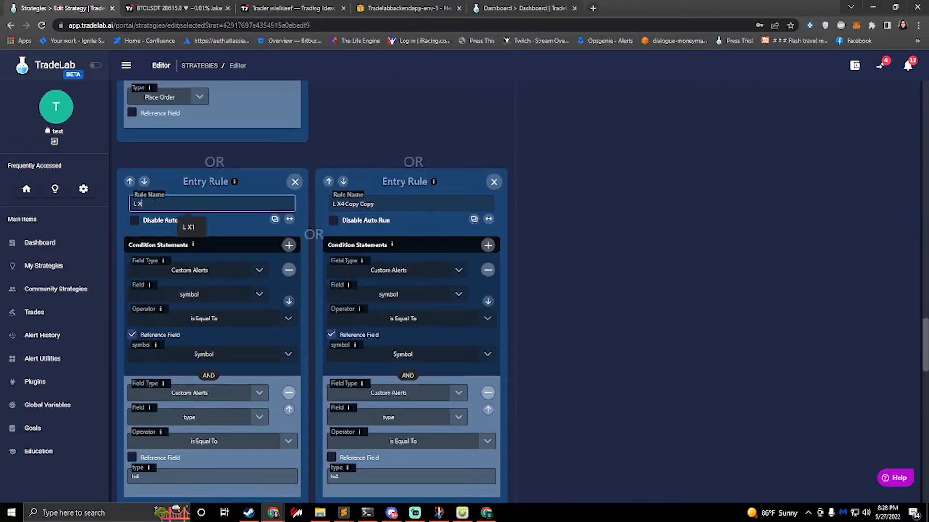
pyautogui.press('Left')
pyautogui.press('Left')
pyautogui.press('Left')
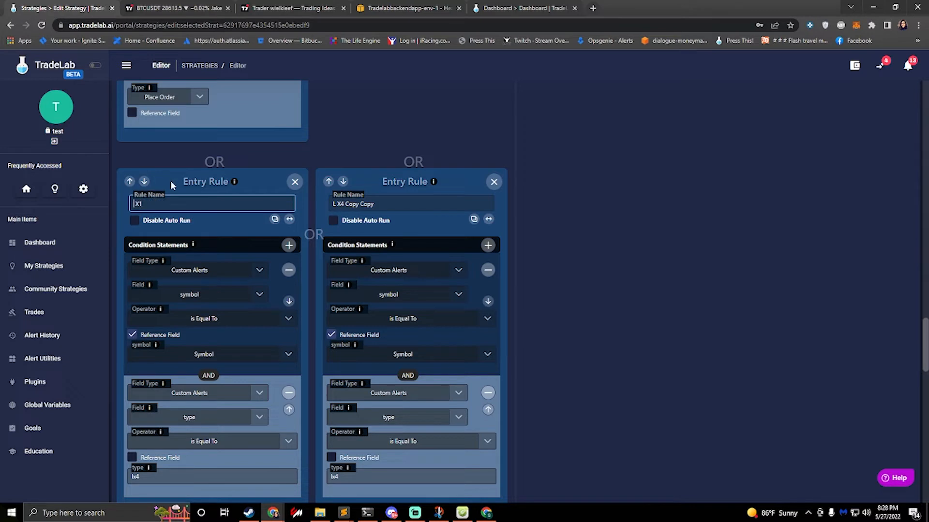
pyautogui.press('BackSpace')
pyautogui.write('S')
# Step: Rename the L X4 Copy Copy entry rule as S X2 and set the alert type conditions of S X1 and S X2 to sx1 and sx2
pyautogui.moveTo(386, 205); pyautogui.dragTo(252, 198)
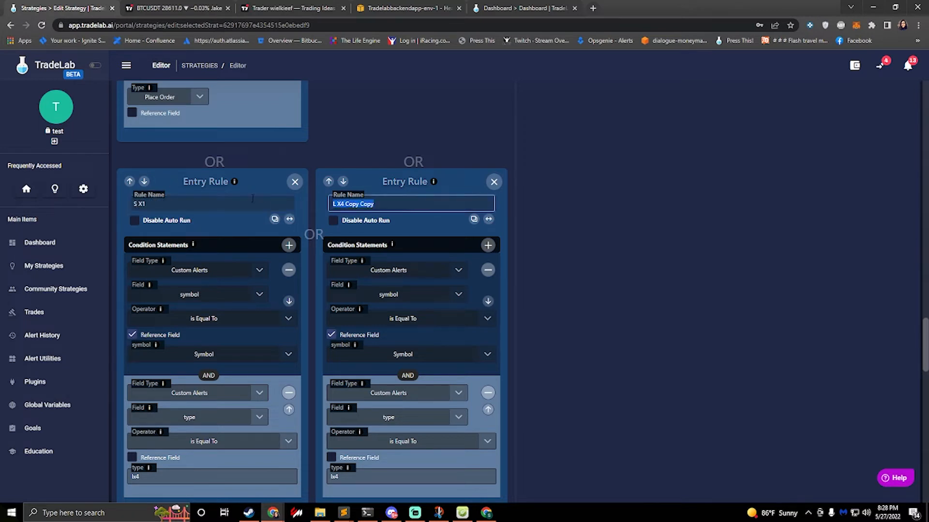
pyautogui.write('S X2')
pyautogui.scroll(-4, 313, 260)
pyautogui.moveTo(157, 284); pyautogui.dragTo(92, 274)
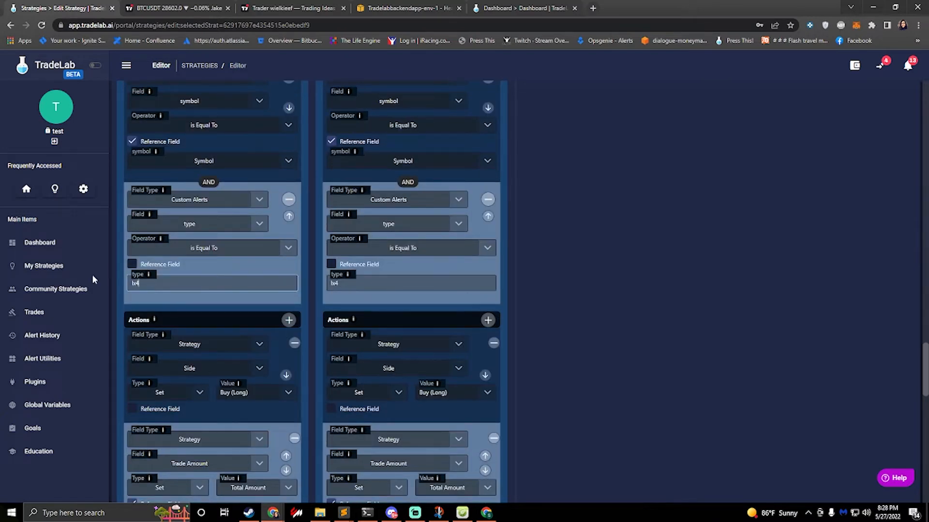
pyautogui.write('sx1')
pyautogui.moveTo(370, 282); pyautogui.dragTo(232, 284)
pyautogui.write('sx2')
# Step: Set the Side action to Sell (Short) in both the S X1 and S X2 entry rules
pyautogui.scroll(-4, 237, 308)
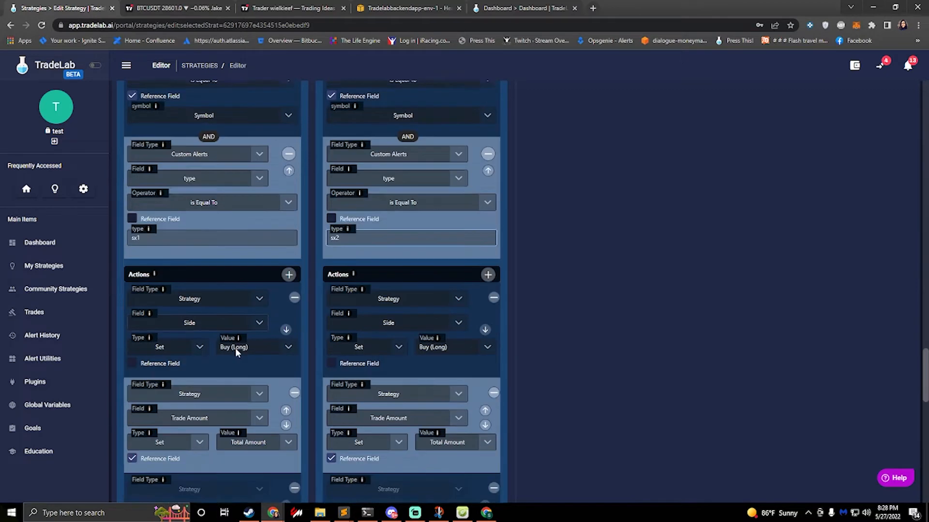
pyautogui.scroll(1, 243, 285)
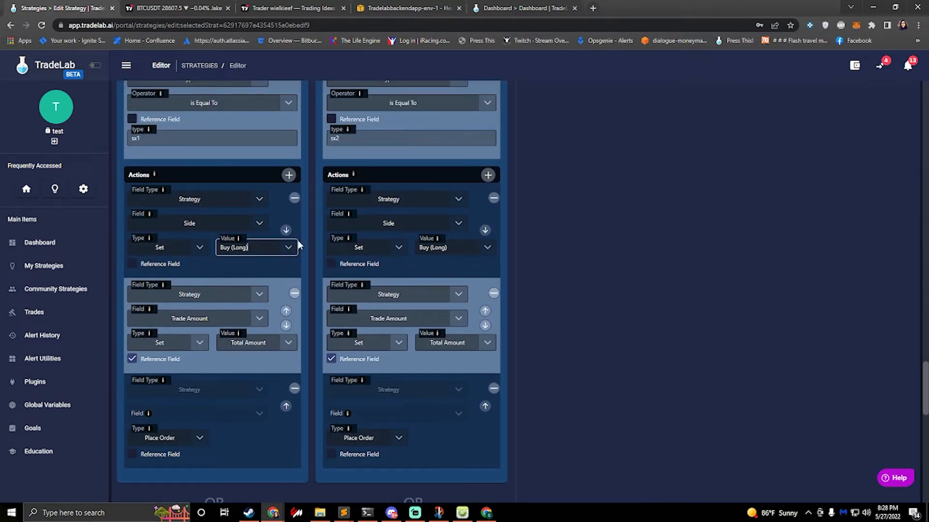
pyautogui.click(279, 247)
pyautogui.click(247, 286)
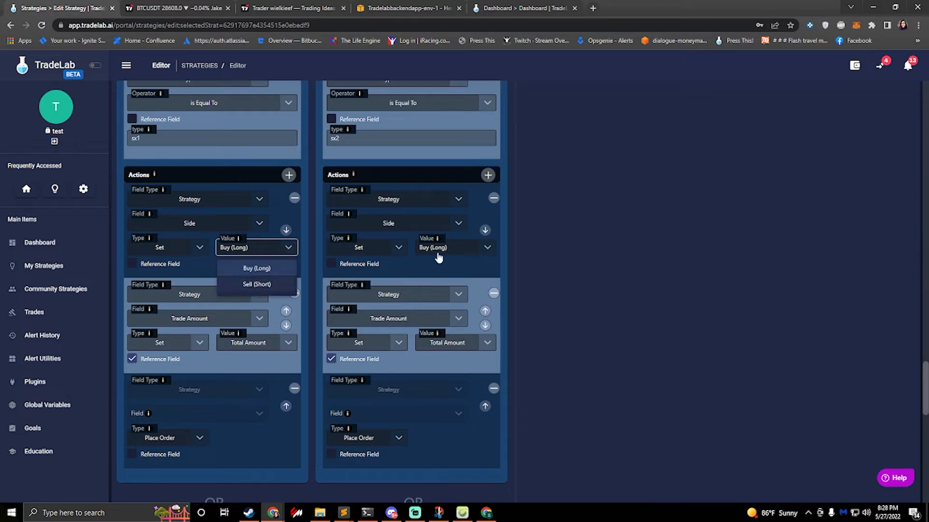
pyautogui.click(468, 249)
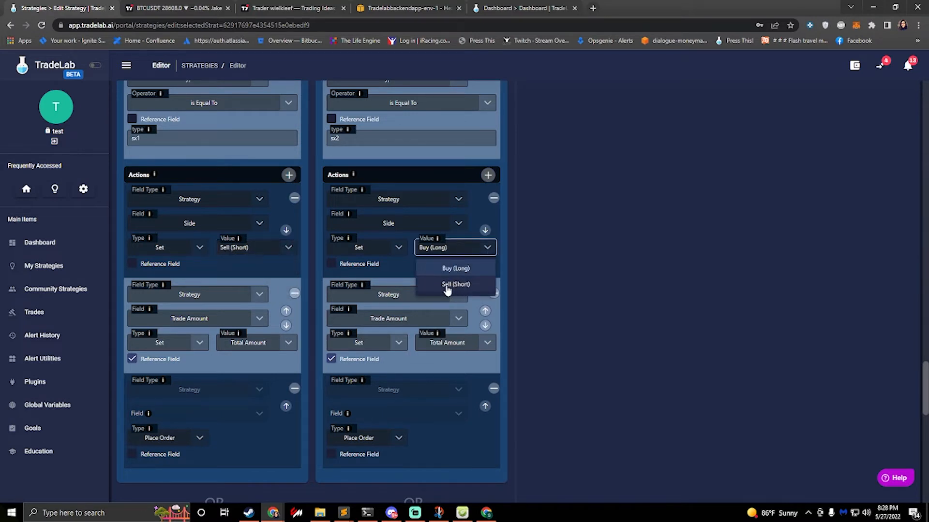
pyautogui.click(453, 286)
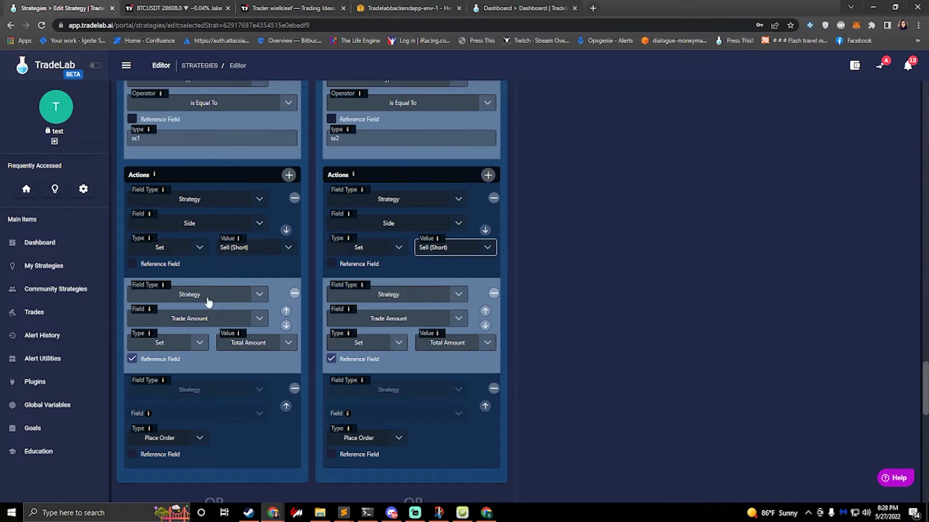
# Step: Add a Multiply action to the S X1 rule, and delete the S X2 rule and the leftover L X4 copies after it
pyautogui.click(290, 176)
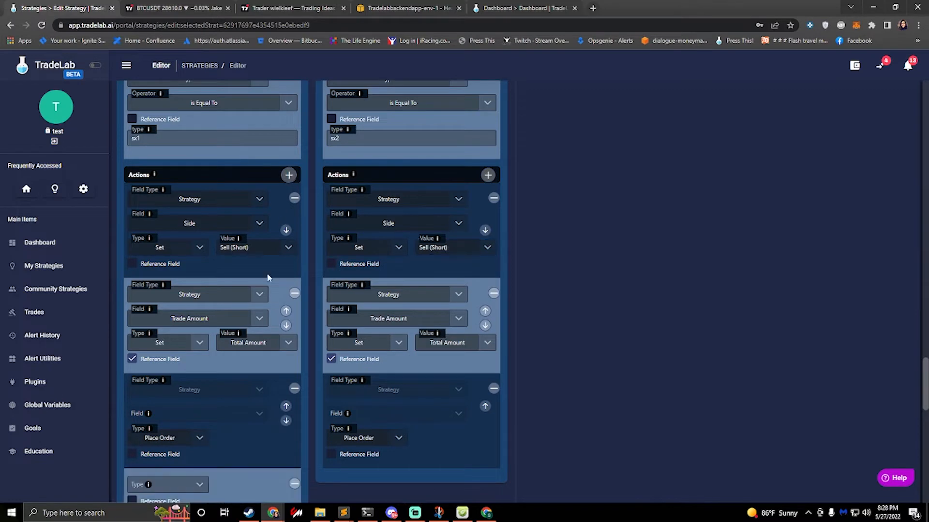
pyautogui.scroll(-2, 254, 430)
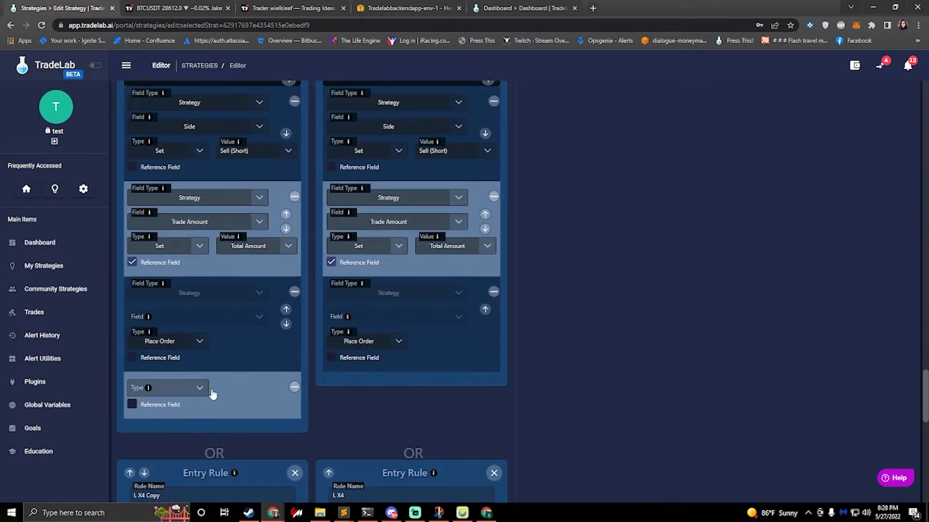
pyautogui.click(177, 387)
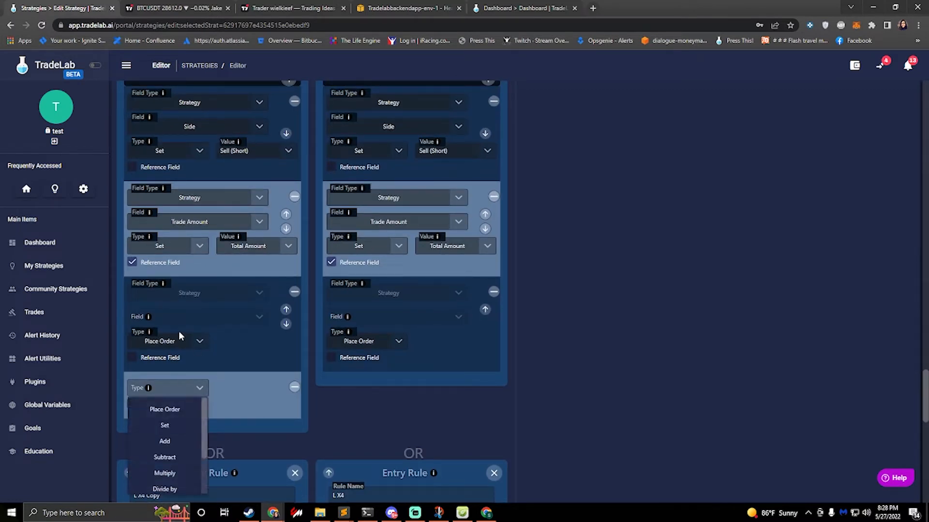
pyautogui.click(164, 473)
pyautogui.scroll(-7, 271, 334)
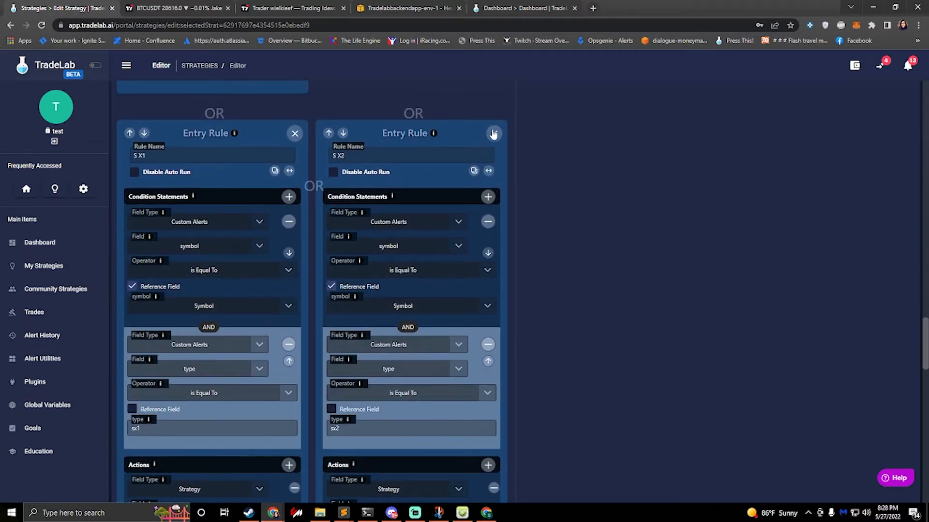
pyautogui.click(493, 133)
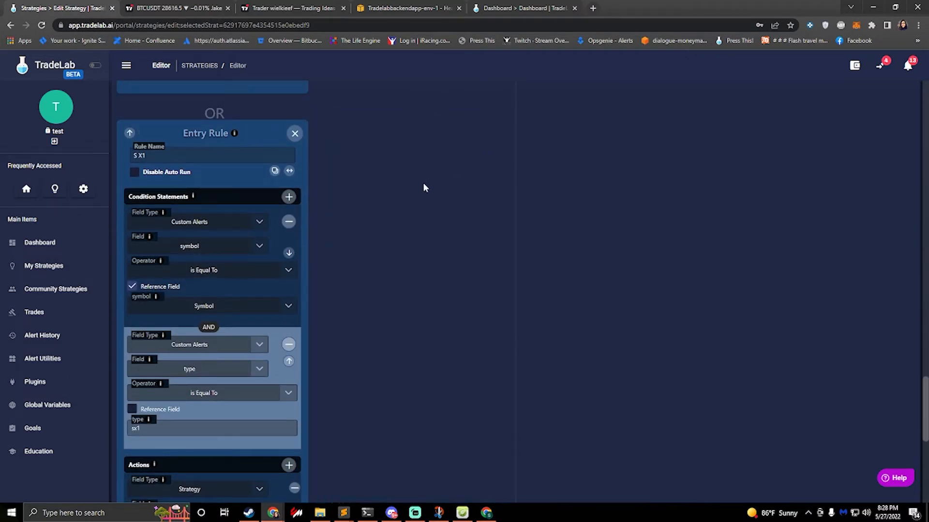
# Step: Move the S X1 rule's Multiply action above Place Order and make it multiply the Trade Amount by 0.25
pyautogui.scroll(-8, 204, 362)
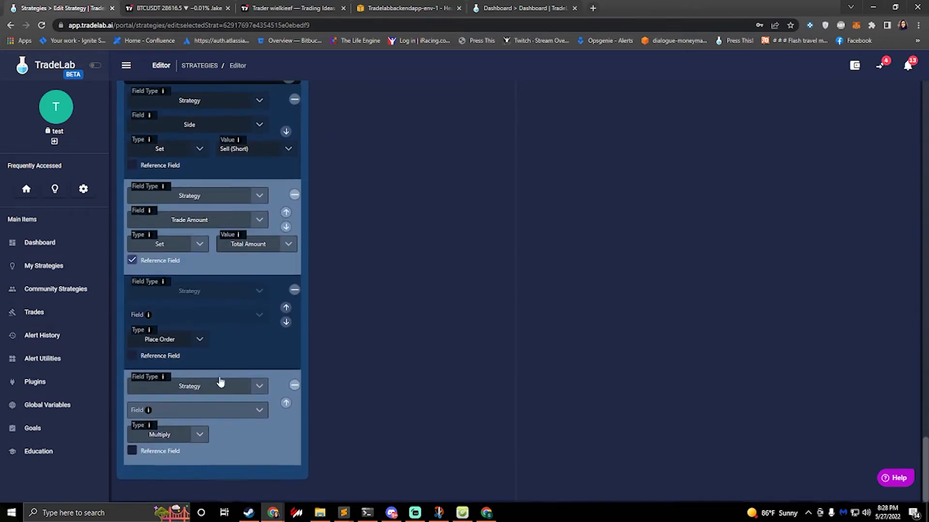
pyautogui.click(286, 403)
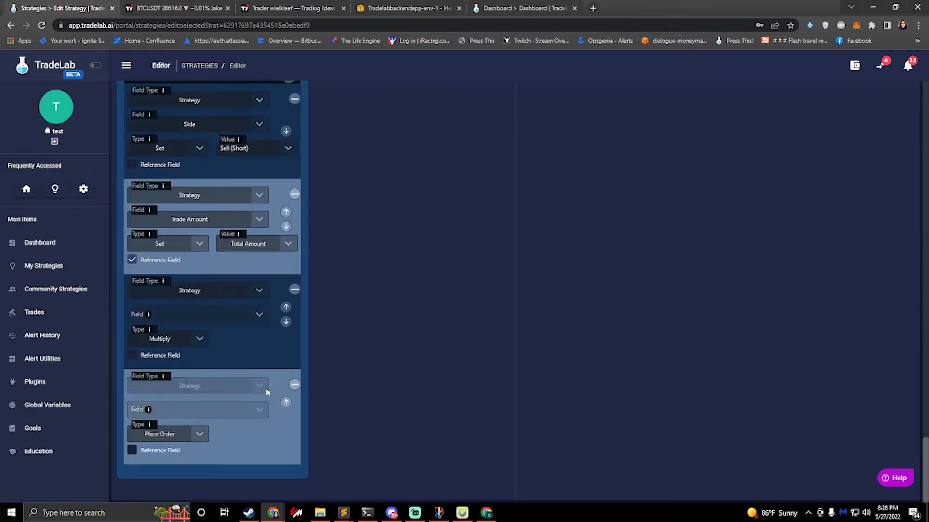
pyautogui.click(212, 317)
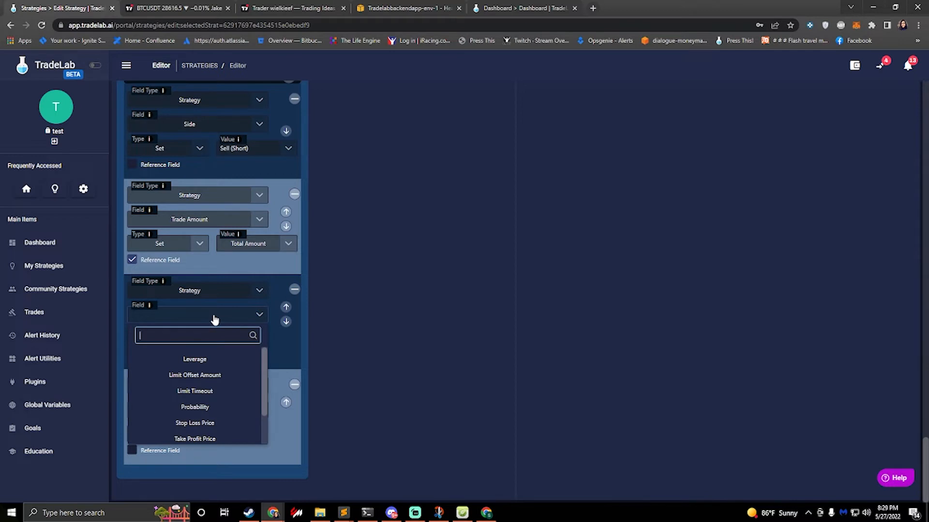
pyautogui.write('trade')
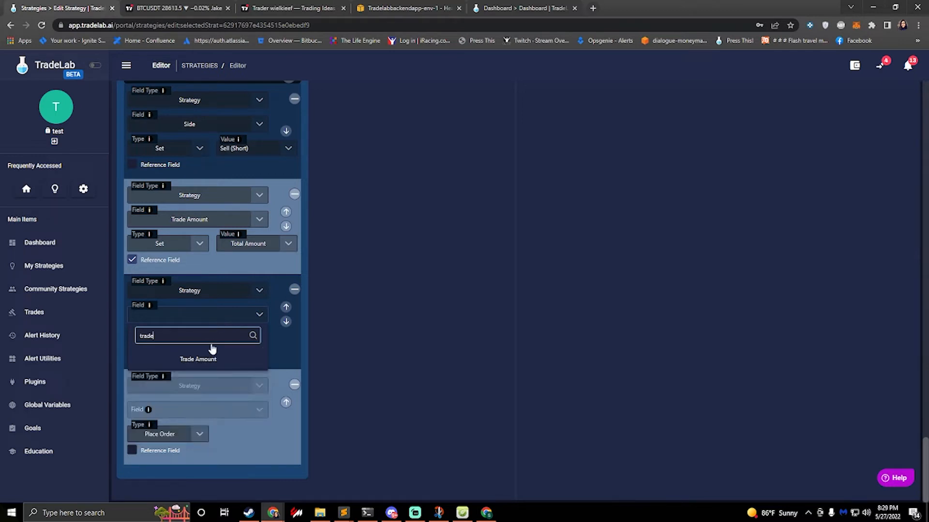
pyautogui.click(202, 366)
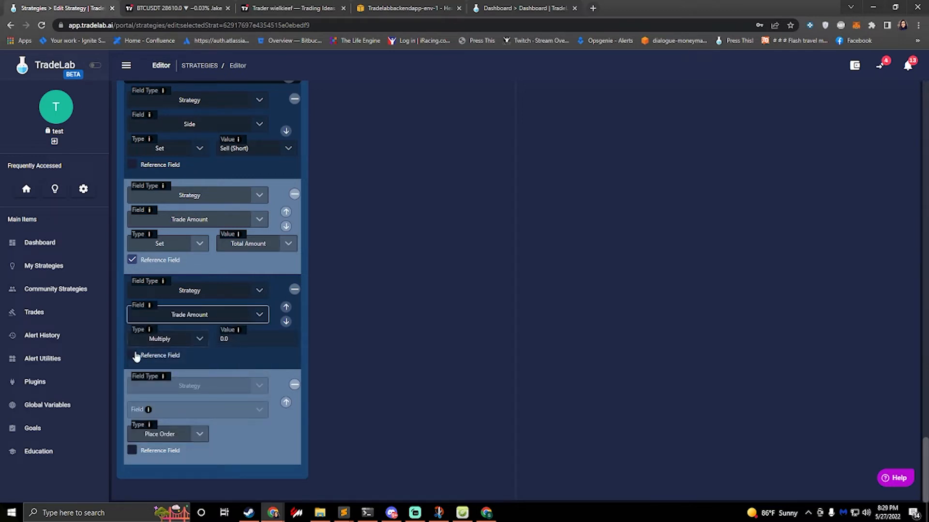
pyautogui.click(262, 339)
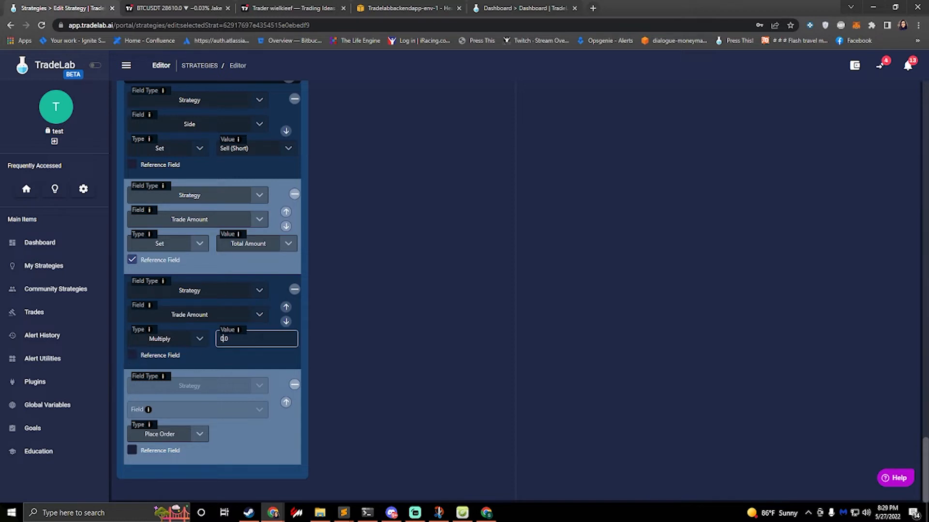
pyautogui.hotkey('ctrl', 'a')
pyautogui.write('0.25')
# Step: Clone the S X1 entry rule three times and rename the first two rules in the sequence as S X1 and S X2
pyautogui.scroll(-7, 320, 270)
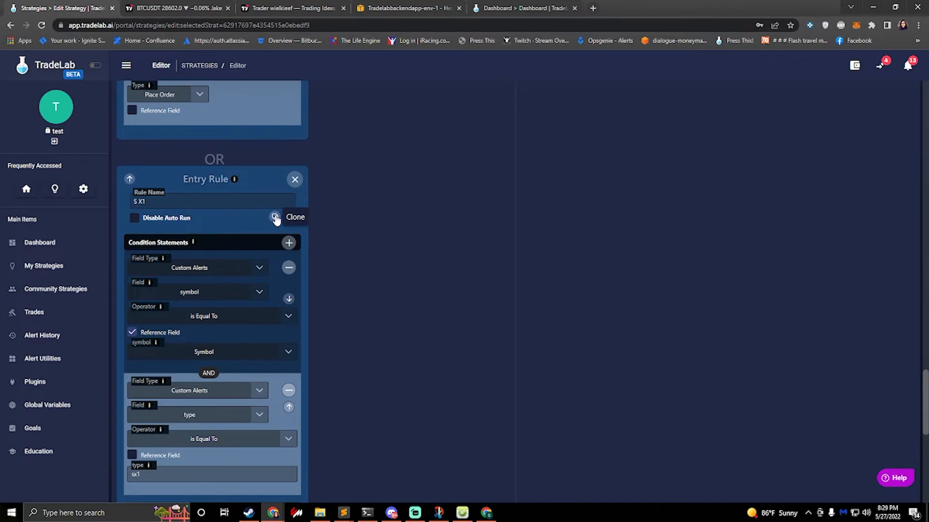
pyautogui.click(275, 217)
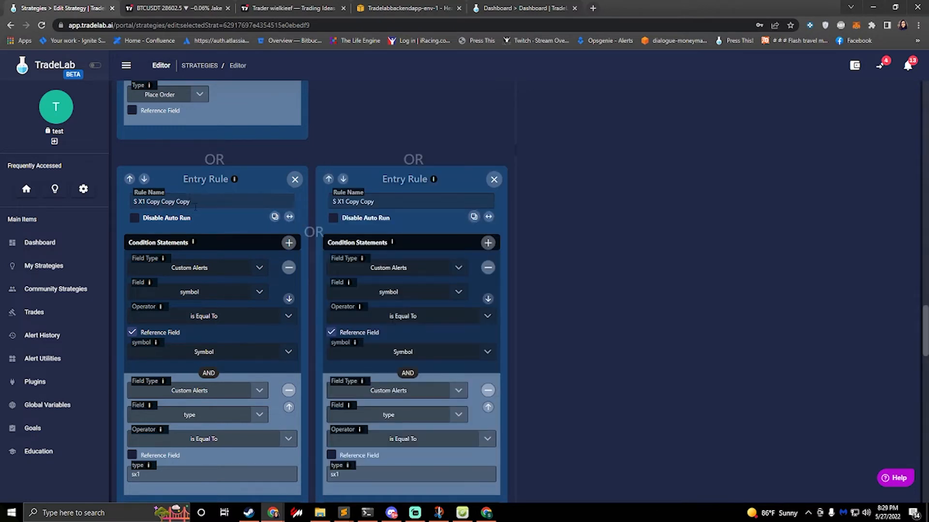
pyautogui.moveTo(196, 207); pyautogui.dragTo(146, 203)
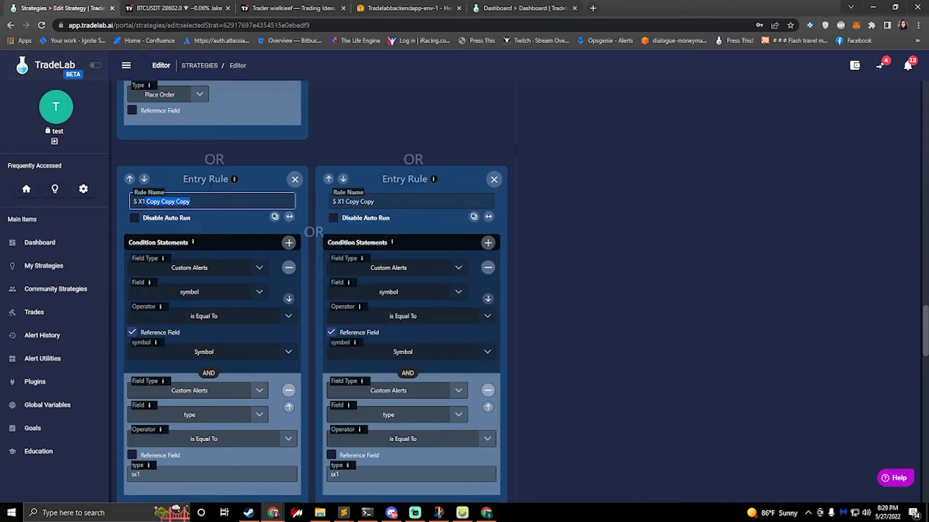
pyautogui.press('BackSpace')
pyautogui.moveTo(375, 202); pyautogui.dragTo(341, 201)
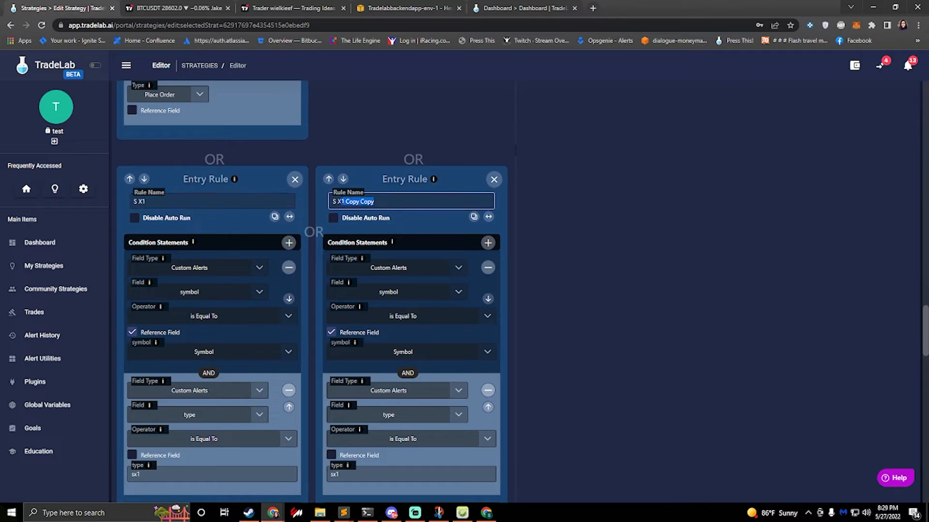
pyautogui.write('2')
# Step: In the S X2 rule, set the alert type condition to sx2 and the Trade Amount multiplier to 0.5
pyautogui.click(351, 476)
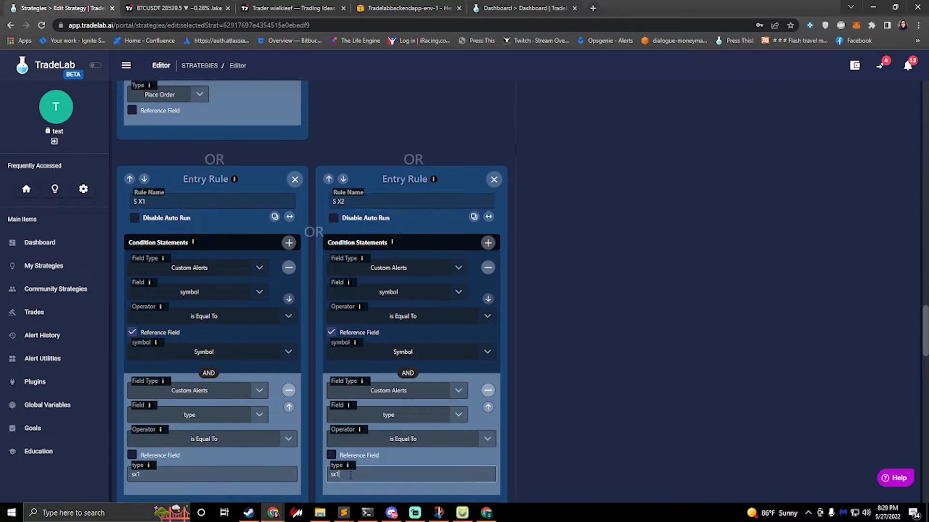
pyautogui.press('BackSpace')
pyautogui.write('2')
pyautogui.scroll(-8, 385, 411)
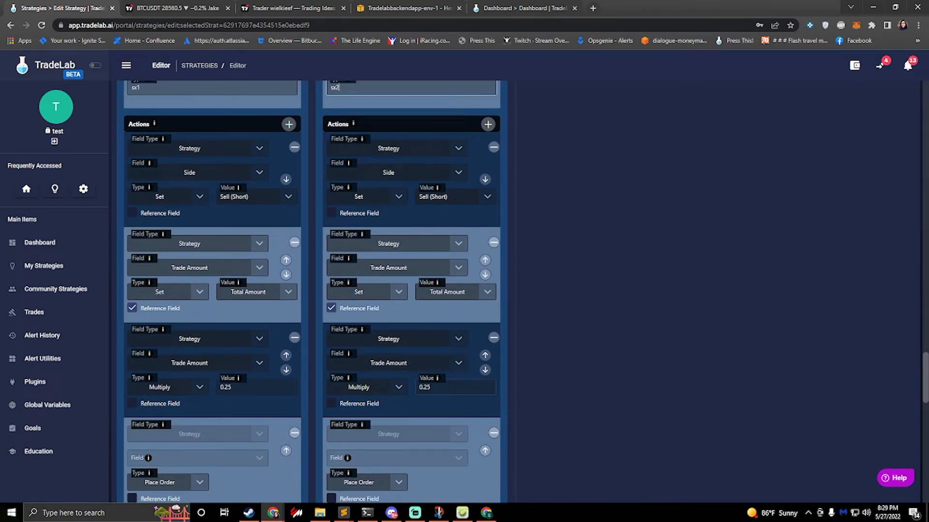
pyautogui.moveTo(431, 387); pyautogui.dragTo(424, 388)
pyautogui.write('5')
# Step: Rename the S X1 Copy entry rule as S X3 and the last S X1 entry rule as S X4
pyautogui.scroll(-7, 541, 331)
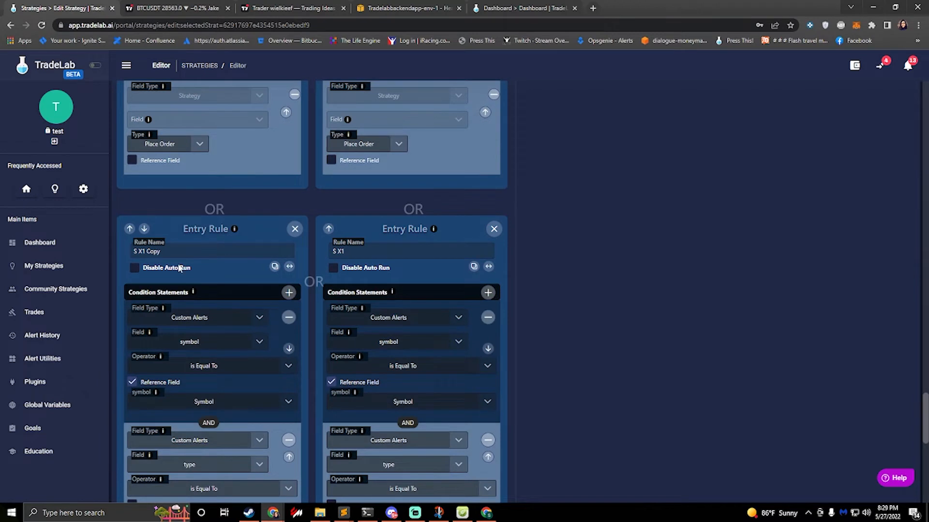
pyautogui.doubleClick(153, 251)
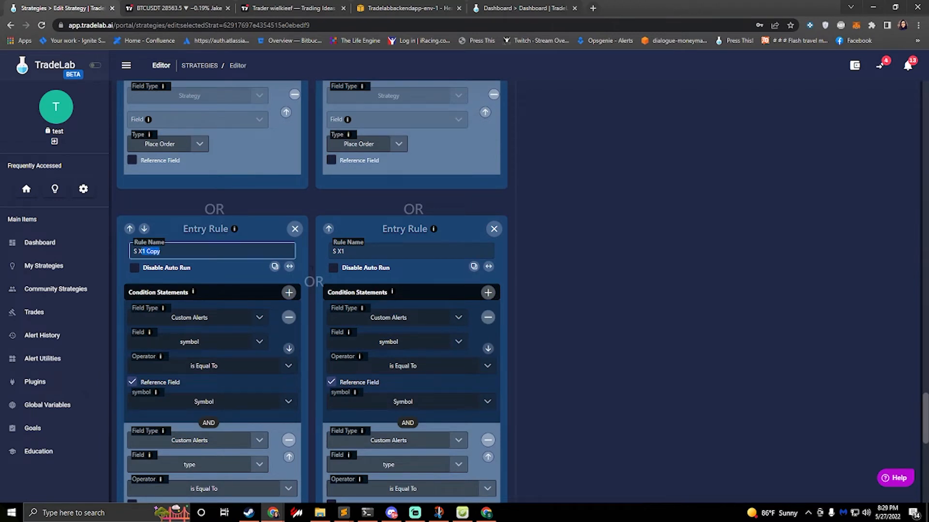
pyautogui.write('X3')
pyautogui.click(345, 251)
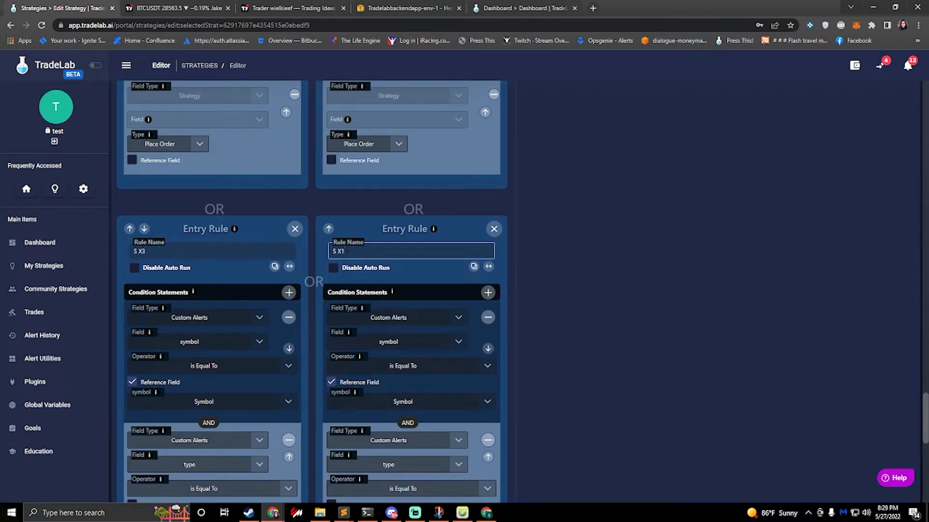
pyautogui.press('BackSpace')
pyautogui.write('3')
# Step: Set the alert type condition to sx3 in the S X3 rule and to sx4 in the S X4 rule
pyautogui.scroll(-4, 233, 410)
pyautogui.scroll(-1, 212, 398)
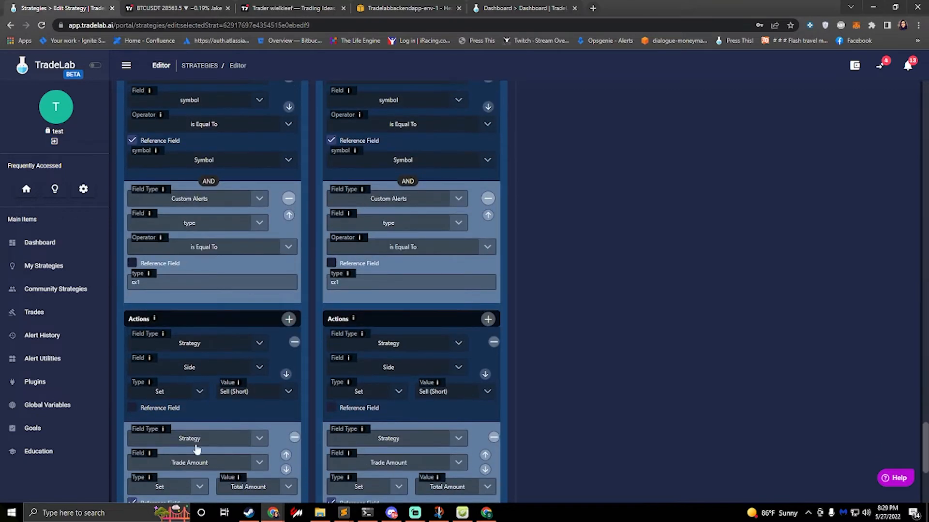
pyautogui.click(173, 281)
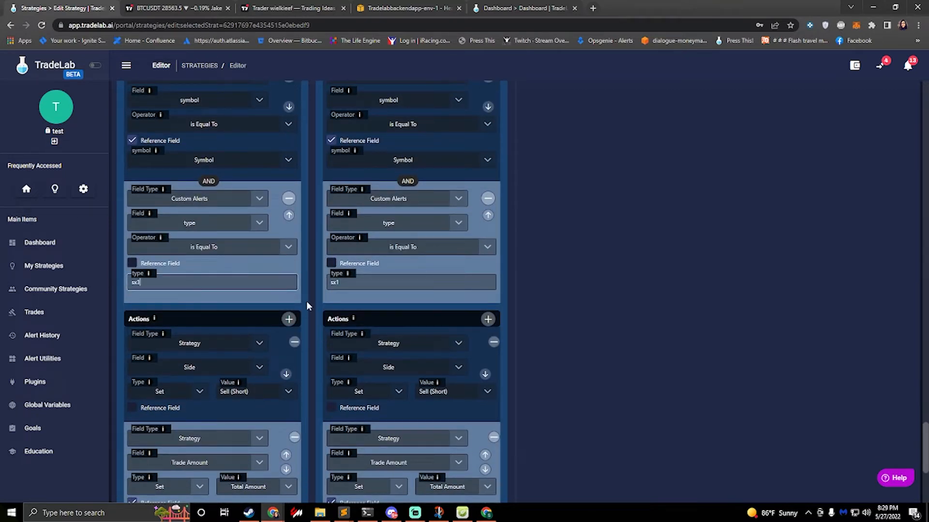
pyautogui.click(347, 282)
pyautogui.write('4')
# Step: Set the S X3 rule's Trade Amount multiplier to 0.75 and remove the Multiply action from the S X4 rule
pyautogui.scroll(-5, 269, 152)
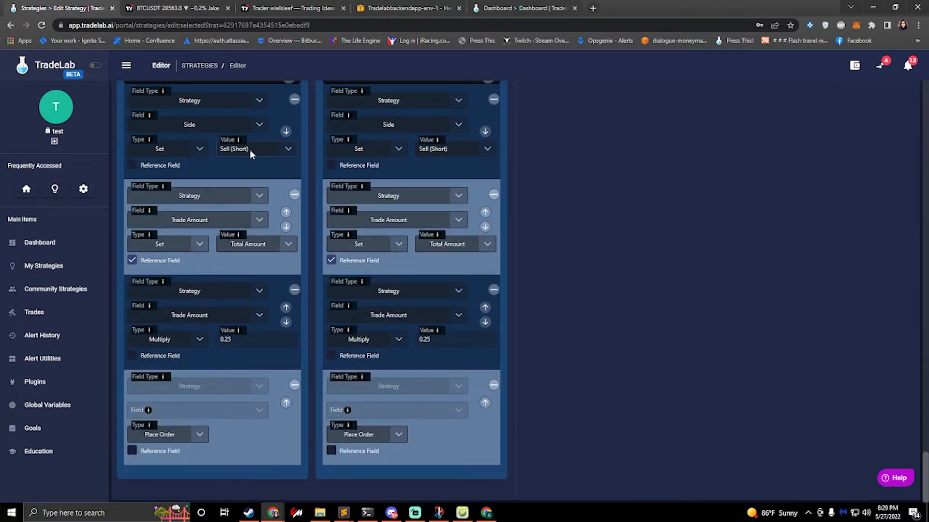
pyautogui.click(237, 335)
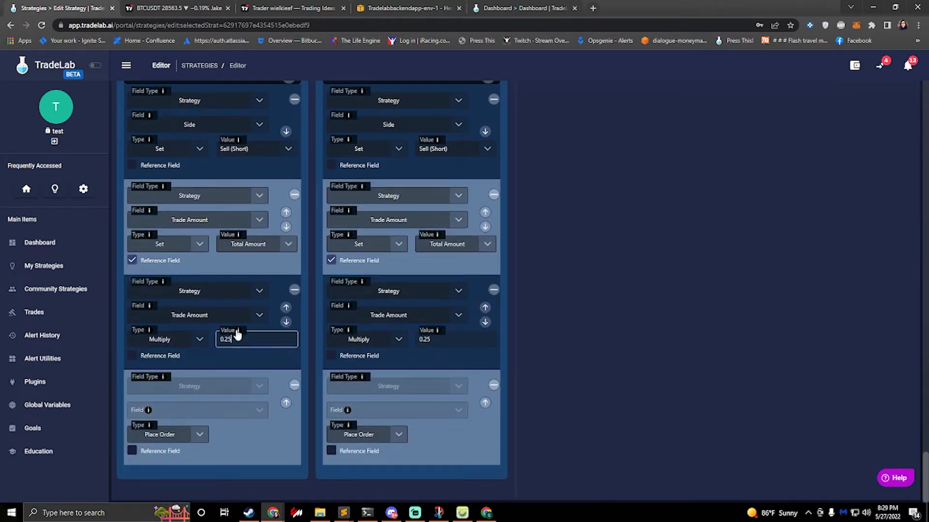
pyautogui.press('BackSpace')
pyautogui.press('BackSpace')
pyautogui.write('75')
pyautogui.click(453, 340)
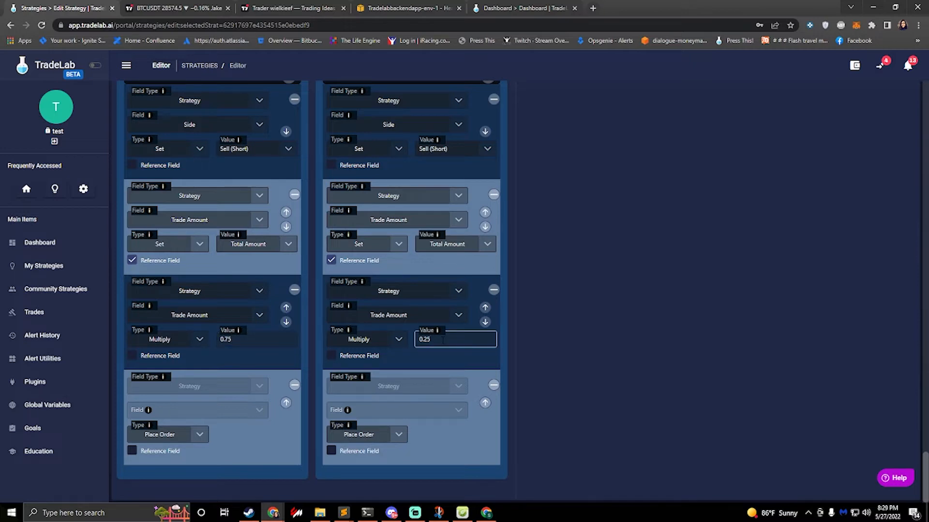
pyautogui.click(493, 290)
# Step: Review the entry rules from S X4 back up to L X1 alongside the exit rules
pyautogui.scroll(7, 531, 298)
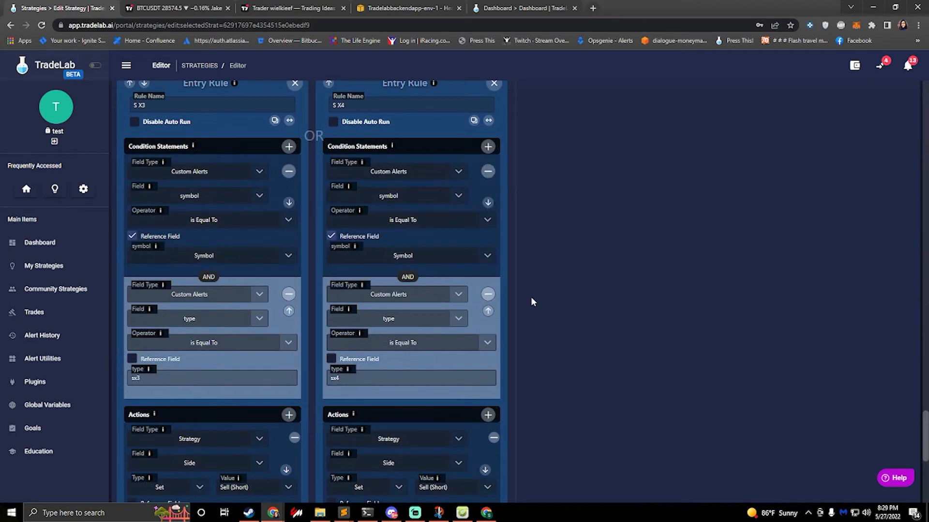
pyautogui.scroll(2, 531, 302)
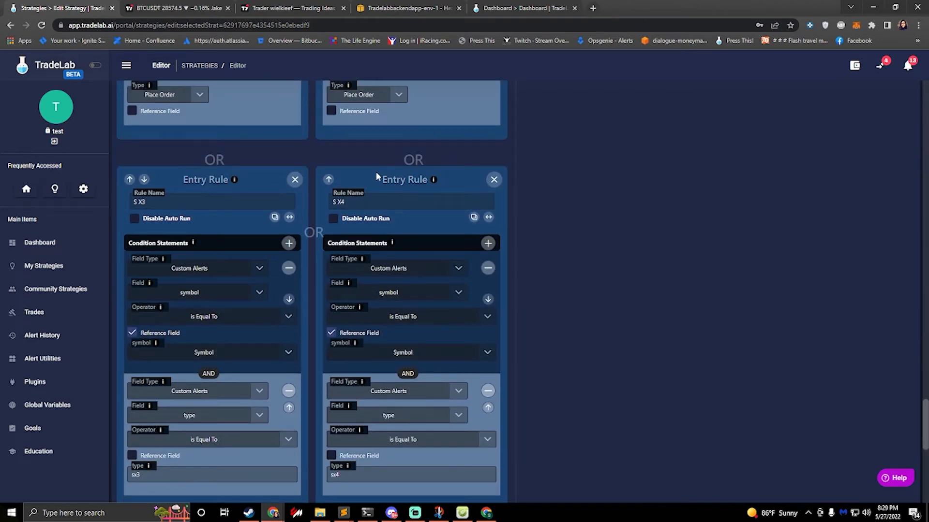
pyautogui.scroll(14, 376, 173)
pyautogui.scroll(10, 422, 178)
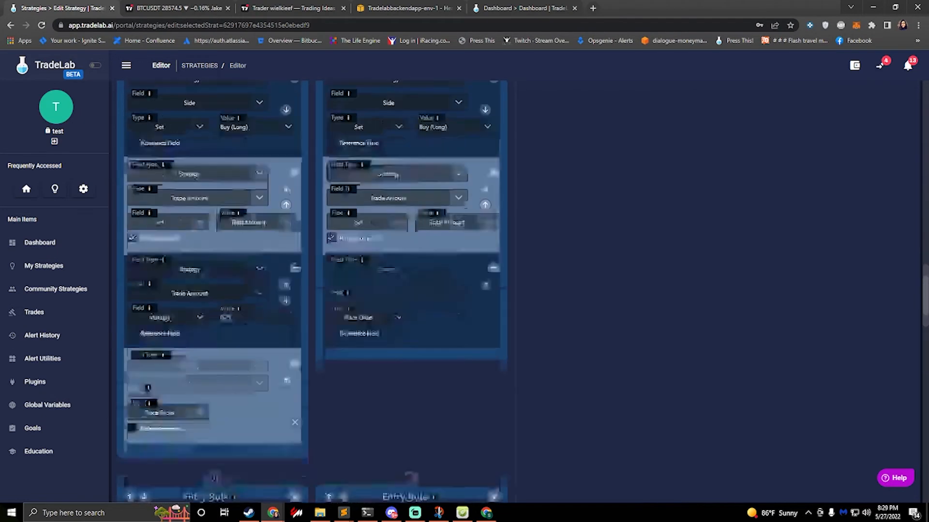
pyautogui.scroll(10, 537, 172)
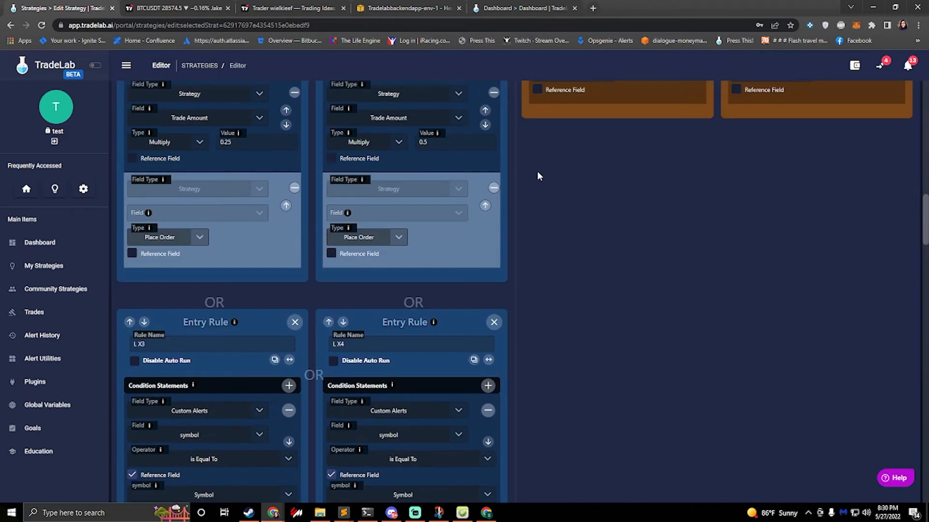
pyautogui.scroll(3, 541, 174)
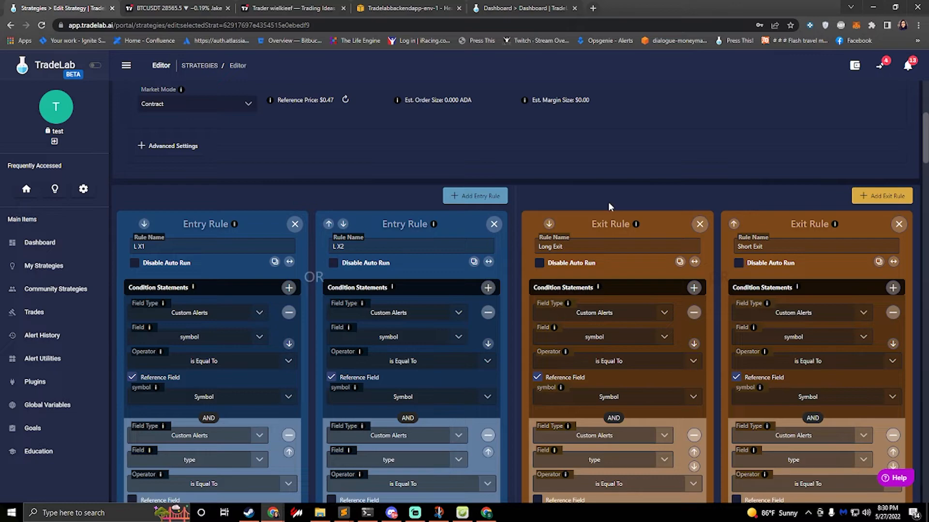
# Step: Delete the Long Exit rule and rename the Short Exit rule as Long TP 1
pyautogui.scroll(-11, 358, 330)
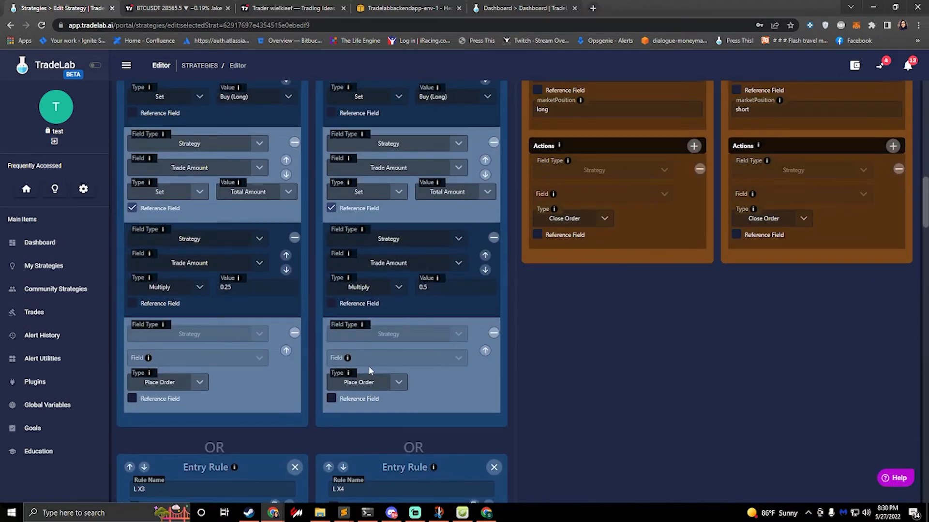
pyautogui.scroll(15, 369, 365)
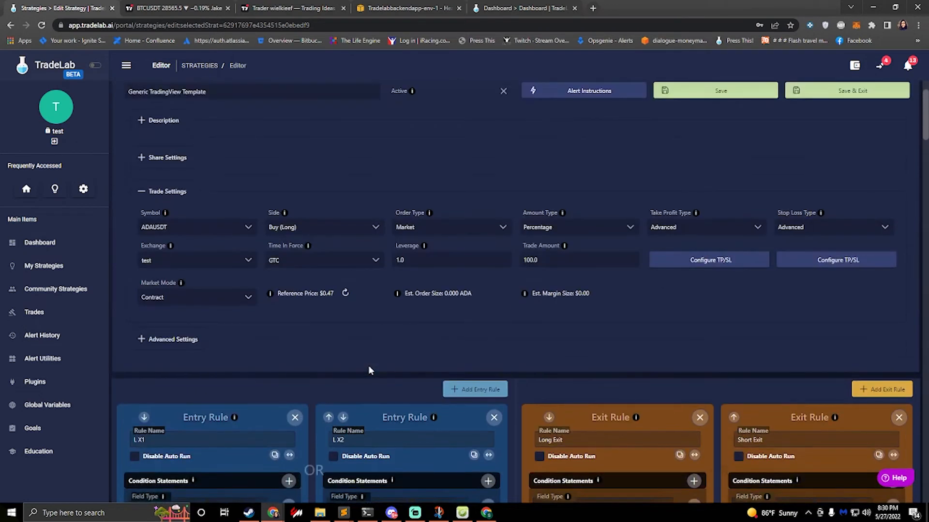
pyautogui.scroll(-2, 368, 368)
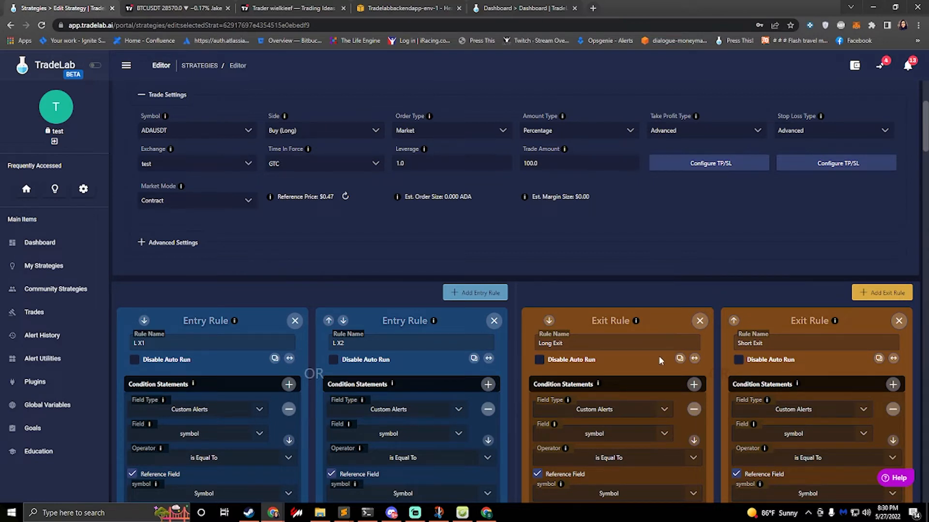
pyautogui.click(700, 321)
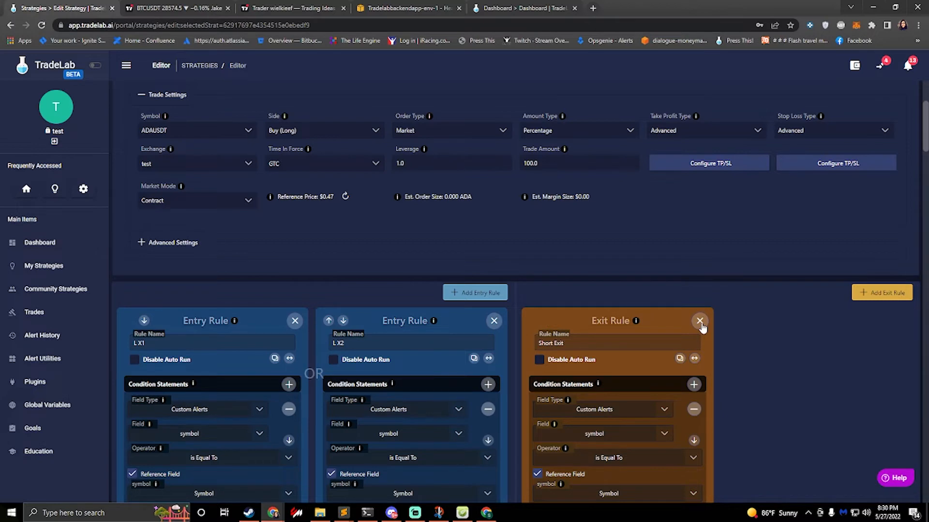
pyautogui.scroll(-4, 632, 340)
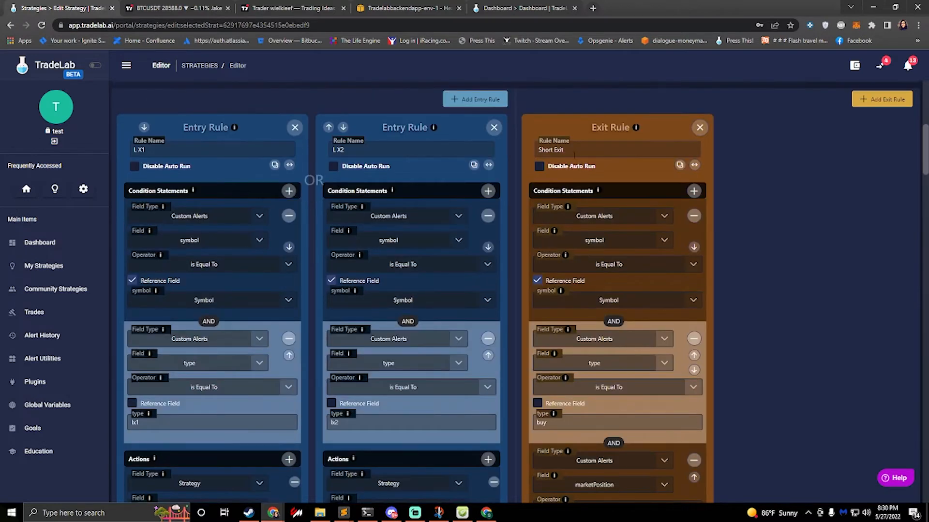
pyautogui.tripleClick(551, 150)
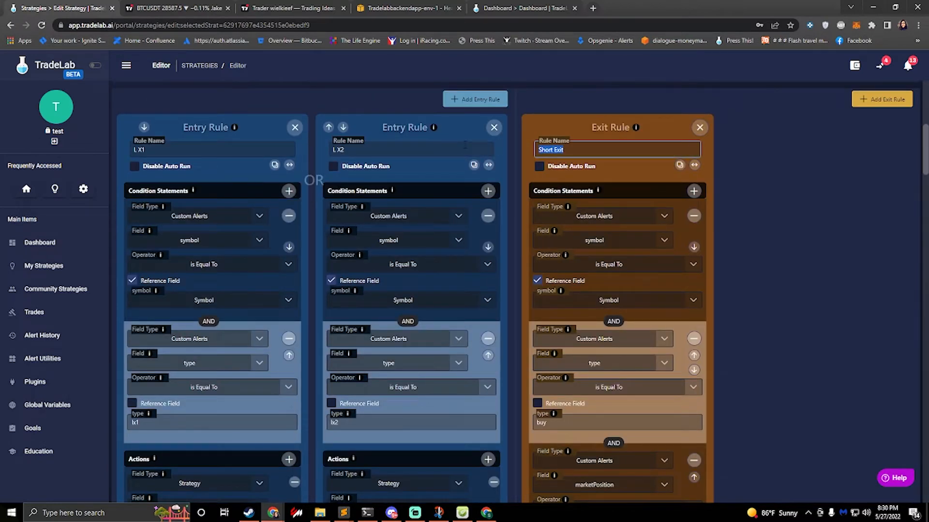
pyautogui.write('Long TP 1')
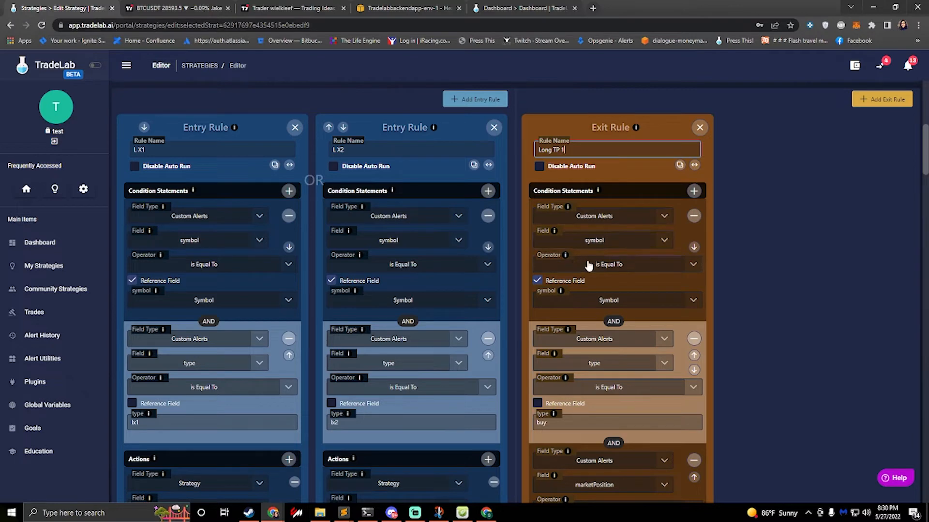
# Step: Set the Long TP 1 rule's alert type condition to ltp1 and remove its marketPosition condition
pyautogui.scroll(-2, 595, 302)
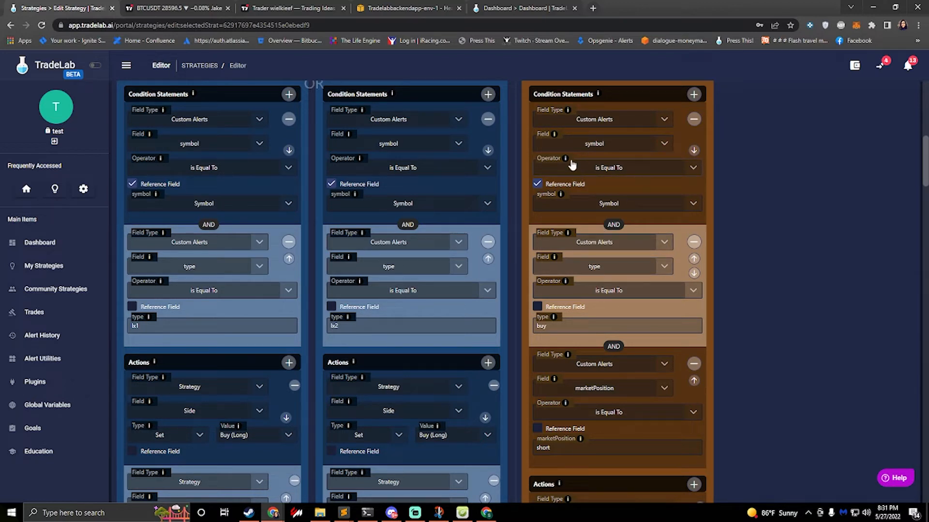
pyautogui.scroll(5, 568, 164)
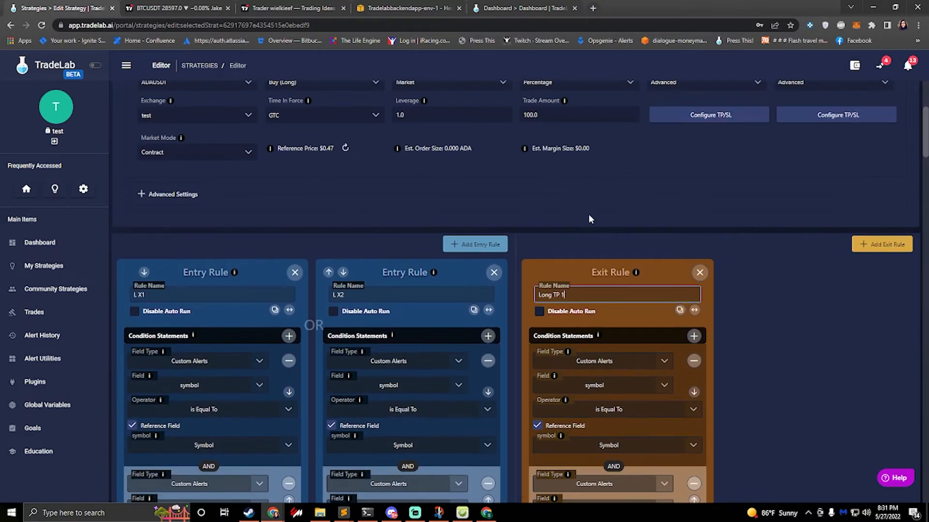
pyautogui.scroll(1, 623, 185)
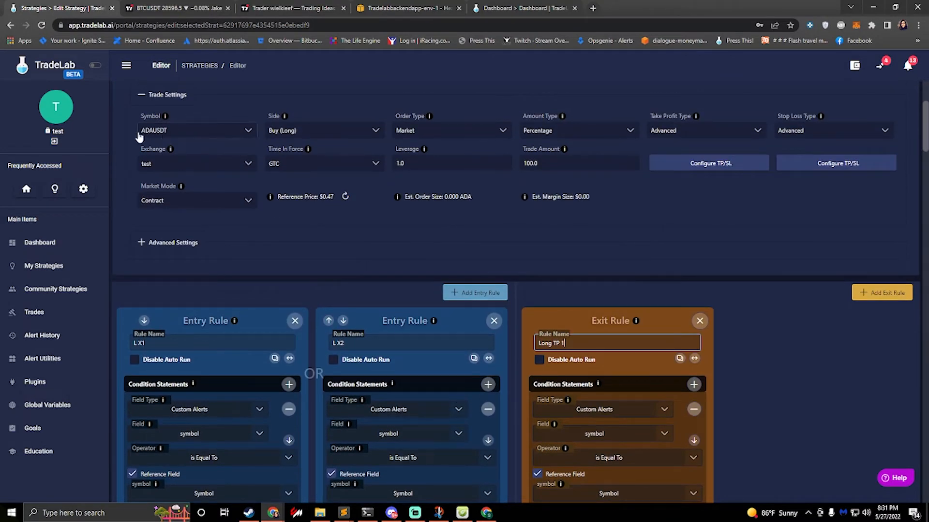
pyautogui.scroll(-1, 638, 417)
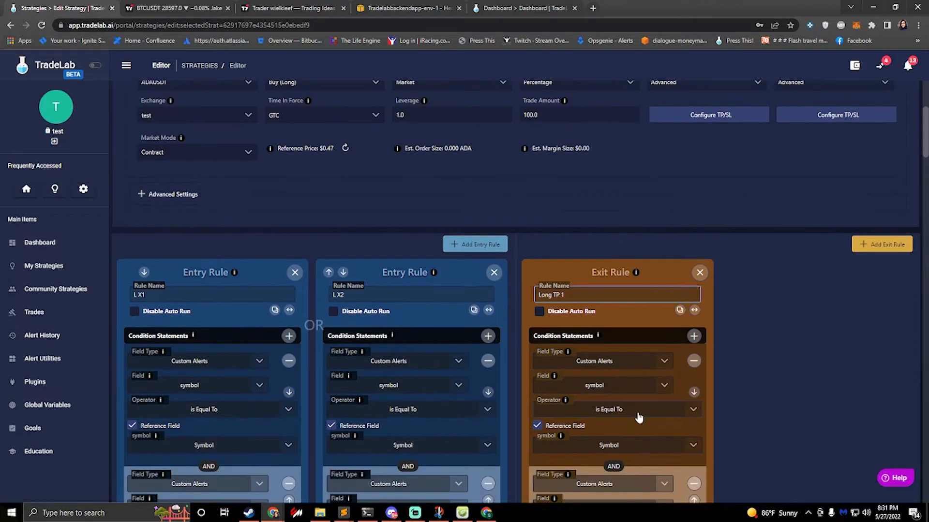
pyautogui.scroll(-2, 639, 417)
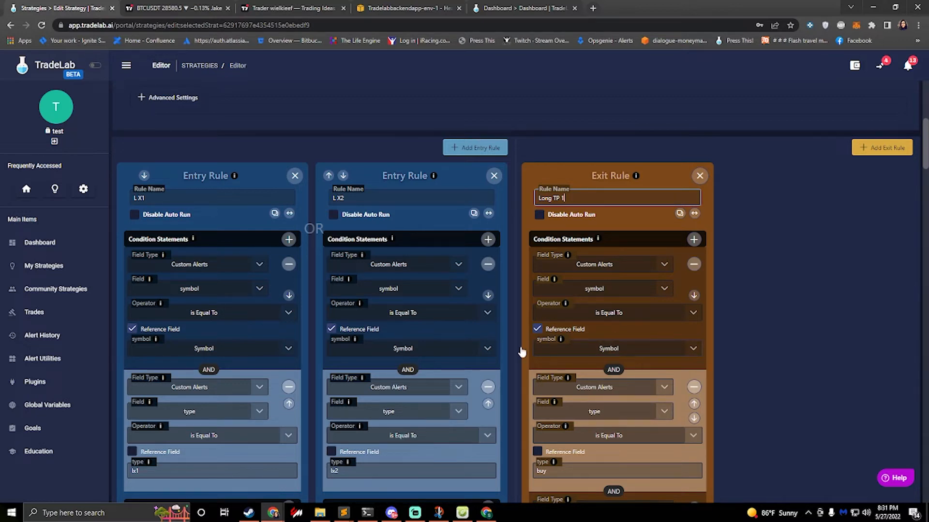
pyautogui.scroll(-3, 535, 335)
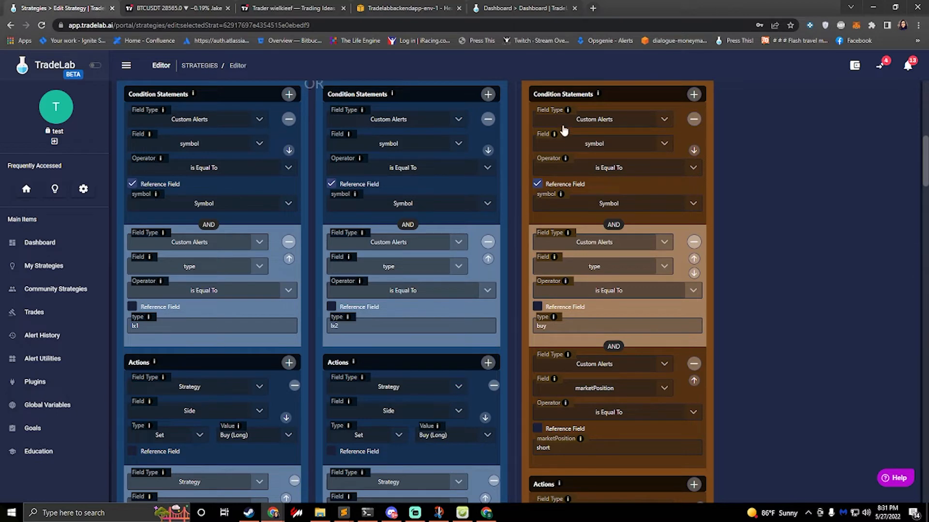
pyautogui.scroll(1, 519, 164)
pyautogui.click(568, 95)
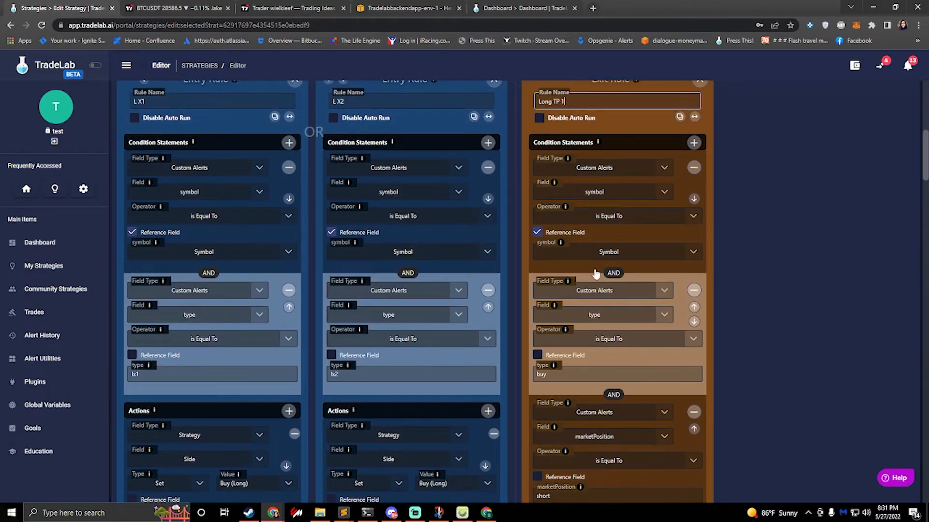
pyautogui.click(561, 375)
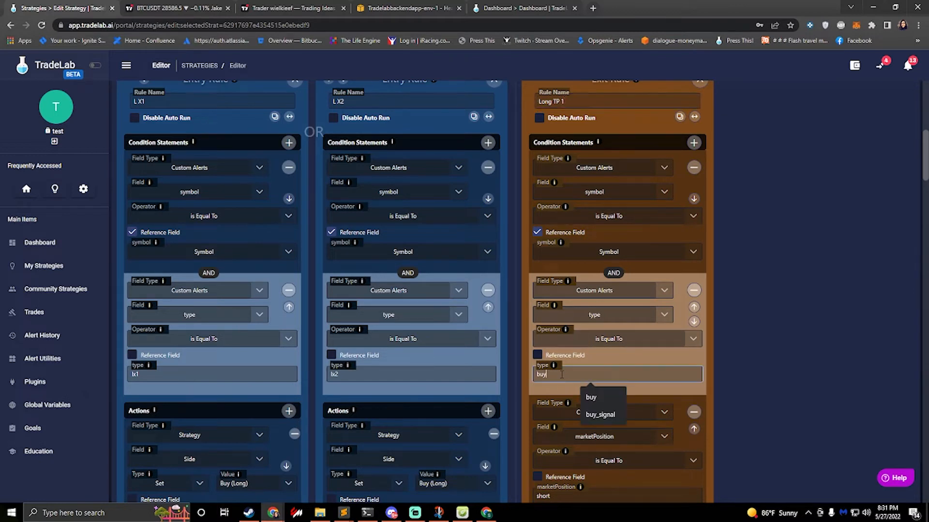
pyautogui.write('ltp1')
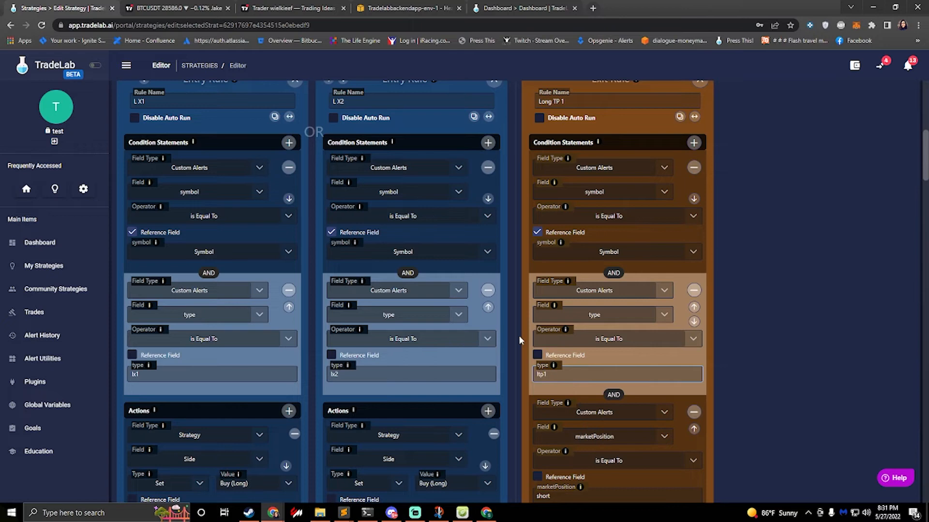
pyautogui.scroll(-3, 518, 336)
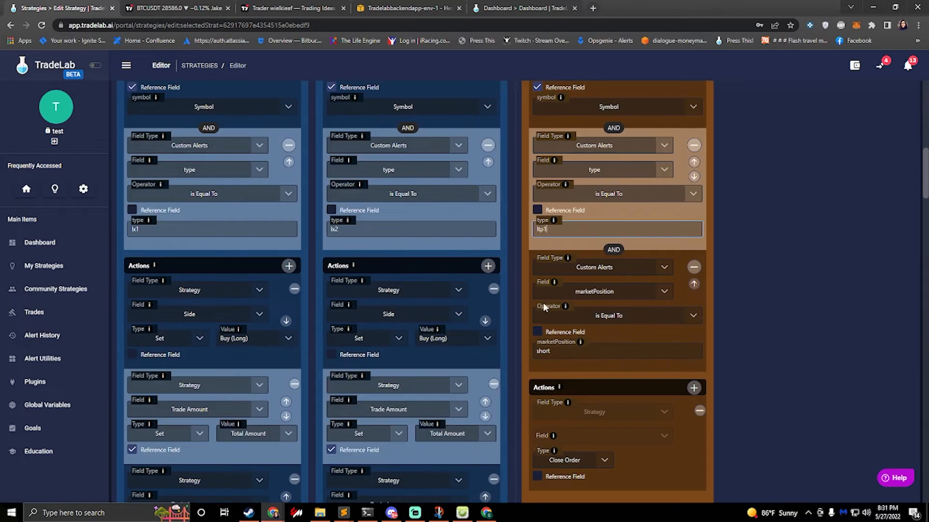
pyautogui.click(694, 267)
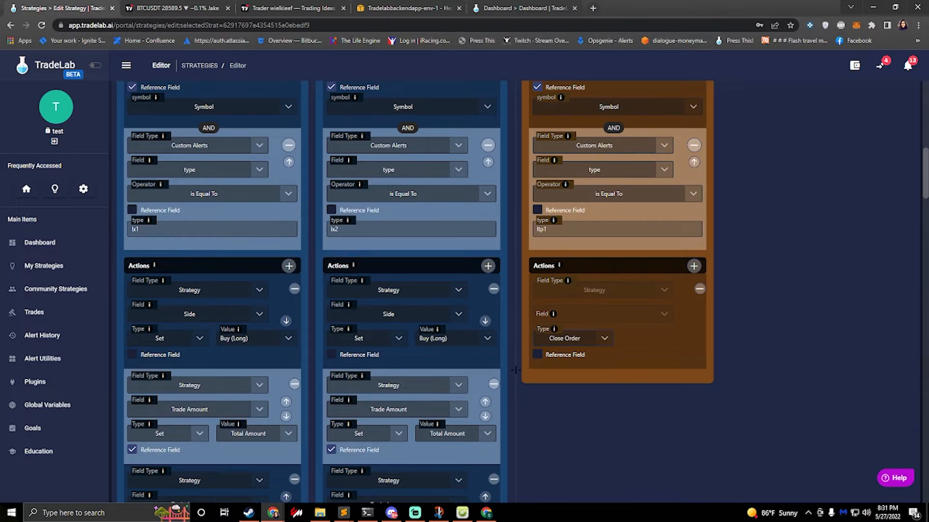
# Step: Switch to the Discord conversation and read how the long and short take-profit alerts are defined
pyautogui.click(391, 513)
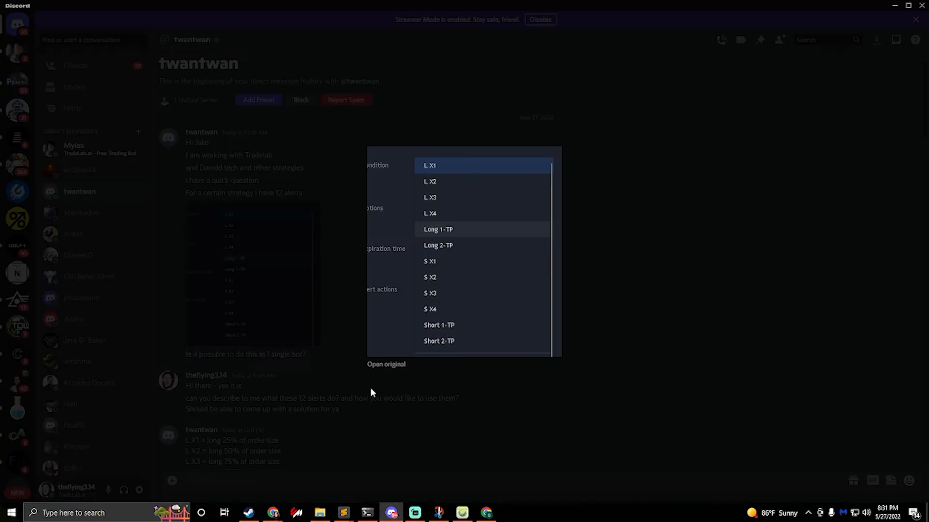
pyautogui.click(297, 370)
pyautogui.scroll(-3, 294, 368)
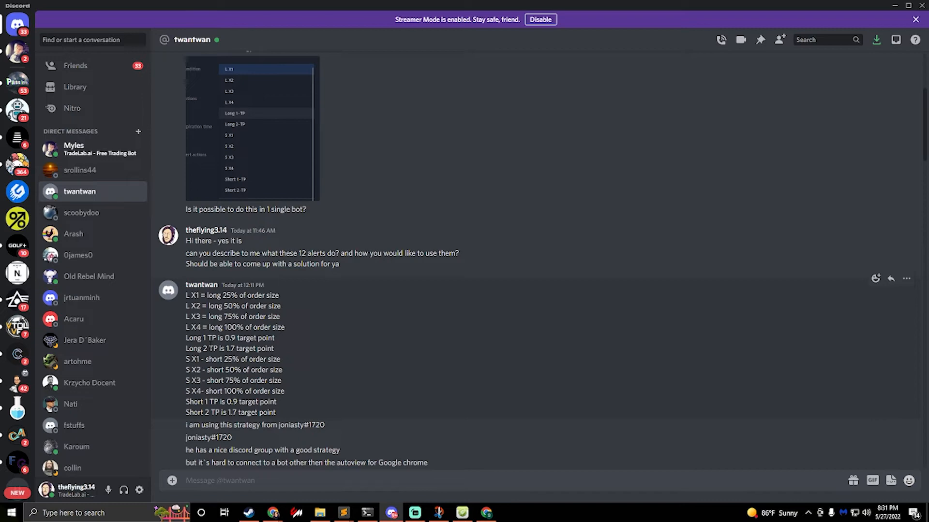
pyautogui.scroll(-4, 537, 252)
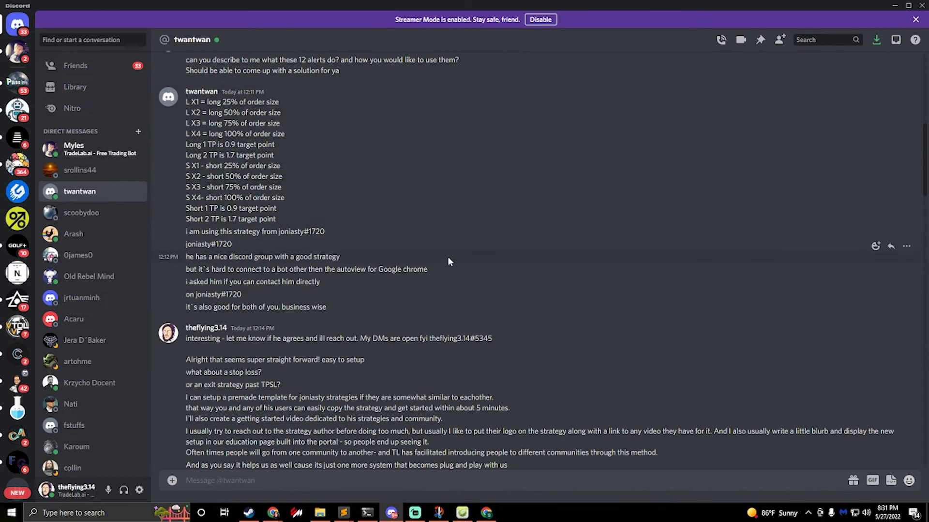
pyautogui.click(893, 5)
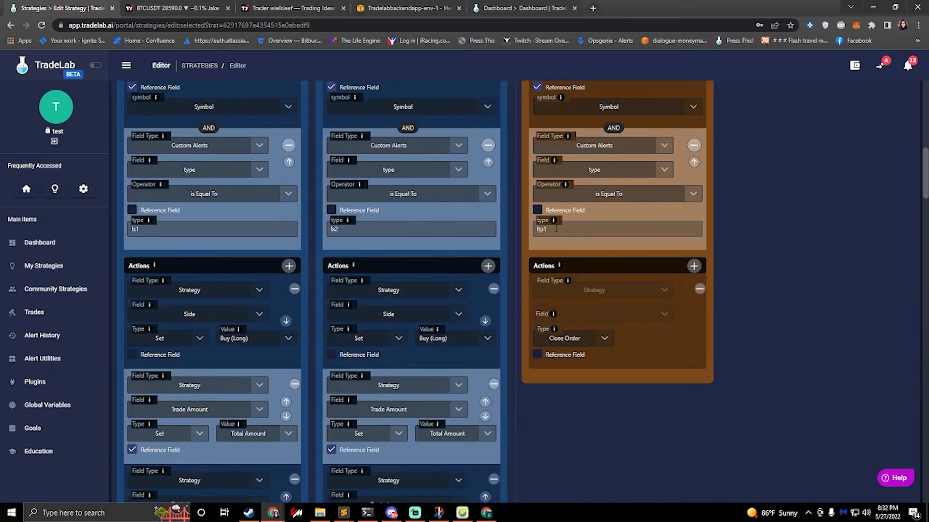
# Step: Change the Long TP 1 rule's action from closing the order to Decrease Position
pyautogui.scroll(3, 555, 228)
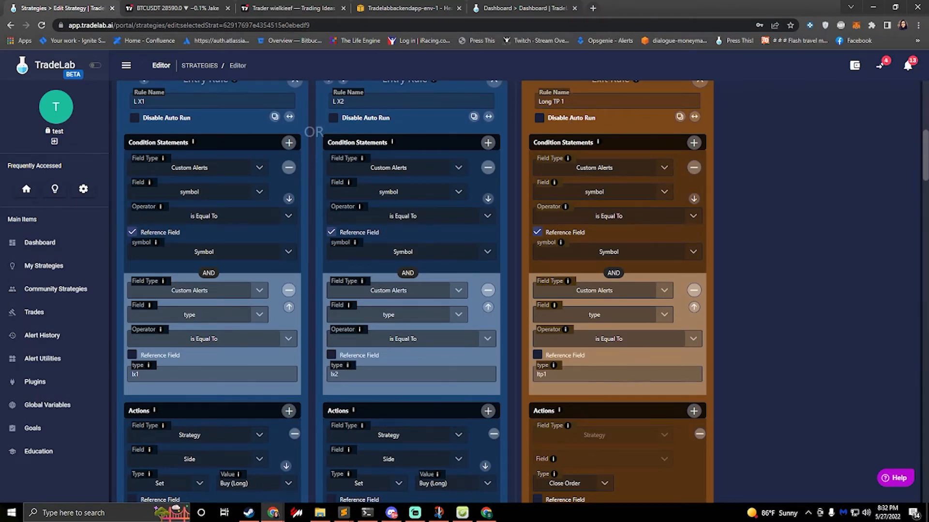
pyautogui.click(604, 482)
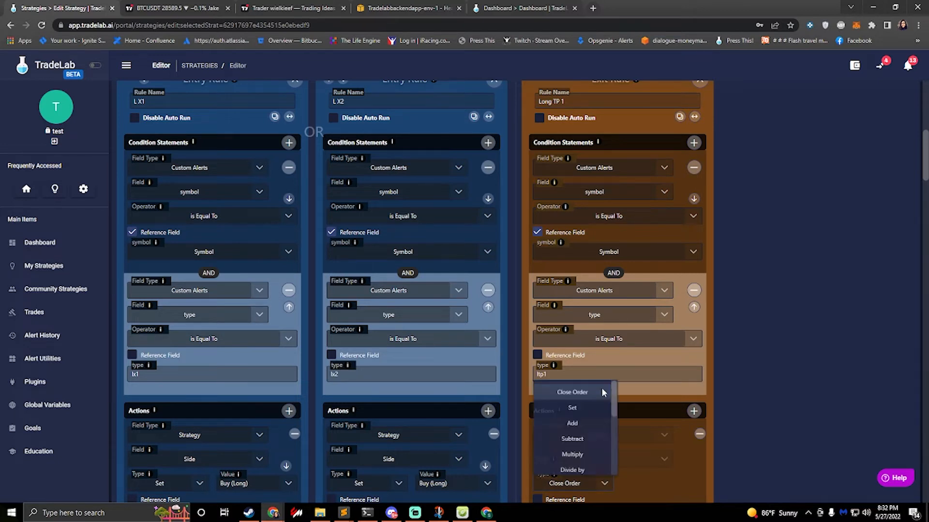
pyautogui.scroll(-3, 591, 430)
pyautogui.scroll(2, 586, 431)
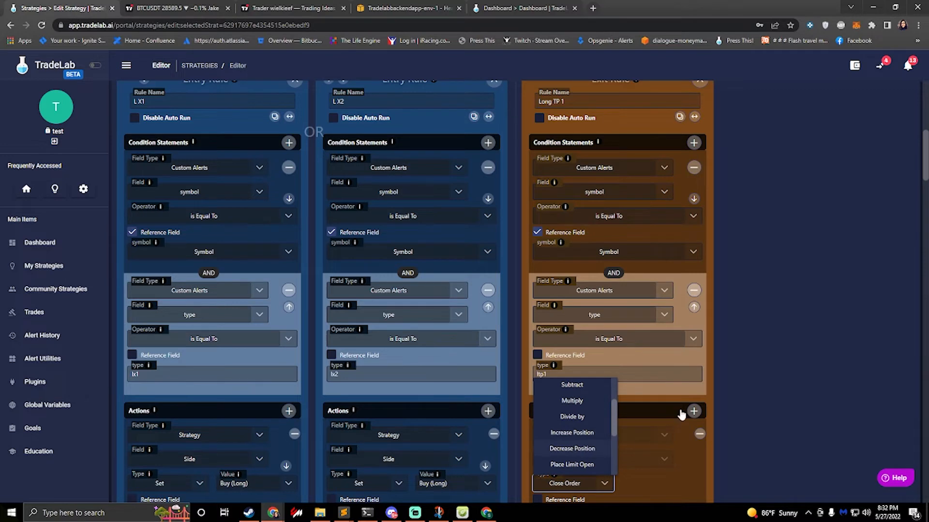
pyautogui.click(578, 449)
pyautogui.scroll(-2, 748, 434)
pyautogui.scroll(-1, 652, 416)
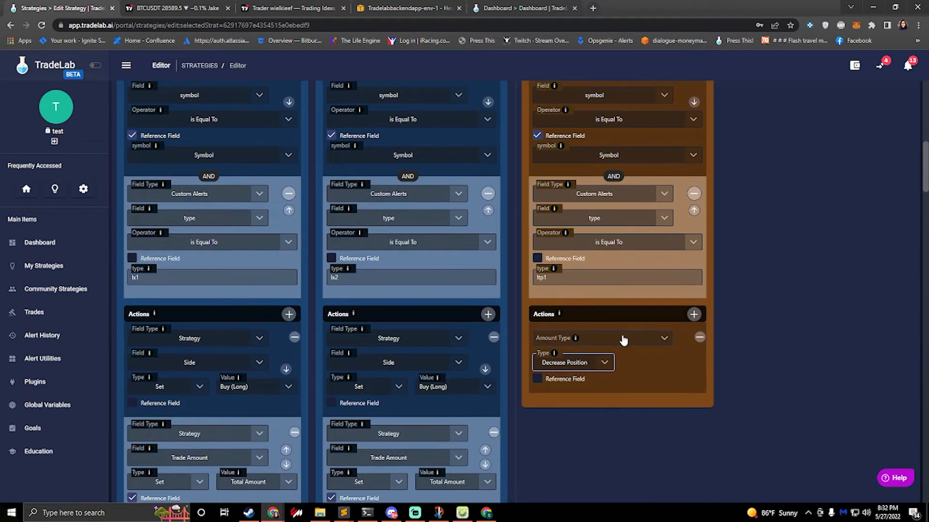
# Step: Set the Decrease Position action's amount type to % of Position and its amount to 50
pyautogui.click(622, 338)
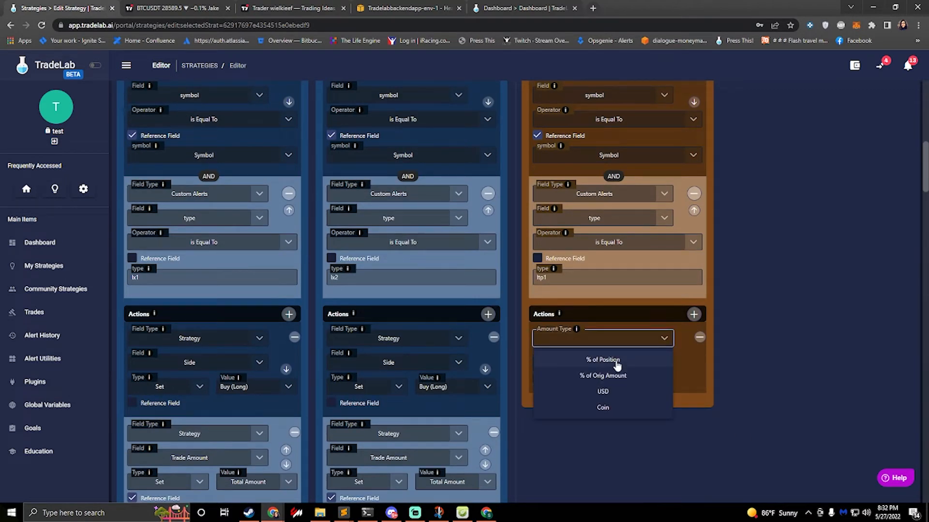
pyautogui.click(617, 366)
pyautogui.click(674, 367)
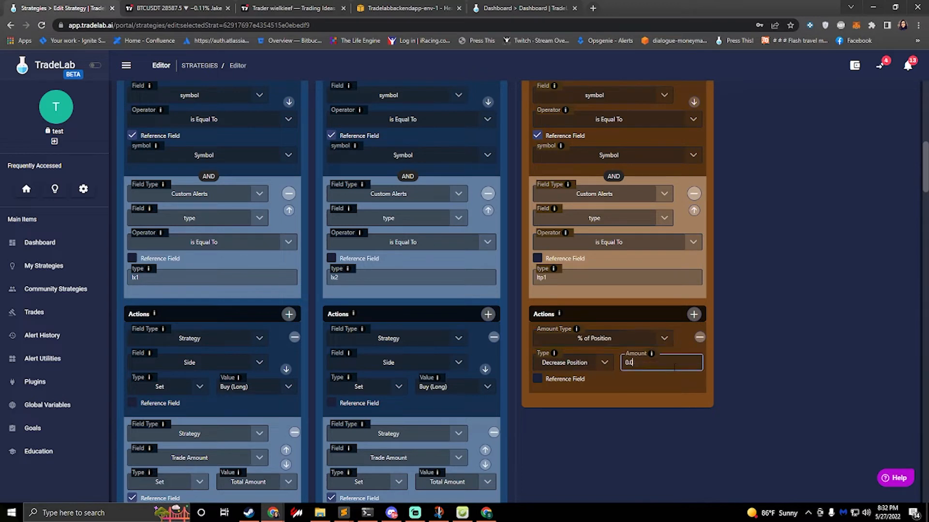
pyautogui.write('5.')
pyautogui.click(678, 340)
# Step: Duplicate the Long TP 1 exit rule, naming the first of the pair Long TP 1 and the second Long TP 2
pyautogui.scroll(4, 731, 335)
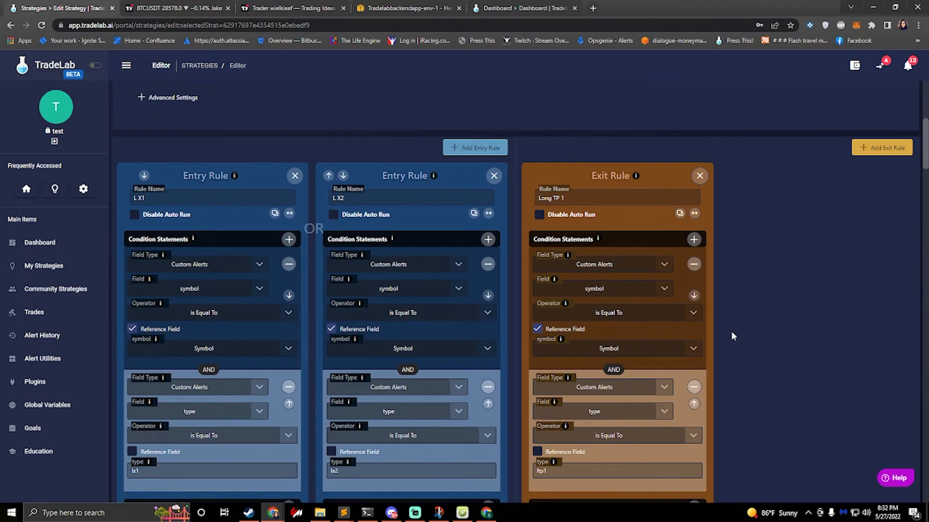
pyautogui.scroll(-3, 614, 392)
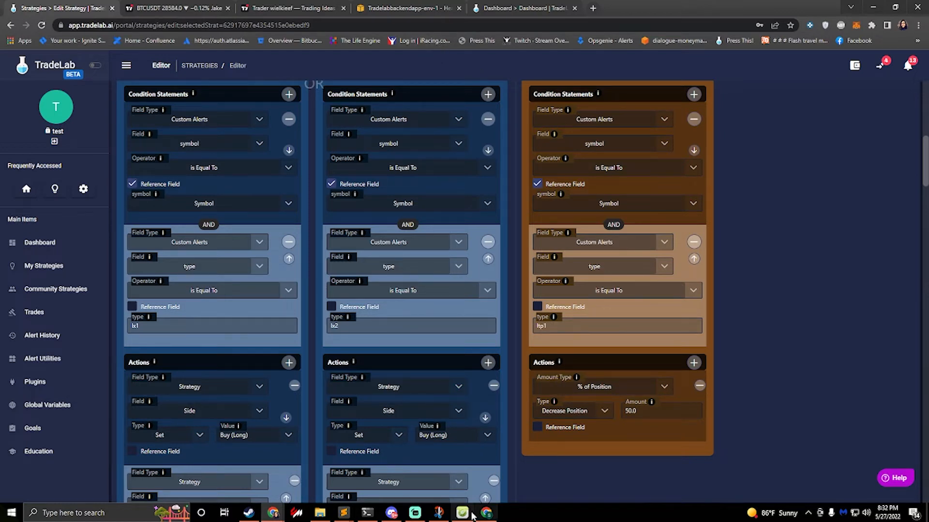
pyautogui.scroll(2, 767, 290)
pyautogui.scroll(1, 869, 144)
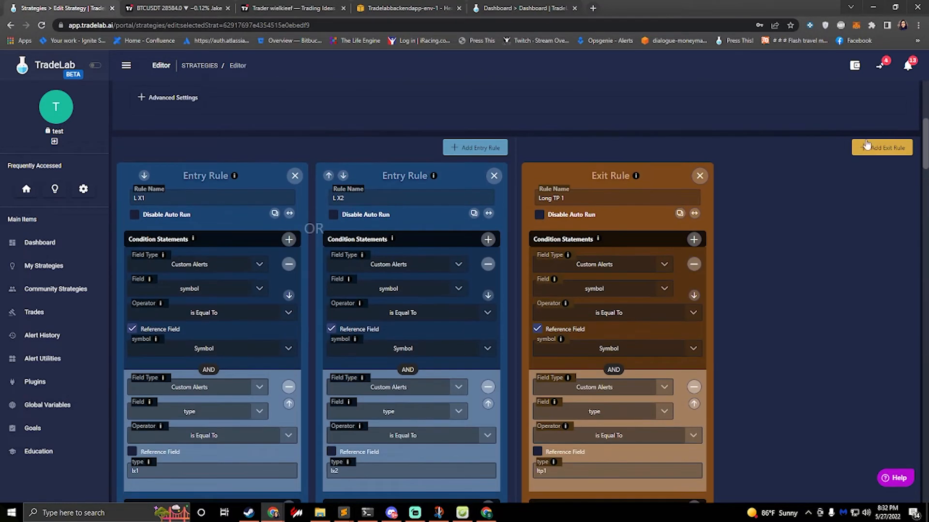
pyautogui.click(680, 213)
pyautogui.moveTo(629, 203); pyautogui.dragTo(564, 199)
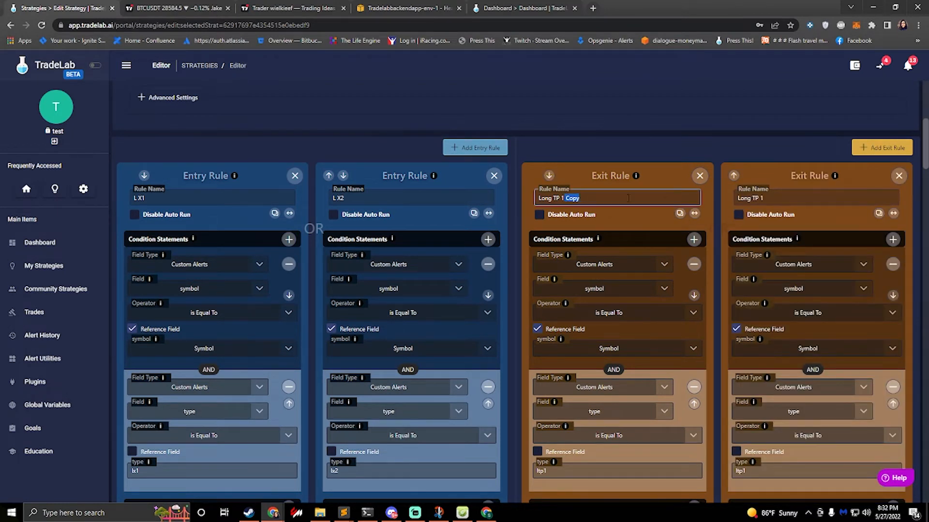
pyautogui.press('BackSpace')
pyautogui.click(778, 199)
pyautogui.press('BackSpace')
pyautogui.write('2')
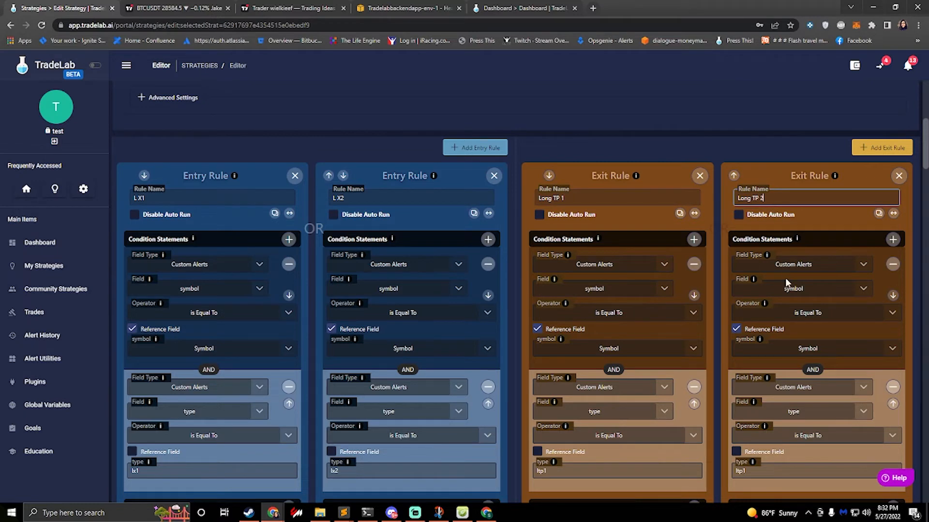
# Step: Set the alert type condition of the Long TP 2 exit rule to ltp2
pyautogui.scroll(-4, 785, 285)
pyautogui.click(793, 278)
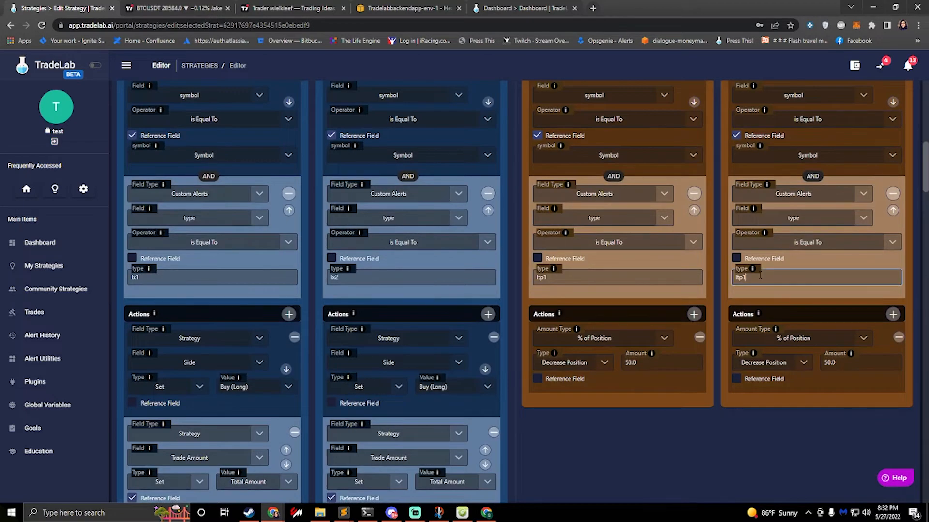
pyautogui.press('BackSpace')
pyautogui.write('2')
# Step: Check the Long 1 TP and Long 2 TP alert descriptions in the Discord conversation, returning to the strategy's Long TP 1 alert type
pyautogui.click(392, 514)
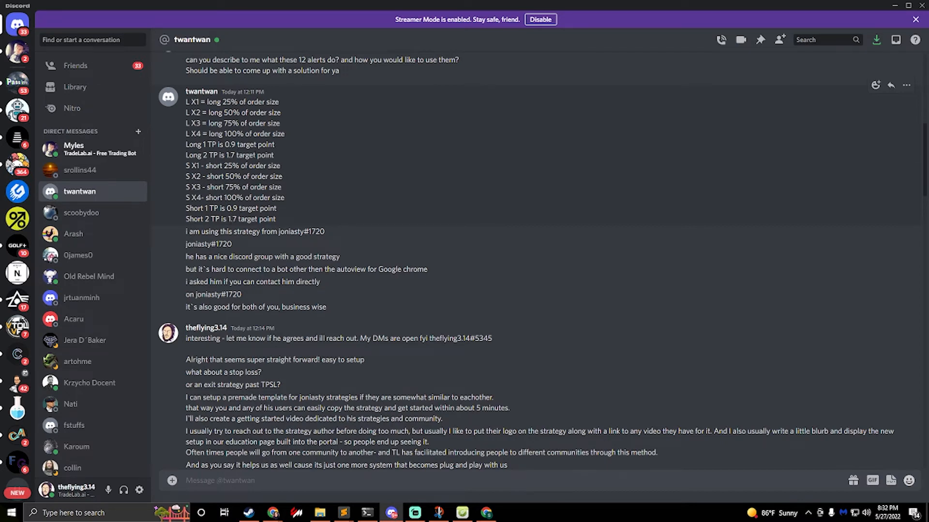
pyautogui.moveTo(254, 156); pyautogui.dragTo(218, 144)
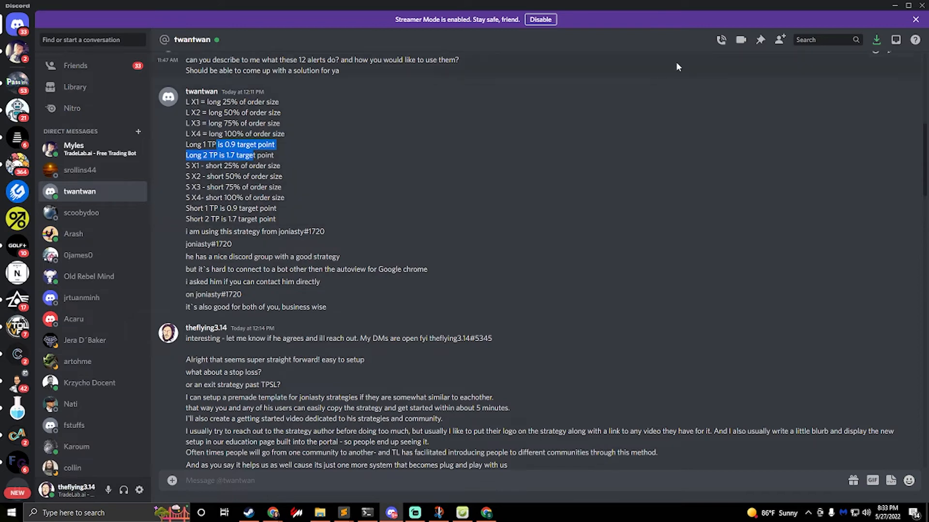
pyautogui.click(895, 7)
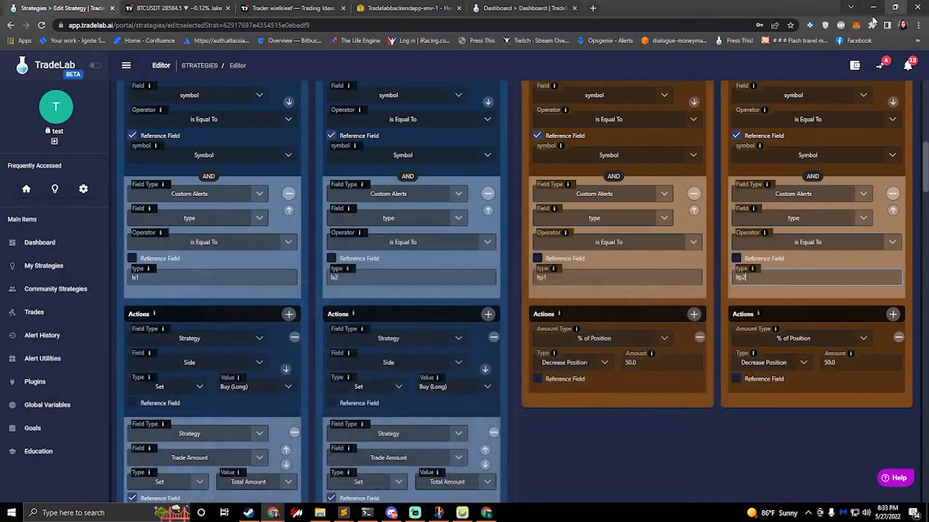
pyautogui.click(561, 277)
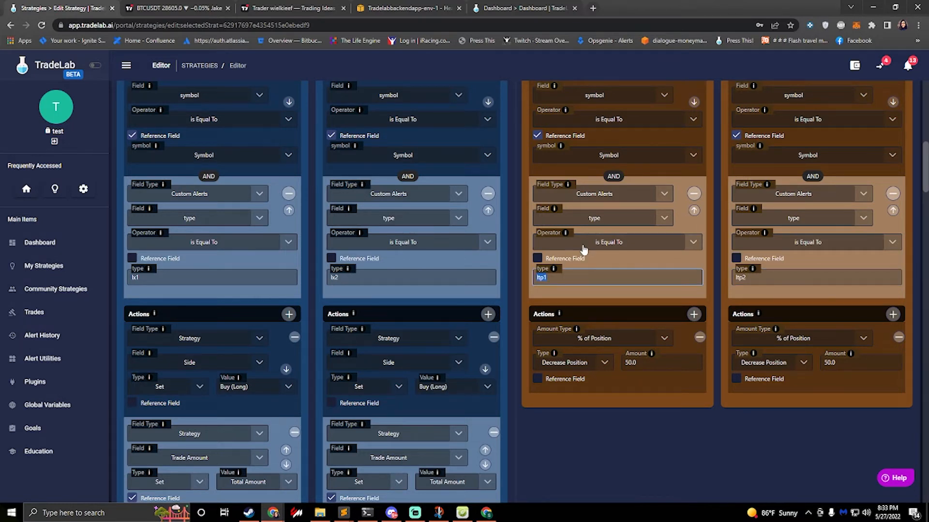
# Step: Remove the Stop Line and the Take Line from the strategy's TP/SL configuration and save the lines
pyautogui.scroll(8, 585, 251)
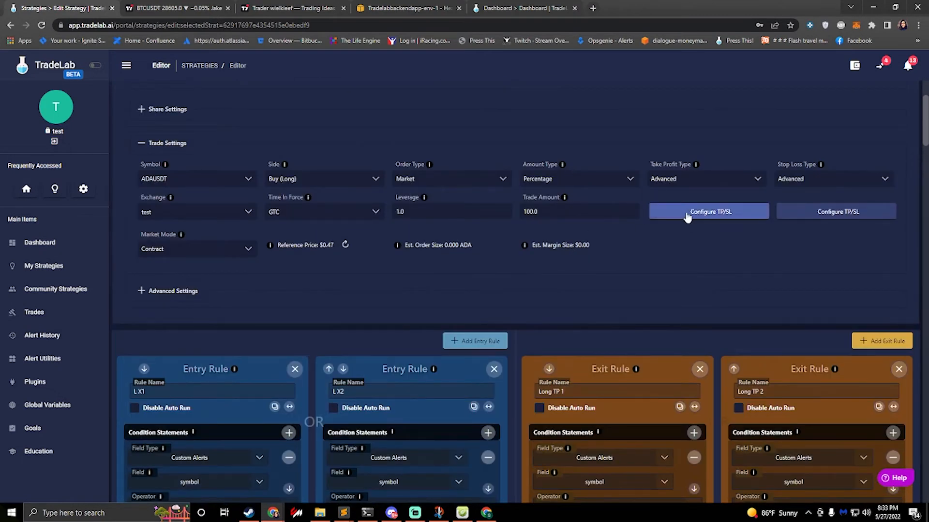
pyautogui.click(687, 216)
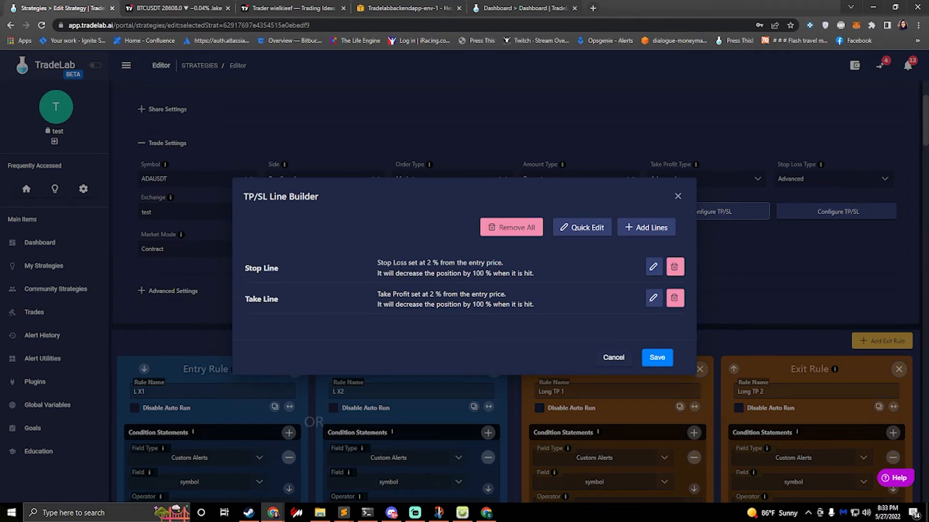
pyautogui.click(675, 269)
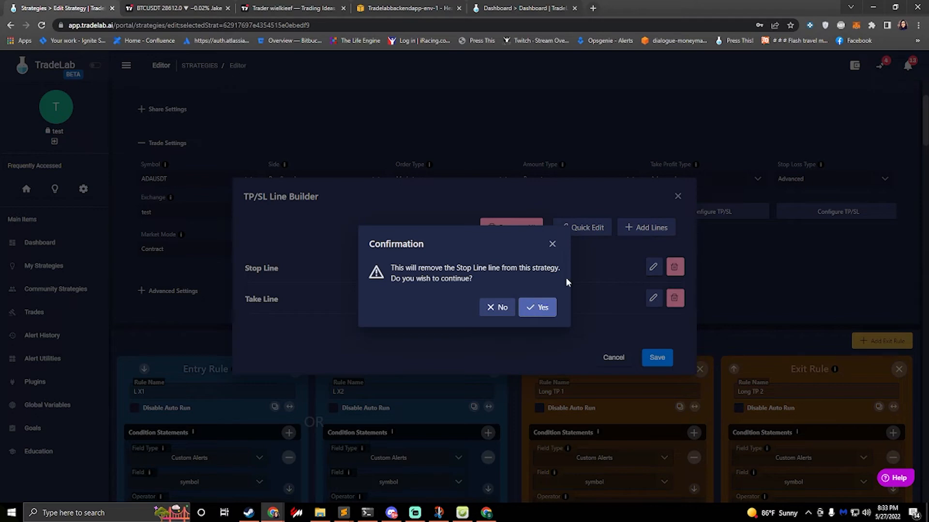
pyautogui.click(543, 308)
pyautogui.click(674, 283)
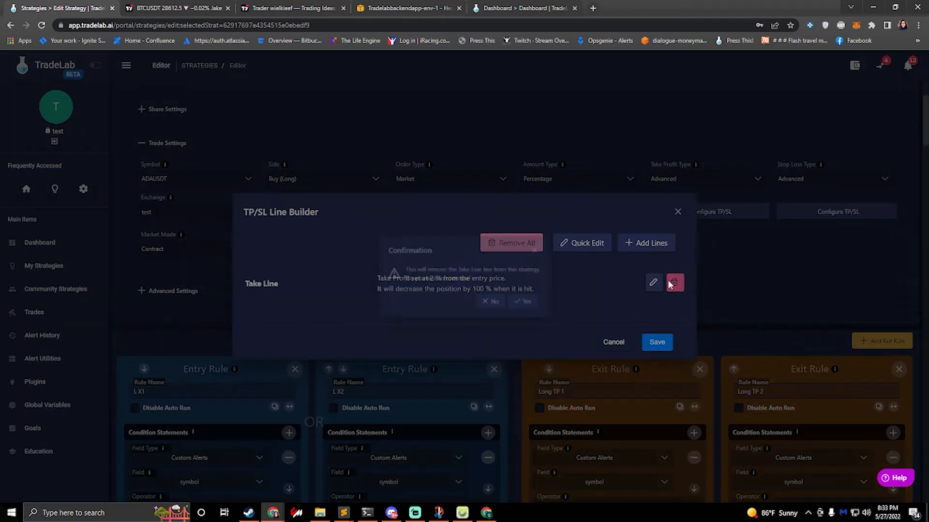
pyautogui.click(538, 312)
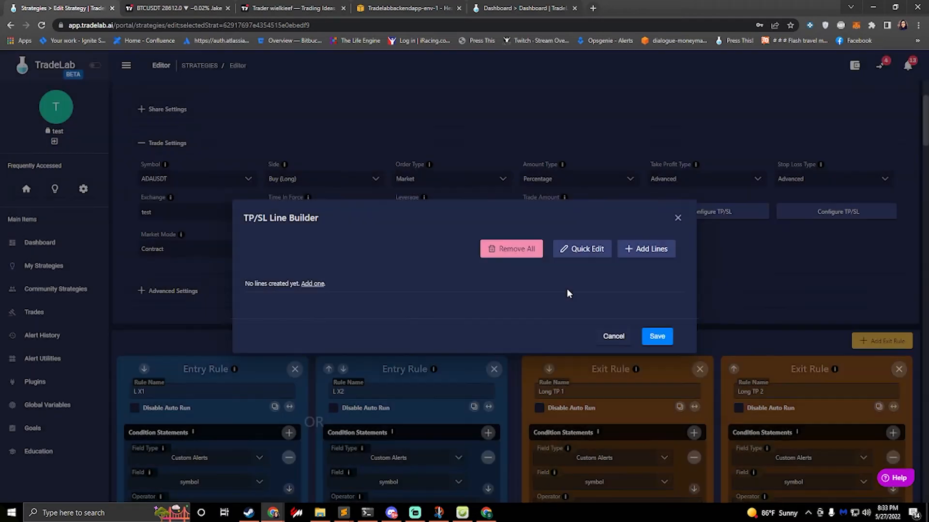
pyautogui.click(653, 337)
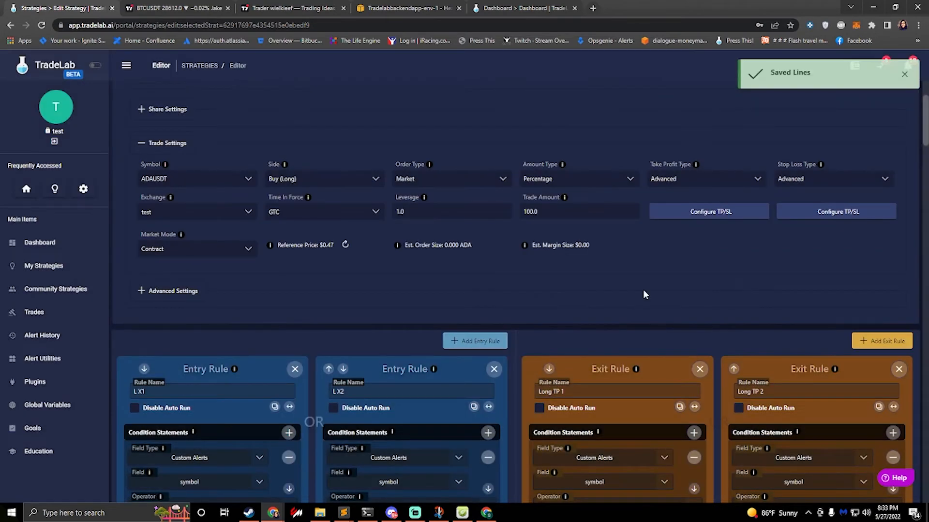
# Step: Clone the Long TP 1 exit rule twice
pyautogui.scroll(-6, 629, 213)
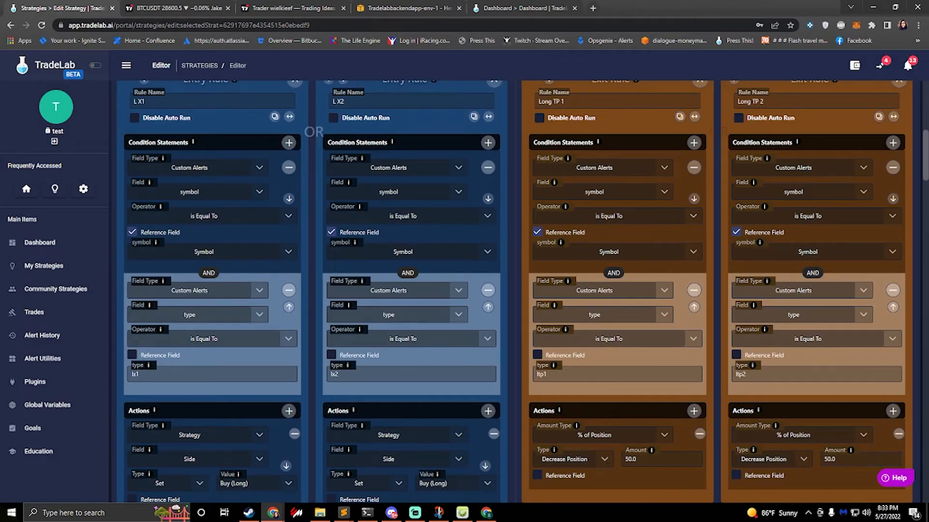
pyautogui.scroll(1, 676, 167)
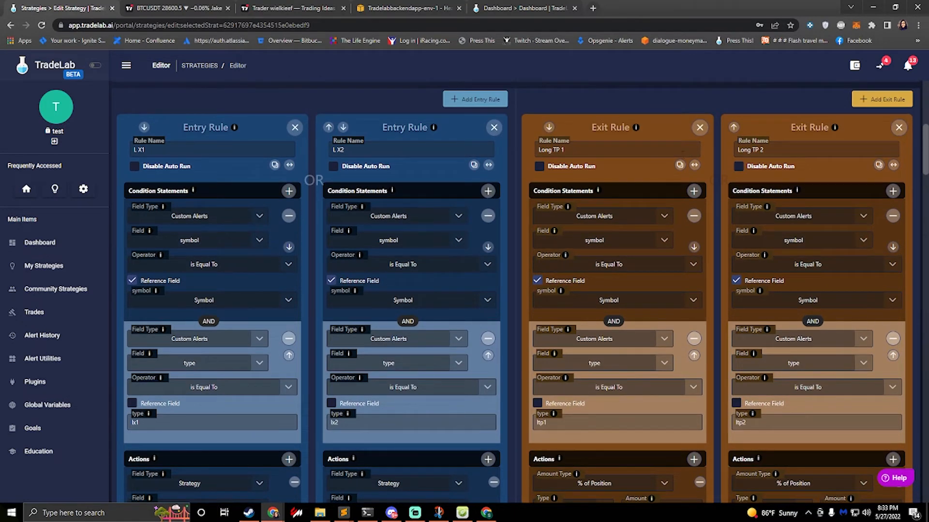
pyautogui.click(679, 165)
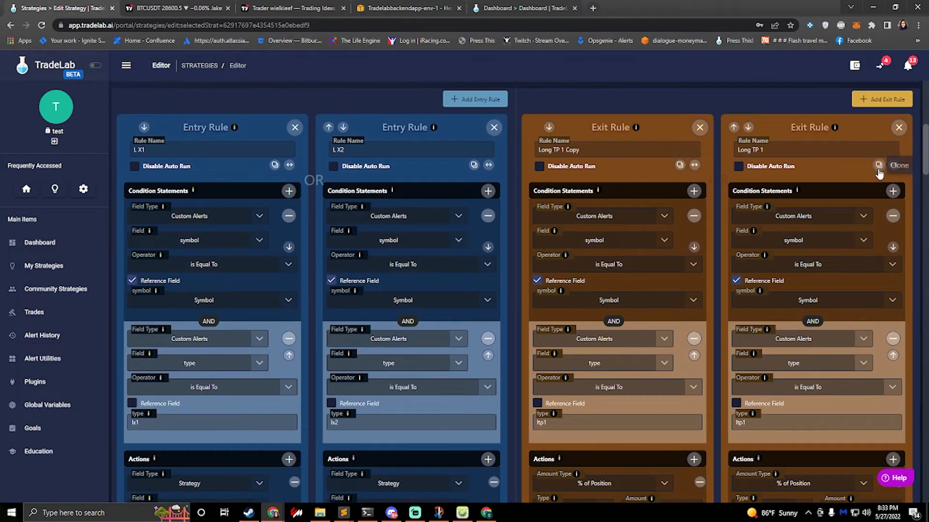
pyautogui.click(679, 165)
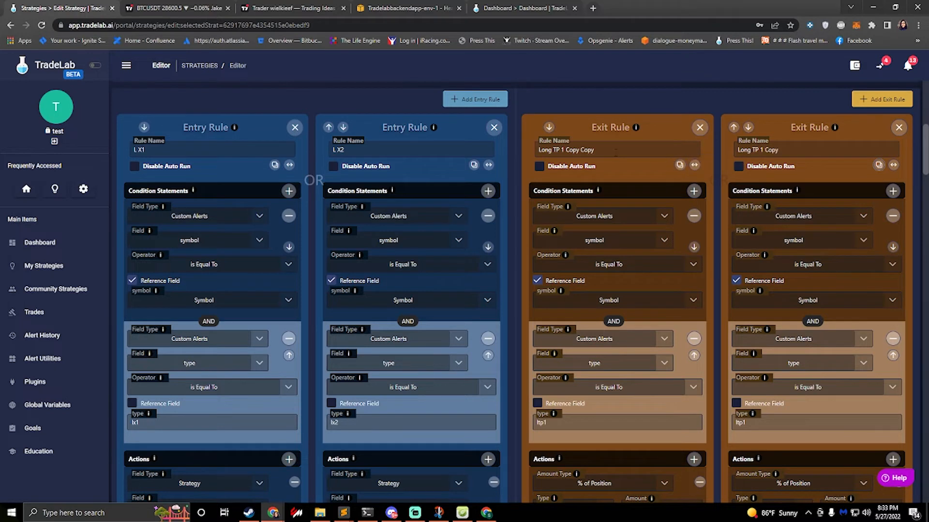
# Step: Rename the two cloned exit rules as Short TP 1 and Short TP 2
pyautogui.doubleClick(586, 149)
pyautogui.moveTo(593, 149); pyautogui.dragTo(564, 150)
pyautogui.press('BackSpace')
pyautogui.moveTo(779, 150); pyautogui.dragTo(760, 149)
pyautogui.press('BackSpace')
pyautogui.write('2')
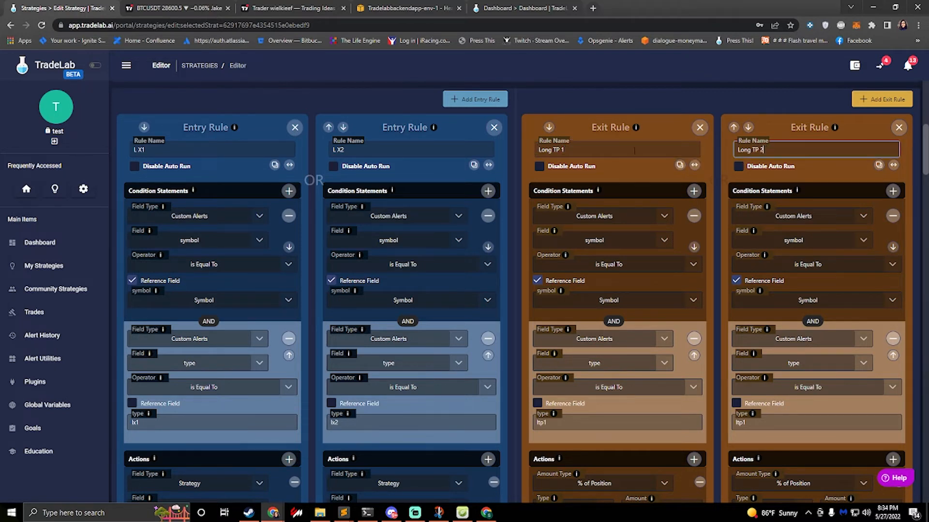
pyautogui.moveTo(554, 149); pyautogui.dragTo(538, 150)
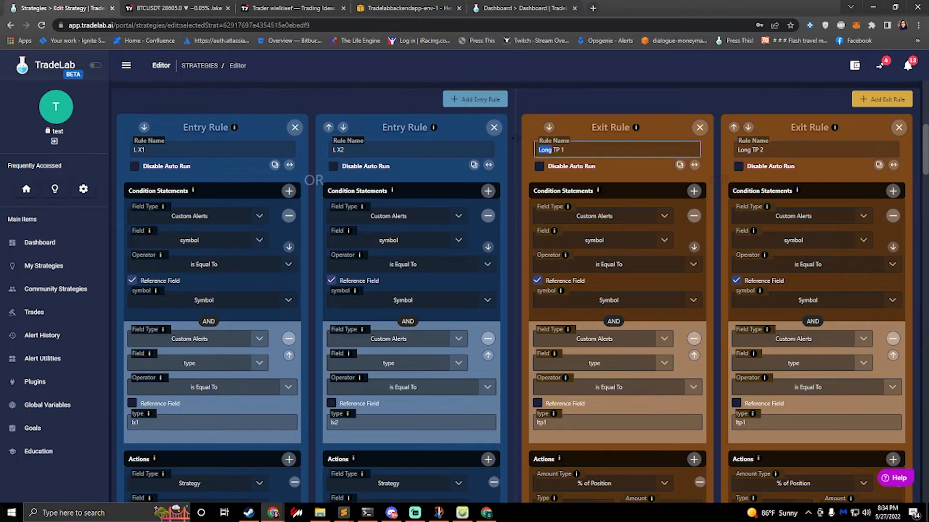
pyautogui.write('Short')
pyautogui.moveTo(751, 150); pyautogui.dragTo(726, 153)
pyautogui.write('Short')
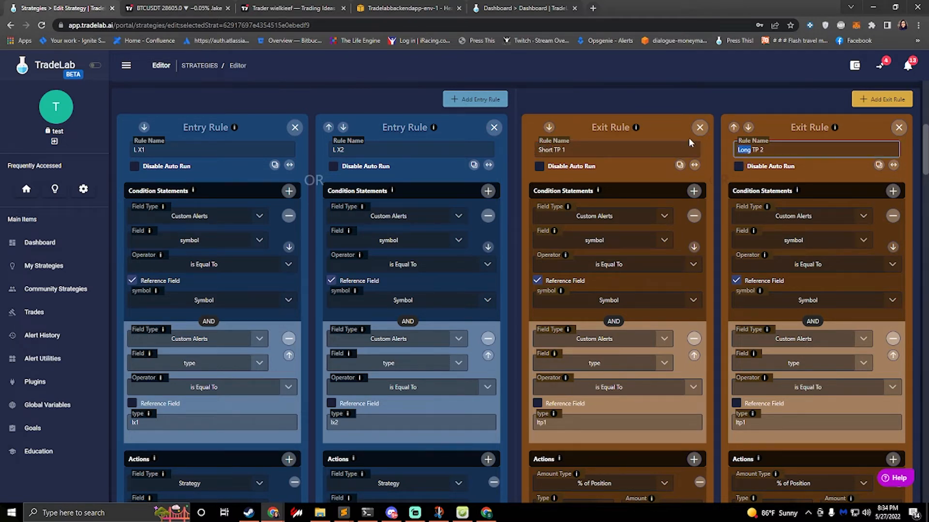
# Step: Set the alert type conditions to stp1 for the Short TP 1 exit rule and stp2 for Short TP 2
pyautogui.scroll(1, 688, 137)
pyautogui.click(553, 469)
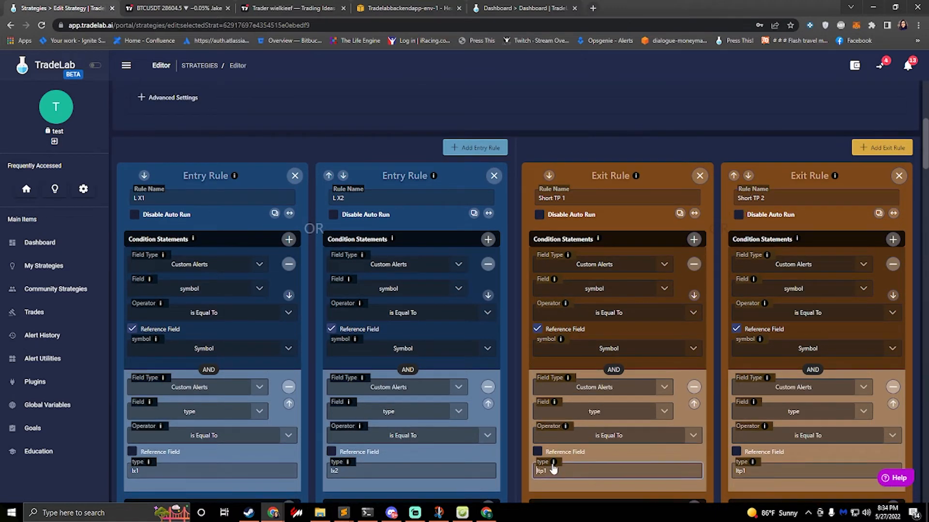
pyautogui.write('s')
pyautogui.press('Delete')
pyautogui.click(755, 470)
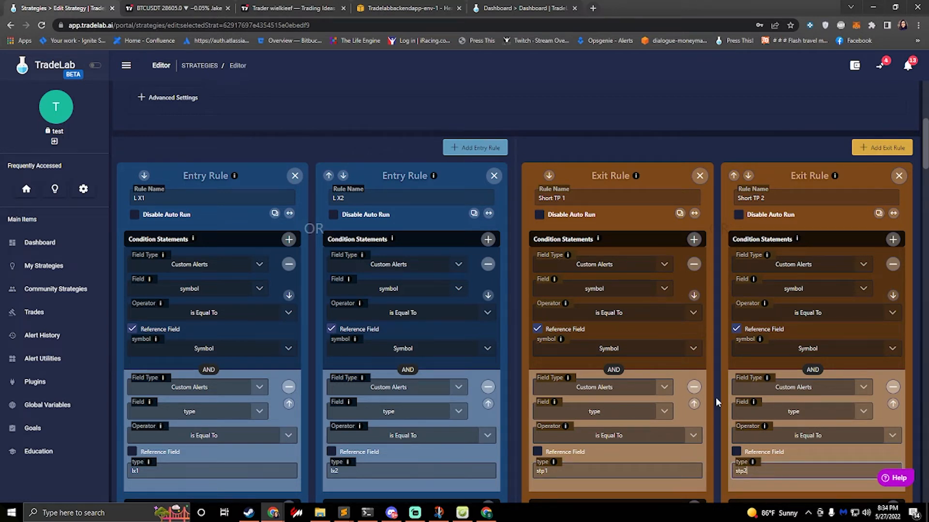
# Step: Rename the strategy as JaZYoN Bot
pyautogui.scroll(-5, 749, 381)
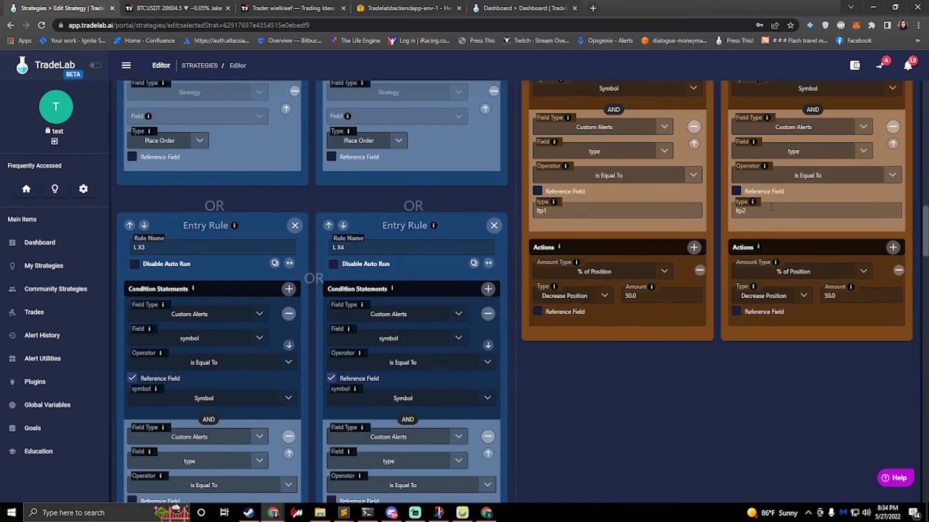
pyautogui.scroll(10, 756, 215)
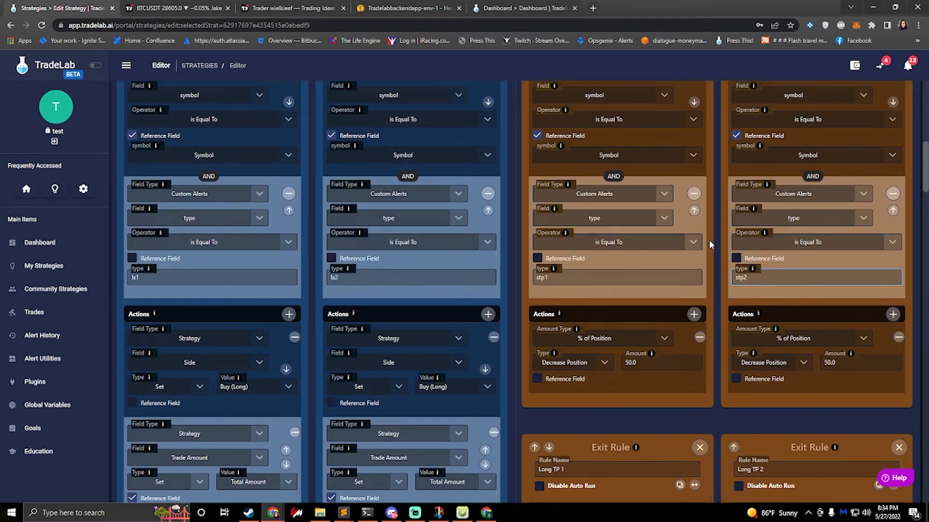
pyautogui.scroll(3, 691, 242)
pyautogui.scroll(7, 554, 252)
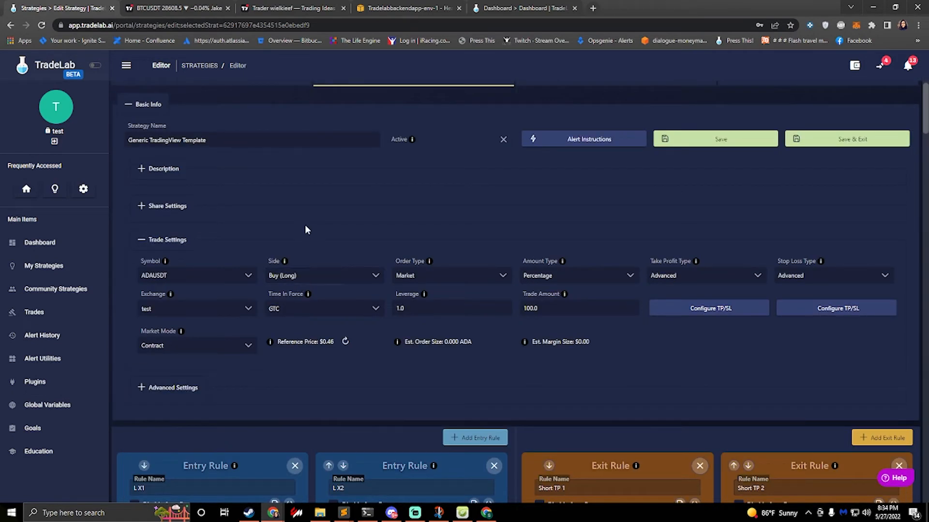
pyautogui.moveTo(238, 132); pyautogui.dragTo(116, 128)
pyautogui.write('J')
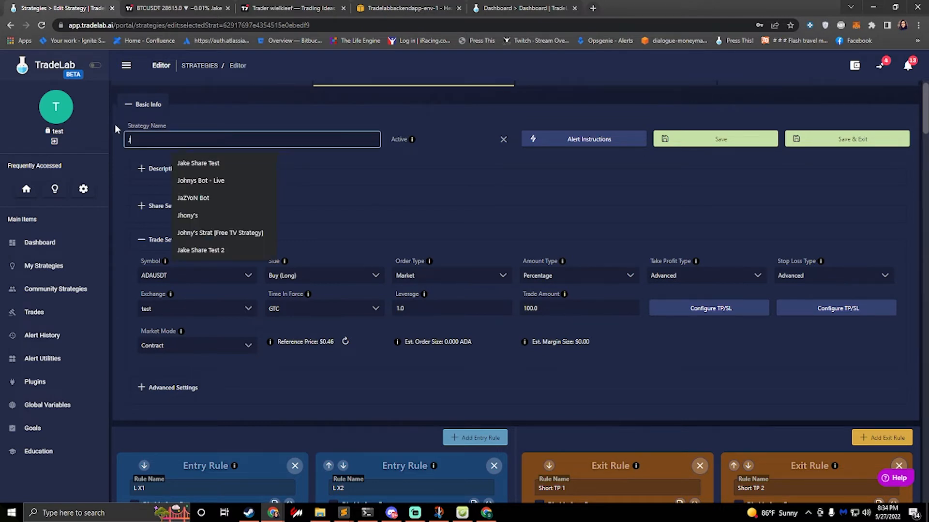
pyautogui.write('aZ')
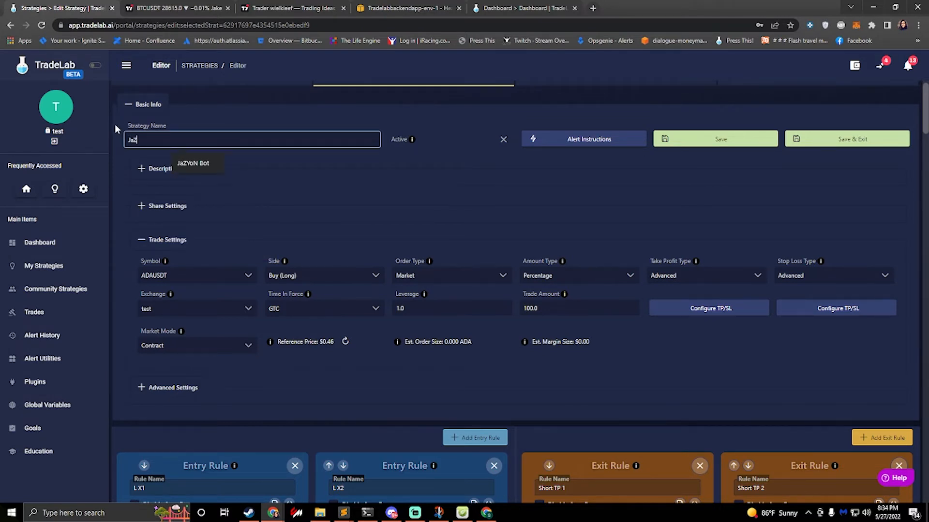
pyautogui.write('YoN Bot')
# Step: Enable Allow Copy and Share Alerts in the strategy's share settings
pyautogui.click(157, 212)
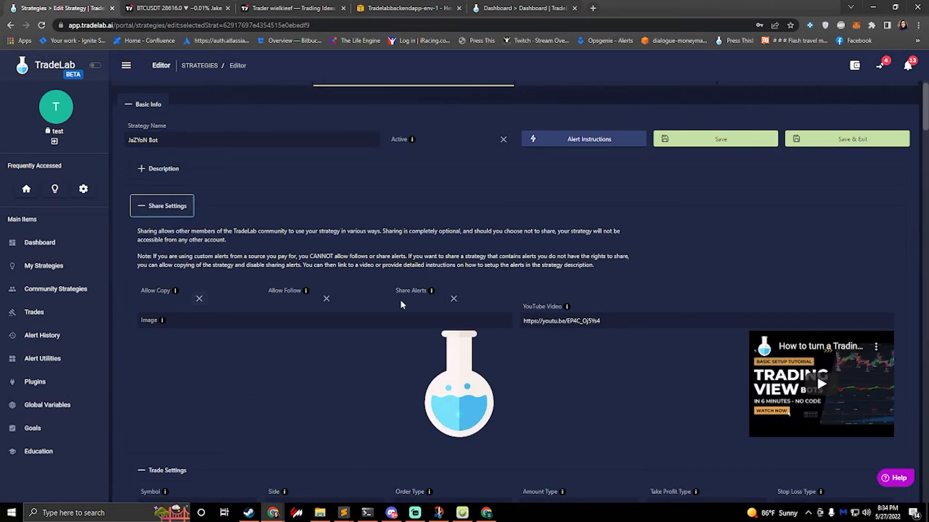
pyautogui.click(199, 299)
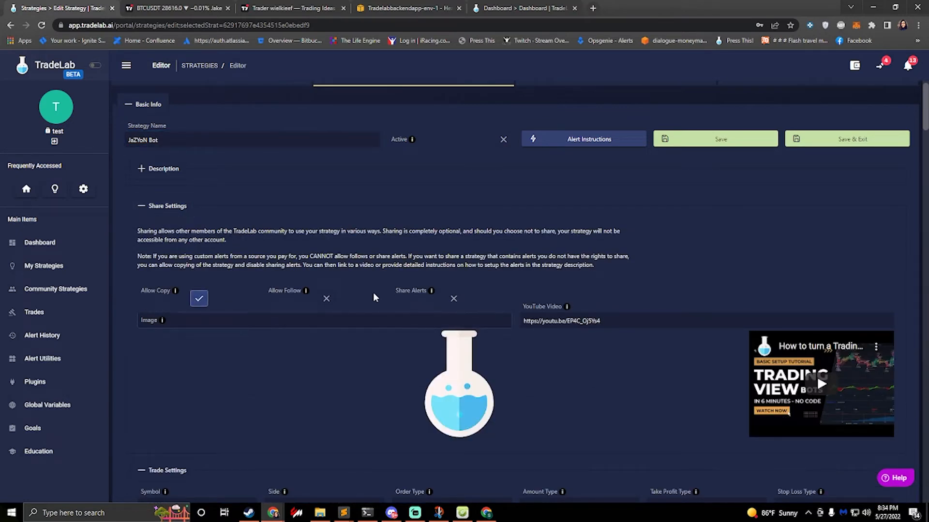
pyautogui.click(453, 298)
# Step: Review the strategy's trade settings and its Total Amount variable, leaving the variable's value as it is
pyautogui.scroll(-4, 509, 292)
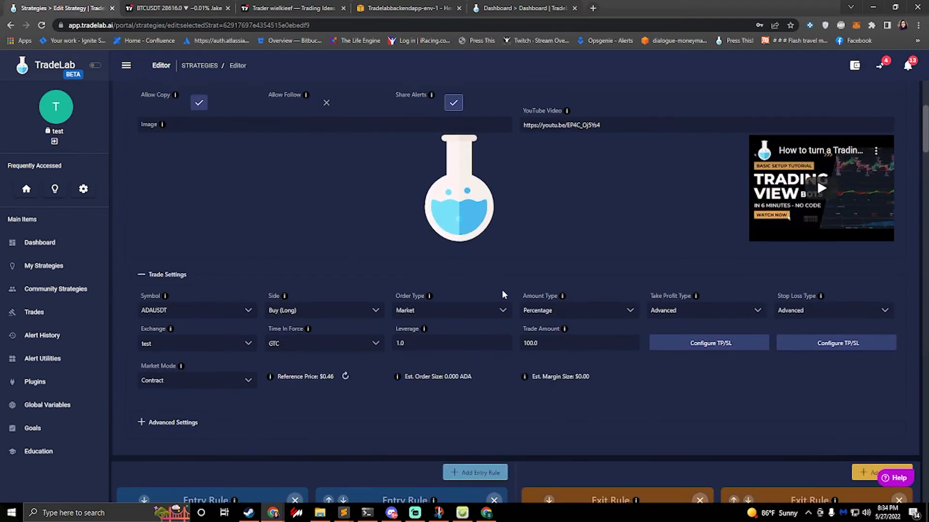
pyautogui.scroll(-1, 352, 270)
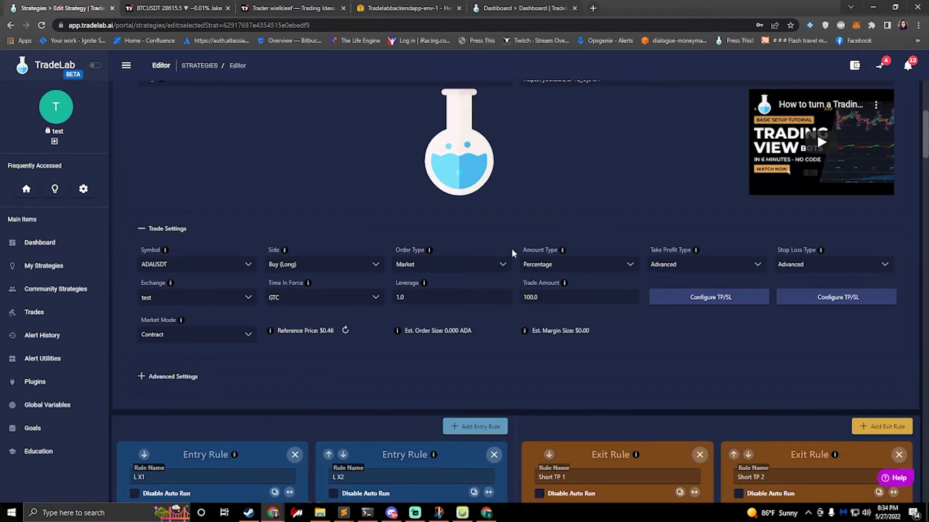
pyautogui.scroll(6, 512, 248)
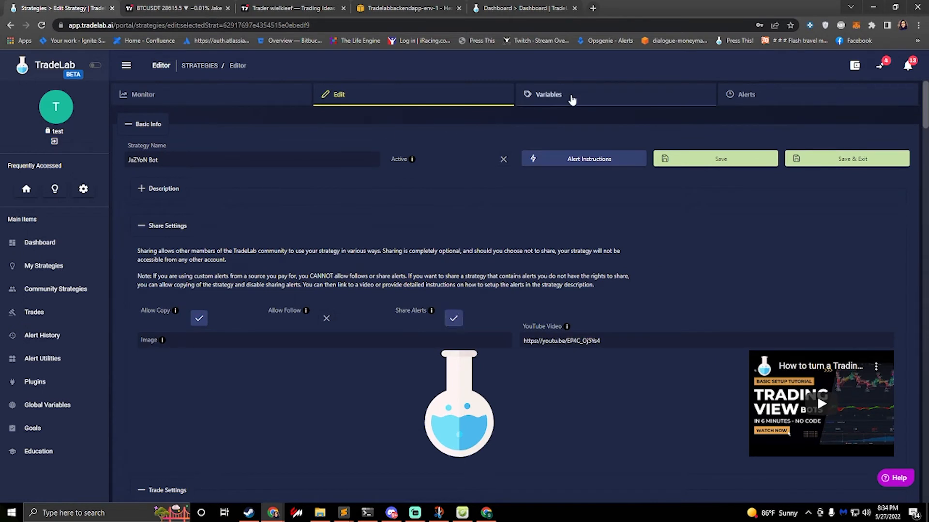
pyautogui.click(572, 99)
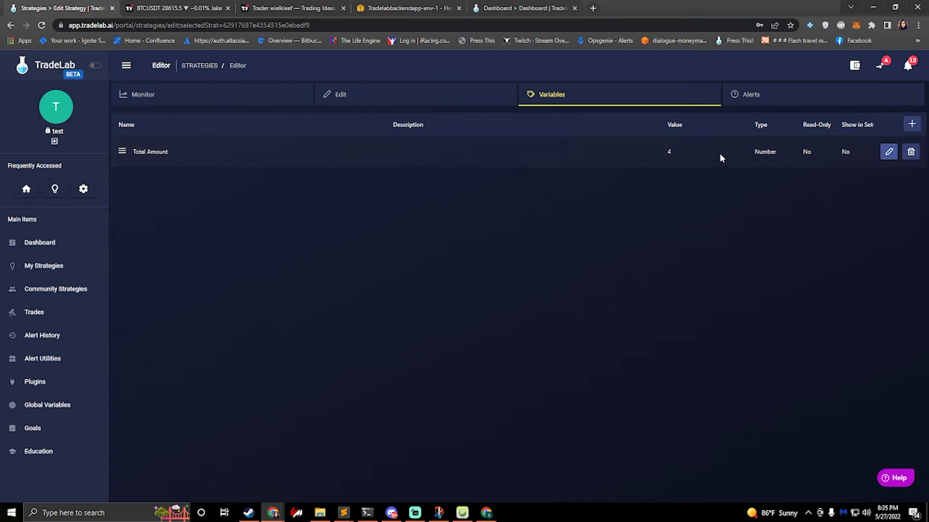
pyautogui.click(889, 152)
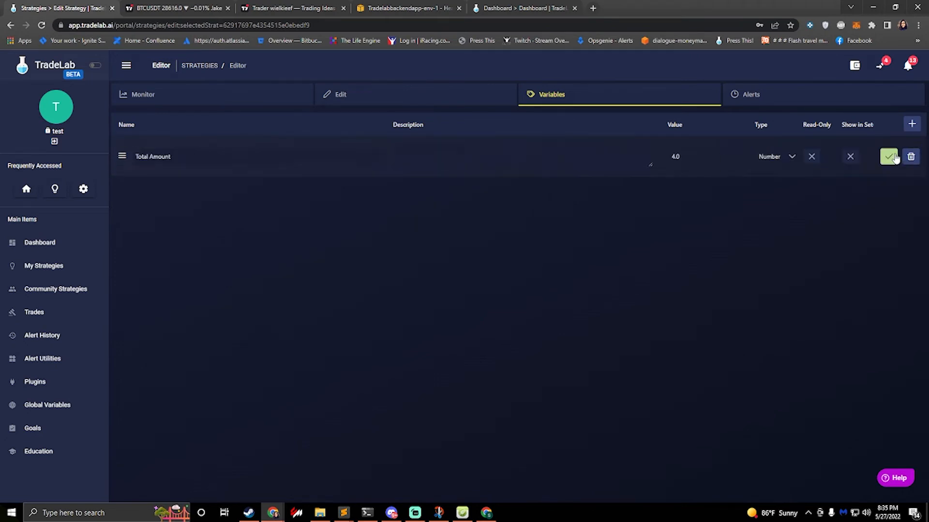
pyautogui.click(888, 157)
pyautogui.click(434, 97)
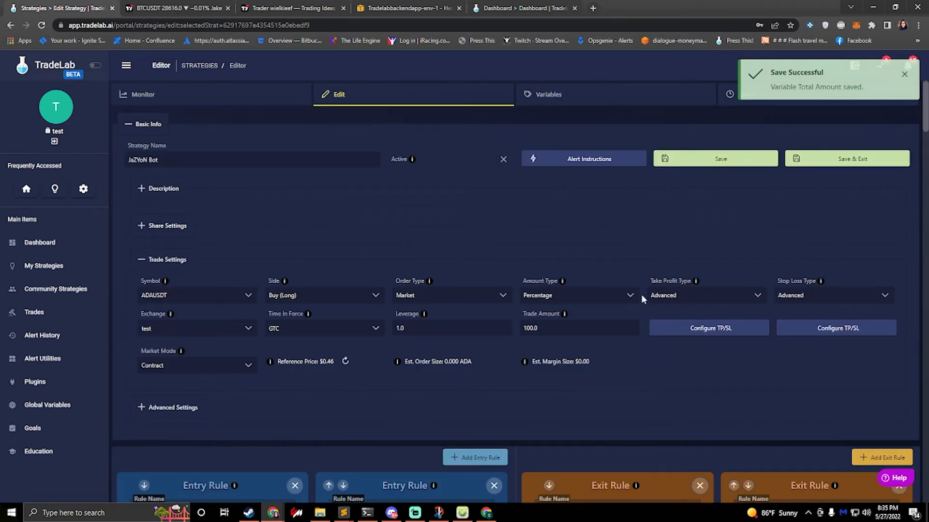
# Step: Set the trade settings' amount type to USD and check the Total Amount variable before returning to the strategy editor
pyautogui.click(564, 302)
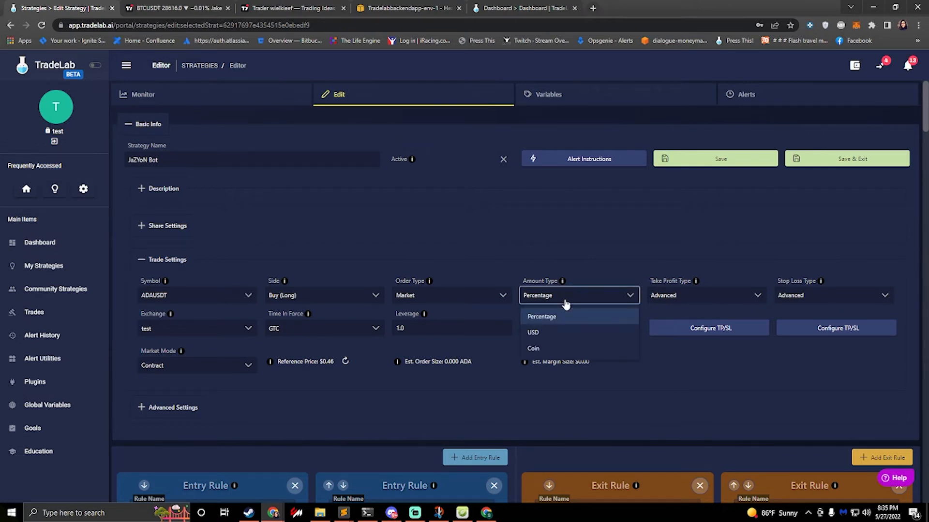
pyautogui.click(536, 334)
pyautogui.click(558, 102)
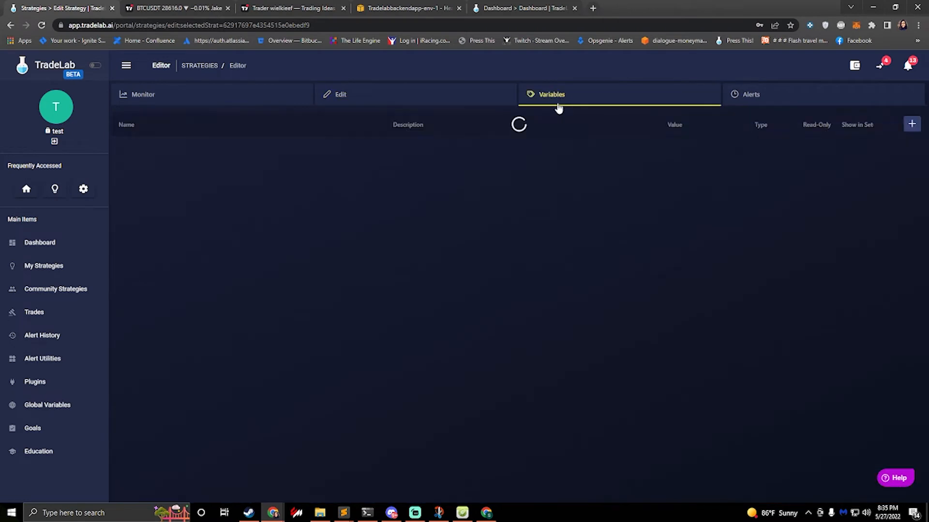
pyautogui.click(434, 97)
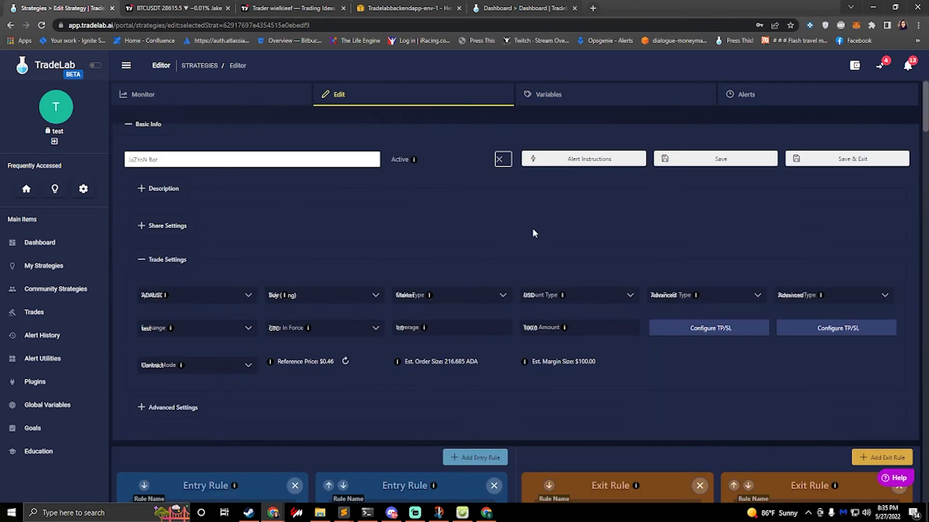
# Step: Set the trade settings' amount type to Percentage and order type to Limit, and check the time in force options without changing them
pyautogui.click(568, 301)
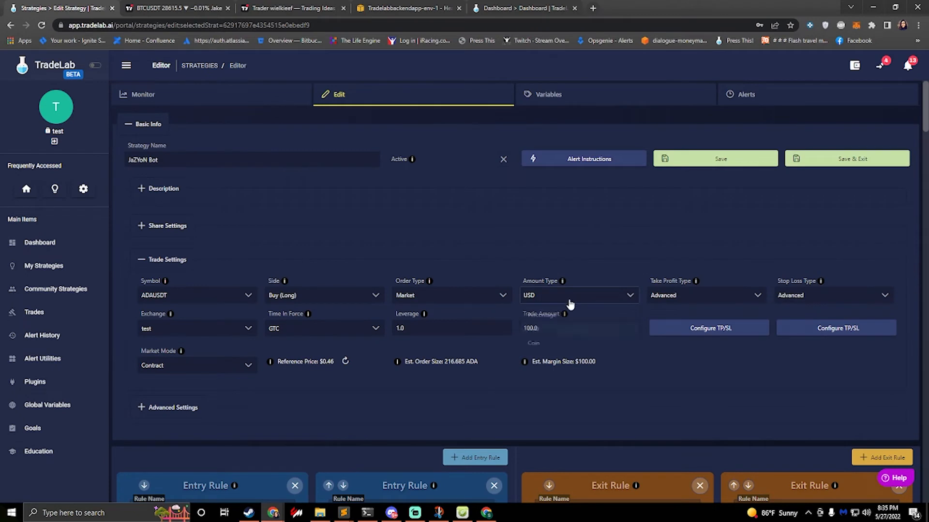
pyautogui.click(550, 318)
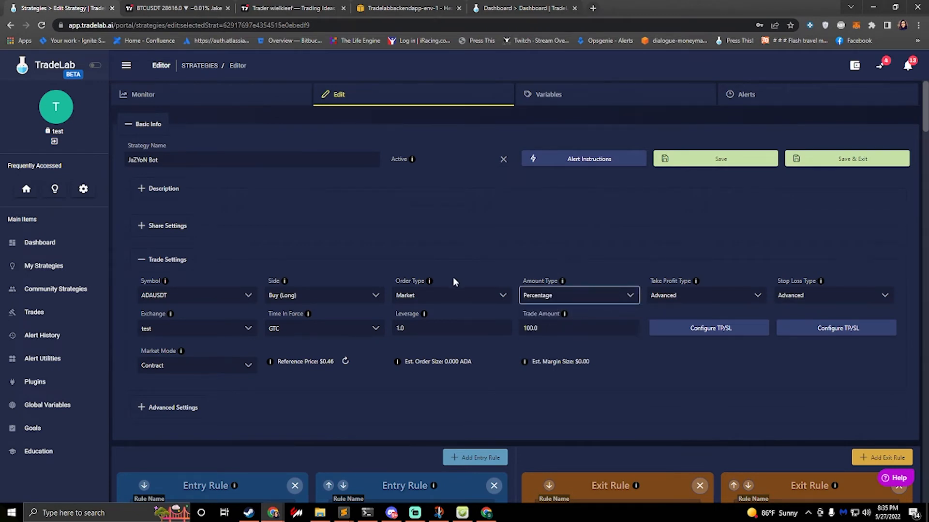
pyautogui.click(434, 299)
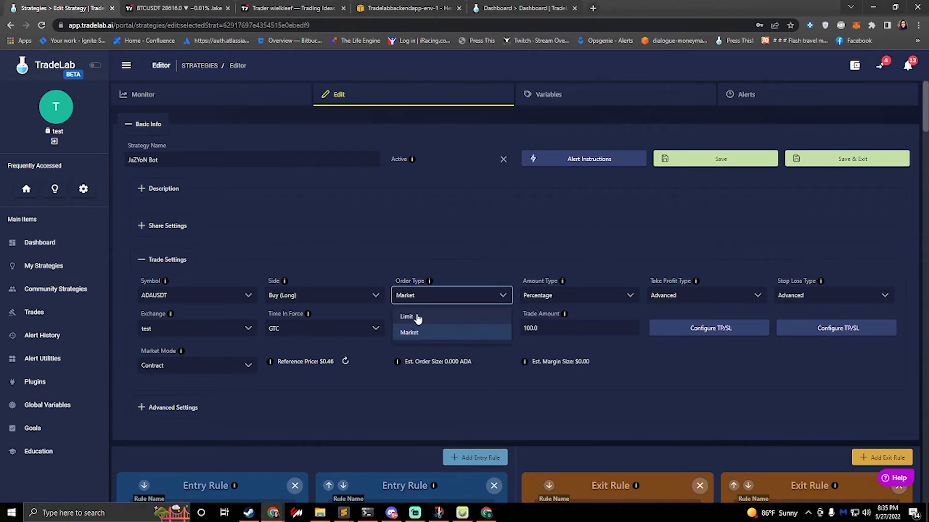
pyautogui.click(422, 320)
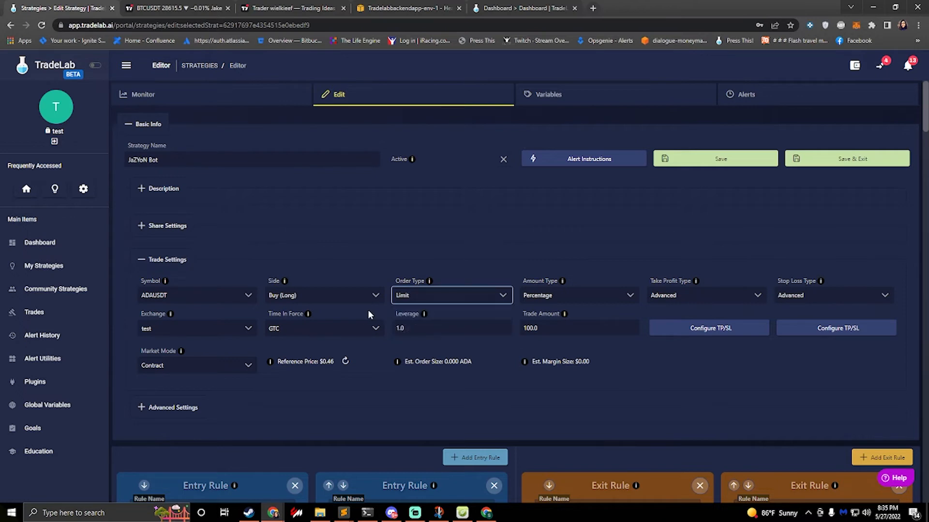
pyautogui.click(321, 331)
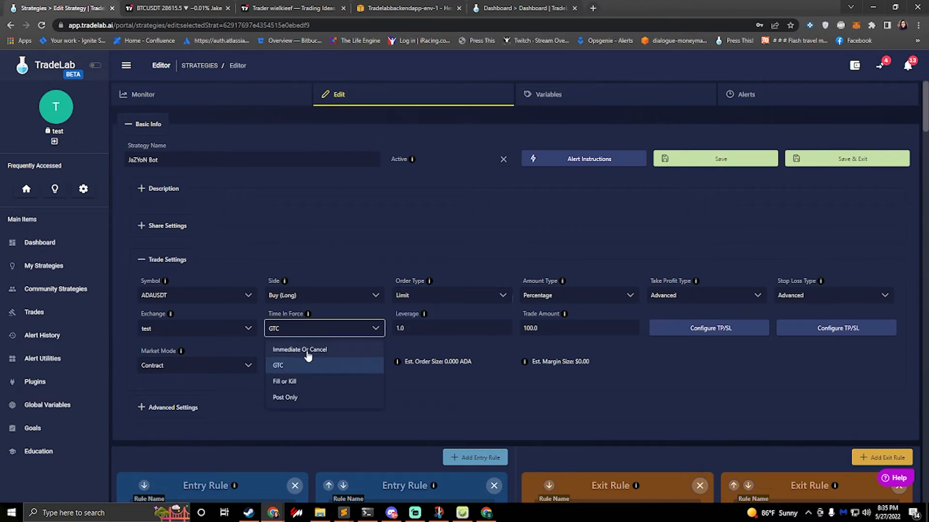
pyautogui.click(415, 386)
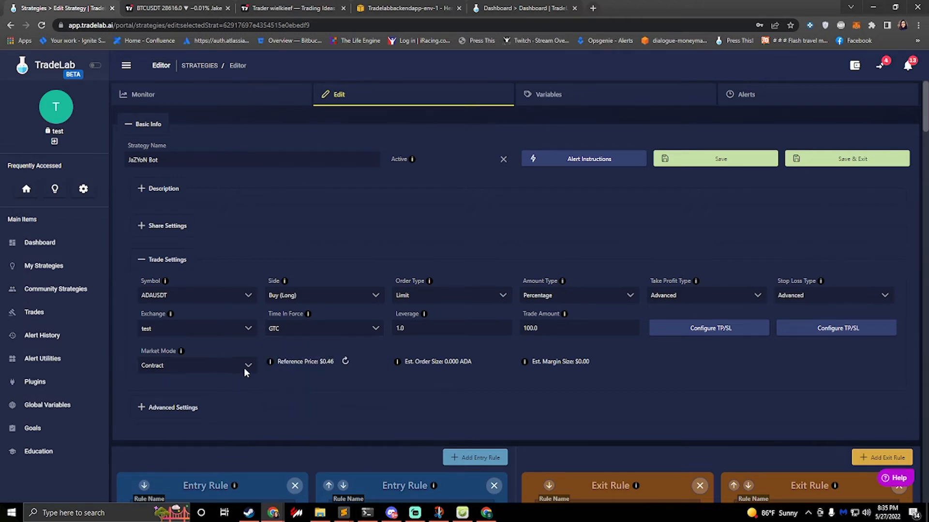
# Step: Expand the strategy's advanced settings and examine the limit timeout fields
pyautogui.click(140, 408)
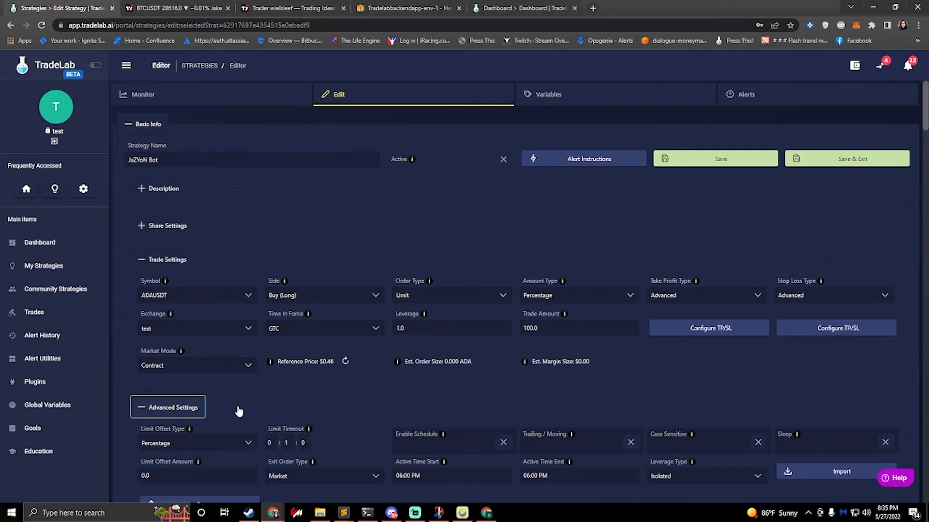
pyautogui.scroll(-1, 263, 408)
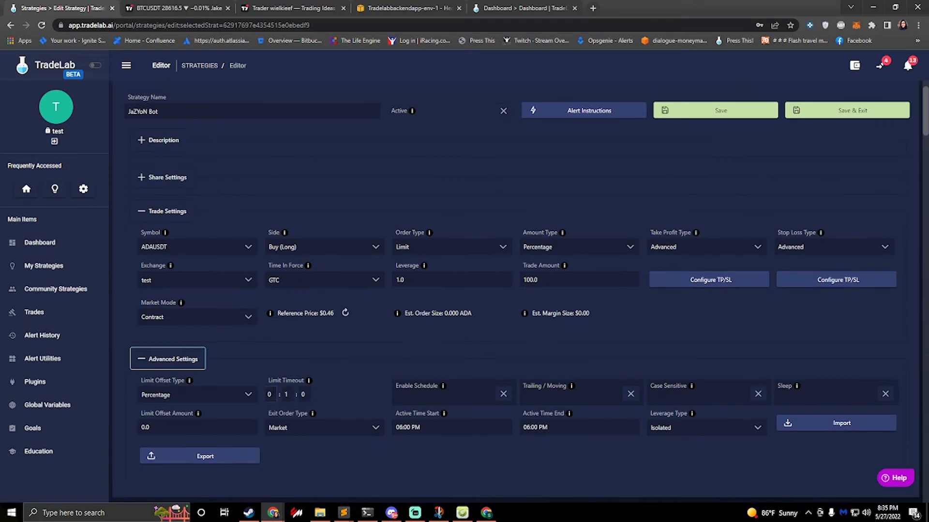
pyautogui.click(269, 395)
pyautogui.press('Tab')
pyautogui.press('Tab')
# Step: Examine the limit offset amount and the limit offset type options in the advanced settings, leaving both as they are
pyautogui.moveTo(162, 427); pyautogui.dragTo(98, 424)
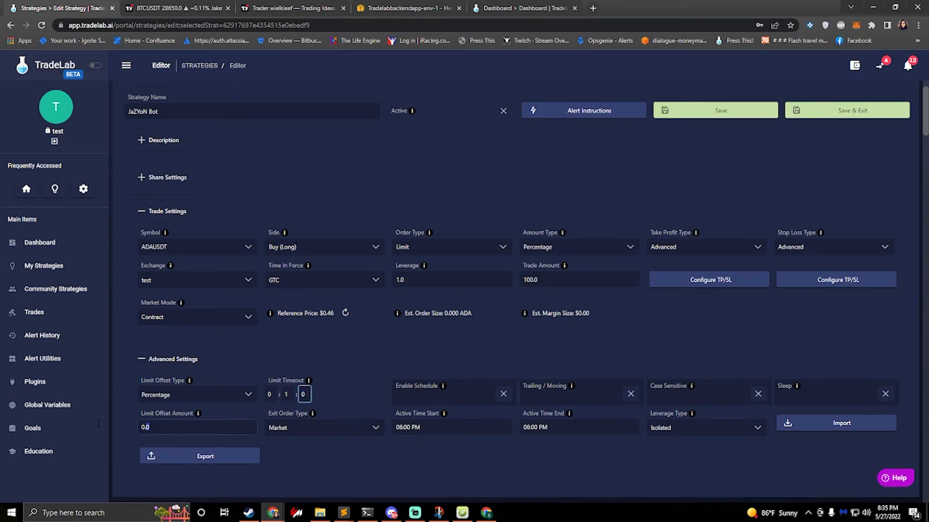
pyautogui.click(145, 427)
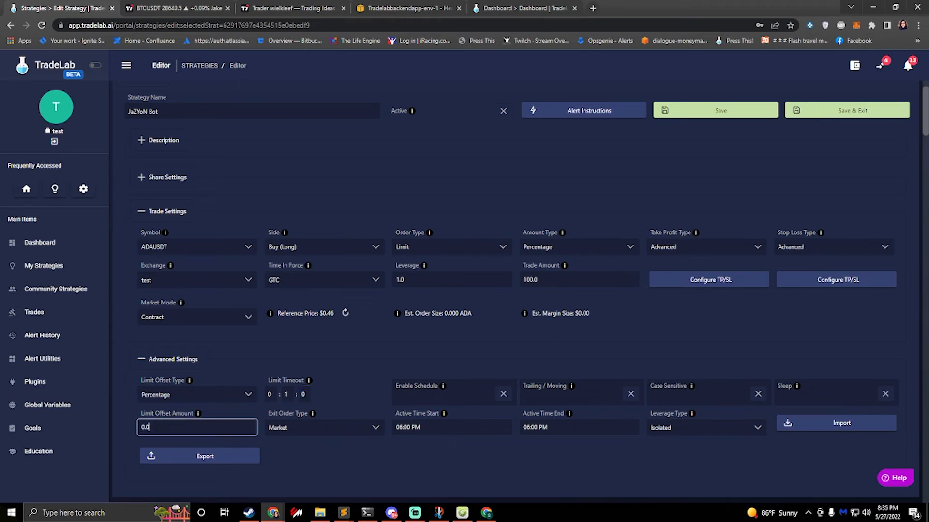
pyautogui.click(171, 399)
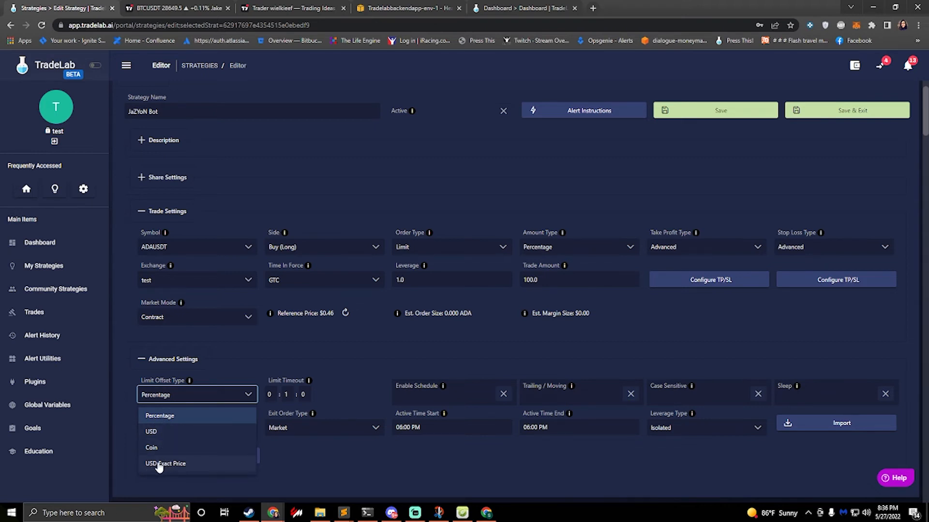
pyautogui.click(130, 445)
pyautogui.moveTo(157, 429); pyautogui.dragTo(141, 429)
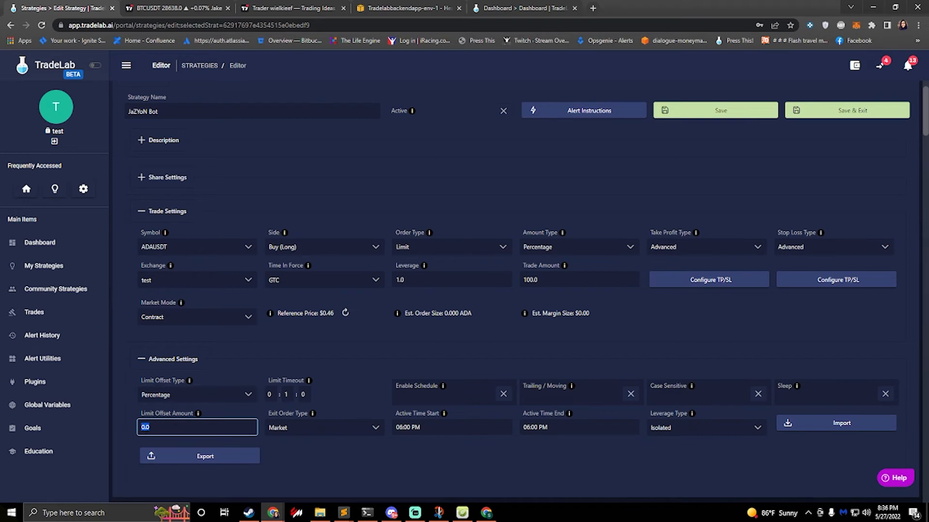
pyautogui.click(189, 402)
pyautogui.click(122, 426)
pyautogui.scroll(-5, 628, 290)
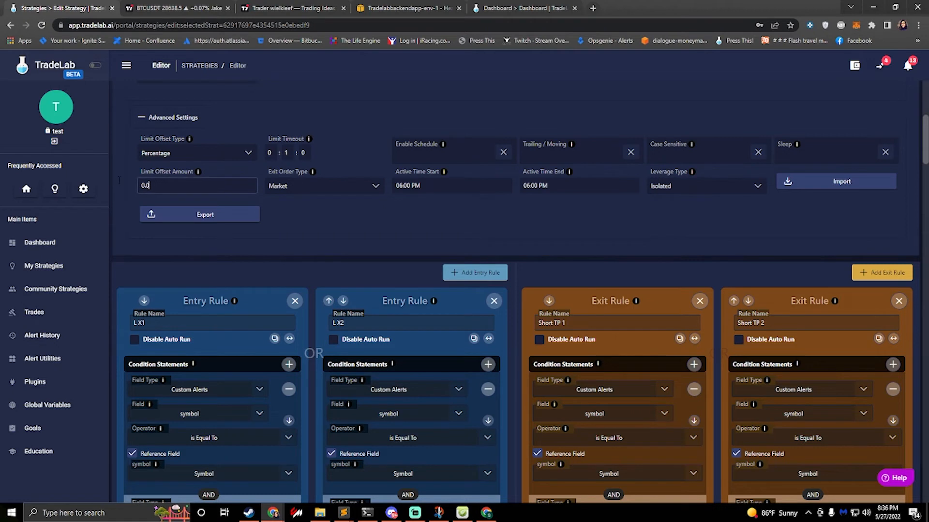
pyautogui.click(159, 185)
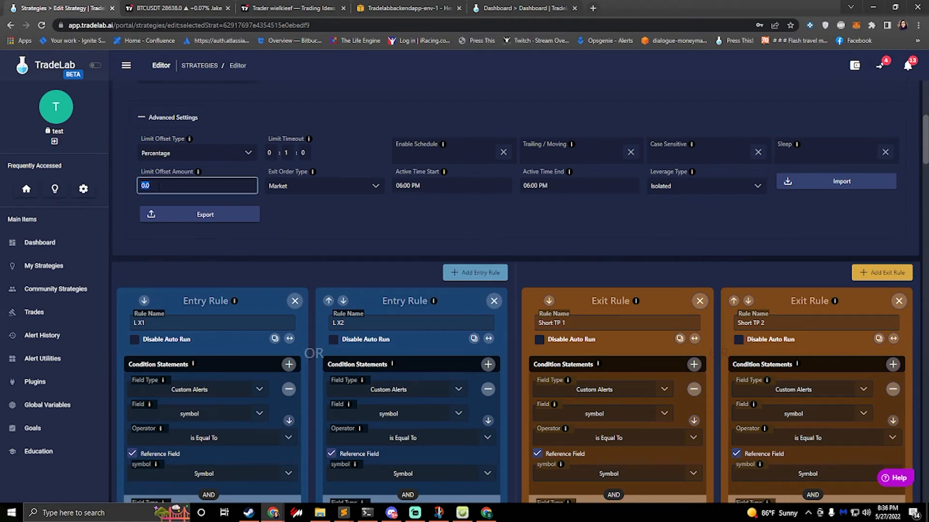
pyautogui.click(368, 232)
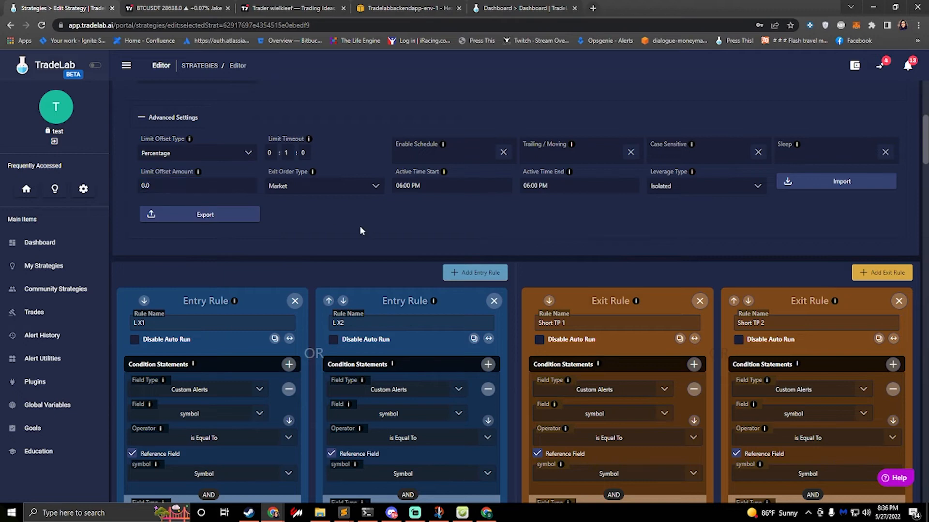
pyautogui.scroll(6, 477, 214)
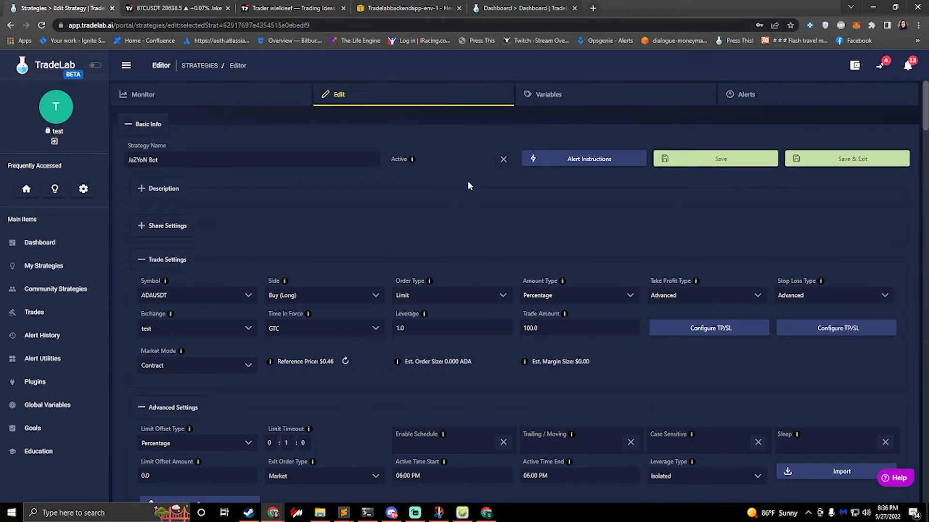
# Step: Activate the JaZYoN Bot strategy, look over its entry and exit rules, and save it while exiting the editor
pyautogui.click(504, 161)
pyautogui.scroll(-12, 495, 220)
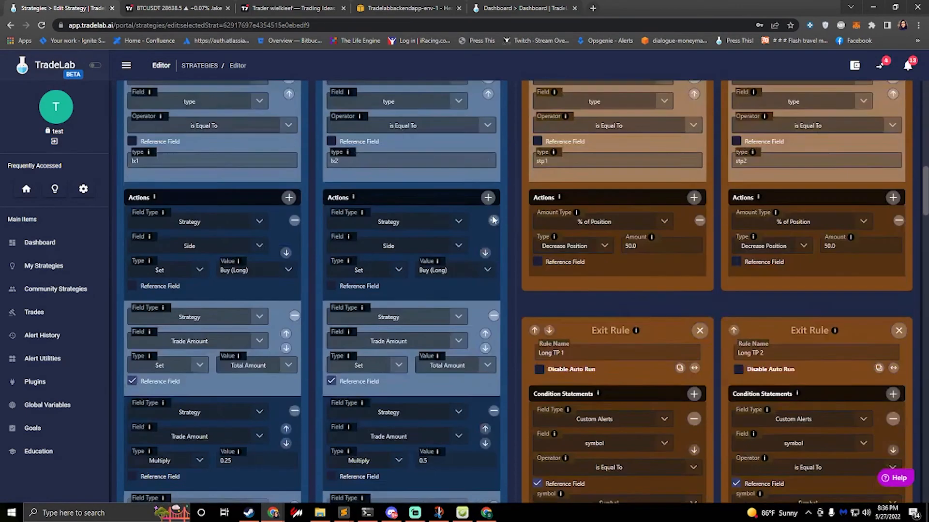
pyautogui.scroll(-8, 493, 220)
pyautogui.scroll(3, 492, 220)
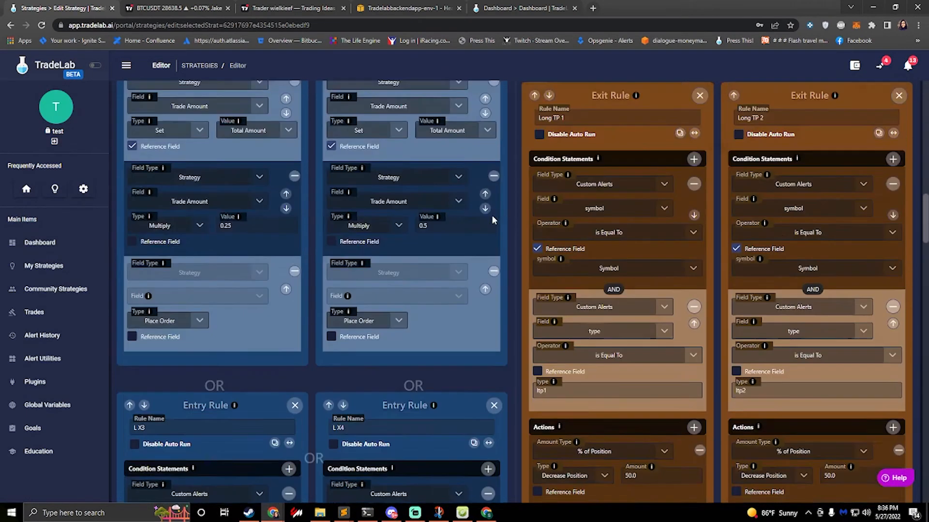
pyautogui.scroll(-3, 492, 216)
pyautogui.scroll(15, 492, 216)
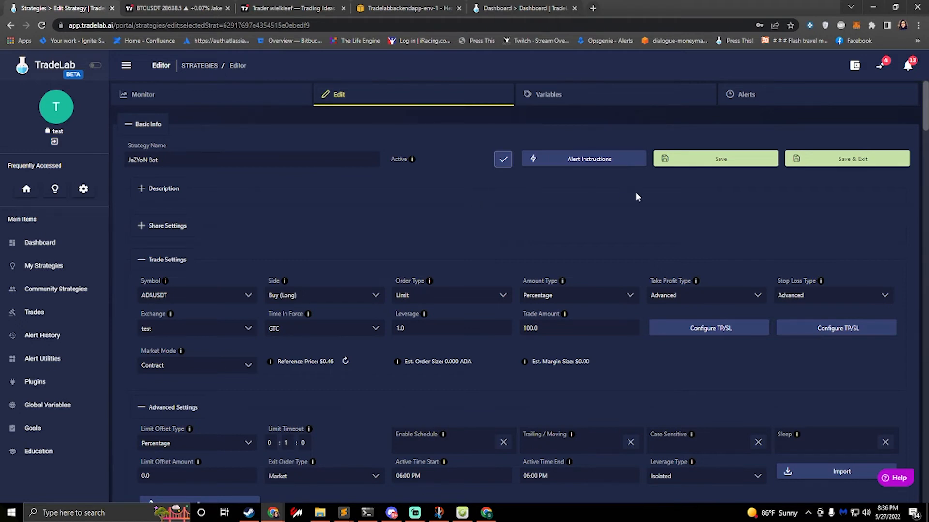
pyautogui.click(807, 165)
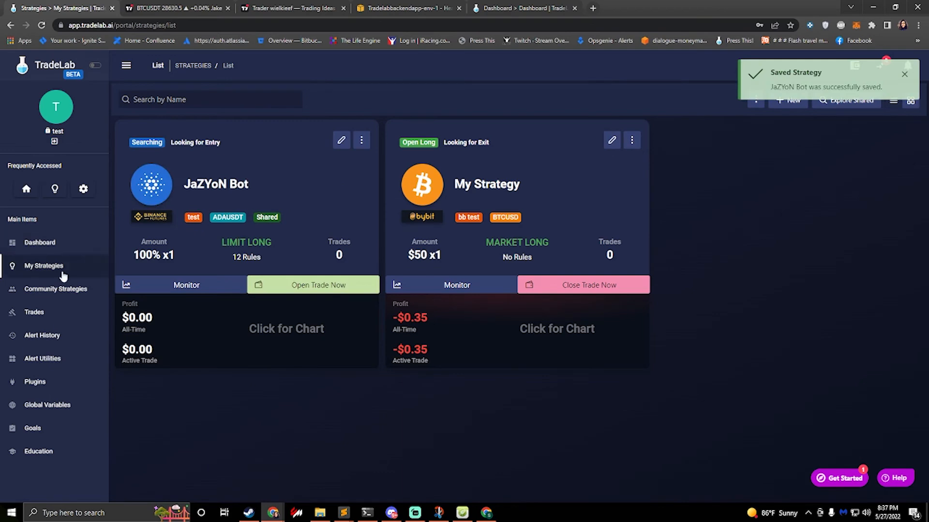
# Step: Find JaZYoN Bot among the community strategies and copy it to the account's own strategies
pyautogui.click(51, 289)
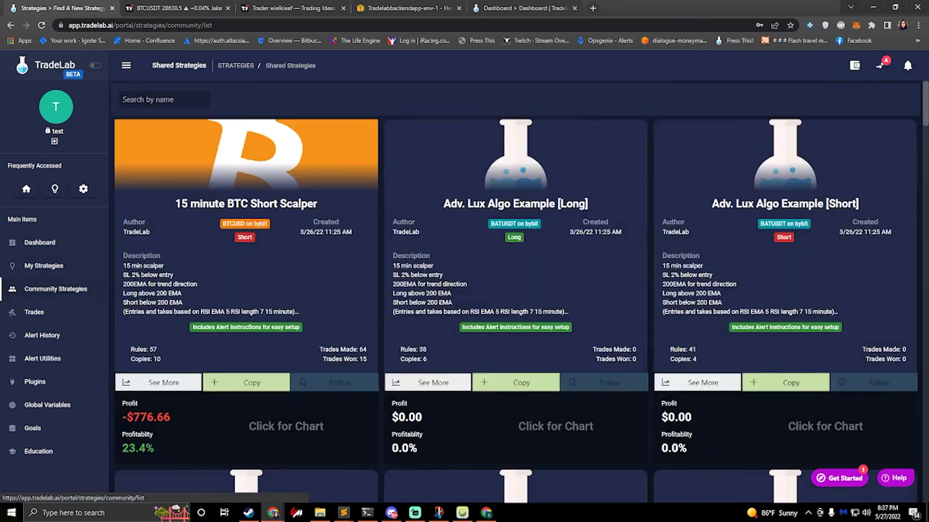
pyautogui.scroll(-10, 325, 280)
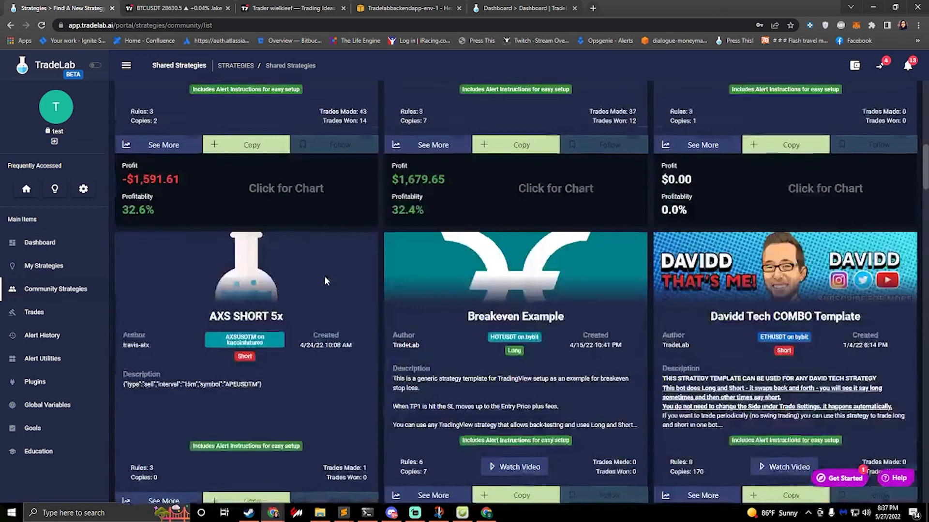
pyautogui.scroll(-20, 325, 280)
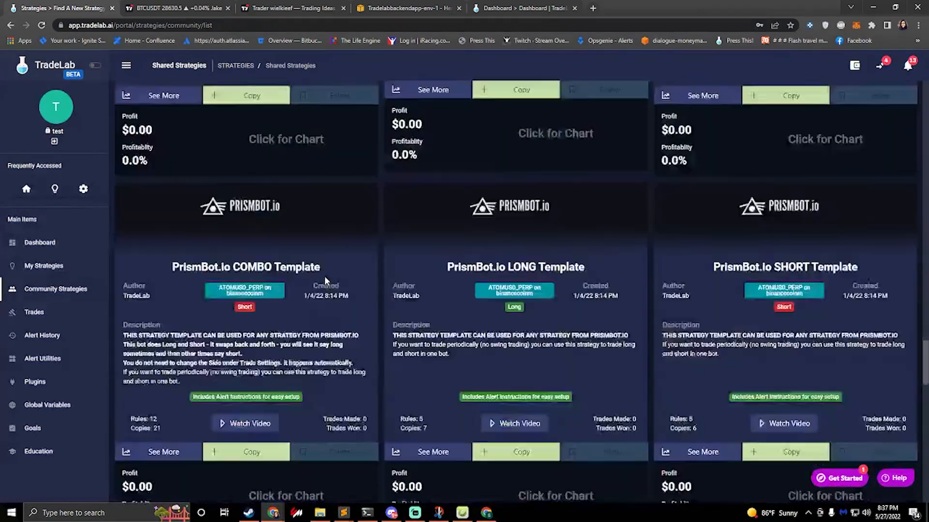
pyautogui.scroll(6, 325, 280)
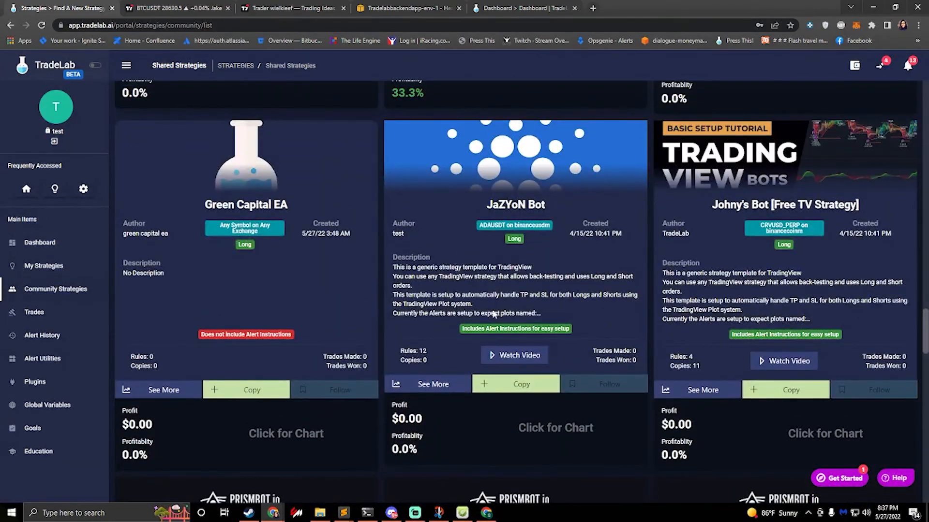
pyautogui.click(506, 387)
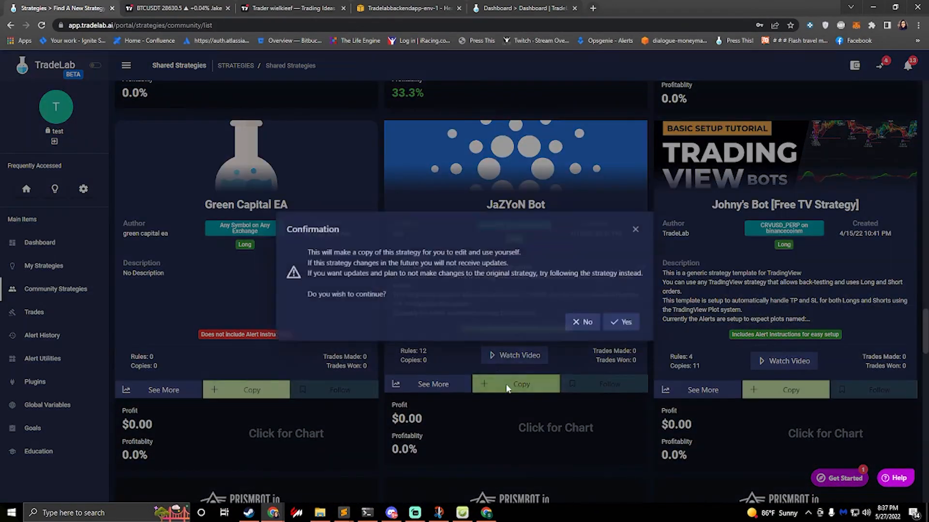
pyautogui.click(624, 324)
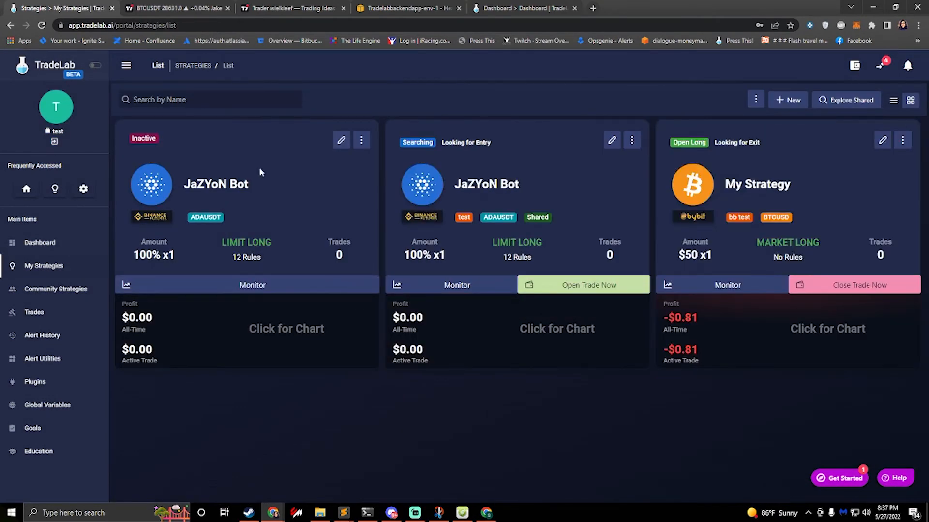
# Step: Edit the inactive JaZYoN Bot copy and start its guided setup, using the test exchange with the ADAUSDT symbol
pyautogui.click(342, 142)
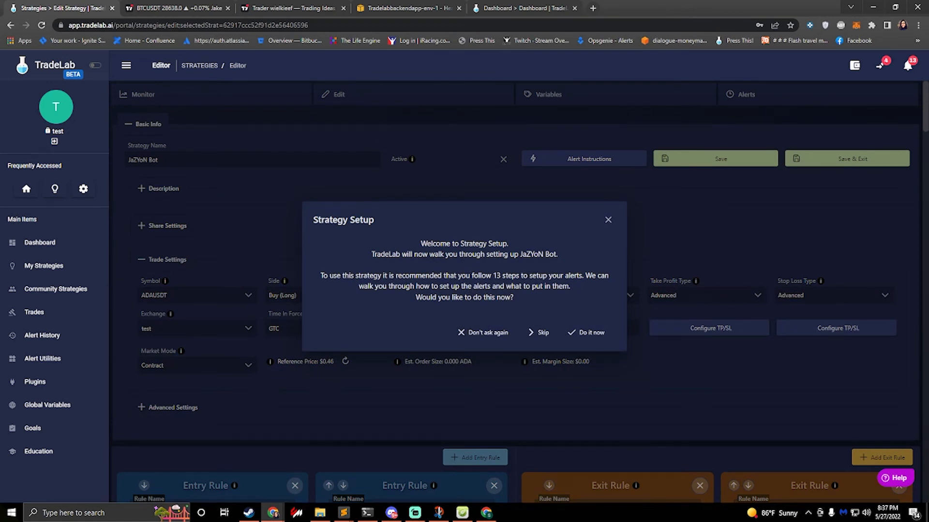
pyautogui.click(591, 332)
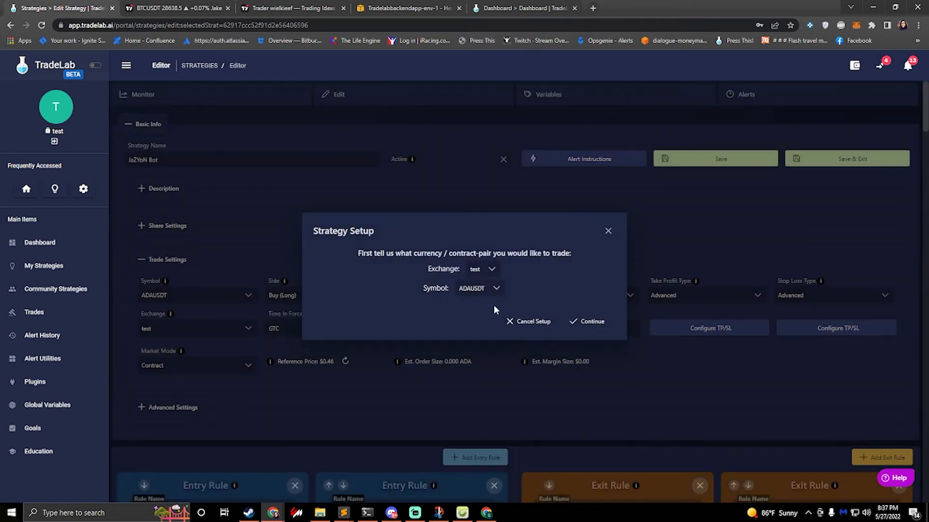
pyautogui.click(481, 273)
pyautogui.click(464, 283)
pyautogui.click(588, 323)
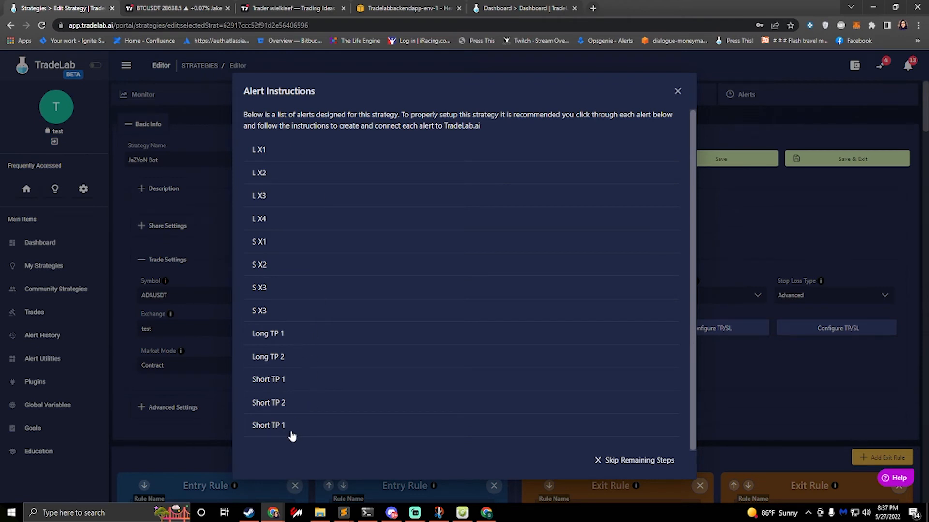
# Step: Check the alert instructions for L X1 and copy the alert message from the L X2 instructions
pyautogui.click(259, 151)
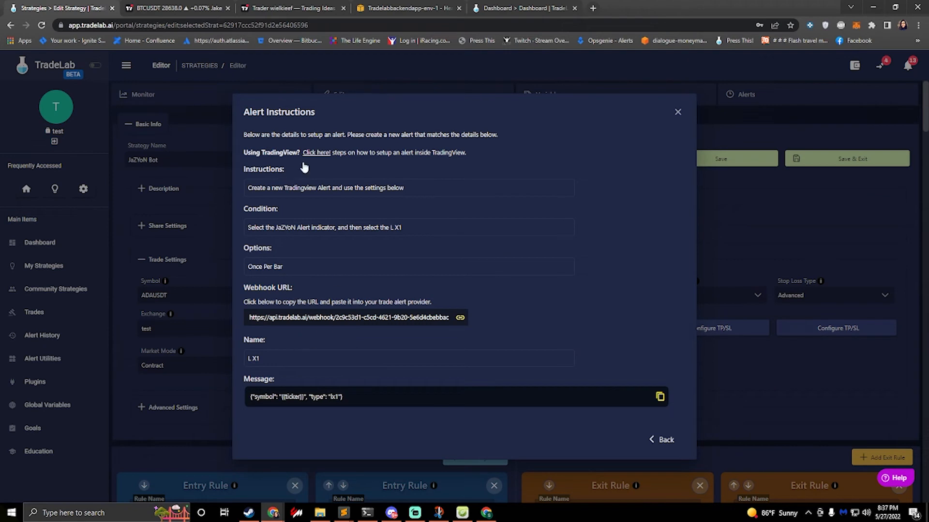
pyautogui.click(671, 440)
pyautogui.click(273, 172)
pyautogui.click(290, 398)
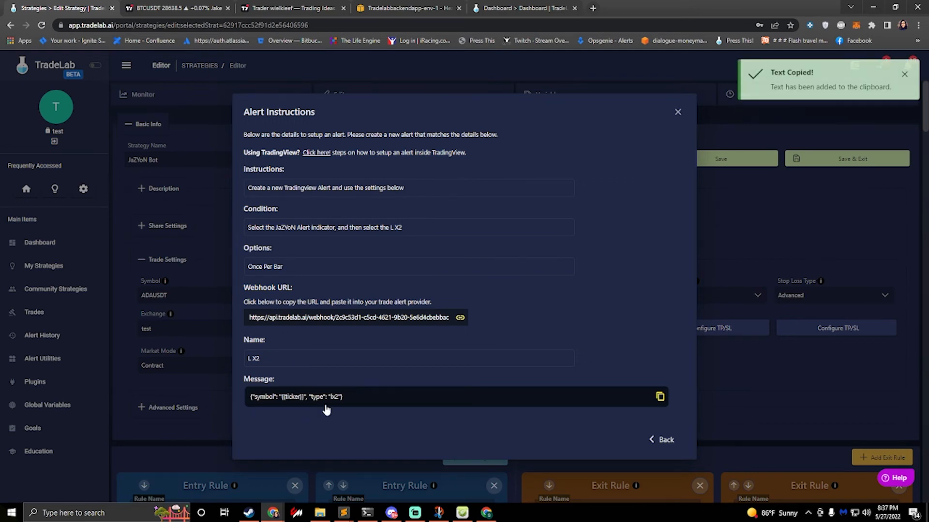
# Step: Switch to TradingView, replace the BTCUSDT alert's message with the copied L X2 message, and return to TradeLab
pyautogui.click(162, 10)
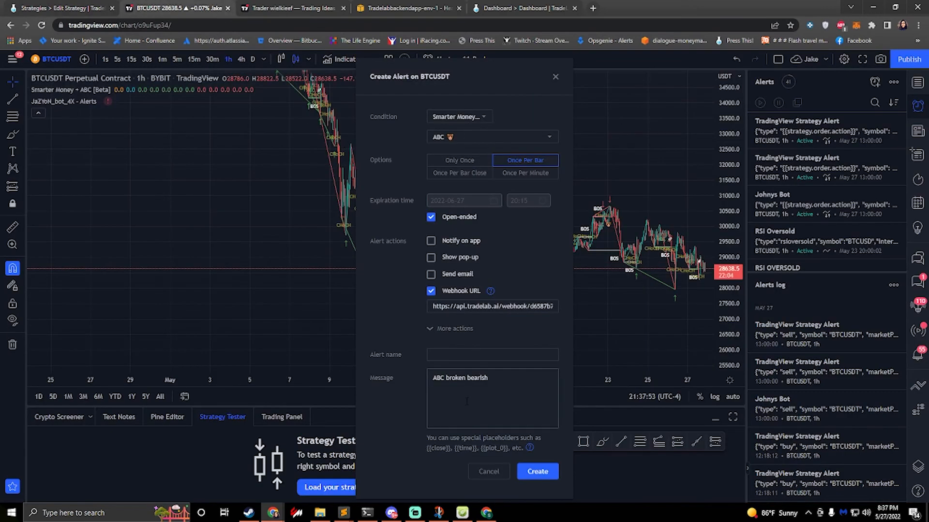
pyautogui.hotkey('ctrl', 'a')
pyautogui.hotkey('ctrl', 'v')
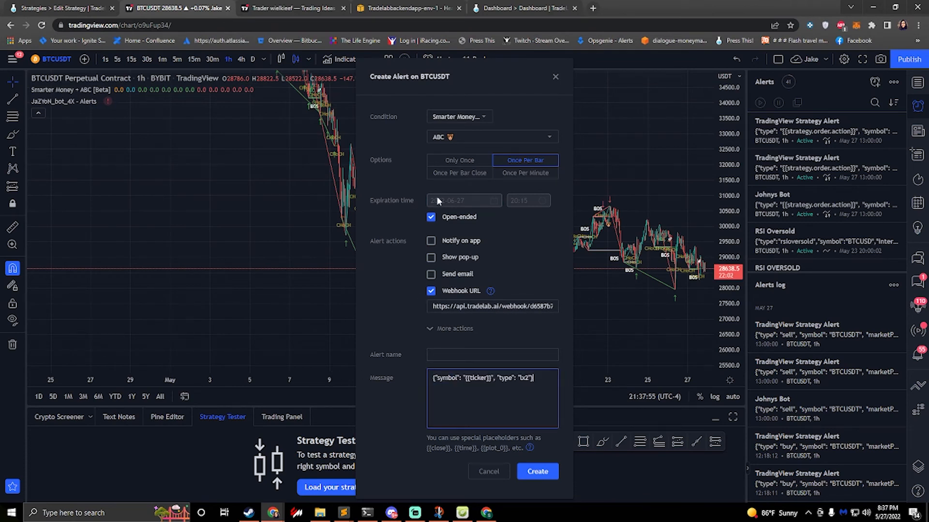
pyautogui.click(68, 8)
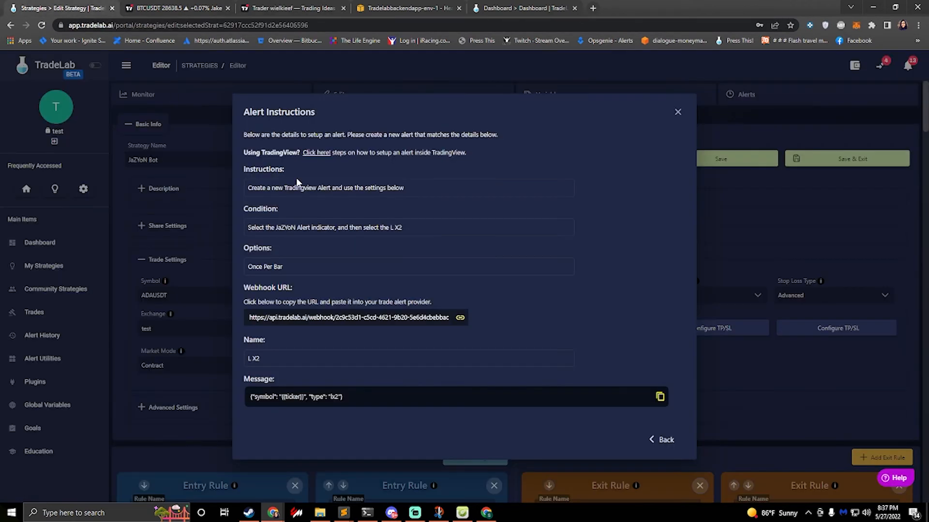
# Step: Leave the L X2 instructions and skip the remaining alert steps to finish the copied strategy's guided setup
pyautogui.click(662, 440)
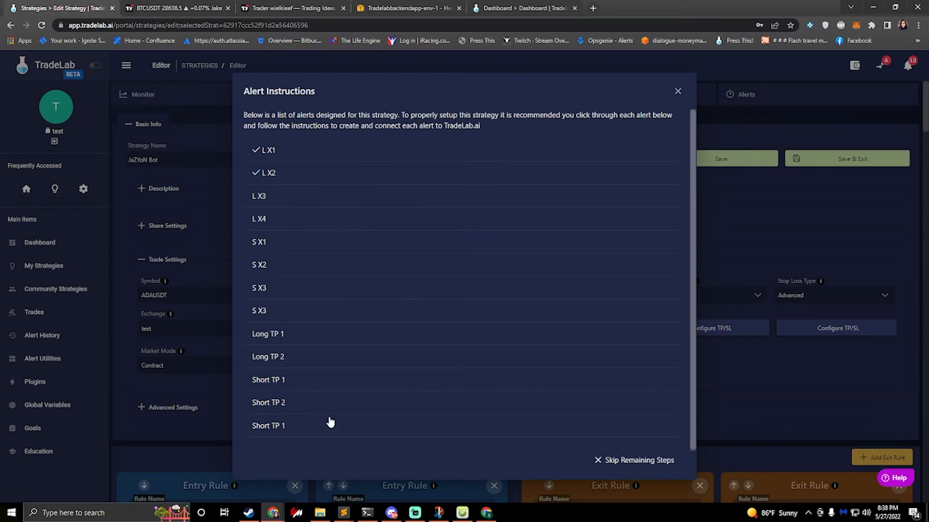
pyautogui.click(638, 461)
pyautogui.click(420, 326)
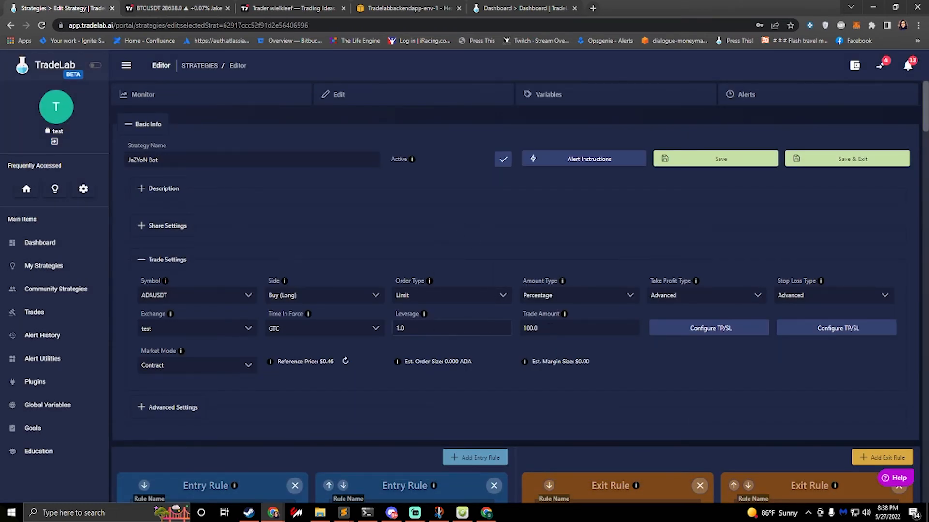
# Step: Check the copied strategy's variables, then save the strategy on leaving the editor for My Strategies
pyautogui.press('Tab')
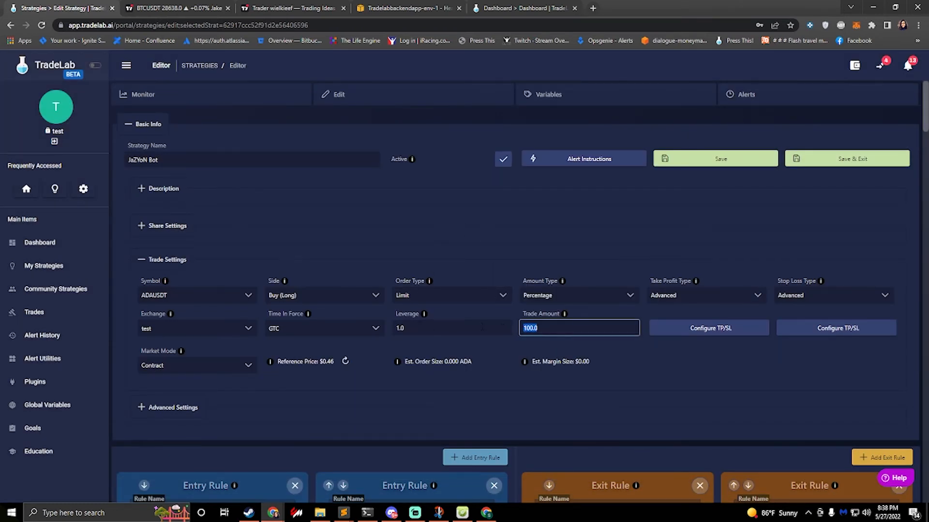
pyautogui.click(550, 94)
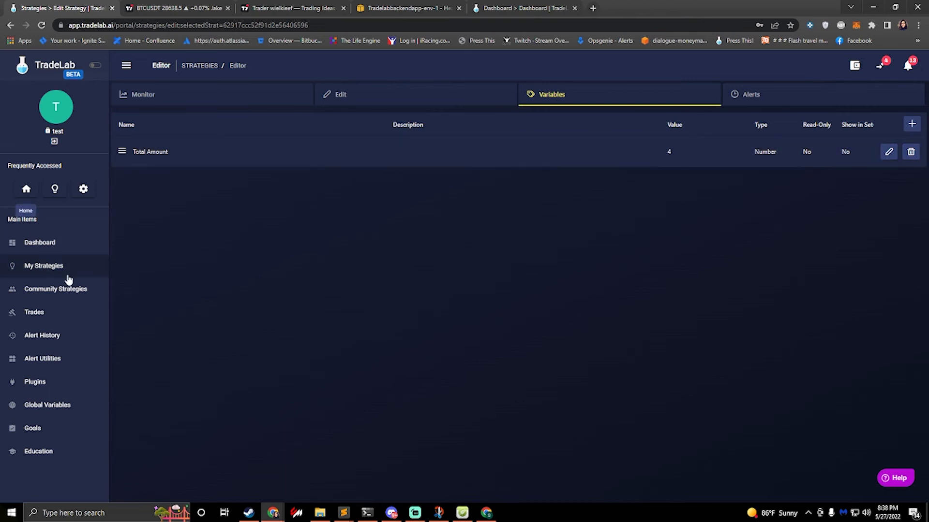
pyautogui.click(47, 268)
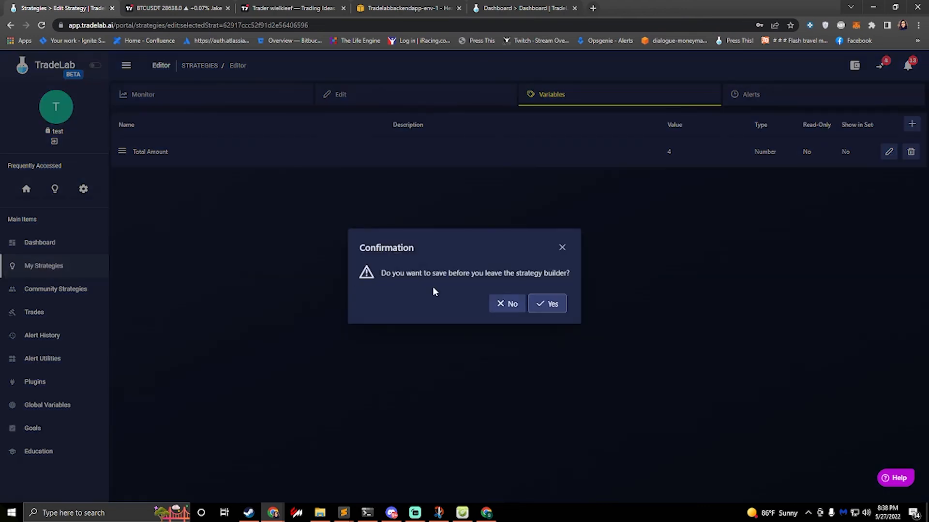
pyautogui.click(538, 310)
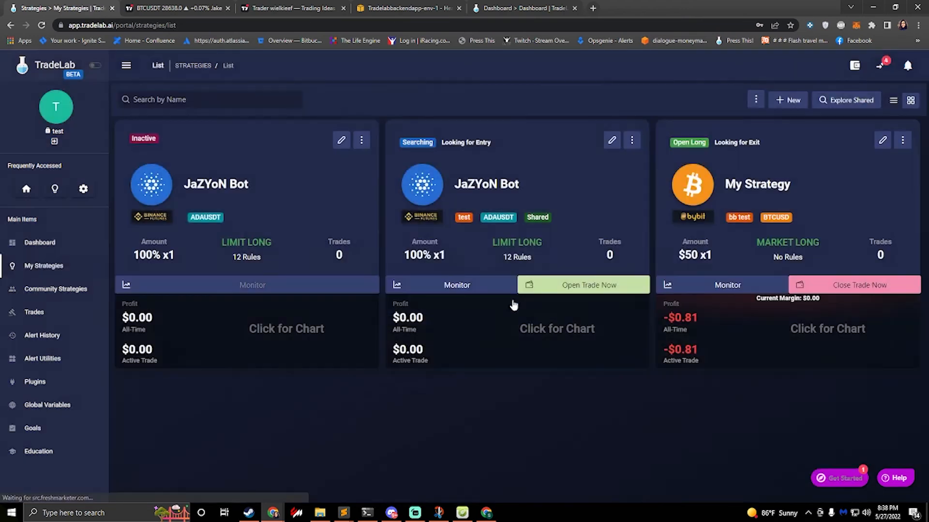
# Step: Remove the unshared copy of JaZYoN Bot from My Strategies
pyautogui.click(361, 140)
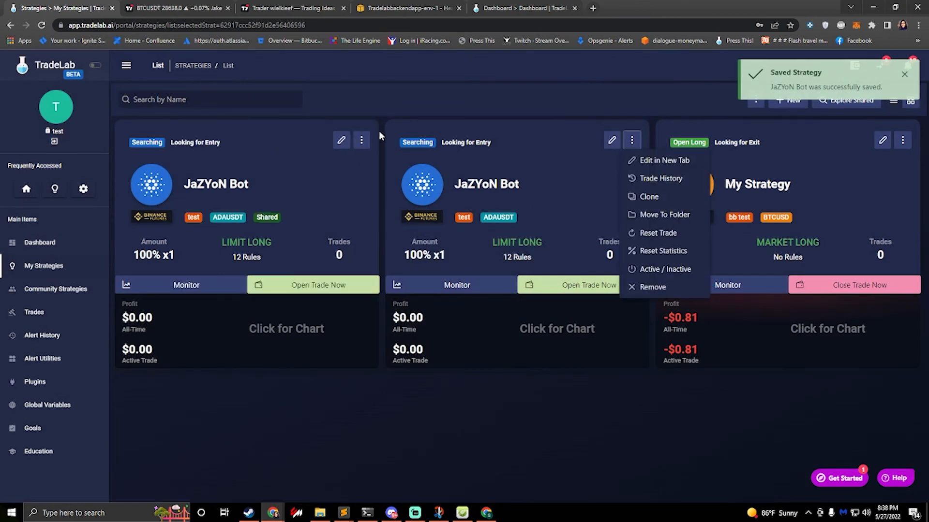
pyautogui.click(360, 142)
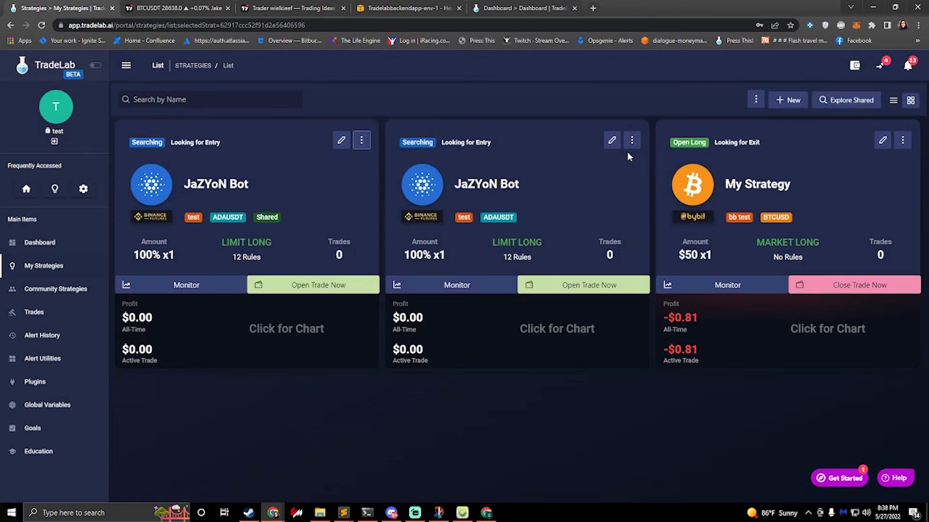
pyautogui.click(632, 141)
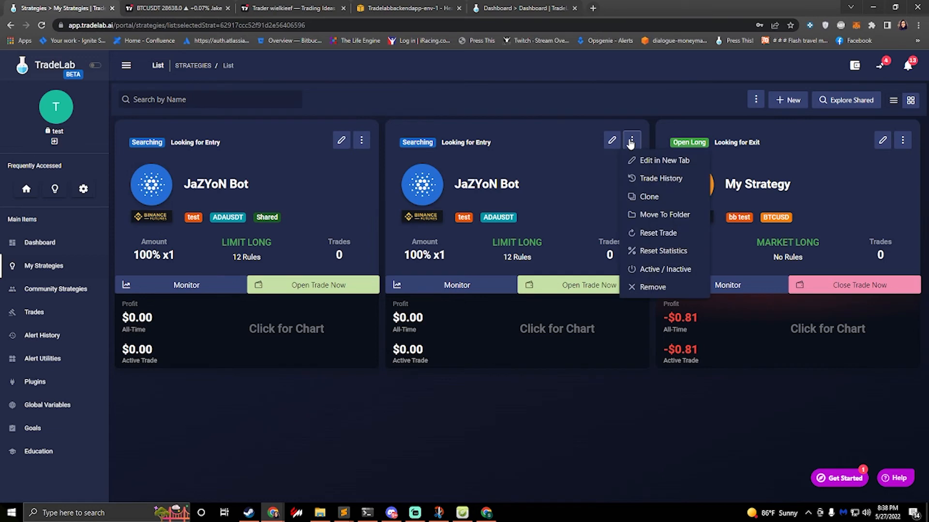
pyautogui.click(661, 291)
pyautogui.click(527, 304)
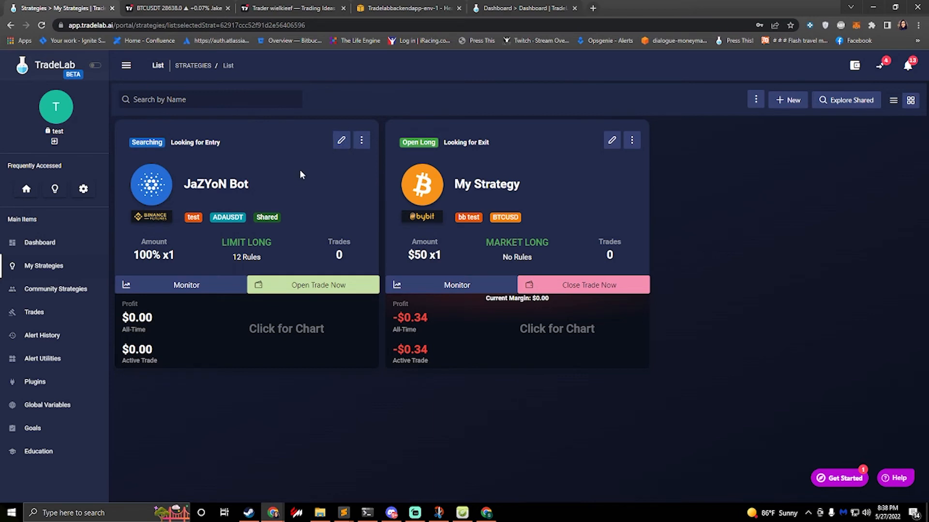
# Step: Open the shared JaZYoN Bot for editing and rename its Total Amount variable to Max Trade Amount
pyautogui.click(341, 141)
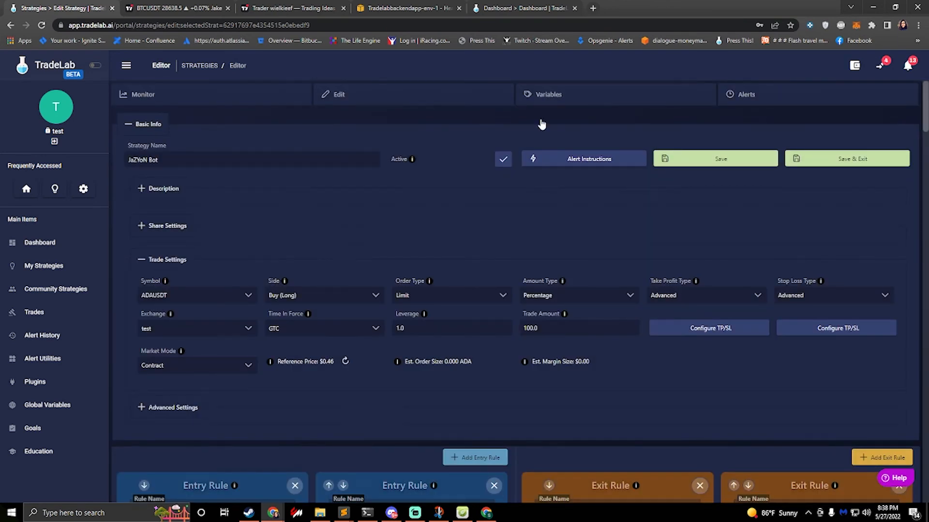
pyautogui.click(555, 94)
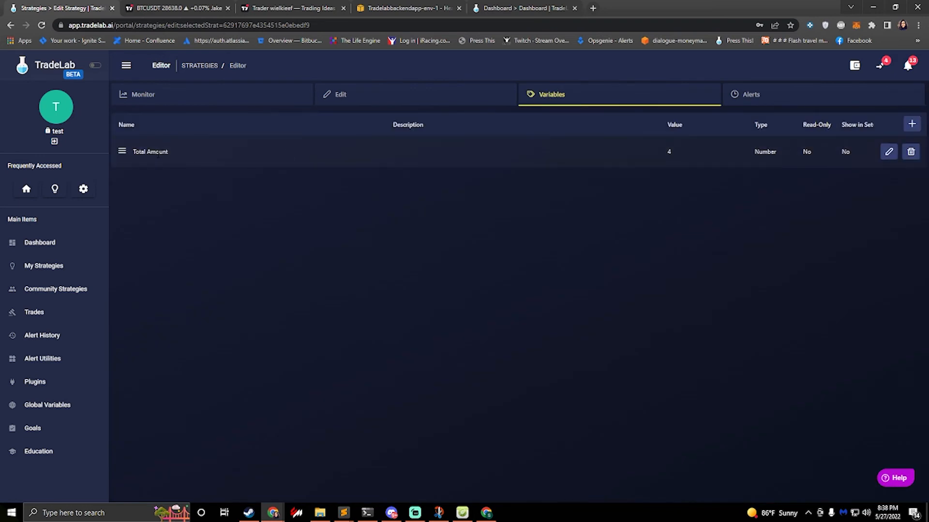
pyautogui.click(888, 153)
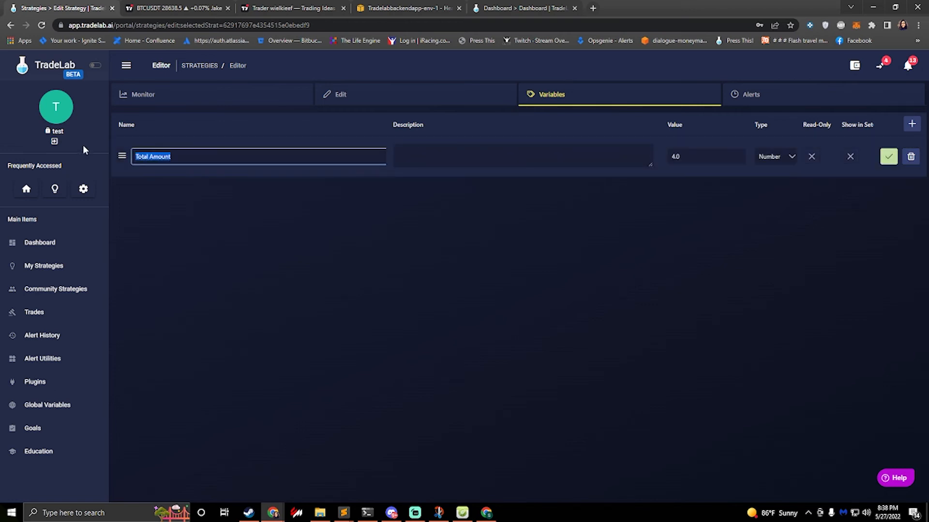
pyautogui.press('Left')
pyautogui.press('BackSpace')
pyautogui.press('BackSpace')
pyautogui.press('BackSpace')
pyautogui.press('BackSpace')
pyautogui.press('BackSpace')
pyautogui.write('Max Trade')
# Step: Enable Show in Set and Read-Only for the Max Trade Amount variable and save it
pyautogui.click(703, 156)
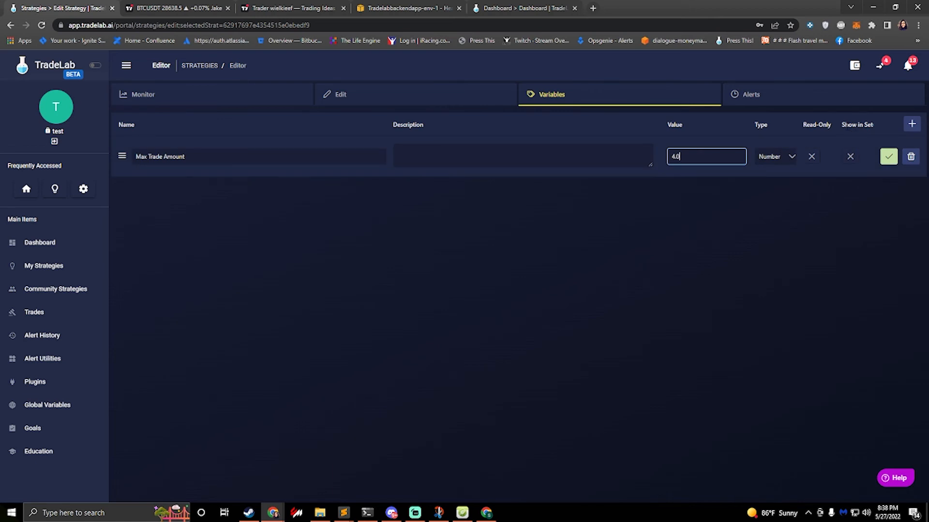
pyautogui.click(851, 160)
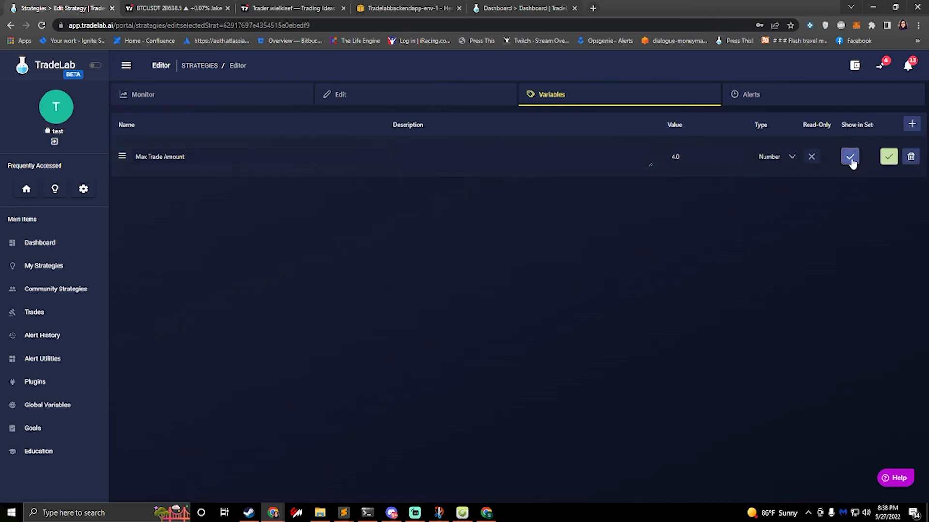
pyautogui.click(811, 159)
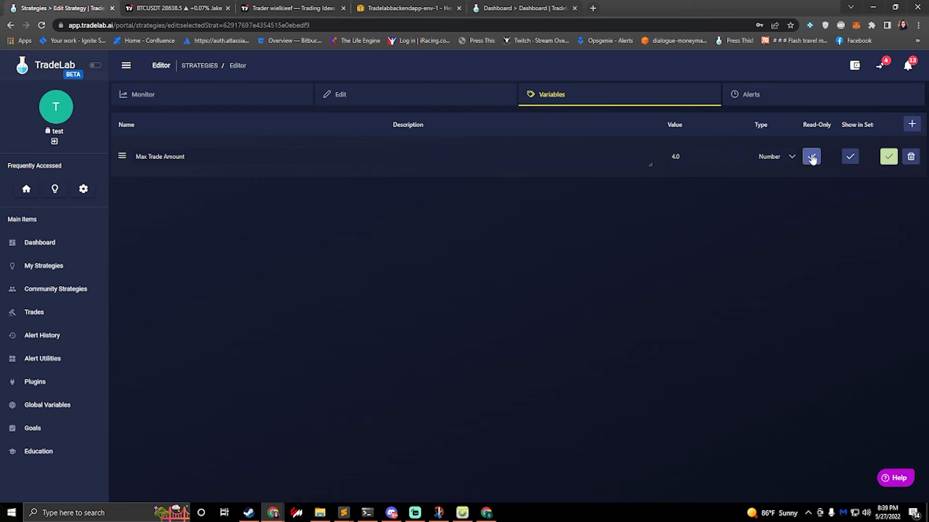
pyautogui.click(888, 156)
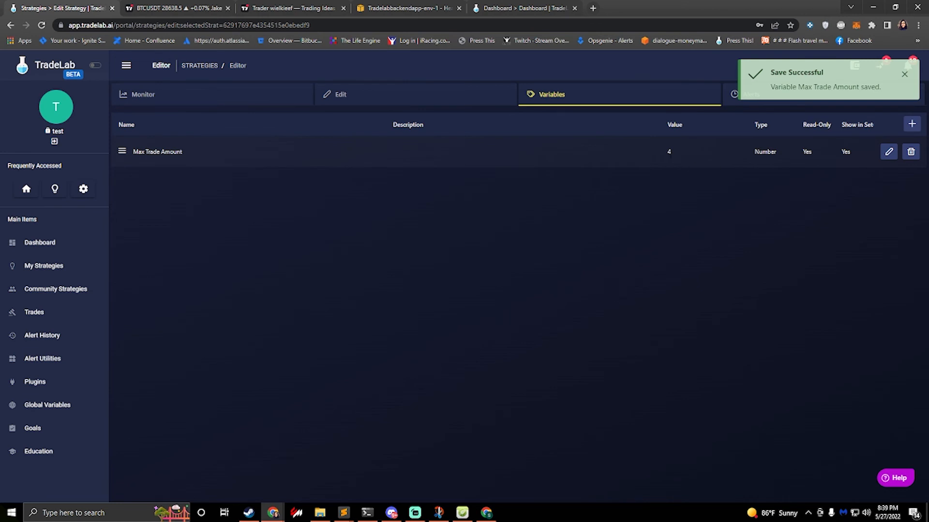
# Step: Save the variable description "This is the max amount to use for a trade. X4 = max trade amount. X1 = 25% of max trade amount"
pyautogui.click(888, 152)
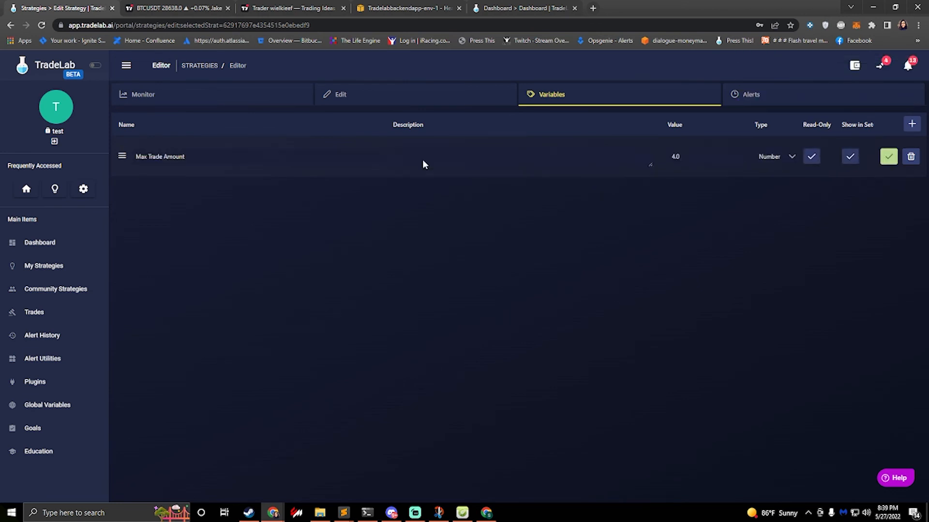
pyautogui.click(447, 152)
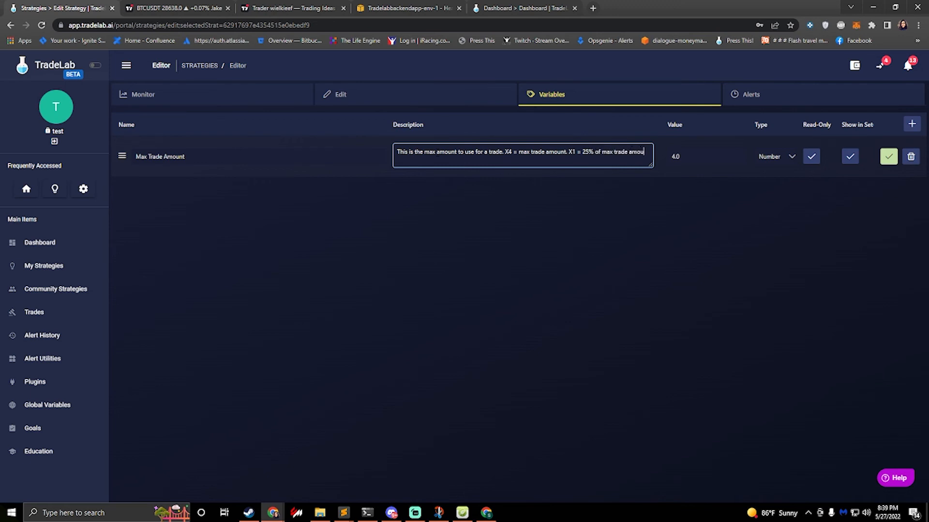
pyautogui.click(888, 156)
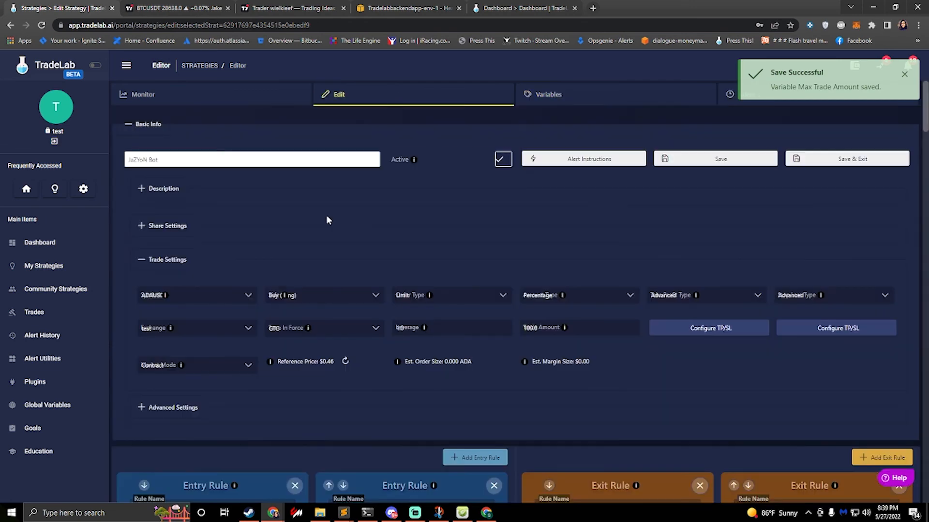
# Step: Set the Trade Amount action's reference value to Max Trade Amount in entry rules L X2 and L X1
pyautogui.scroll(-3, 310, 317)
pyautogui.scroll(-8, 312, 321)
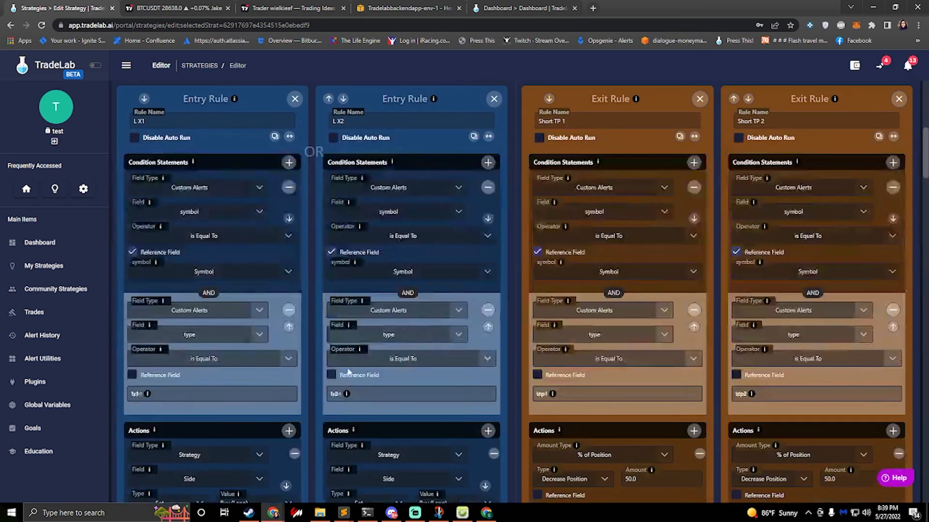
pyautogui.scroll(-4, 349, 313)
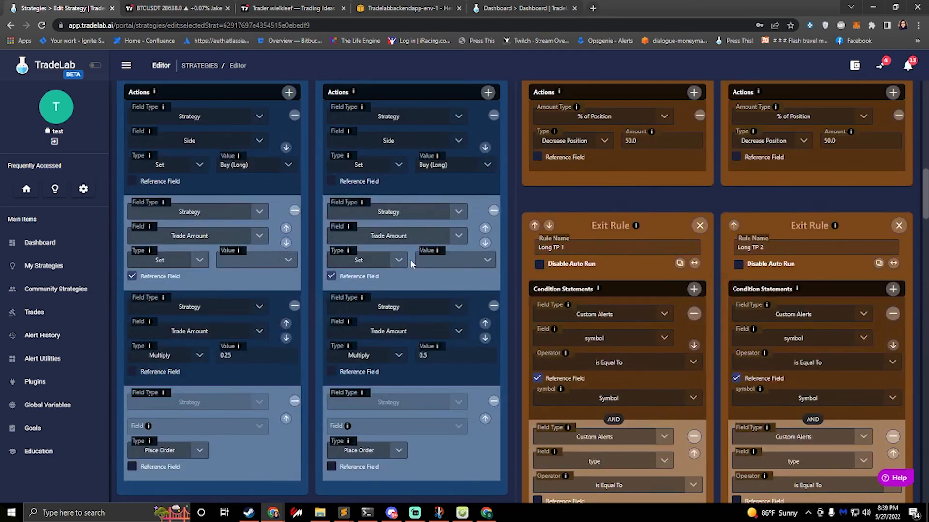
pyautogui.click(445, 265)
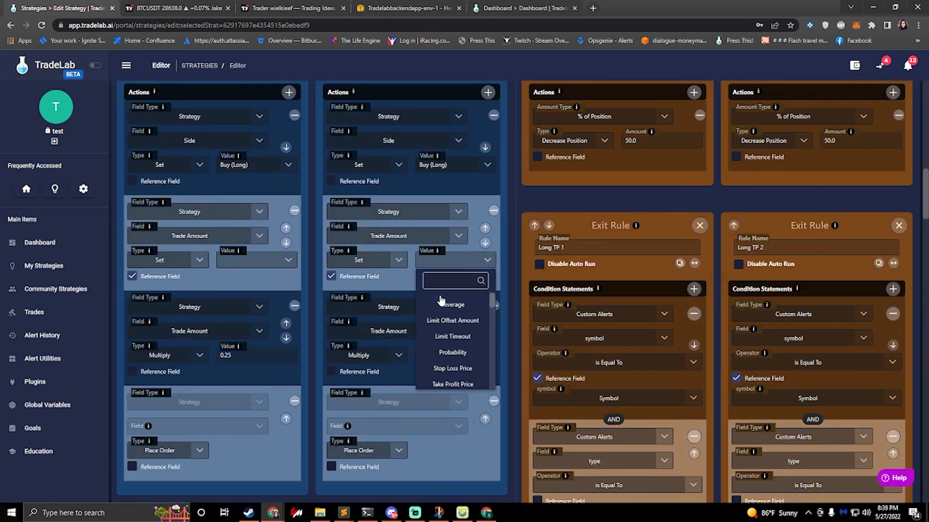
pyautogui.write('max')
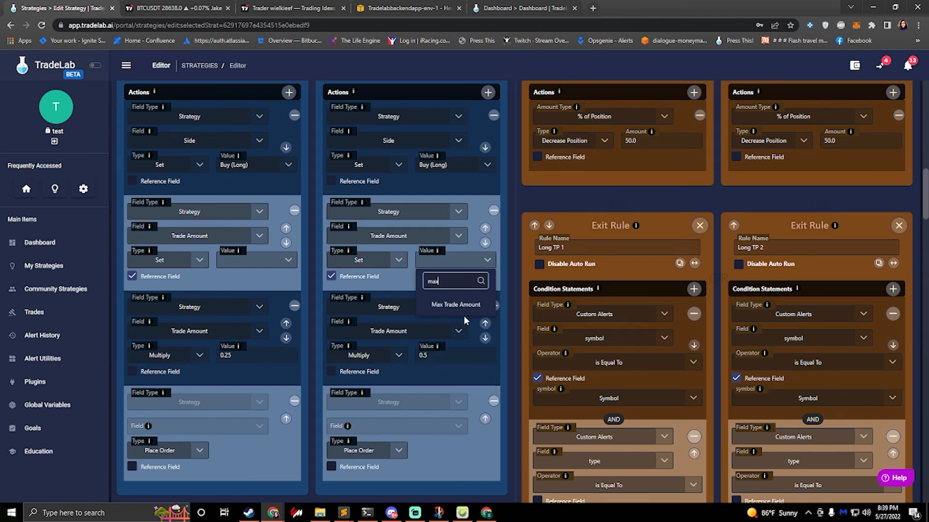
pyautogui.click(453, 305)
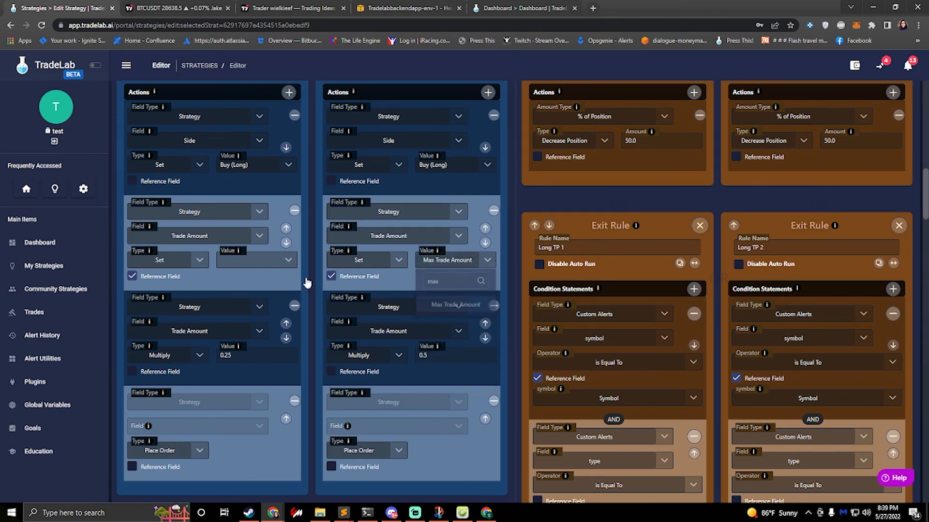
pyautogui.click(276, 265)
pyautogui.write('max')
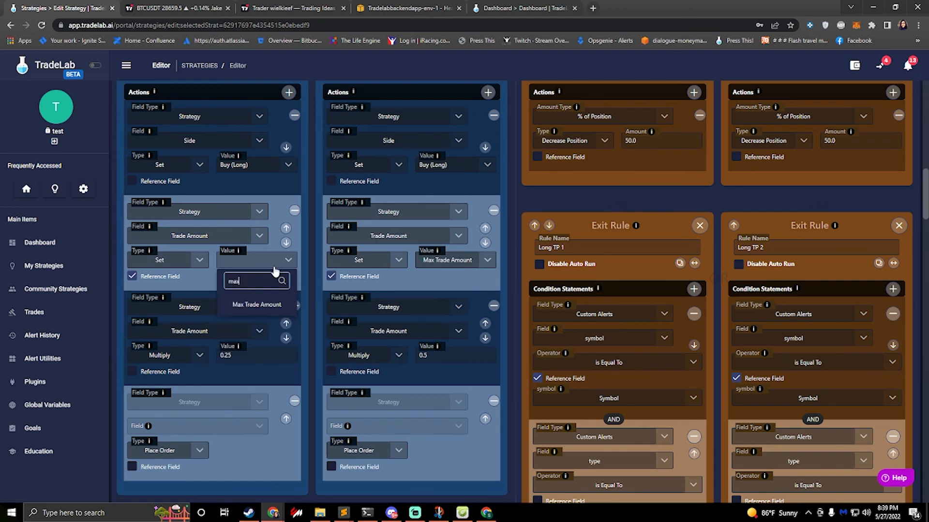
pyautogui.click(252, 305)
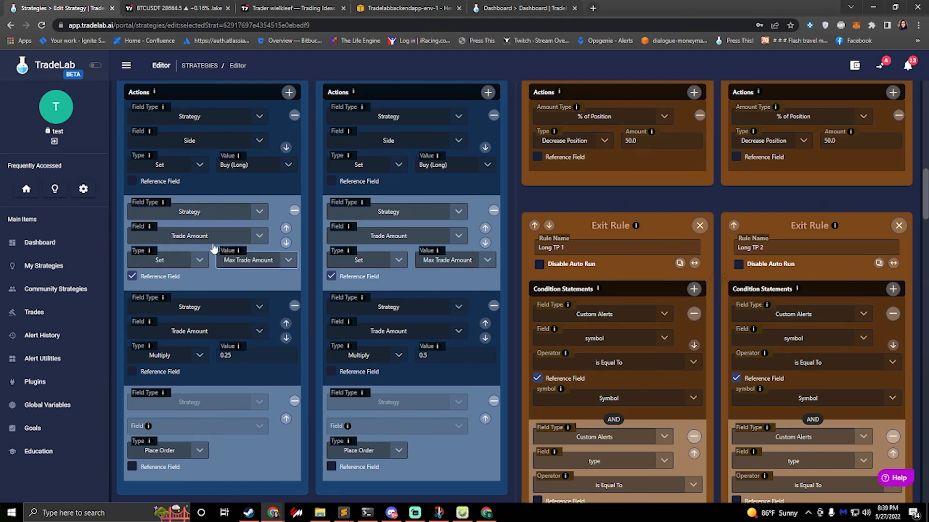
pyautogui.click(203, 212)
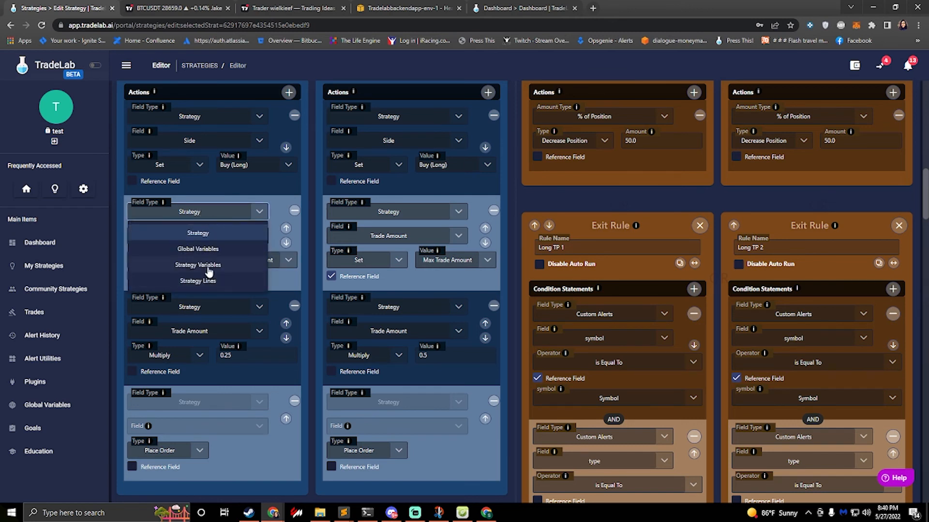
pyautogui.click(213, 265)
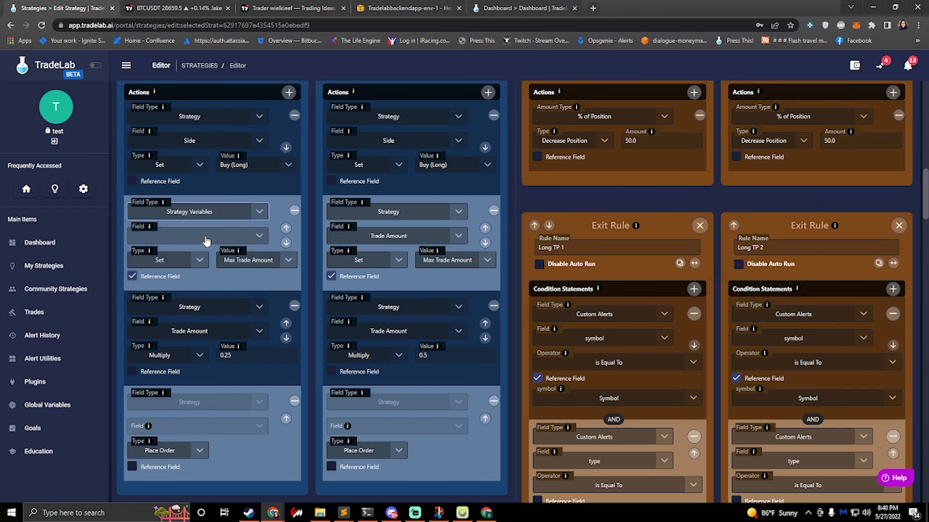
pyautogui.click(205, 240)
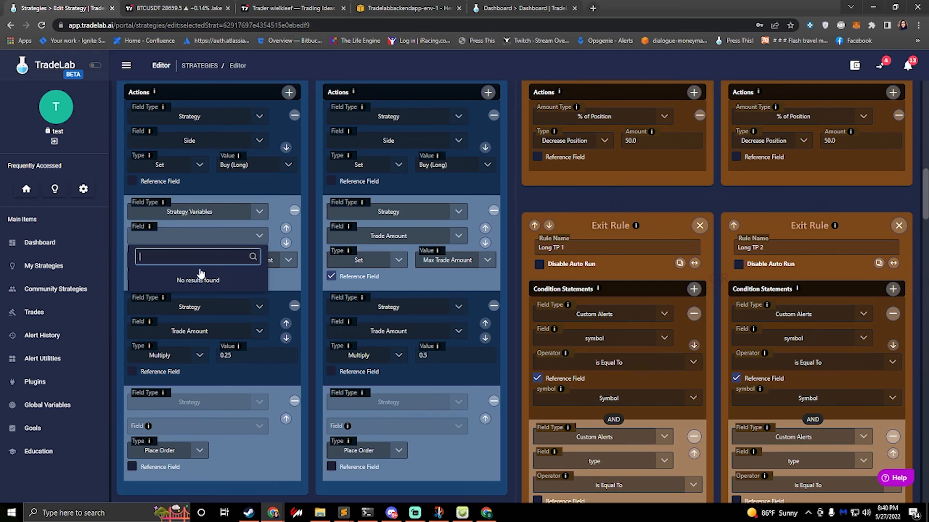
pyautogui.click(192, 235)
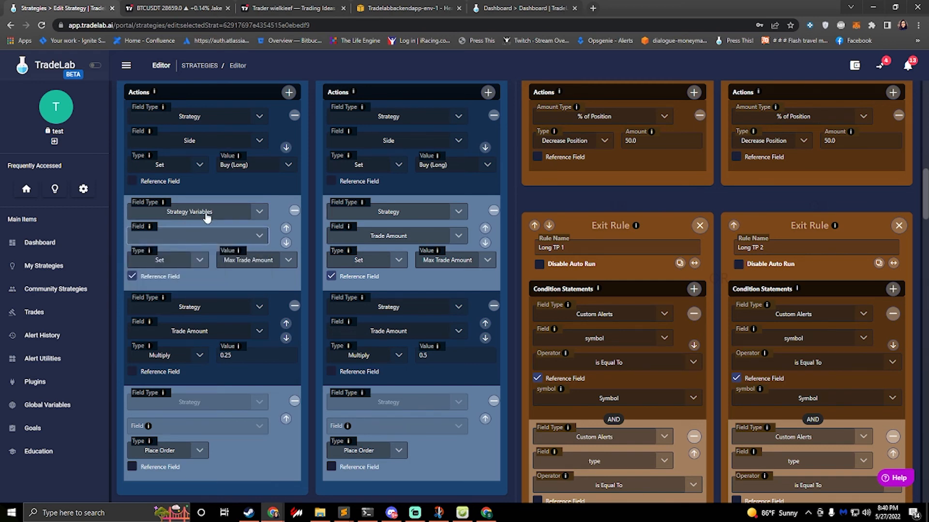
pyautogui.click(206, 213)
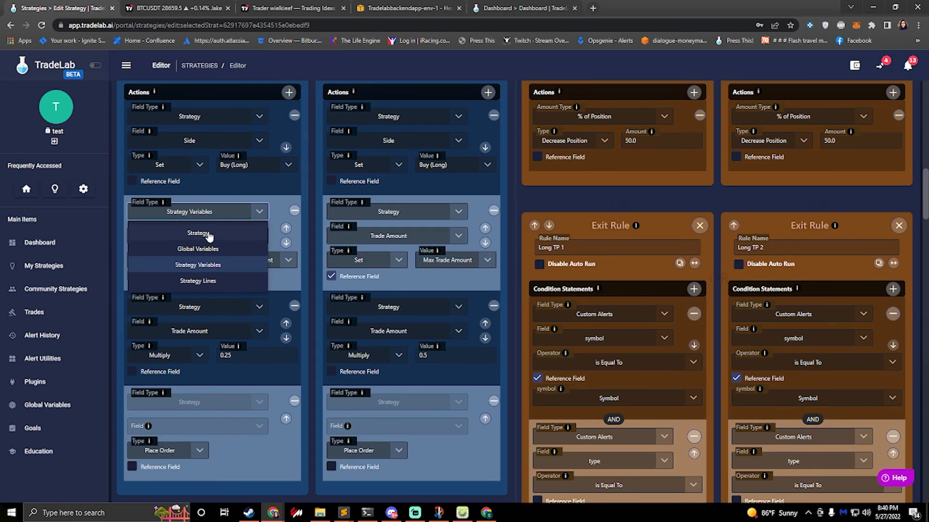
pyautogui.click(208, 236)
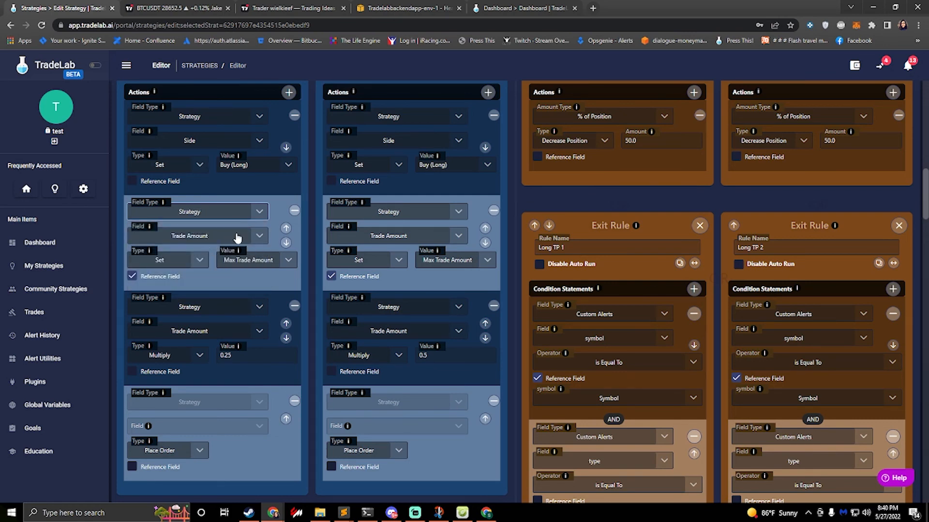
# Step: Set the Trade Amount action's reference value to Max Trade Amount in entry rules L X4 and L X3
pyautogui.scroll(5, 420, 343)
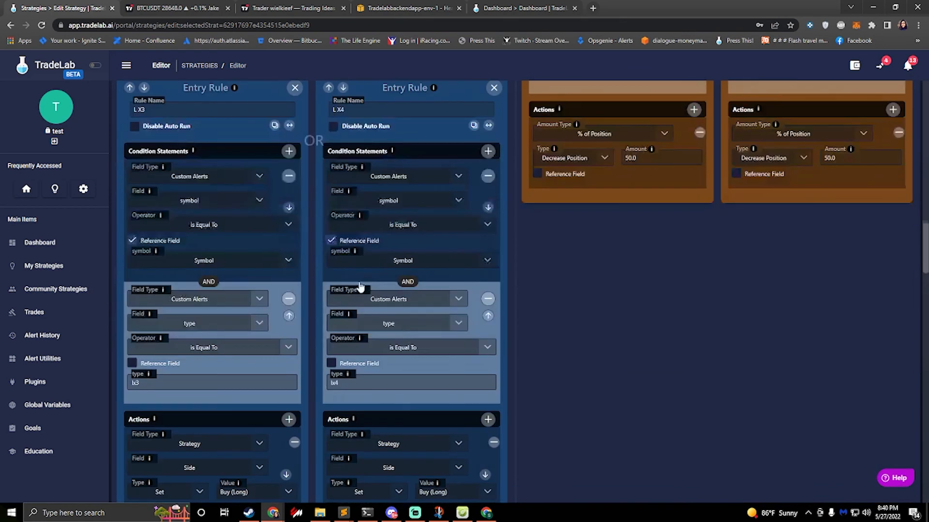
pyautogui.scroll(-6, 411, 341)
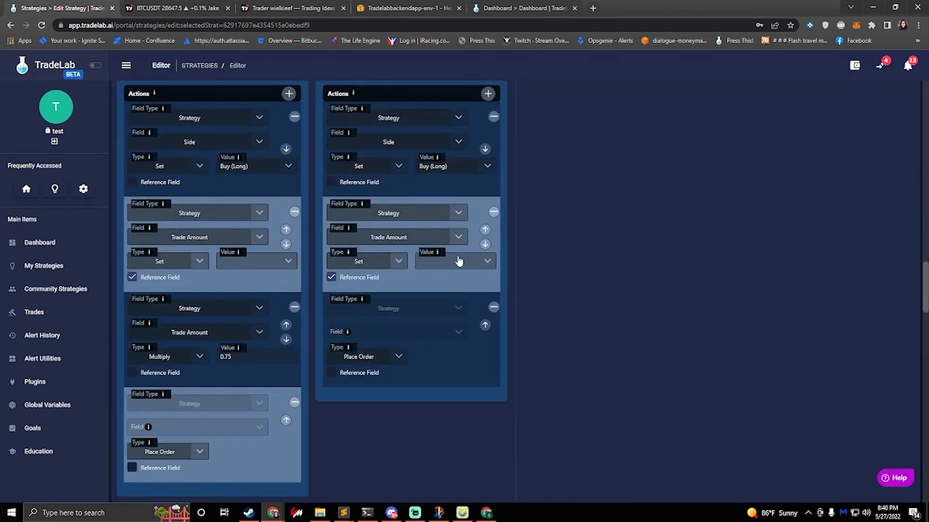
pyautogui.click(450, 264)
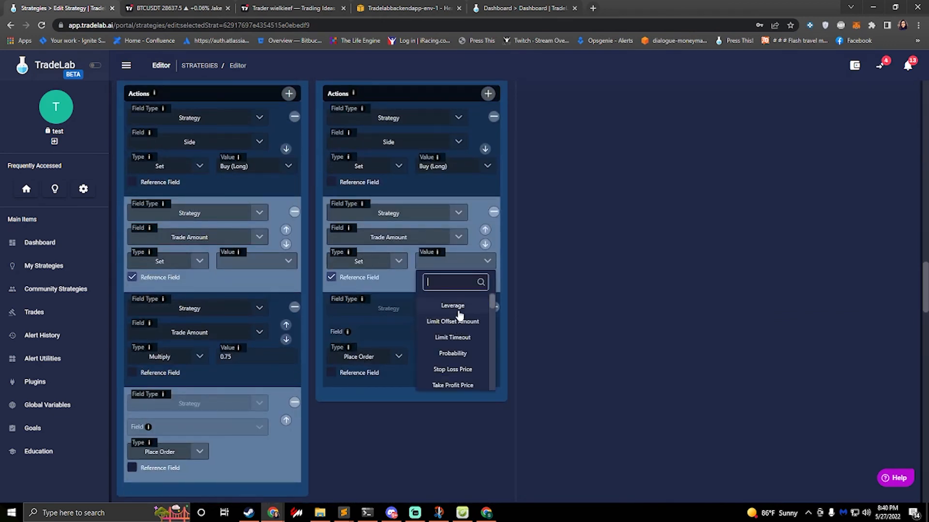
pyautogui.write('max')
pyautogui.click(452, 307)
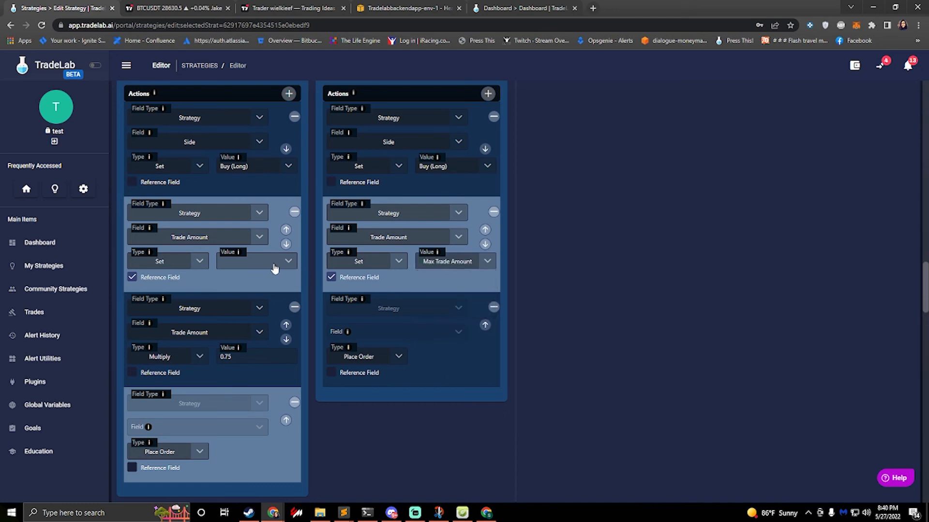
pyautogui.click(274, 269)
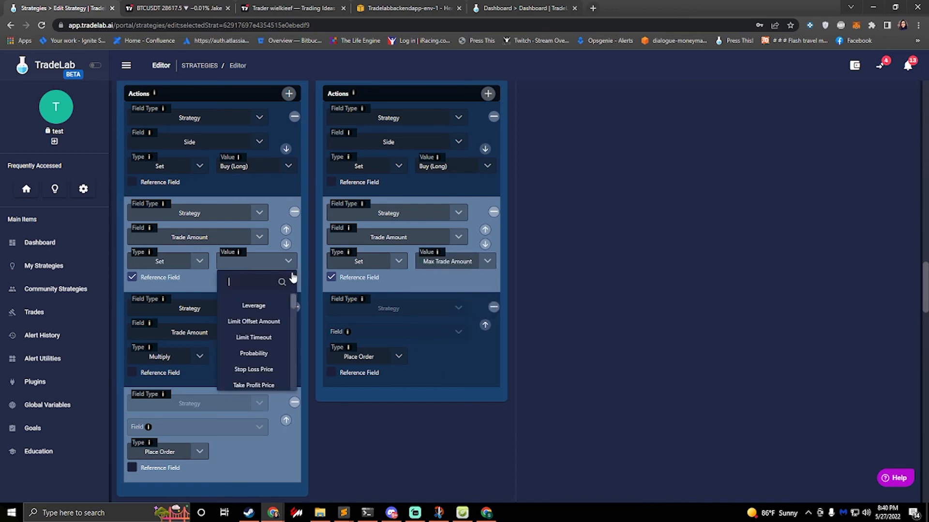
pyautogui.write('max')
pyautogui.click(256, 306)
# Step: Set the Trade Amount action's reference value to Max Trade Amount in entry rules S X1 and S X2
pyautogui.scroll(-15, 303, 315)
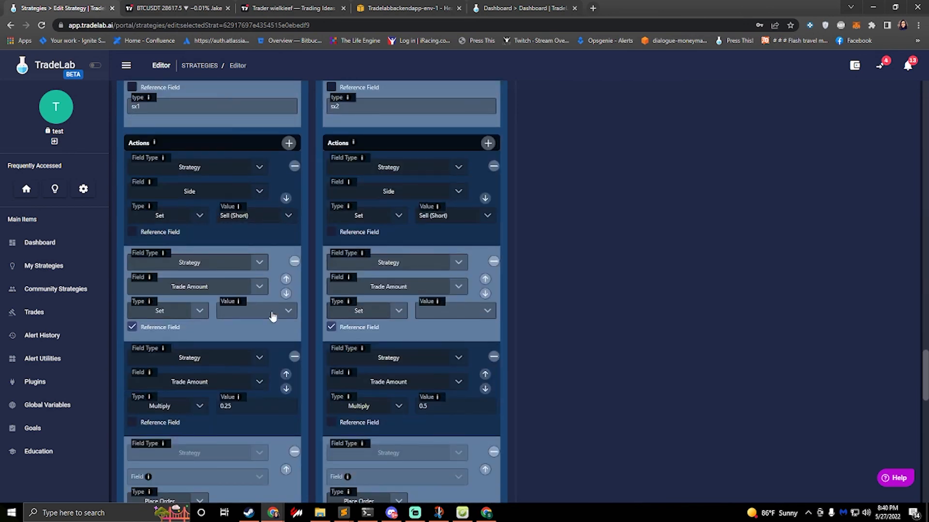
pyautogui.click(270, 314)
pyautogui.write('max')
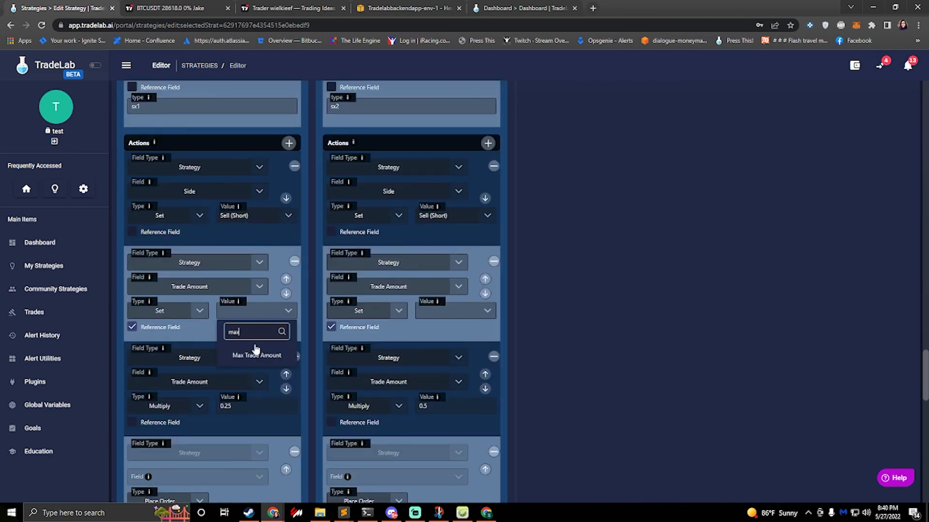
pyautogui.click(431, 311)
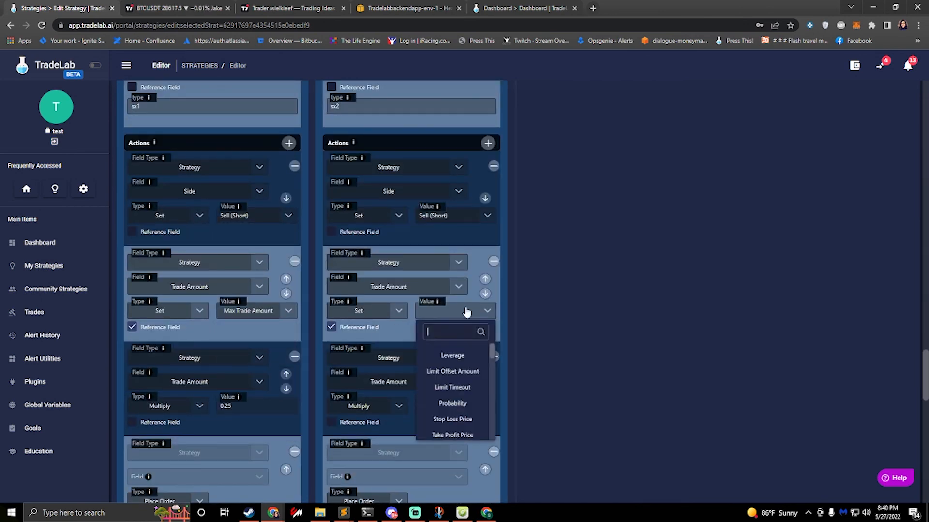
pyautogui.write('max')
pyautogui.click(448, 356)
# Step: Set the Trade Amount action's reference value to Max Trade Amount in the short entry rules for alert types sx3 and sx4
pyautogui.scroll(-10, 278, 377)
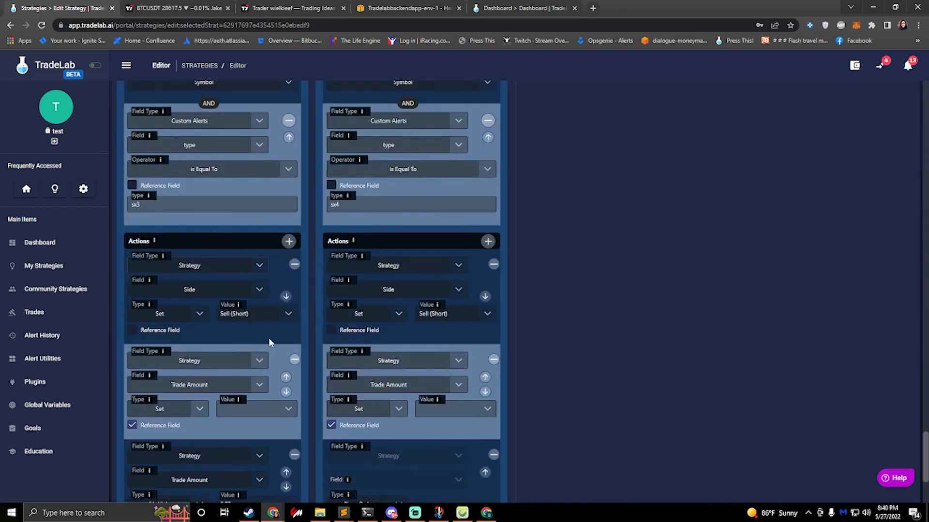
pyautogui.click(268, 314)
pyautogui.write('max')
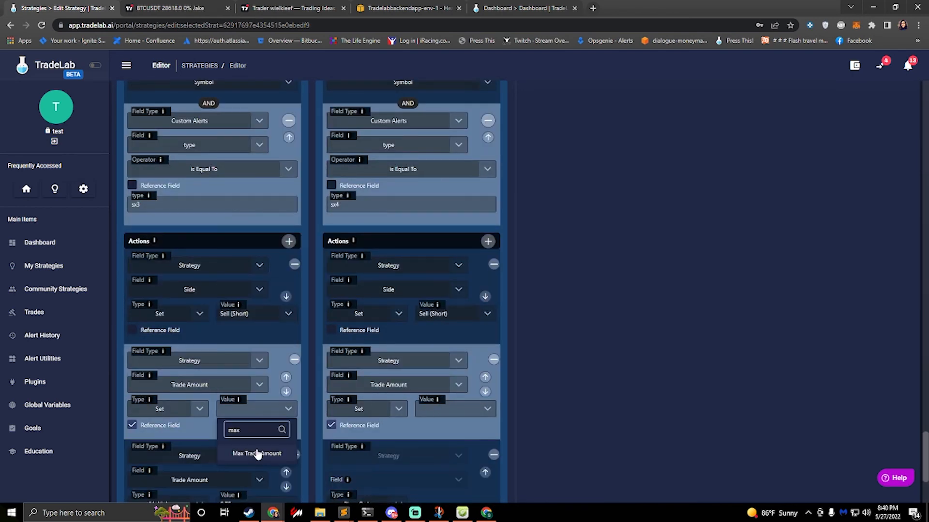
pyautogui.click(256, 453)
pyautogui.click(458, 410)
pyautogui.write('max')
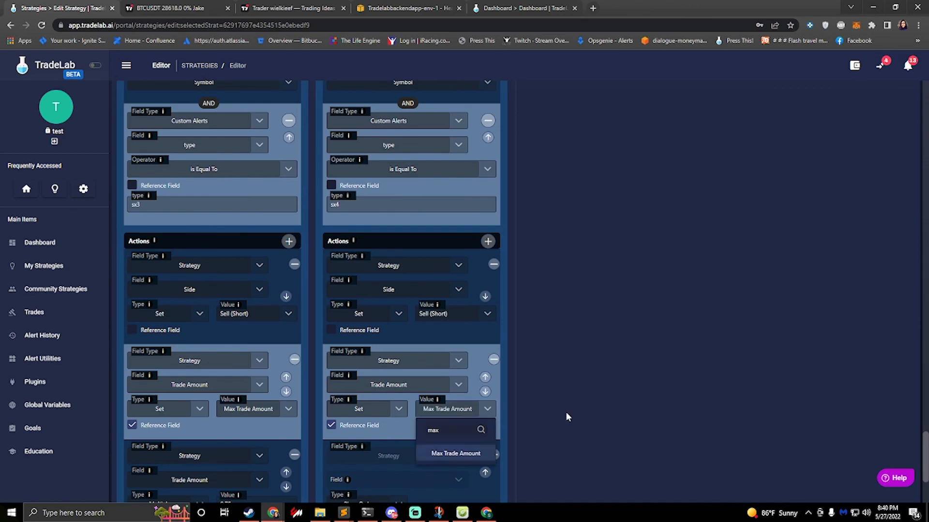
# Step: Save the JaZYoN Bot strategy and exit the editor
pyautogui.scroll(10, 556, 408)
pyautogui.scroll(15, 545, 399)
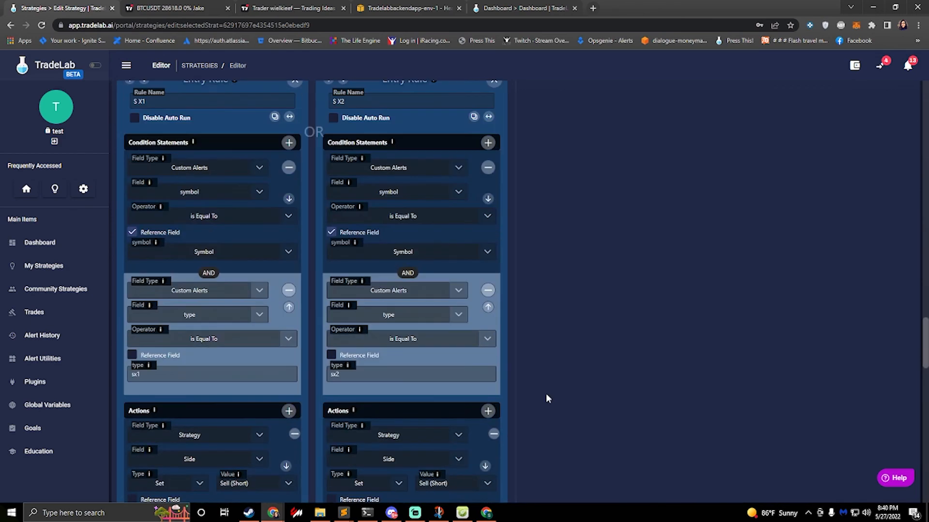
pyautogui.scroll(2, 654, 290)
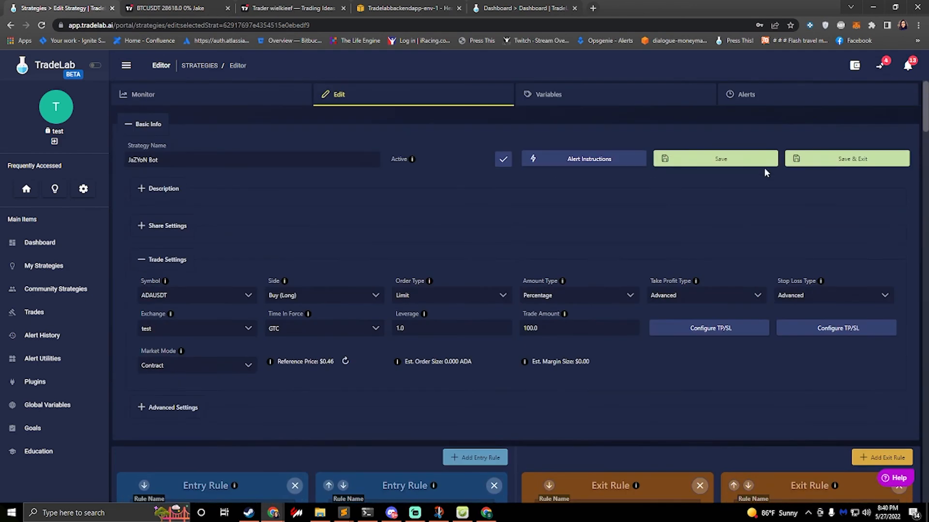
pyautogui.click(823, 167)
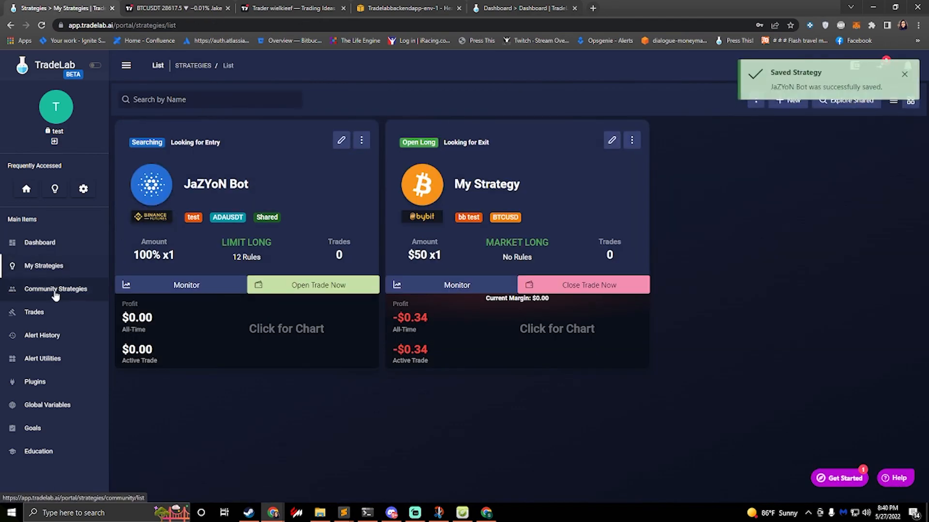
# Step: Find the shared JaZYoN Bot among the community strategies and make a copy of it
pyautogui.click(54, 289)
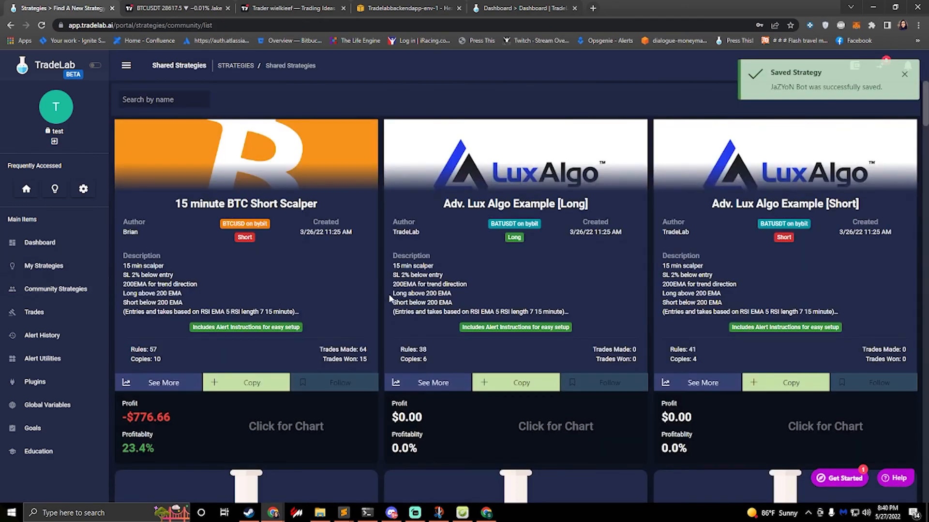
pyautogui.scroll(-5, 403, 287)
pyautogui.scroll(-10, 446, 270)
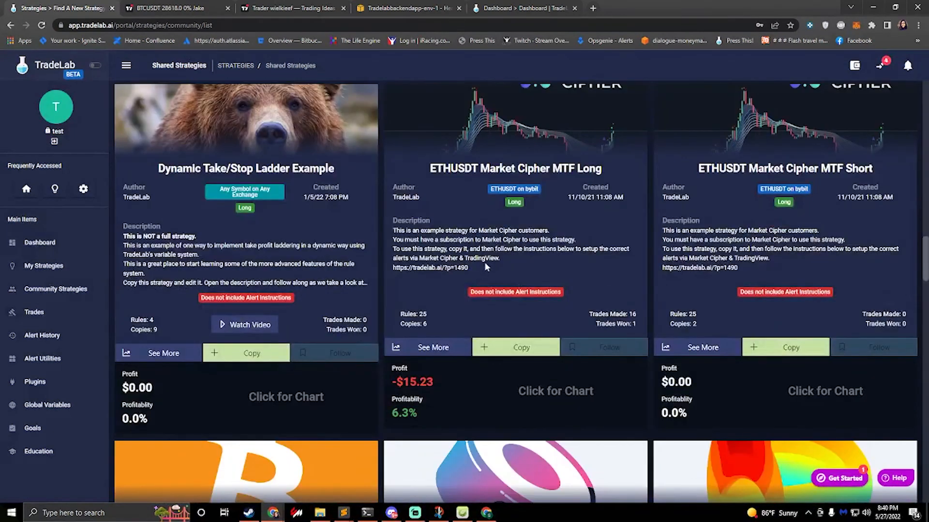
pyautogui.scroll(-5, 483, 263)
pyautogui.scroll(-3, 486, 262)
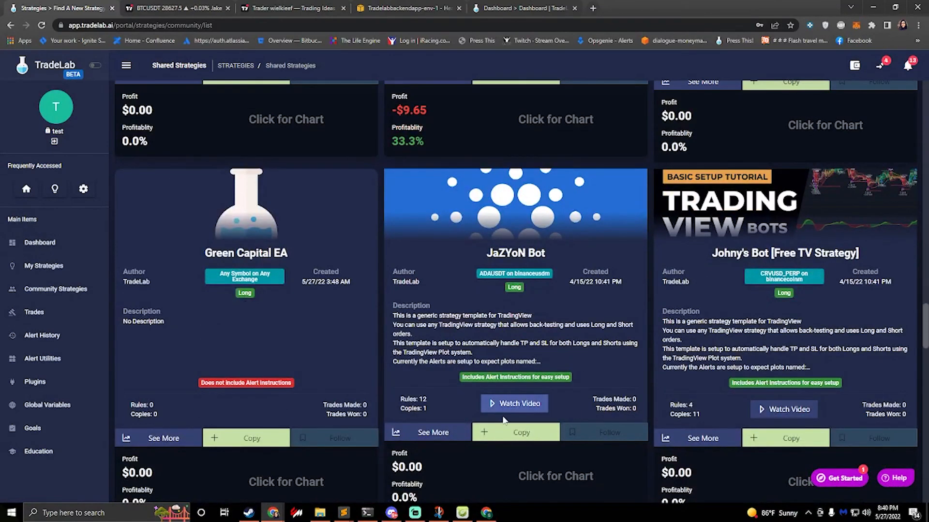
pyautogui.click(506, 433)
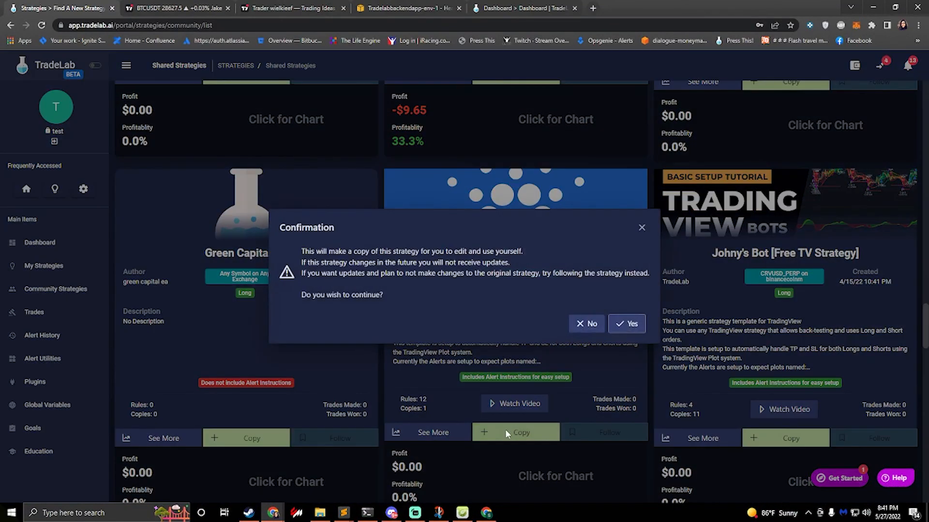
pyautogui.click(619, 324)
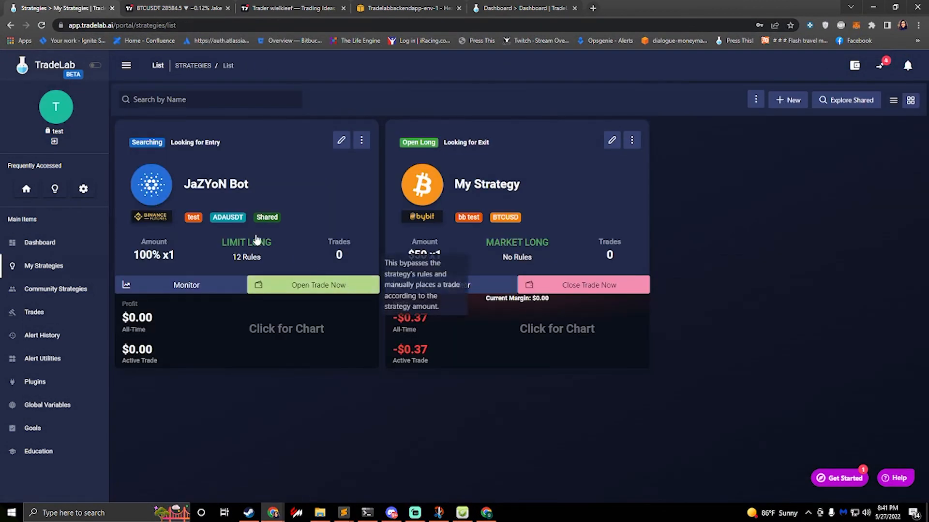
# Step: Open the inactive JaZYoN Bot copy and run its strategy setup, accepting the suggested exchange, symbol and Max Trade Amount and skipping the remaining alert steps
pyautogui.click(341, 141)
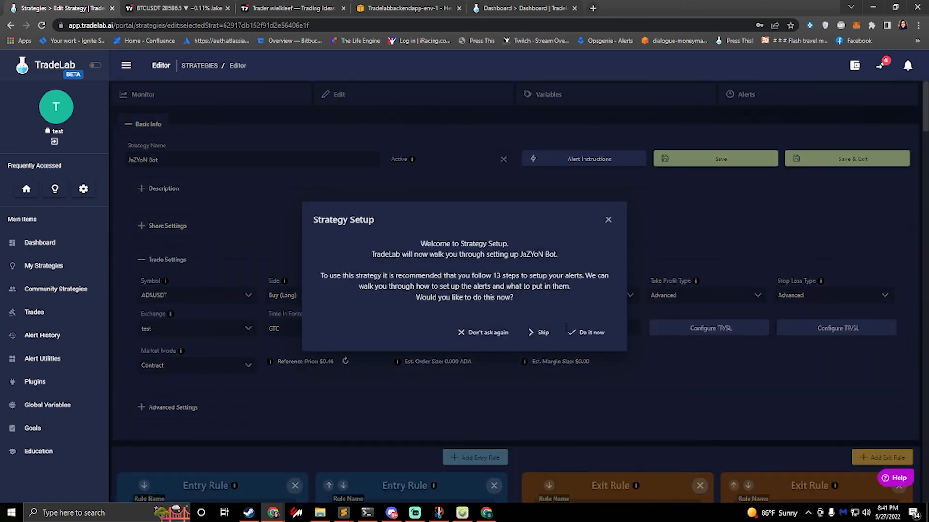
pyautogui.click(590, 333)
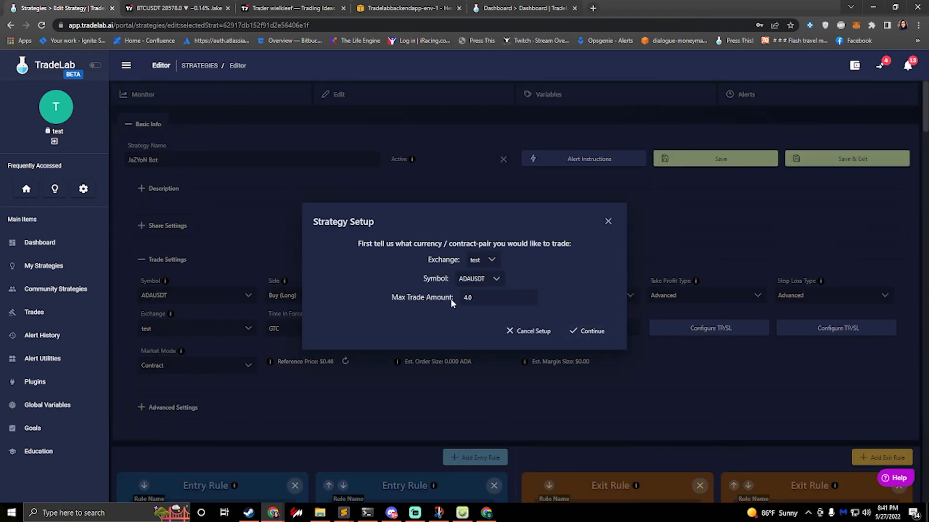
pyautogui.click(484, 298)
pyautogui.hotkey('ctrl', 'a')
pyautogui.click(589, 333)
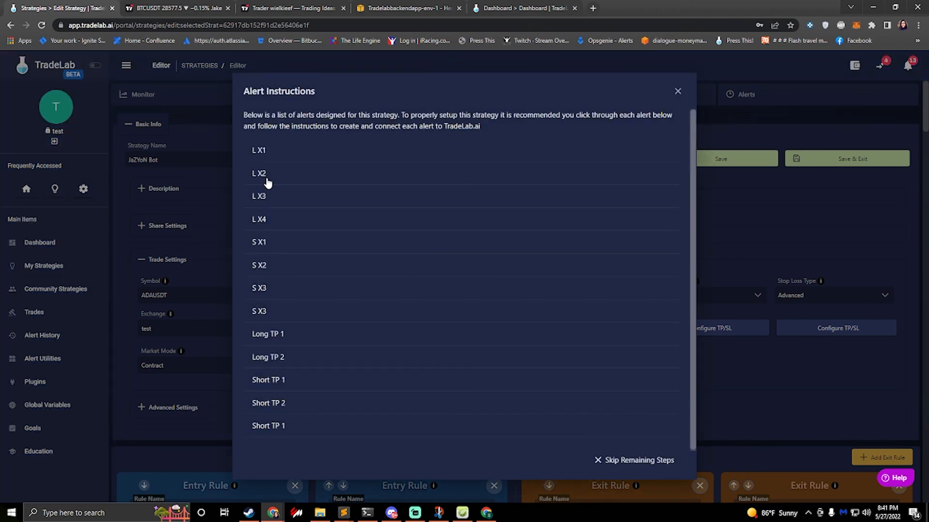
pyautogui.click(612, 464)
# Step: Inspect the copied strategy's Max Trade Amount variable in edit mode and save it as is
pyautogui.click(568, 96)
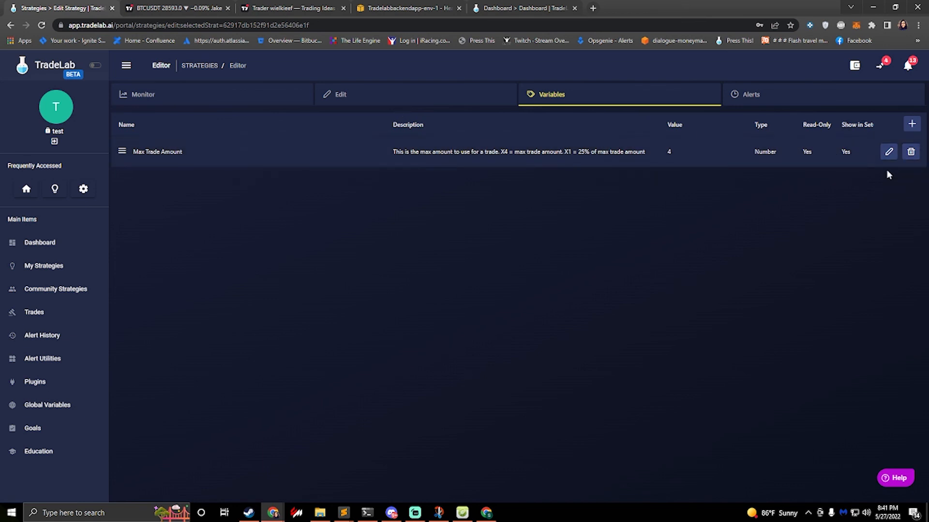
pyautogui.click(888, 151)
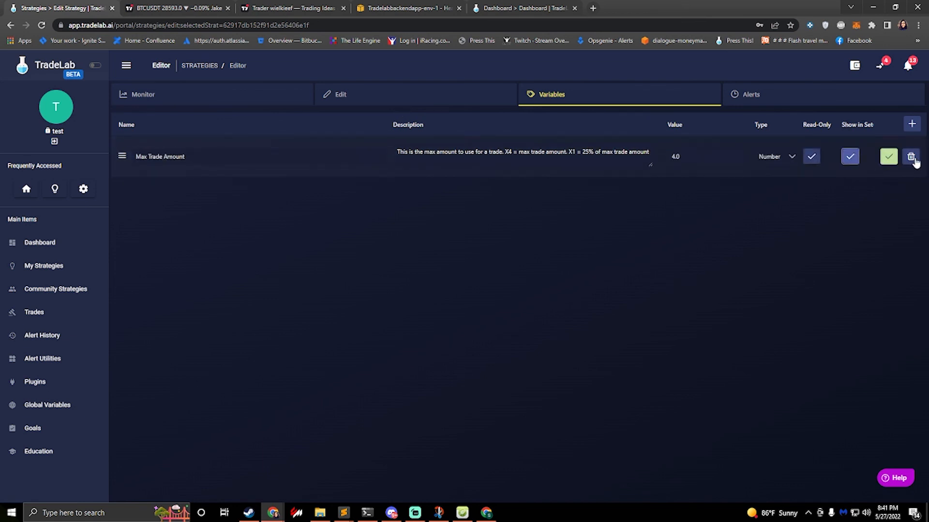
pyautogui.click(888, 156)
# Step: Return to the copied strategy's main settings and open the help options
pyautogui.click(433, 97)
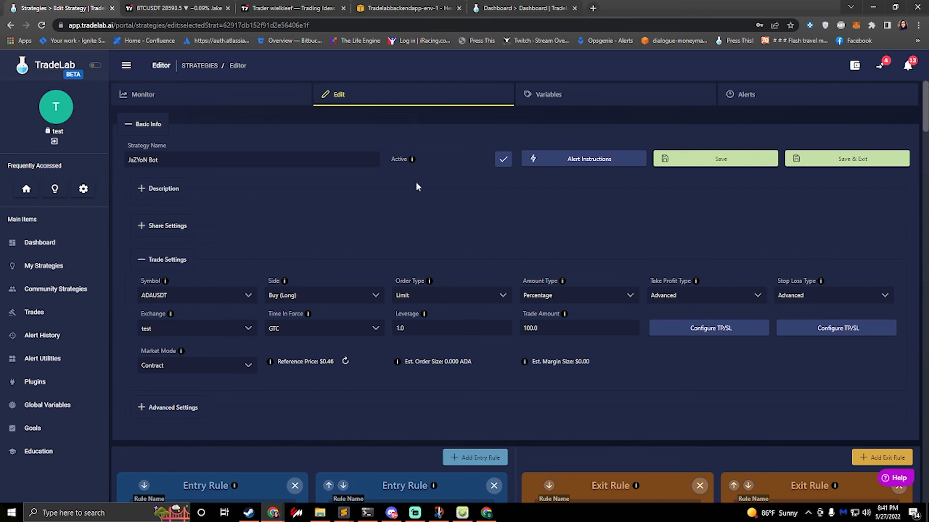
pyautogui.click(896, 479)
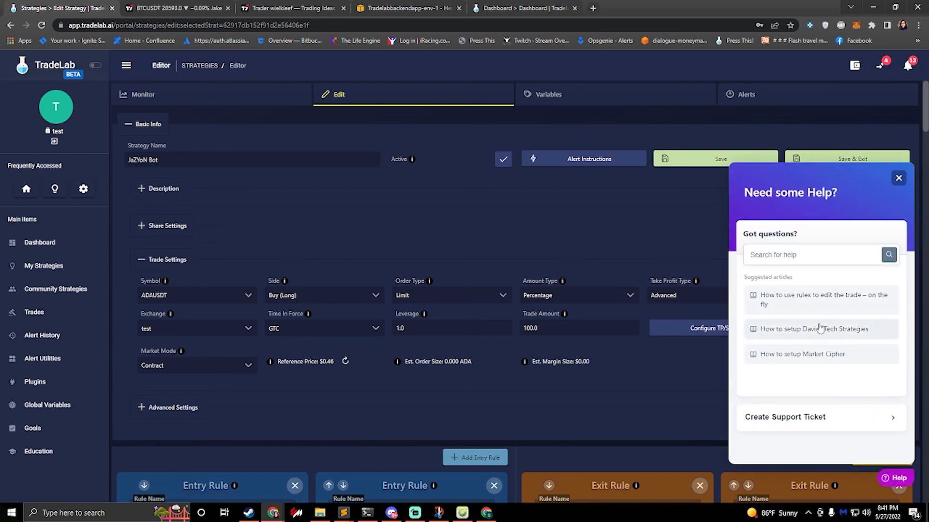